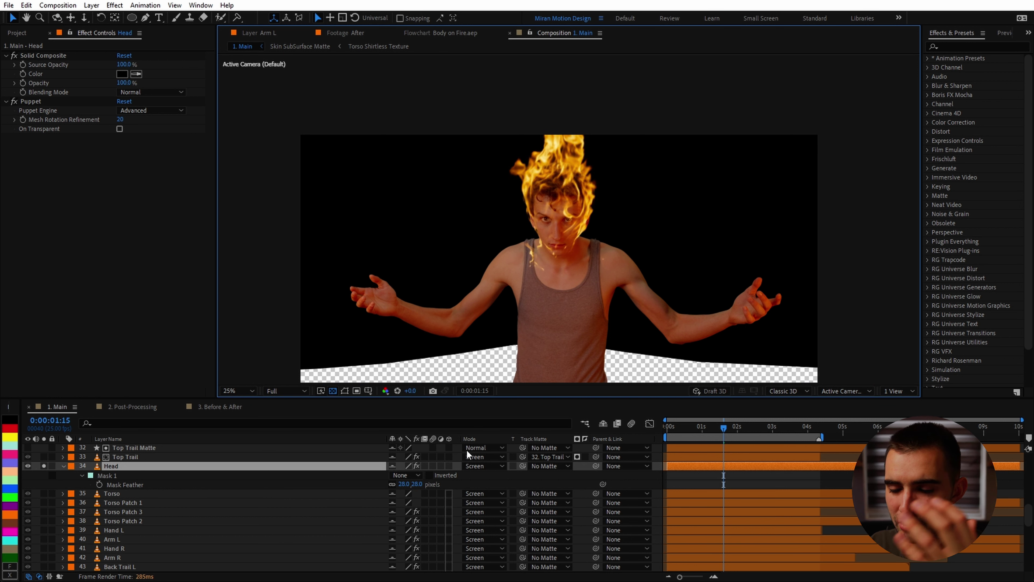
Set the mode of the Head layer's Mask 1 to Subtract so the fire is cut away from the face.
{"action": "left_click", "coordinate": [407, 475]}
{"action": "left_click", "coordinate": [421, 511]}
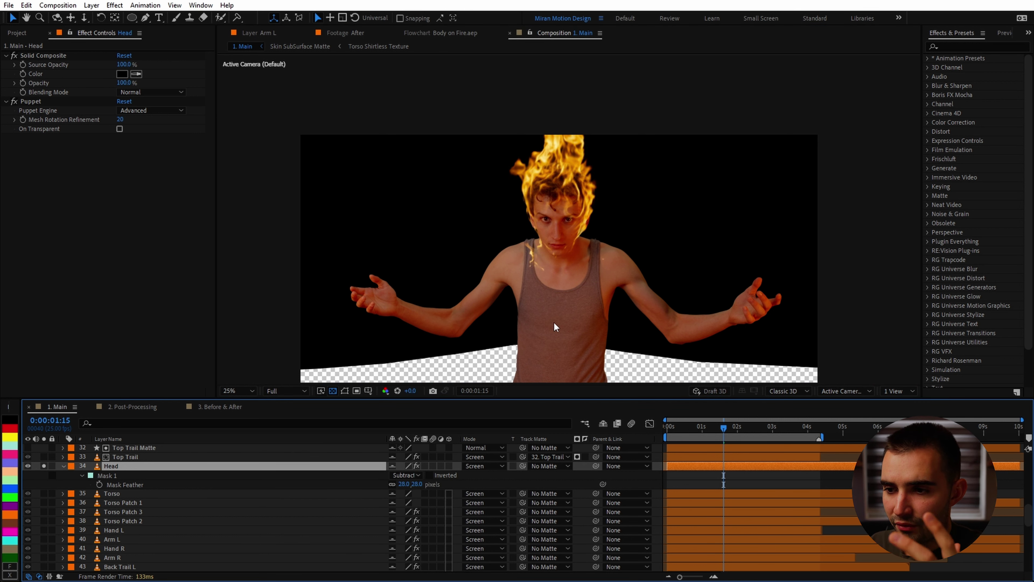
{"action": "scroll", "coordinate": [610, 244], "scroll_direction": "up", "scroll_amount": 2}
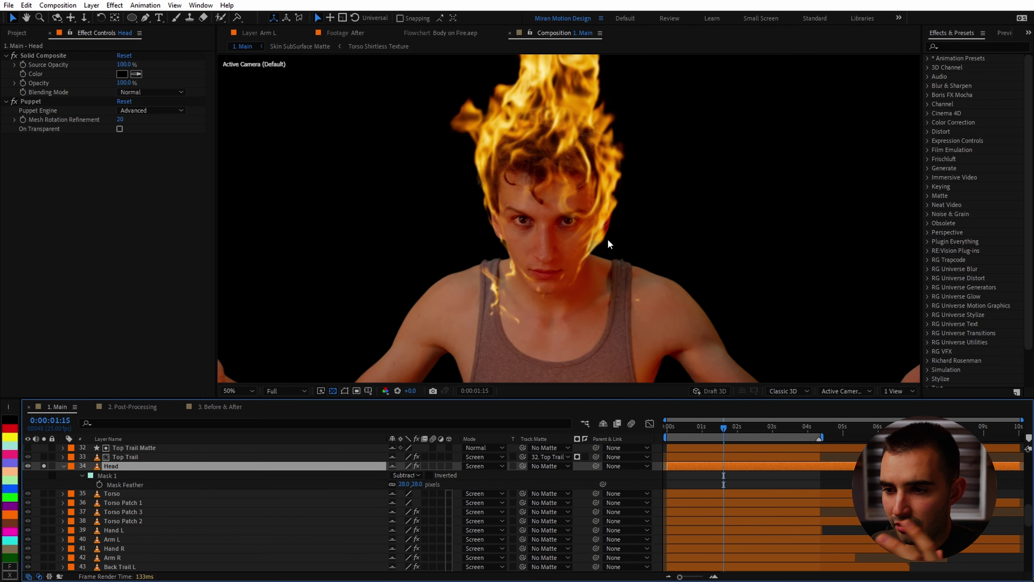
{"action": "left_click", "coordinate": [63, 465]}
Isolate the Arm L fire layer and reveal its Mask 1 properties.
{"action": "scroll", "coordinate": [163, 509], "scroll_direction": "down", "scroll_amount": 2}
{"action": "left_click", "coordinate": [128, 494]}
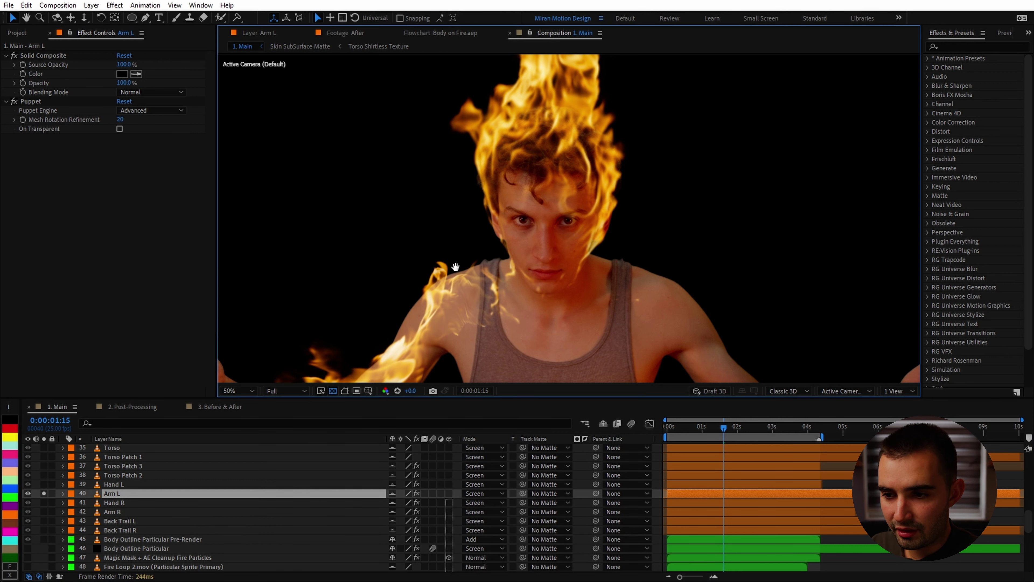
{"action": "left_click_drag", "start_coordinate": [455, 267], "coordinate": [532, 175]}
{"action": "key", "text": "m"}
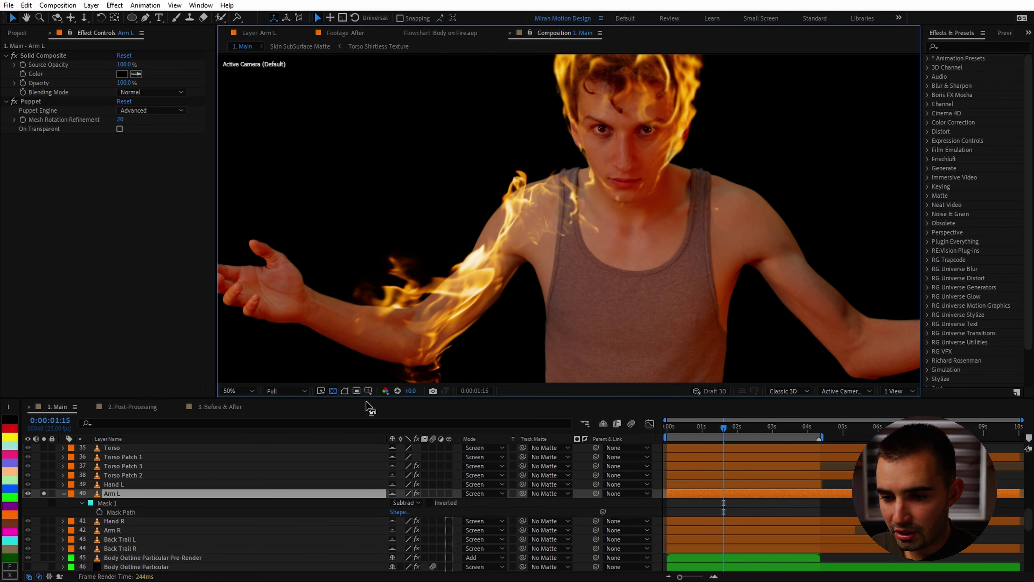
Show mask outlines in the composition and shift the face masks of the Arm L and Arm R layers.
{"action": "left_click", "coordinate": [344, 391]}
{"action": "left_click", "coordinate": [387, 505]}
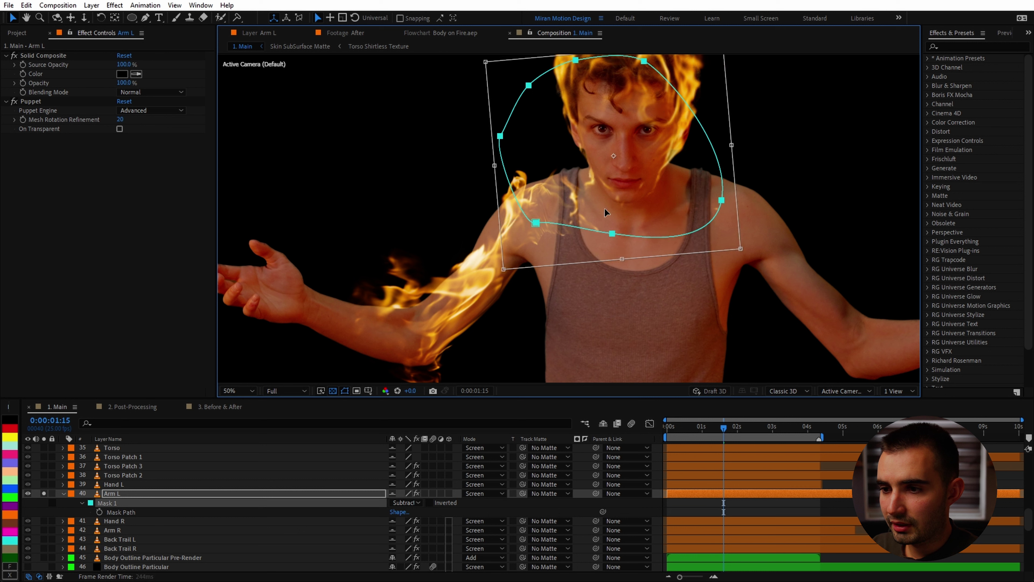
{"action": "left_click_drag", "start_coordinate": [605, 212], "coordinate": [787, 193]}
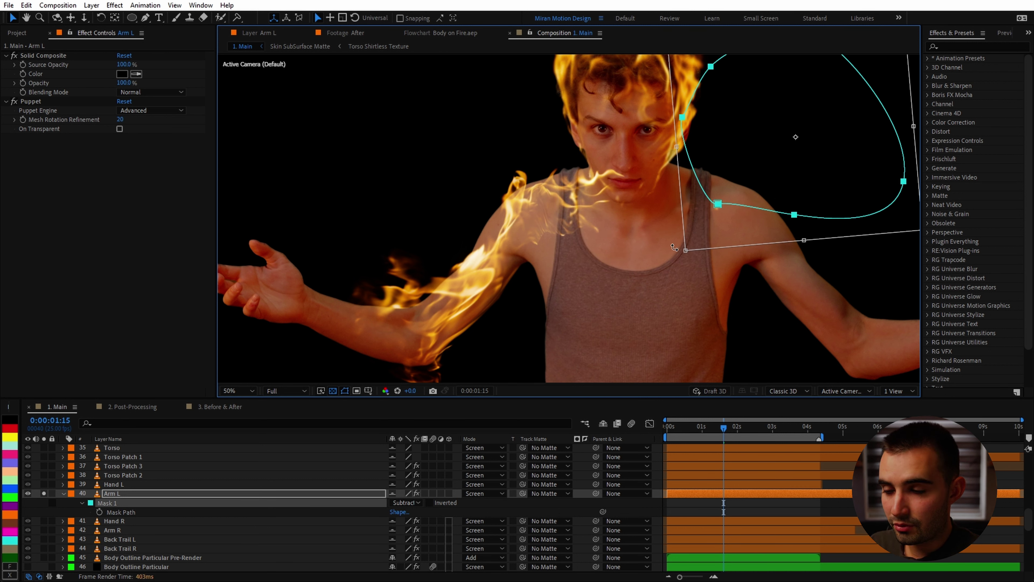
{"action": "left_click_drag", "start_coordinate": [674, 248], "coordinate": [603, 285]}
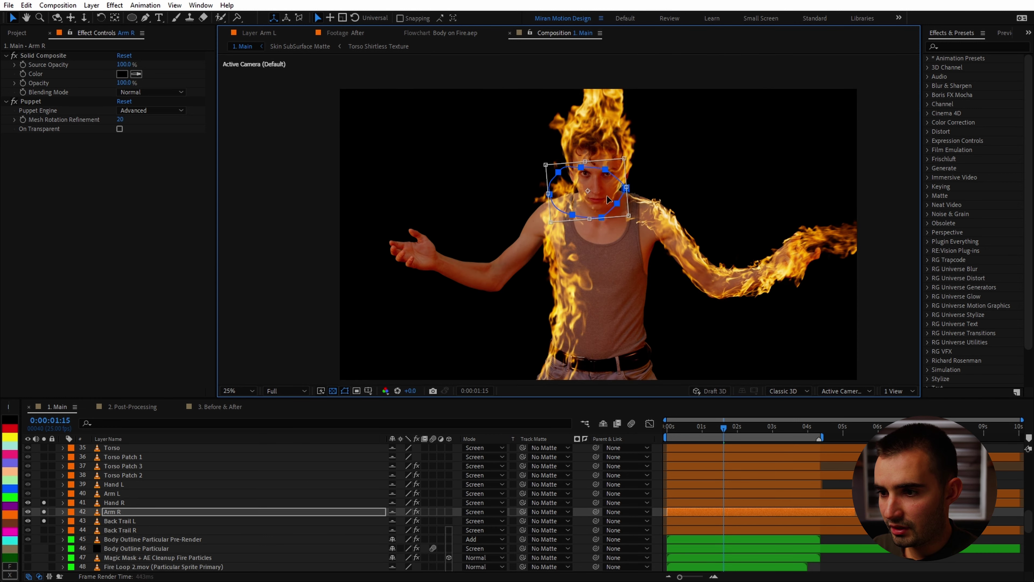
{"action": "left_click_drag", "start_coordinate": [608, 199], "coordinate": [549, 199]}
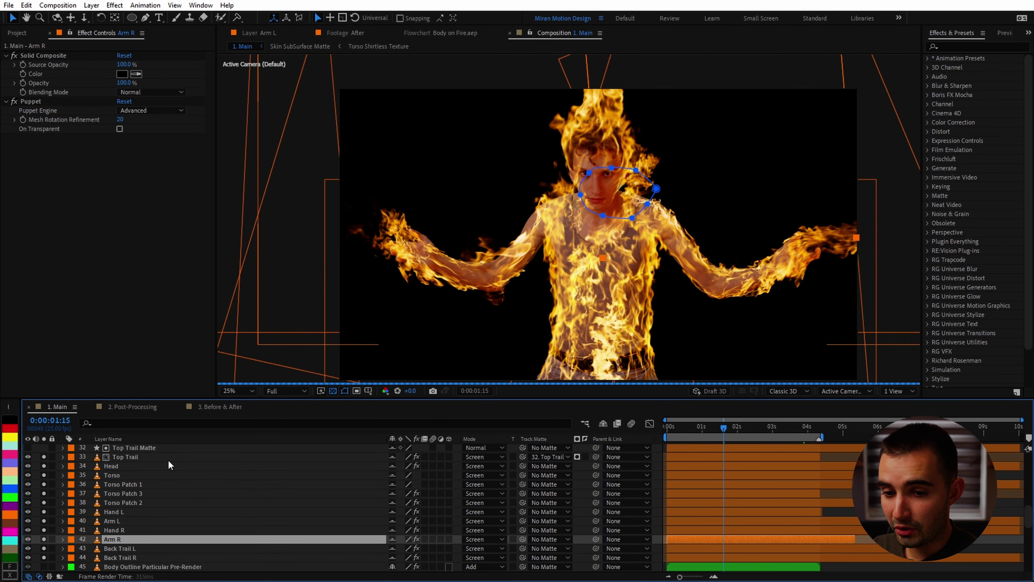
Isolate the Top Trail layer and inspect its straight fire source footage in the layer view.
{"action": "left_click", "coordinate": [113, 457]}
{"action": "left_click_drag", "start_coordinate": [43, 467], "coordinate": [46, 561]}
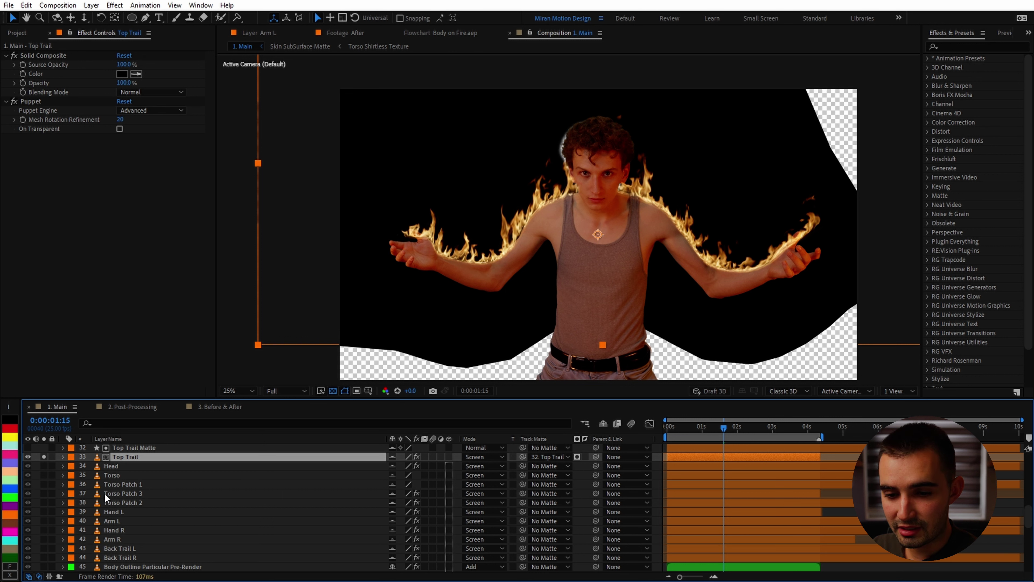
{"action": "double_click", "coordinate": [141, 458]}
{"action": "left_click", "coordinate": [261, 390]}
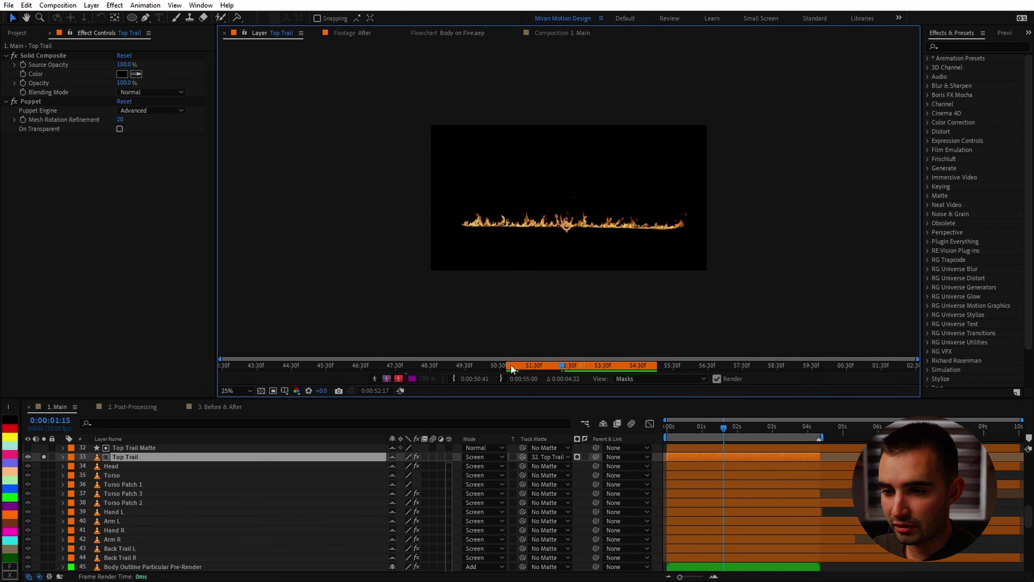
{"action": "left_click", "coordinate": [514, 369]}
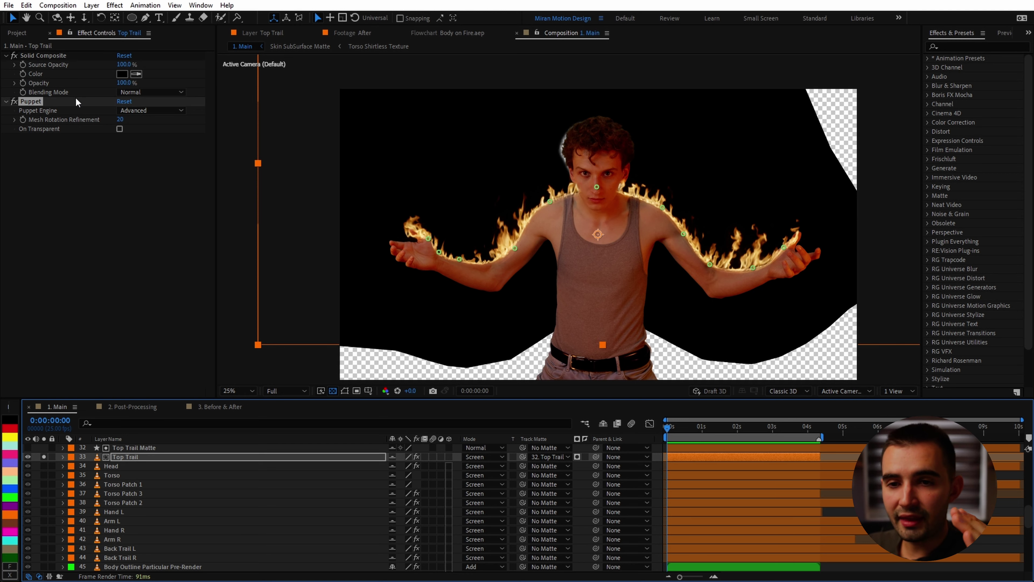
Open the Fire Elements (Pre-Render 6K) composition from the project's Pre-Comps folder.
{"action": "left_click", "coordinate": [22, 33]}
{"action": "left_click", "coordinate": [5, 141]}
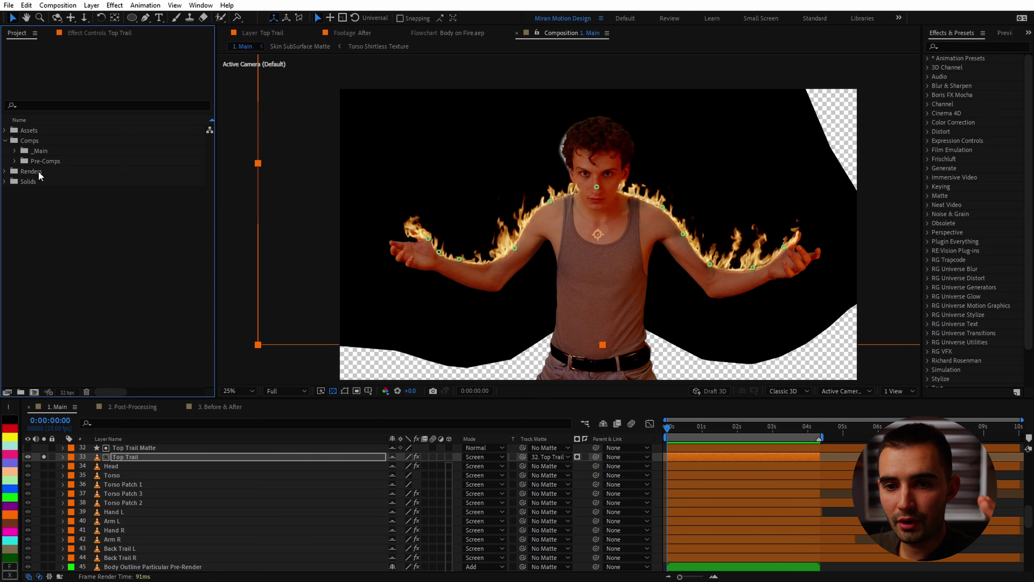
{"action": "left_click", "coordinate": [15, 161]}
{"action": "double_click", "coordinate": [82, 171]}
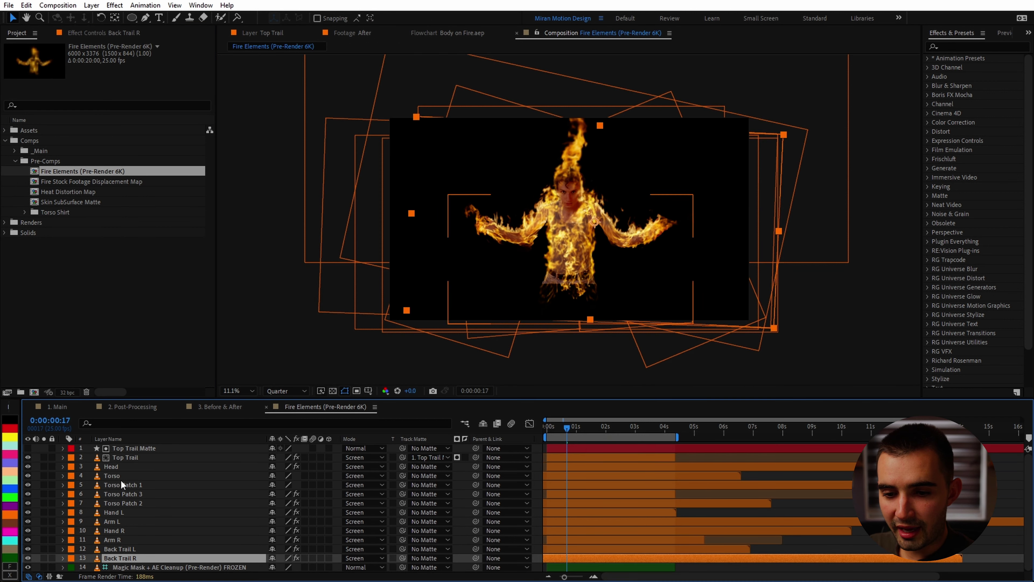
Select the fire layers from Back Trail R up to Top Trail and review the composition's size settings without changing them.
{"action": "left_click", "coordinate": [136, 467], "text": "shift"}
{"action": "left_click", "coordinate": [152, 458], "text": "shift"}
{"action": "right_click", "coordinate": [326, 413]}
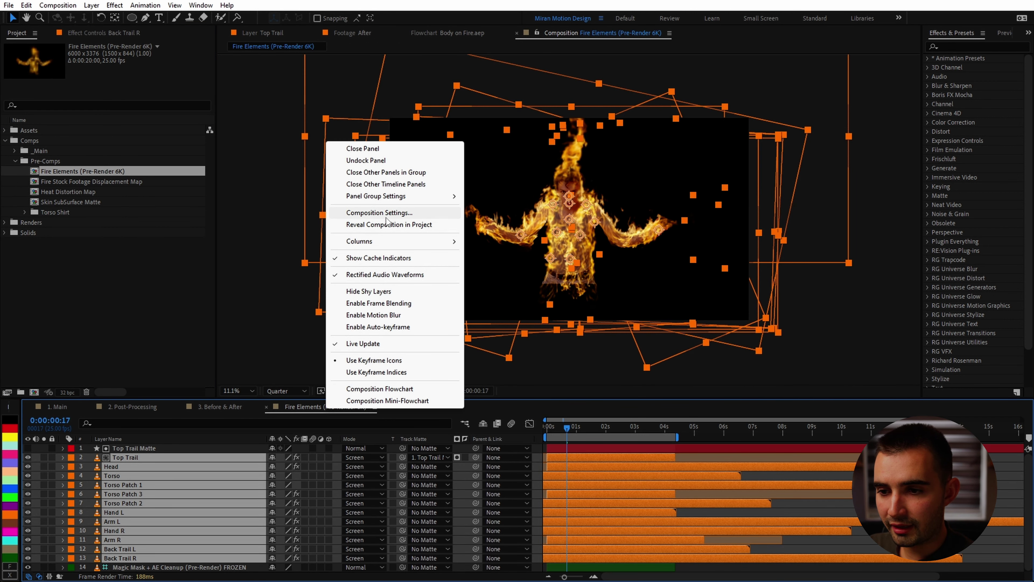
{"action": "left_click", "coordinate": [389, 218]}
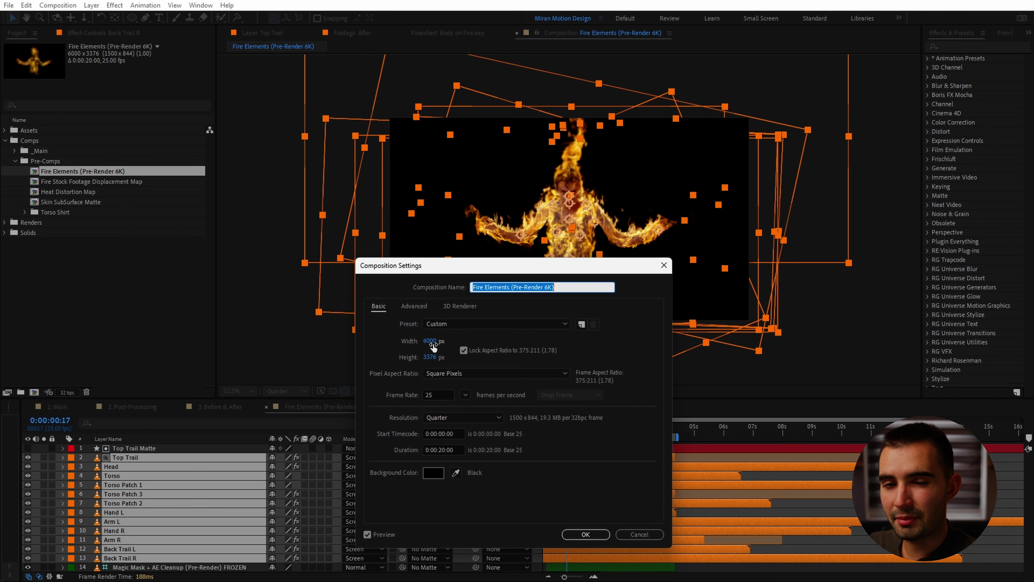
{"action": "left_click", "coordinate": [645, 532]}
Hide the Magic Mask + AE Cleanup (Pre-Render) FROZEN layer and check the fire elements alone on the timeline.
{"action": "left_click", "coordinate": [179, 567]}
{"action": "left_click", "coordinate": [28, 568]}
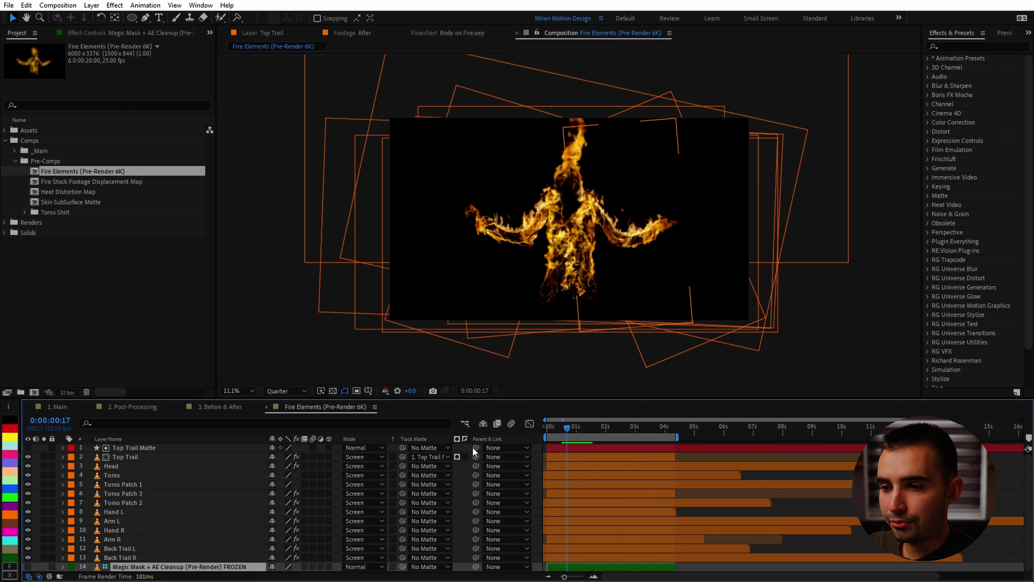
{"action": "left_click", "coordinate": [635, 427]}
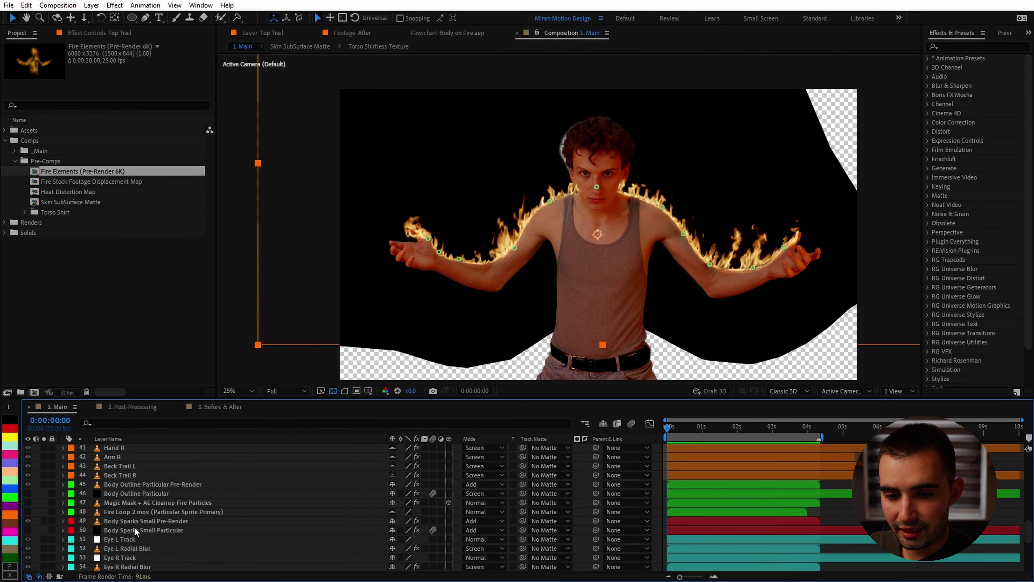
Isolate the Fire Stock Footage Puppet Pins Pre-Render layer in the Main composition.
{"action": "scroll", "coordinate": [133, 526], "scroll_direction": "up", "scroll_amount": 4}
{"action": "left_click", "coordinate": [107, 465]}
{"action": "left_click", "coordinate": [44, 466]}
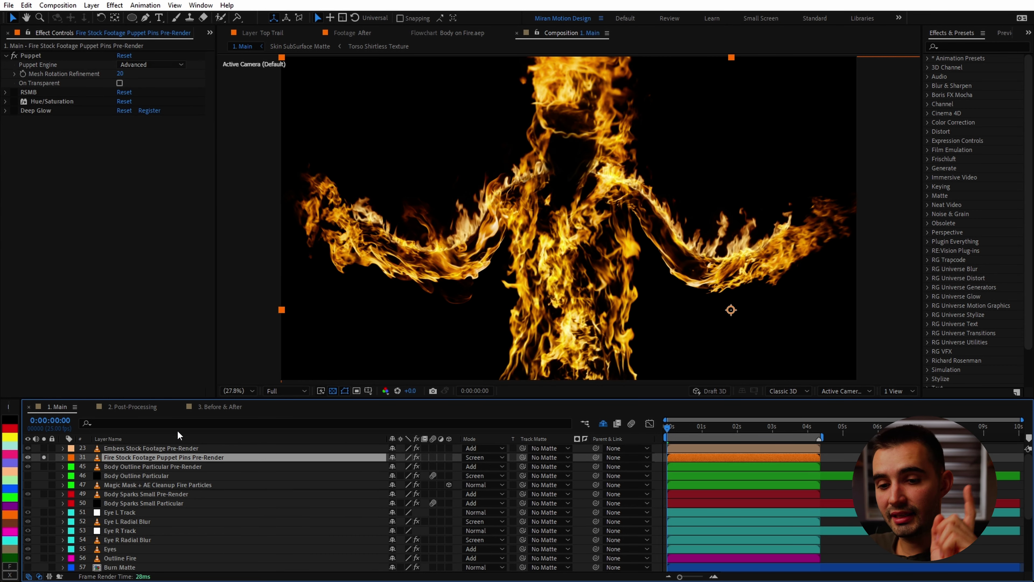
Solo the Magic Mask + AE Cleanup (Pre-Render) layer together with the pre-rendered fire.
{"action": "scroll", "coordinate": [124, 540], "scroll_direction": "down", "scroll_amount": 3}
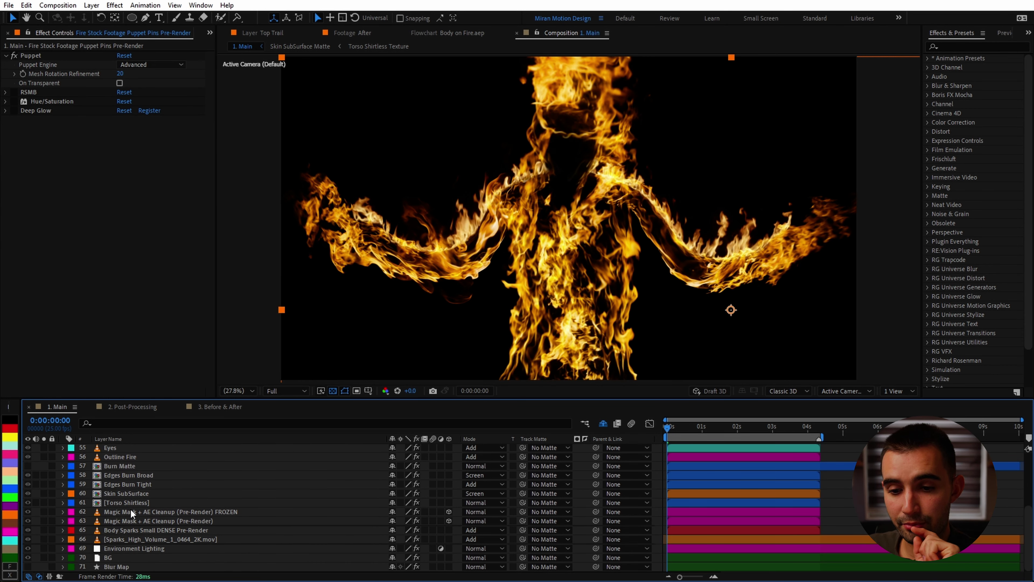
{"action": "left_click", "coordinate": [139, 519]}
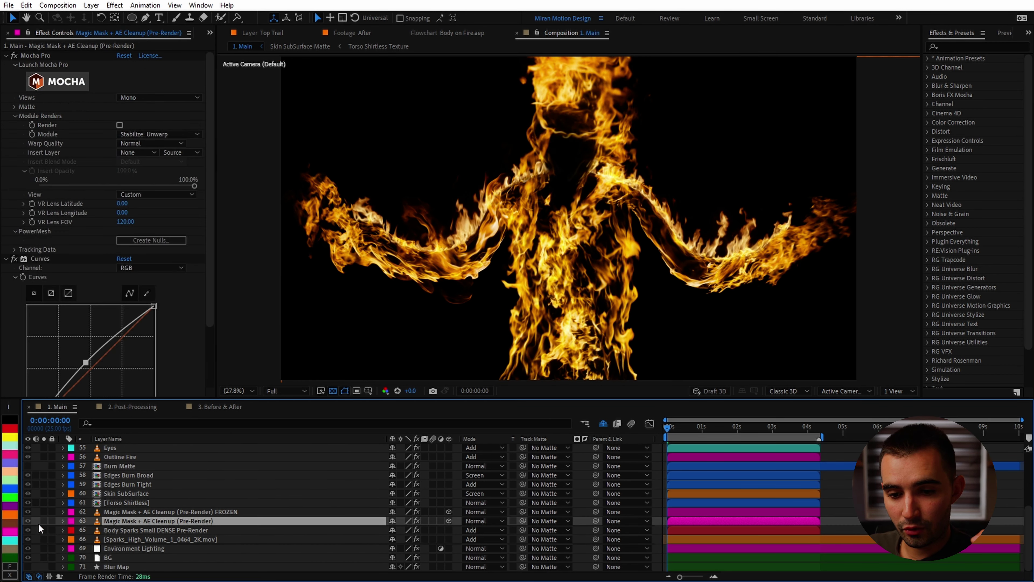
{"action": "left_click", "coordinate": [43, 521]}
{"action": "scroll", "coordinate": [28, 499], "scroll_direction": "up", "scroll_amount": 7}
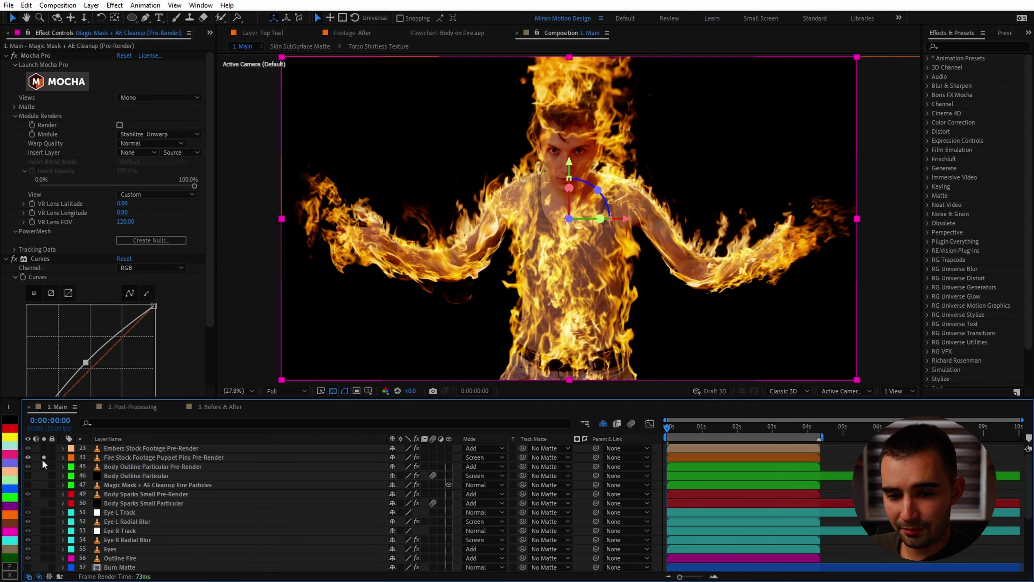
Launch Mocha Pro from the Magic Mask + AE Cleanup (Pre-Render) layer and turn off Layer 1's processing and visibility.
{"action": "left_click", "coordinate": [57, 82]}
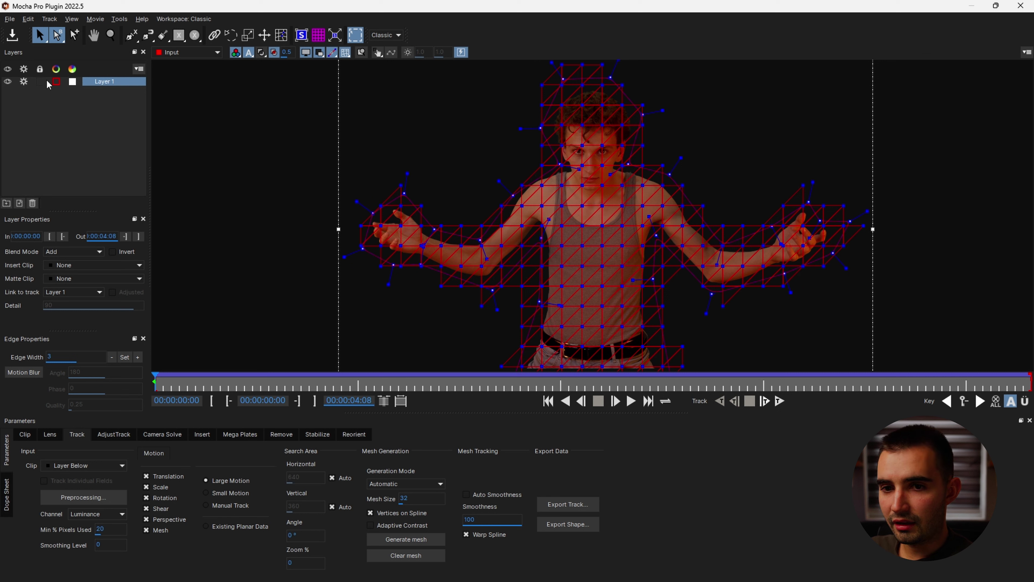
{"action": "left_click", "coordinate": [132, 158]}
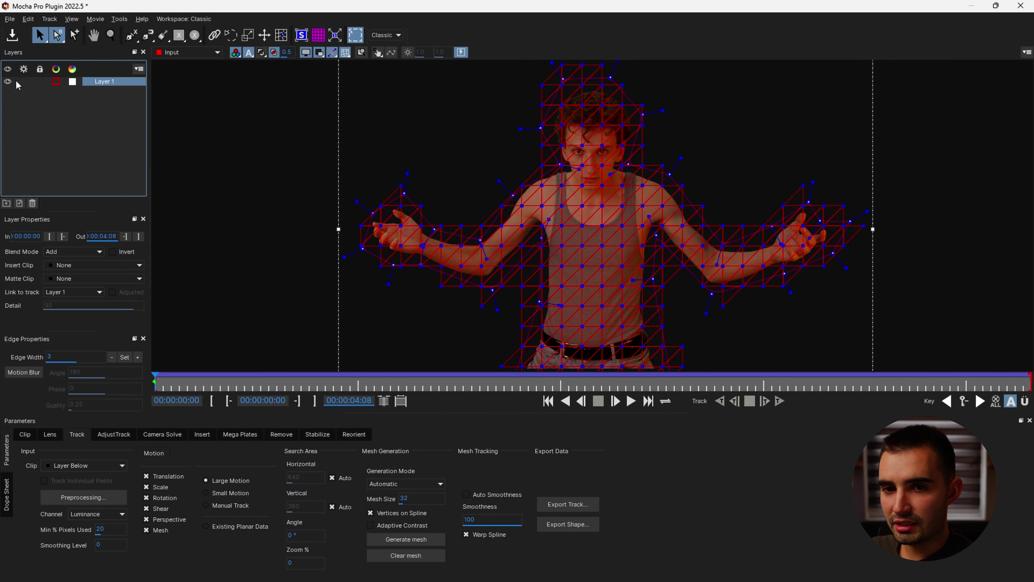
Draw a loose X-spline around the man's head, arms and torso as a new tracking layer.
{"action": "left_click", "coordinate": [132, 36]}
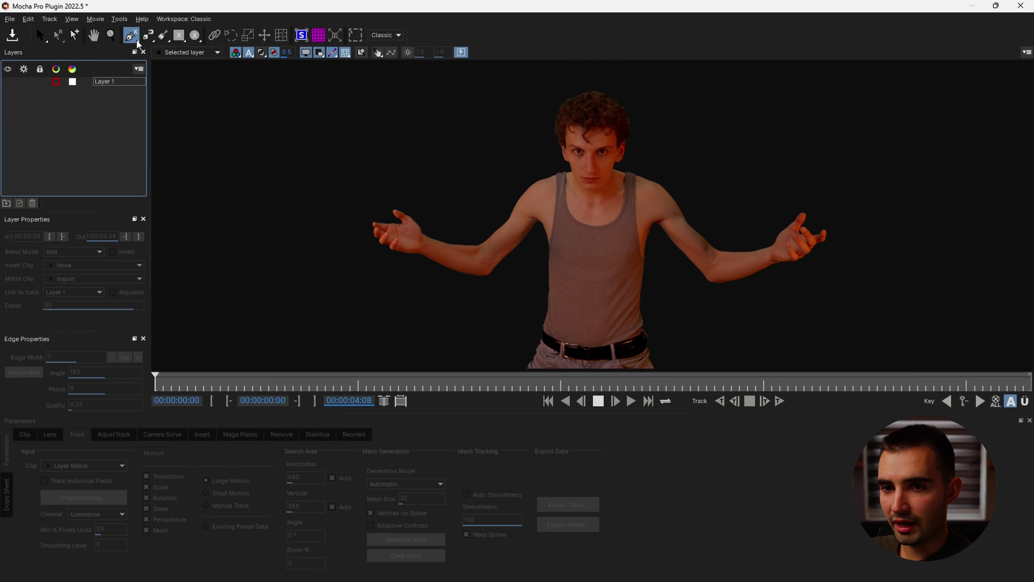
{"action": "left_click", "coordinate": [570, 155]}
{"action": "left_click", "coordinate": [509, 194]}
{"action": "left_click", "coordinate": [488, 234]}
{"action": "left_click", "coordinate": [418, 251]}
{"action": "left_click", "coordinate": [398, 197]}
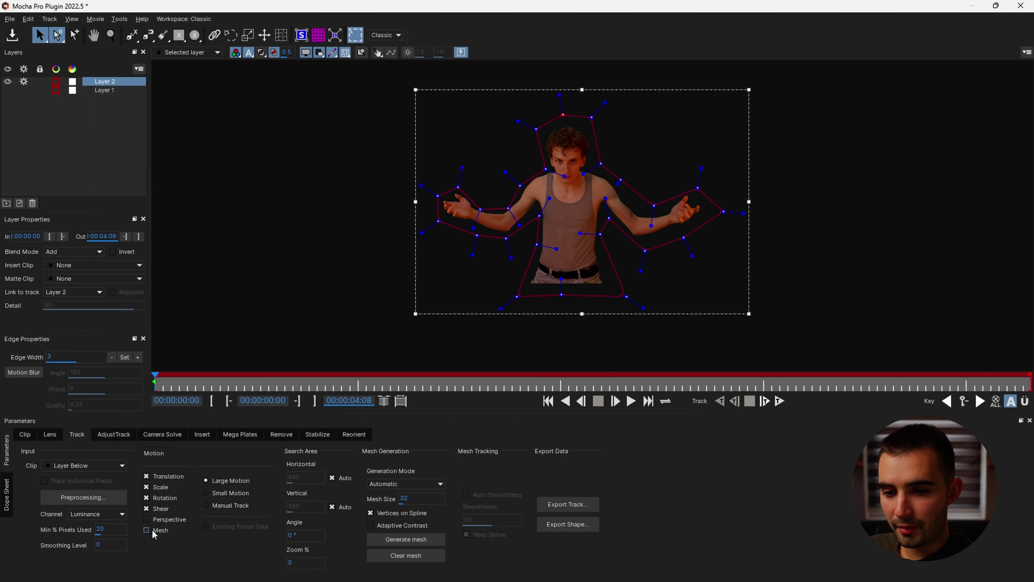
Generate a tracking mesh for Layer 2 using the Uniform generation mode and a mesh size of 178.
{"action": "left_click", "coordinate": [405, 484]}
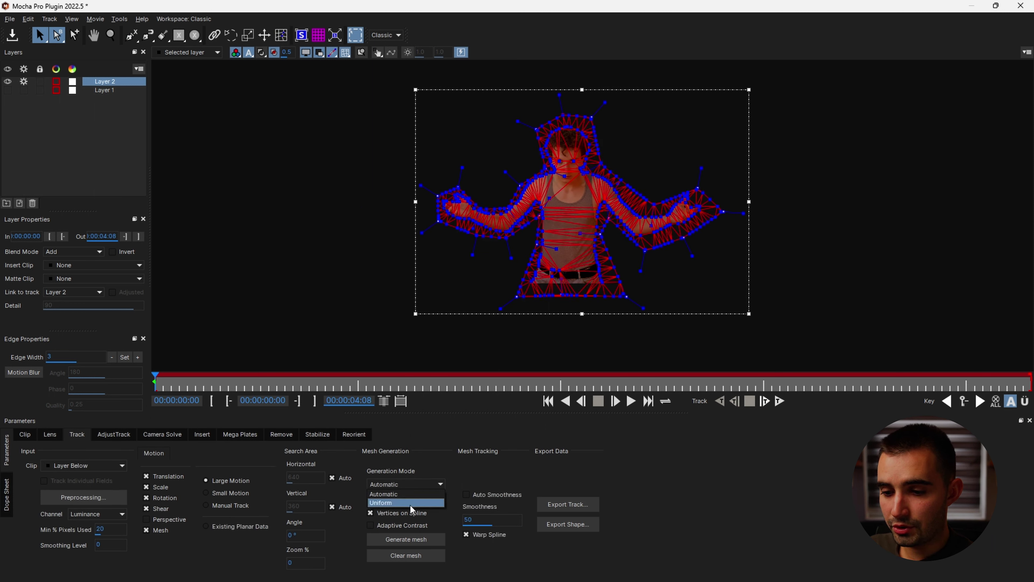
{"action": "left_click", "coordinate": [411, 500]}
{"action": "left_click_drag", "start_coordinate": [416, 500], "coordinate": [511, 467]}
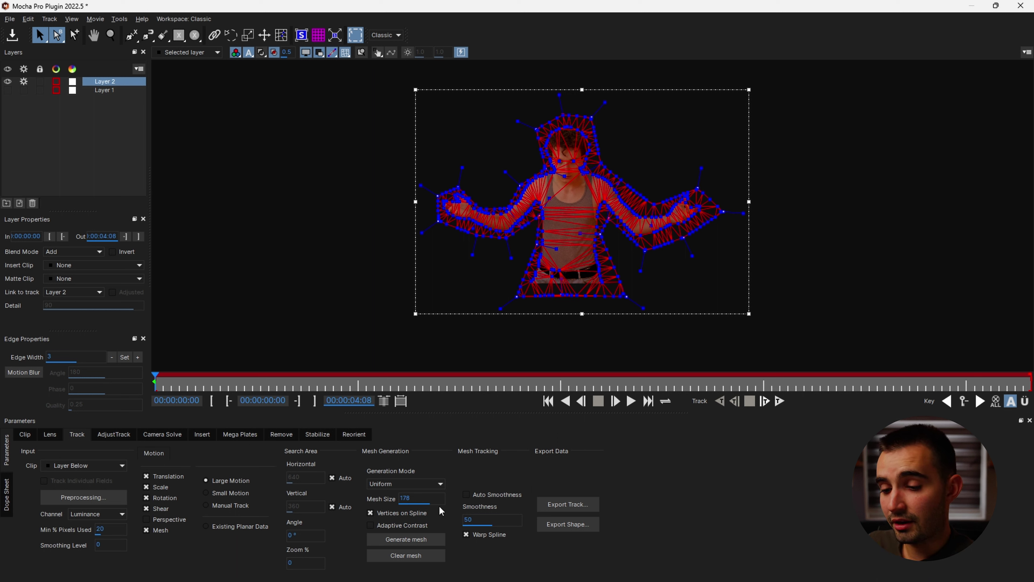
{"action": "left_click", "coordinate": [411, 537]}
Adjust individual mesh vertices on the arms, wrist and face with the mesh editing tool.
{"action": "scroll", "coordinate": [709, 234], "scroll_direction": "up", "scroll_amount": 3}
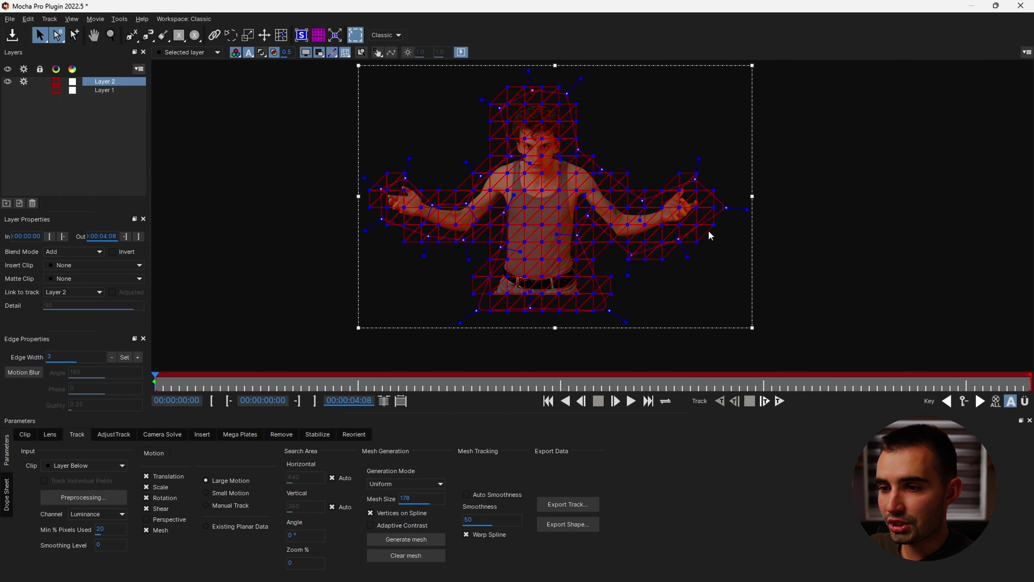
{"action": "scroll", "coordinate": [495, 236], "scroll_direction": "up", "scroll_amount": 2}
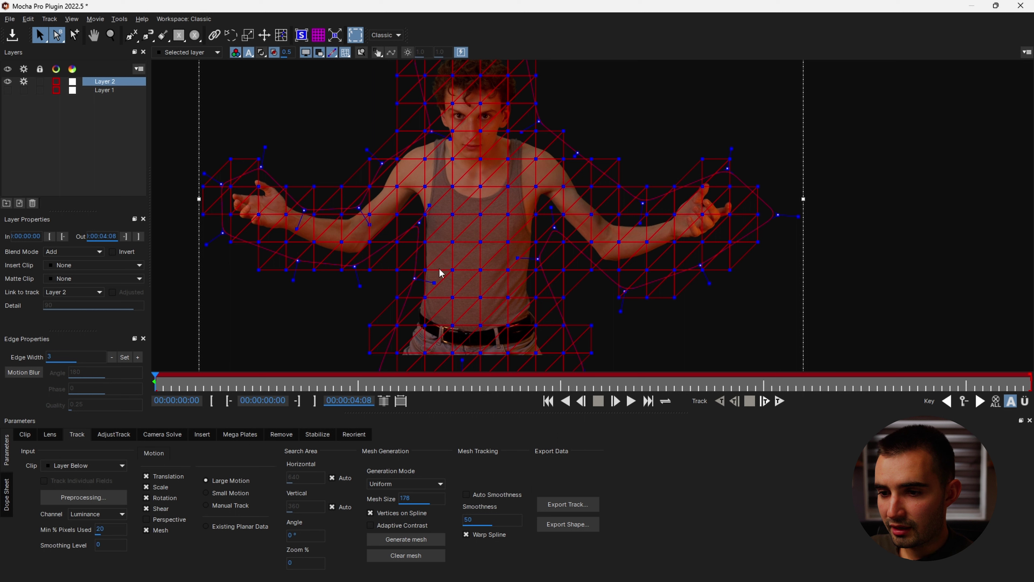
{"action": "left_click", "coordinate": [285, 38]}
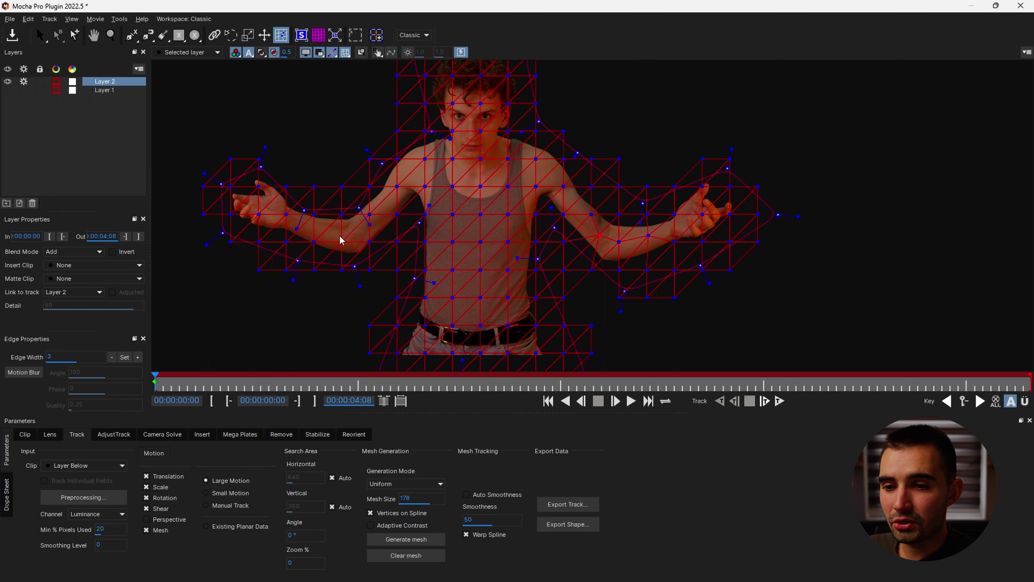
{"action": "left_click_drag", "start_coordinate": [355, 221], "coordinate": [381, 212]}
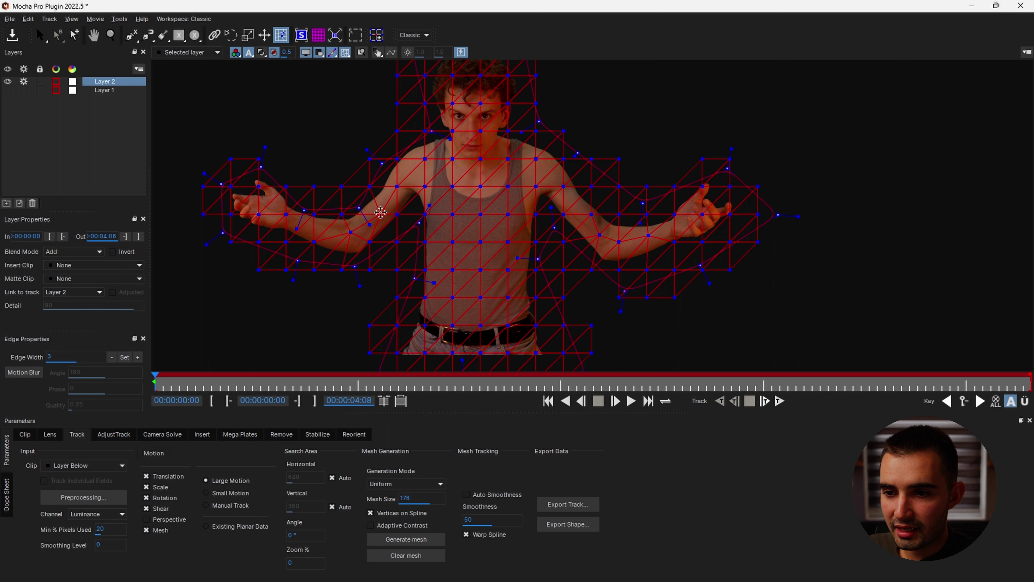
{"action": "left_click_drag", "start_coordinate": [282, 215], "coordinate": [285, 217]}
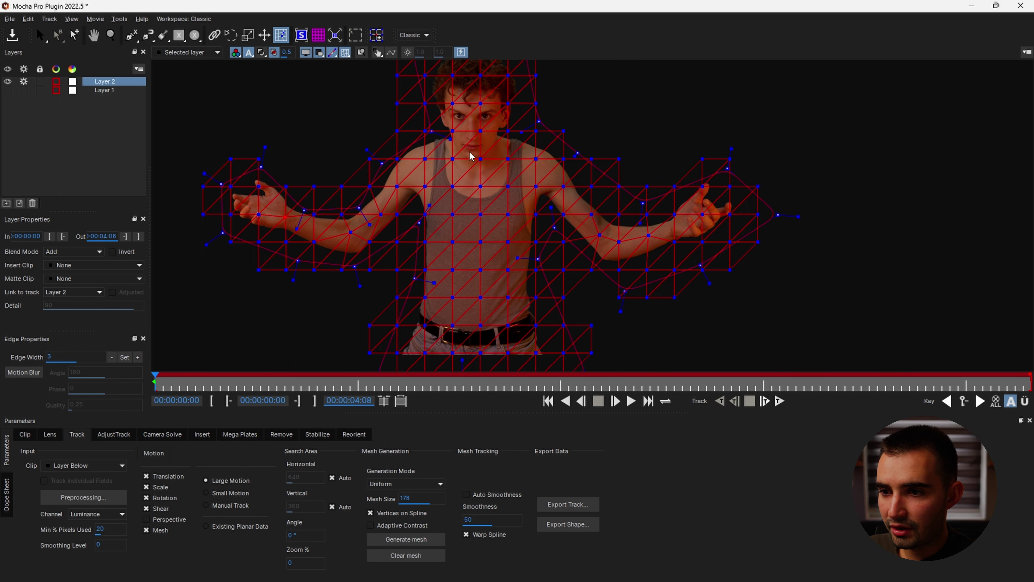
{"action": "left_click_drag", "start_coordinate": [477, 122], "coordinate": [511, 175]}
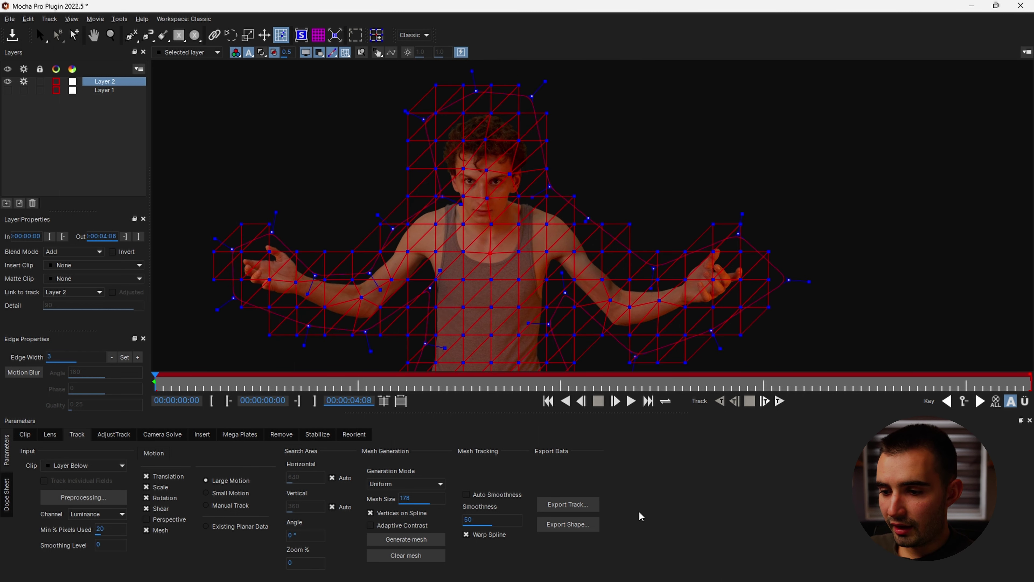
Track Layer 2's mesh forward for the first few frames, and stop the tracking.
{"action": "left_click", "coordinate": [779, 402]}
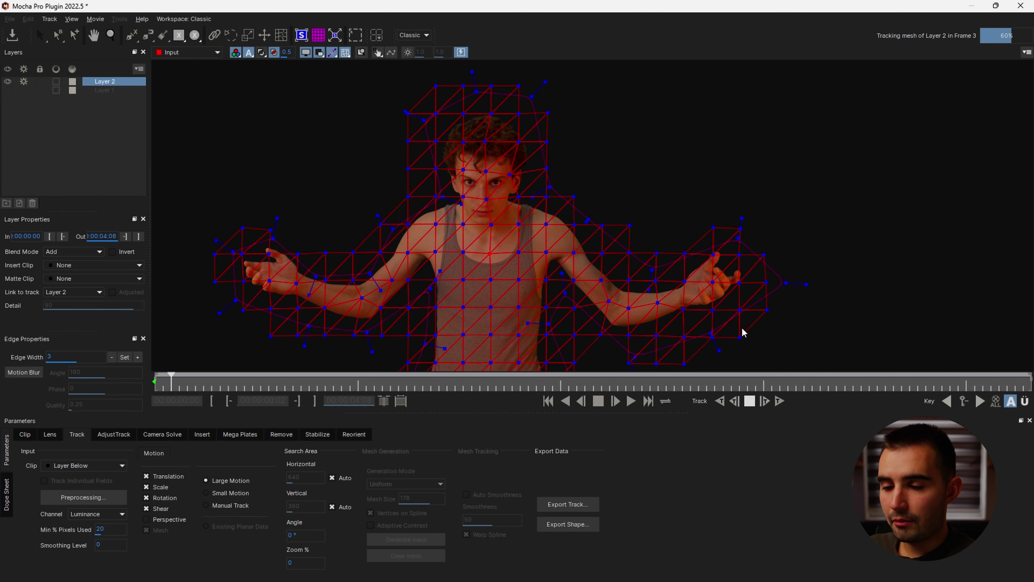
{"action": "key", "text": "Escape"}
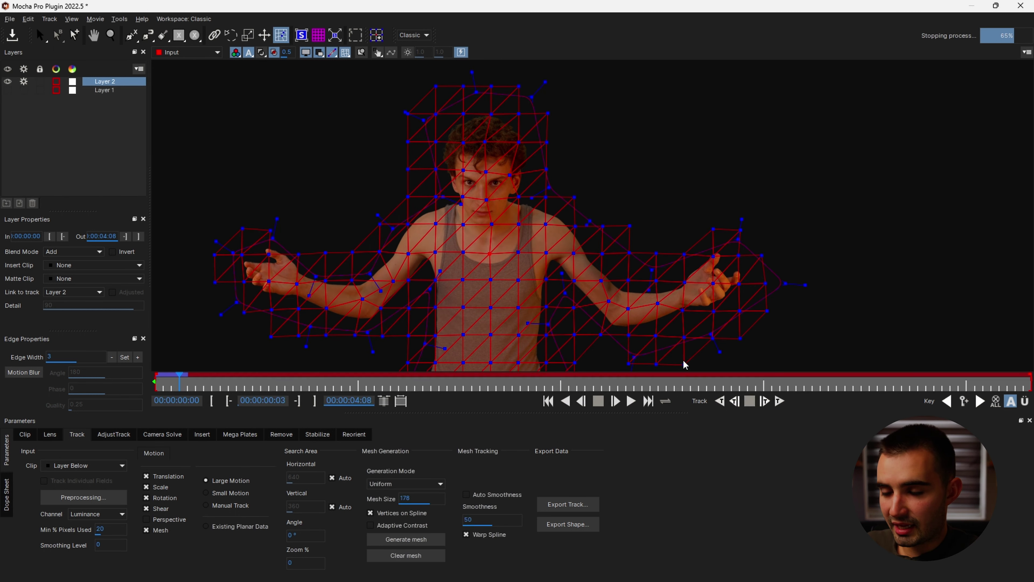
Delete Layer 2 from the Mocha project, leave the Mocha Pro plugin and save the project changes.
{"action": "key", "text": "Delete"}
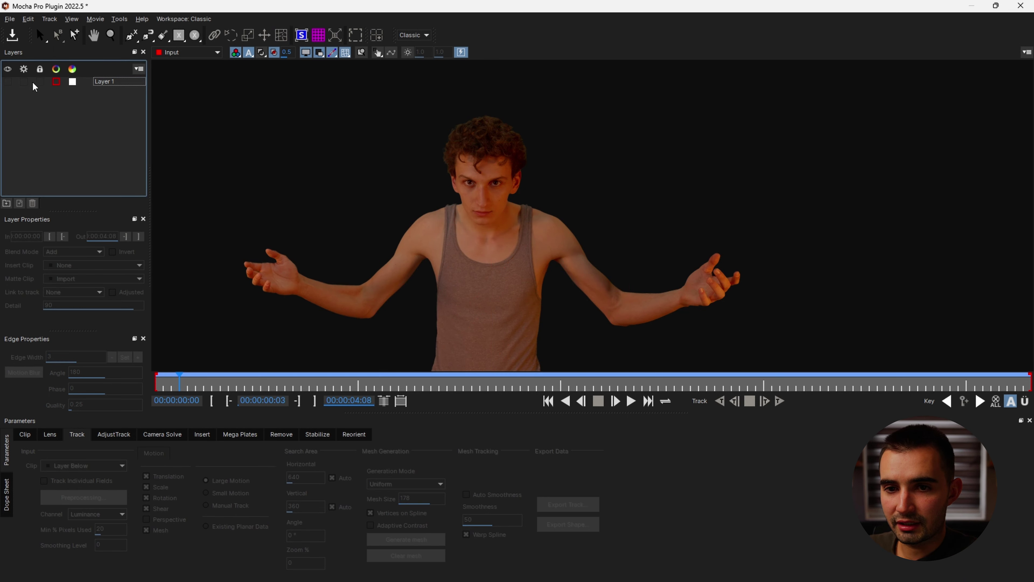
{"action": "key", "text": "alt+F4"}
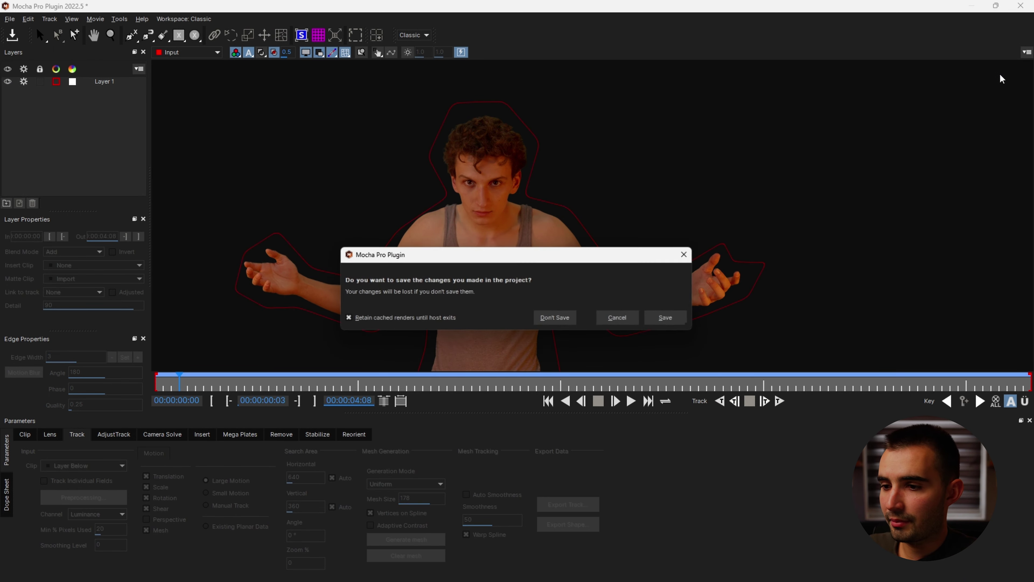
{"action": "left_click", "coordinate": [670, 320]}
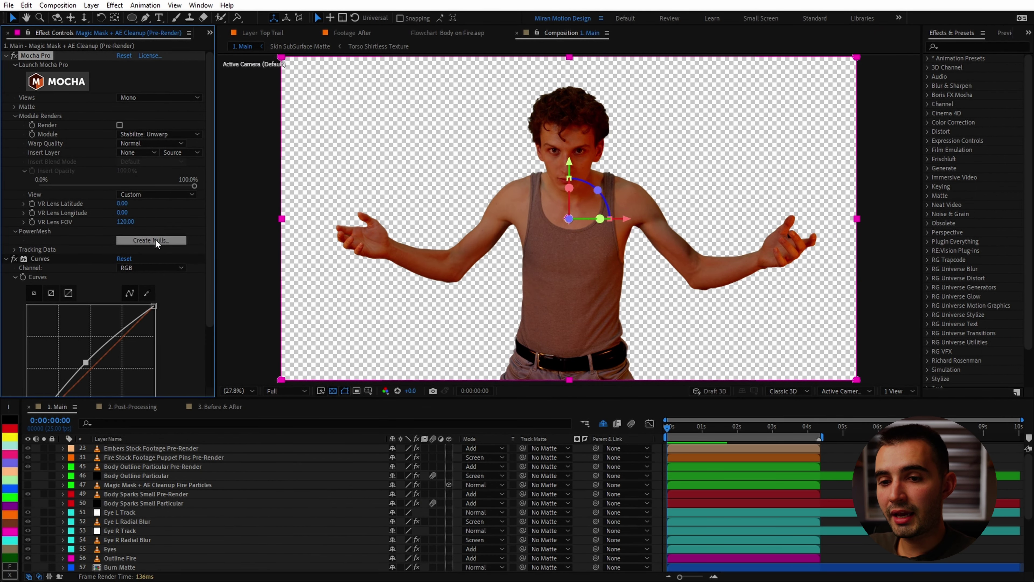
Create nulls from the tracked PowerMesh of Layer 1 through the Mocha Pro effect.
{"action": "left_click", "coordinate": [163, 240]}
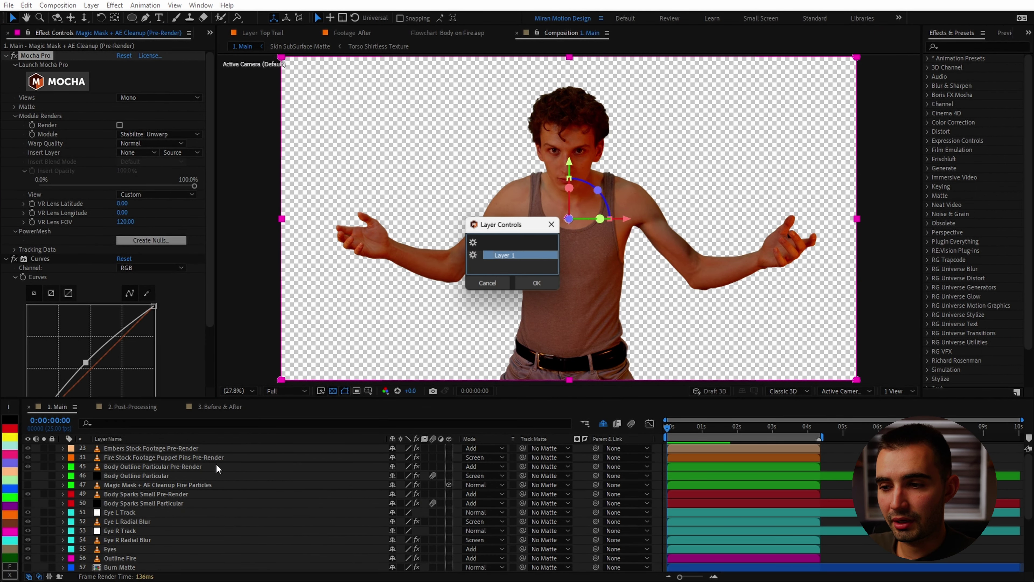
{"action": "left_click", "coordinate": [531, 283]}
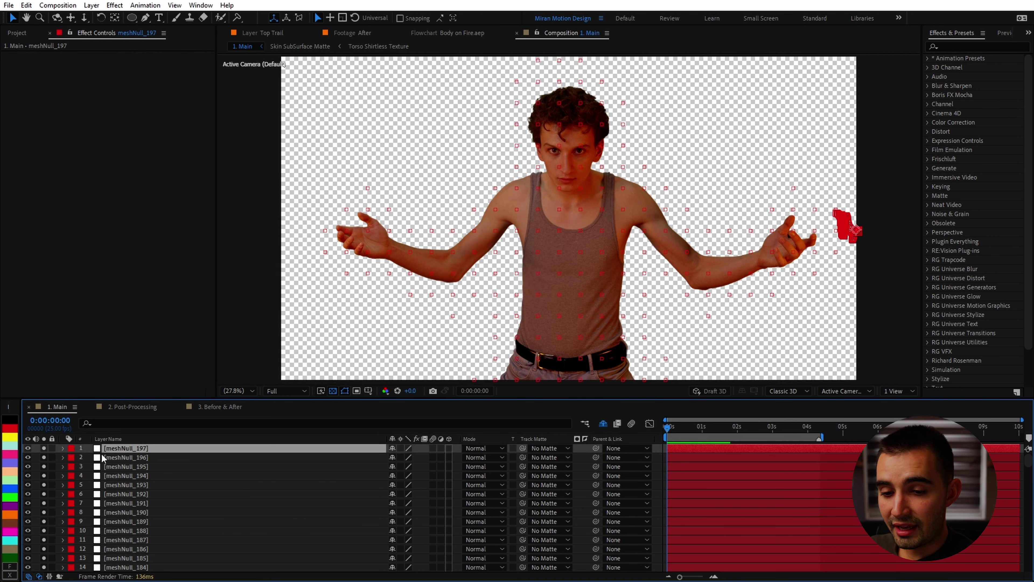
{"action": "scroll", "coordinate": [171, 505], "scroll_direction": "down", "scroll_amount": 1}
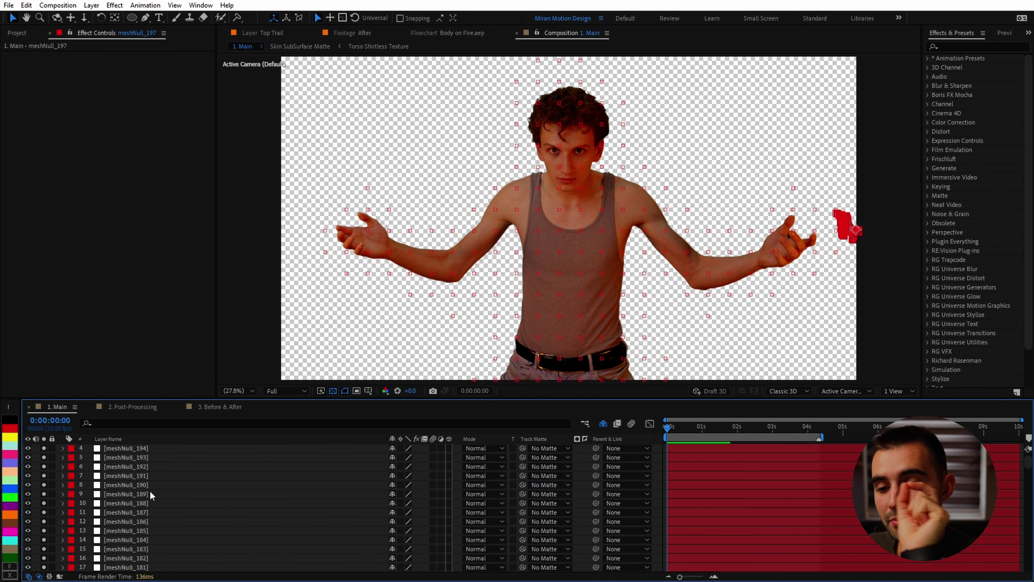
{"action": "scroll", "coordinate": [149, 493], "scroll_direction": "down", "scroll_amount": 20}
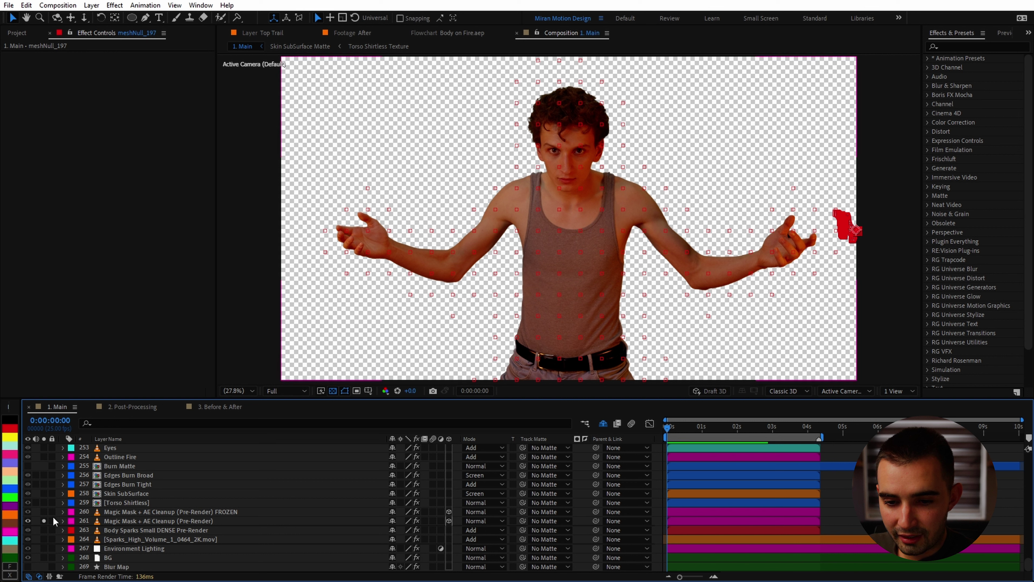
Lock the Magic Mask + AE Cleanup (Pre-Render) layer and delete groups of mesh nulls around the outstretched hand nearest the frame's right edge.
{"action": "left_click", "coordinate": [677, 249]}
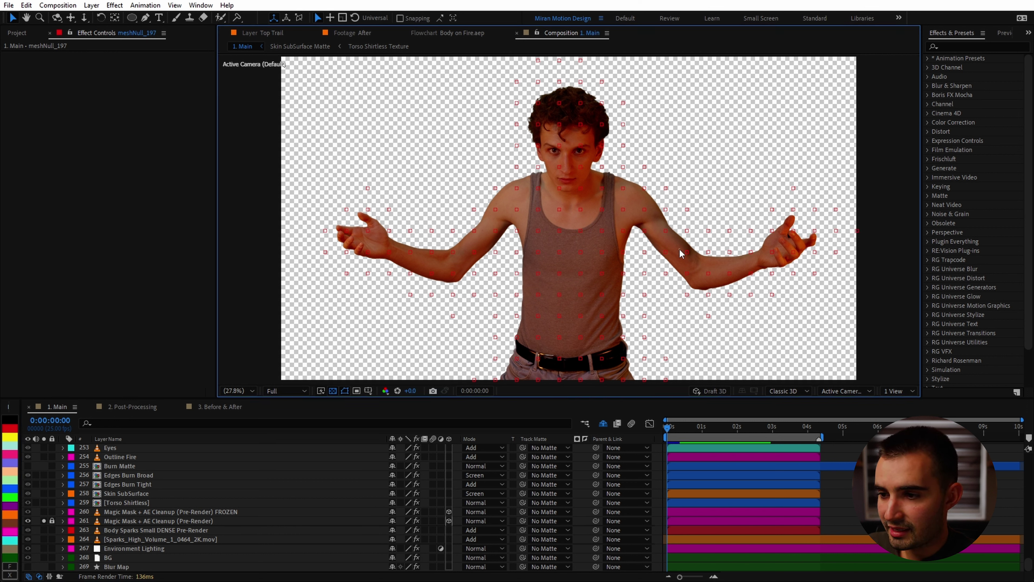
{"action": "left_click_drag", "start_coordinate": [799, 156], "coordinate": [731, 216]}
{"action": "key", "text": "Delete"}
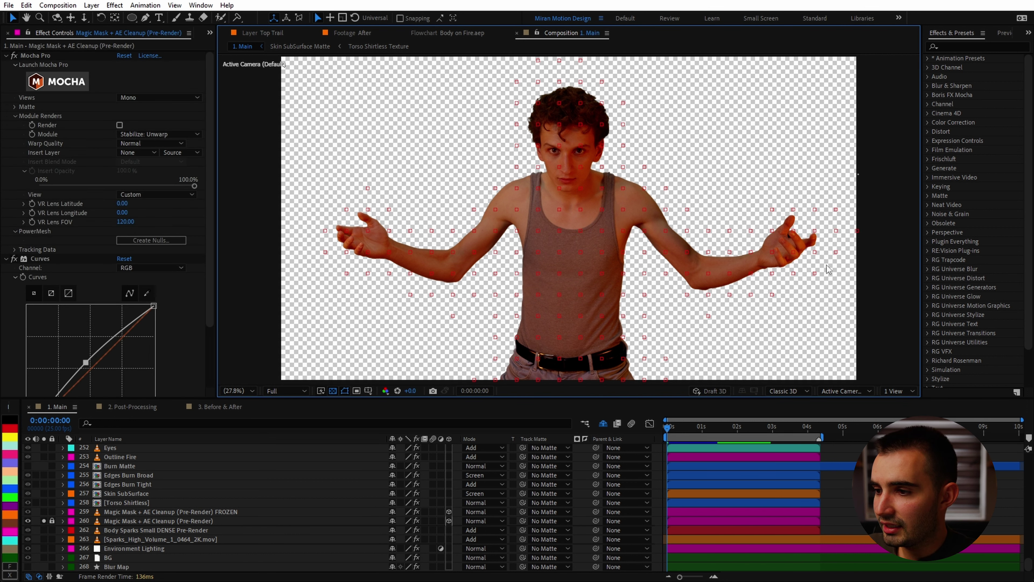
{"action": "left_click_drag", "start_coordinate": [859, 174], "coordinate": [768, 249]}
{"action": "key", "text": "Delete"}
{"action": "left_click_drag", "start_coordinate": [803, 175], "coordinate": [714, 238]}
{"action": "key", "text": "Delete"}
{"action": "left_click_drag", "start_coordinate": [766, 177], "coordinate": [678, 240]}
{"action": "key", "text": "Delete"}
Delete all the remaining meshNull layers, starting from meshNull_0.
{"action": "scroll", "coordinate": [119, 492], "scroll_direction": "up", "scroll_amount": 10}
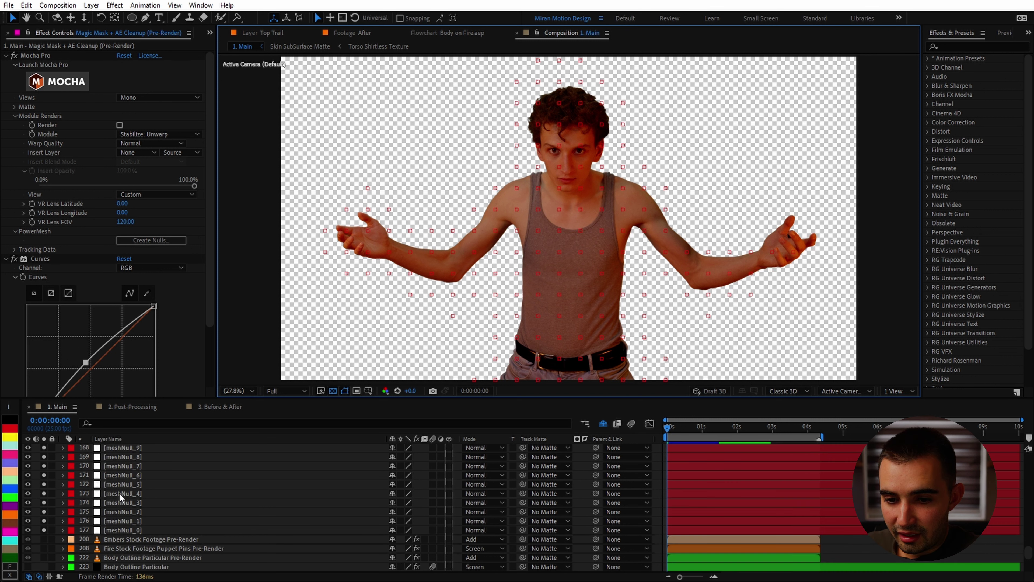
{"action": "left_click", "coordinate": [114, 529]}
{"action": "scroll", "coordinate": [116, 470], "scroll_direction": "up", "scroll_amount": 15}
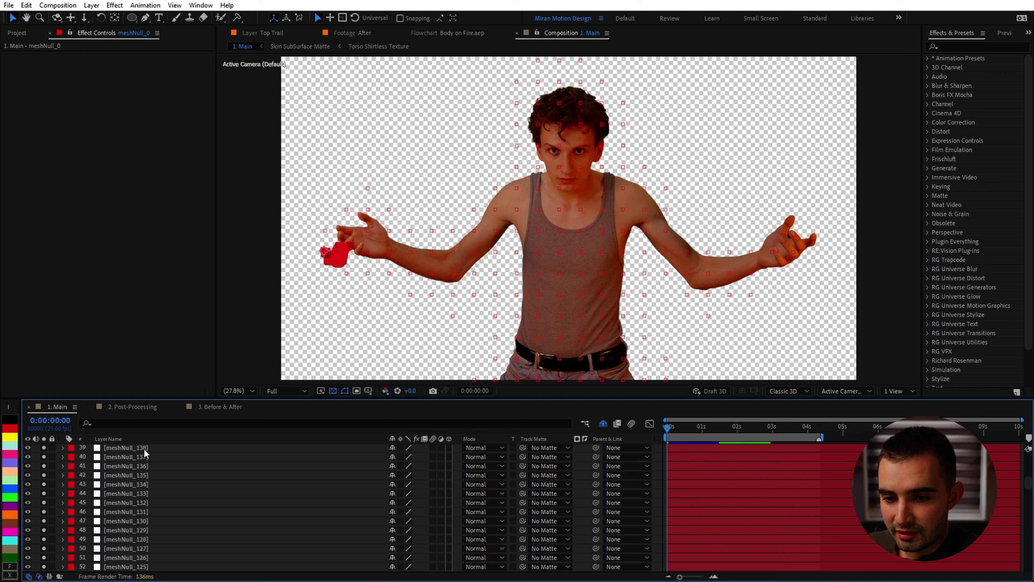
{"action": "left_click", "coordinate": [144, 448], "text": "shift"}
{"action": "key", "text": "Delete"}
Show the shy layers and select nulls 1 through 19 to view their placement on the body.
{"action": "left_click", "coordinate": [604, 424]}
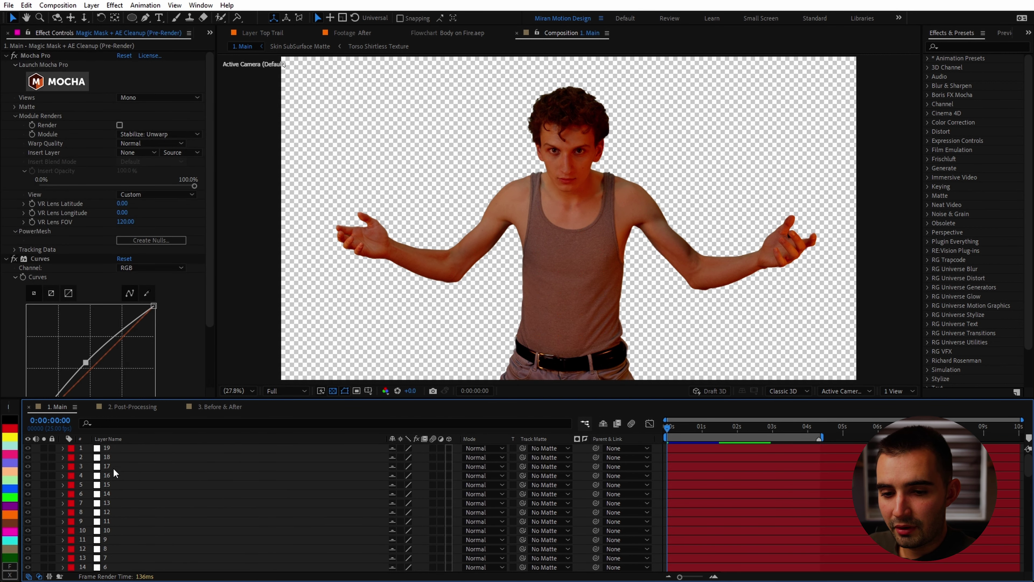
{"action": "left_click", "coordinate": [117, 451]}
{"action": "scroll", "coordinate": [123, 492], "scroll_direction": "down", "scroll_amount": 3}
{"action": "left_click", "coordinate": [106, 559], "text": "shift"}
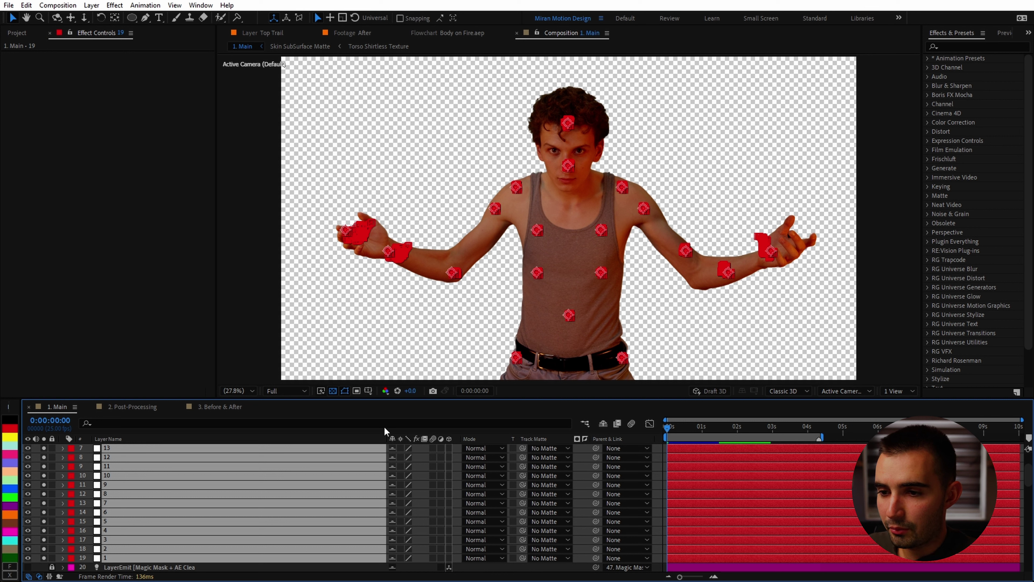
Select null 11, set the preview resolution to Quarter, and scrub to 0:00:04:04 to check how the null follows the arm.
{"action": "left_click", "coordinate": [318, 466]}
{"action": "left_click", "coordinate": [285, 391]}
{"action": "left_click", "coordinate": [285, 452]}
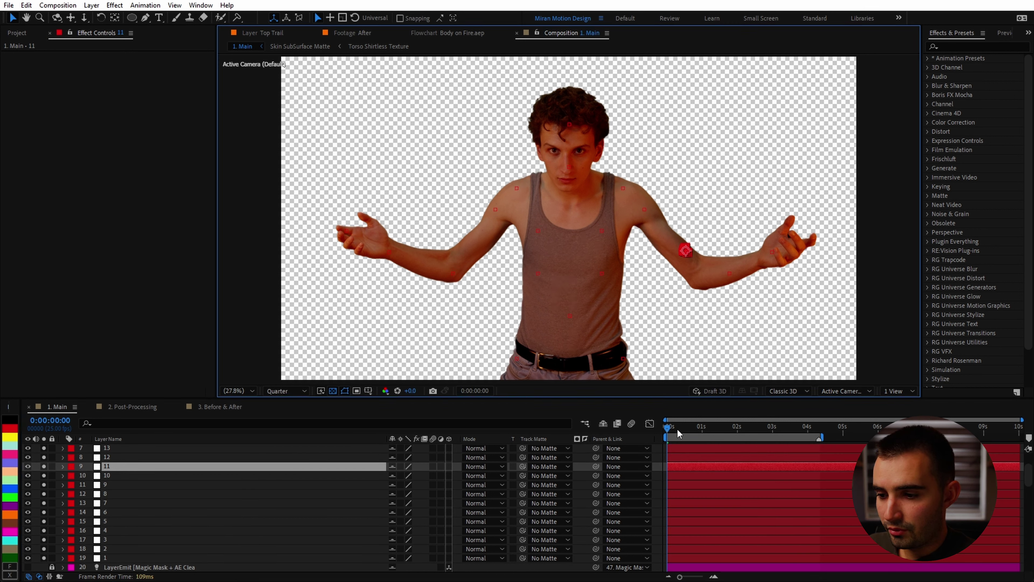
{"action": "left_click", "coordinate": [685, 428]}
{"action": "left_click_drag", "start_coordinate": [691, 428], "coordinate": [813, 448]}
Hide the shy layers again and solo the Fire Stock Footage Puppet Pins Pre-Render layer.
{"action": "scroll", "coordinate": [149, 517], "scroll_direction": "down", "scroll_amount": 7}
{"action": "scroll", "coordinate": [146, 517], "scroll_direction": "down", "scroll_amount": 5}
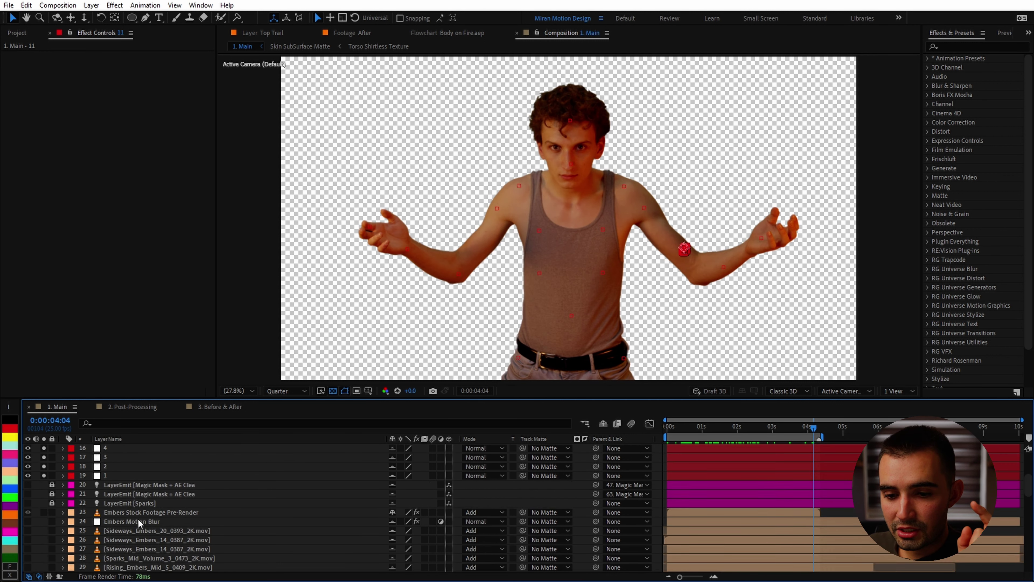
{"action": "left_click", "coordinate": [603, 424]}
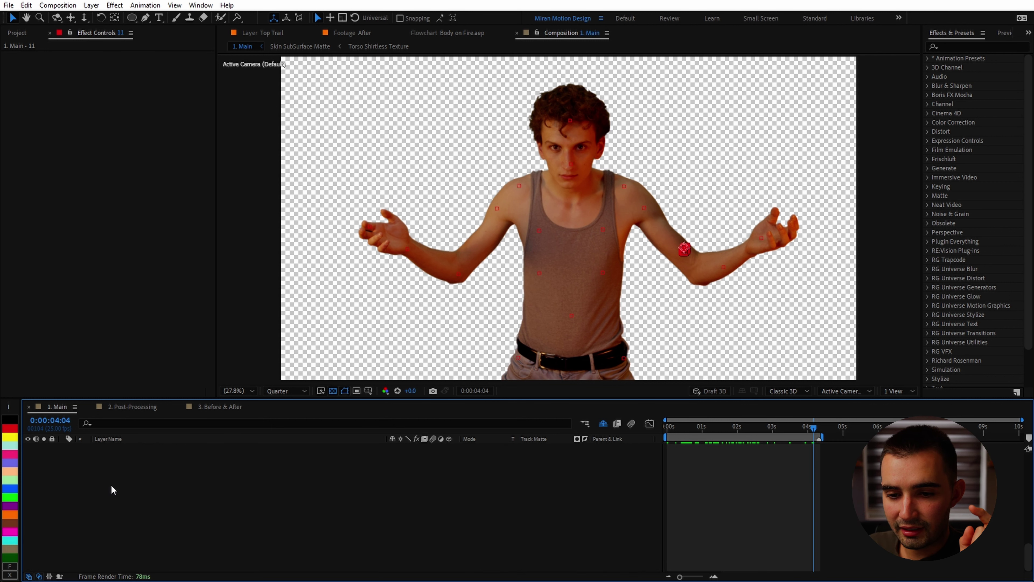
{"action": "left_click", "coordinate": [150, 456]}
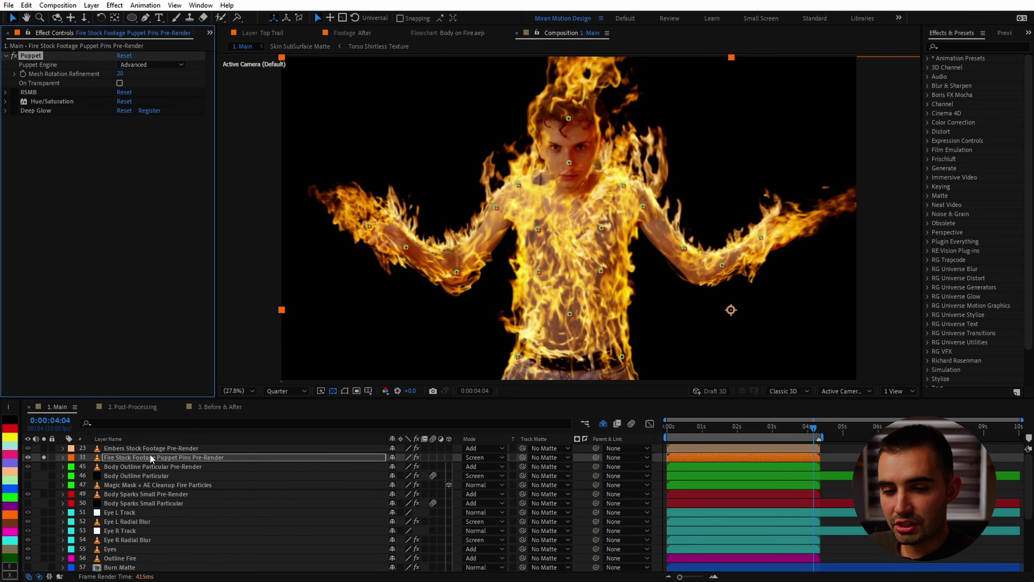
Duplicate the Fire Stock Footage Puppet Pins Pre-Render layer and remove all effects from the copy, leaving only the copy of the fire soloed.
{"action": "left_click", "coordinate": [171, 454]}
{"action": "key", "text": "ctrl+d"}
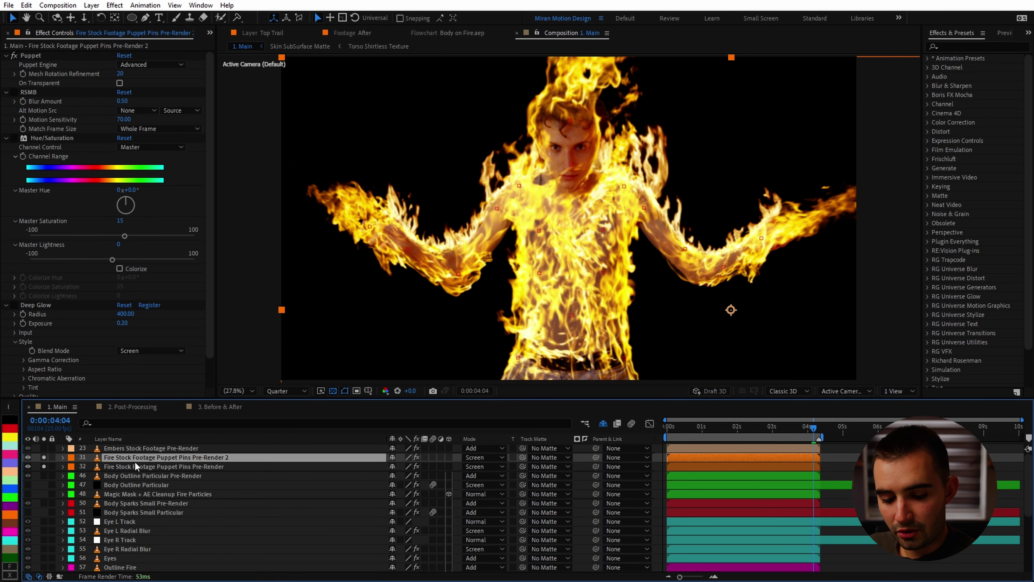
{"action": "key", "text": "ctrl+shift+e"}
{"action": "left_click", "coordinate": [44, 466]}
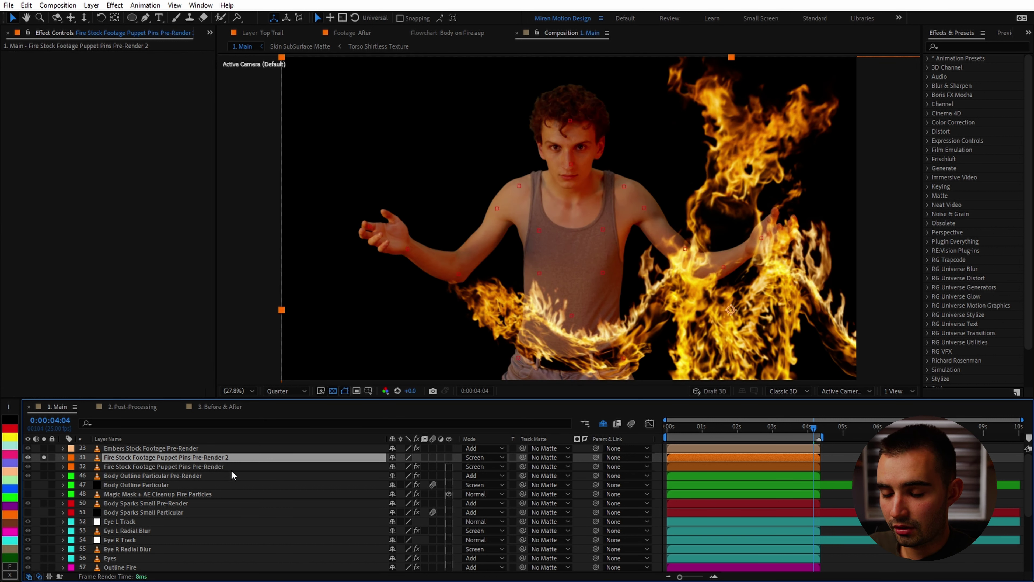
Reset the transform of the Fire Stock Footage Puppet Pins Pre-Render 2 layer.
{"action": "right_click", "coordinate": [184, 461]}
{"action": "mouse_move", "coordinate": [228, 185]}
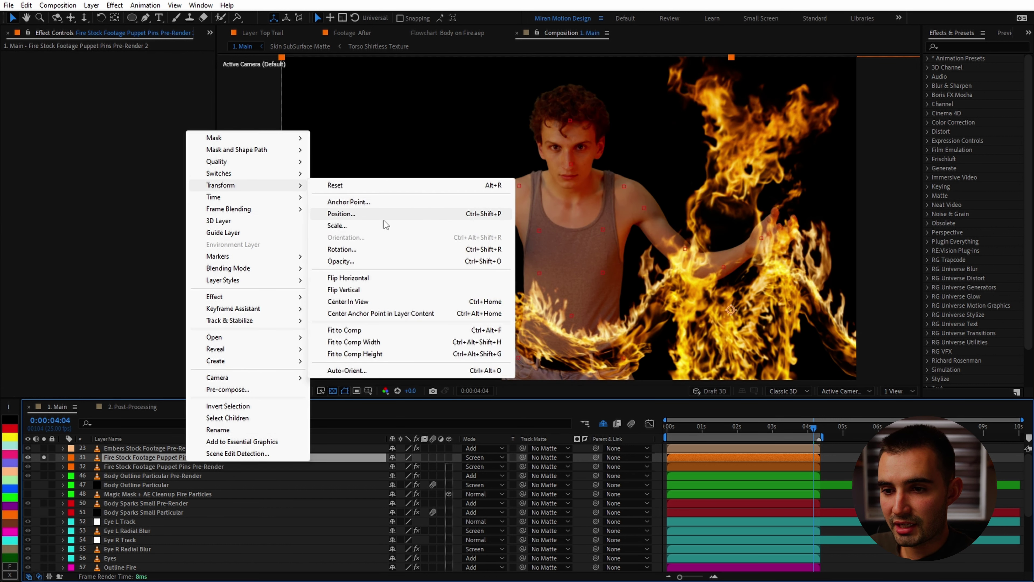
{"action": "left_click", "coordinate": [338, 186]}
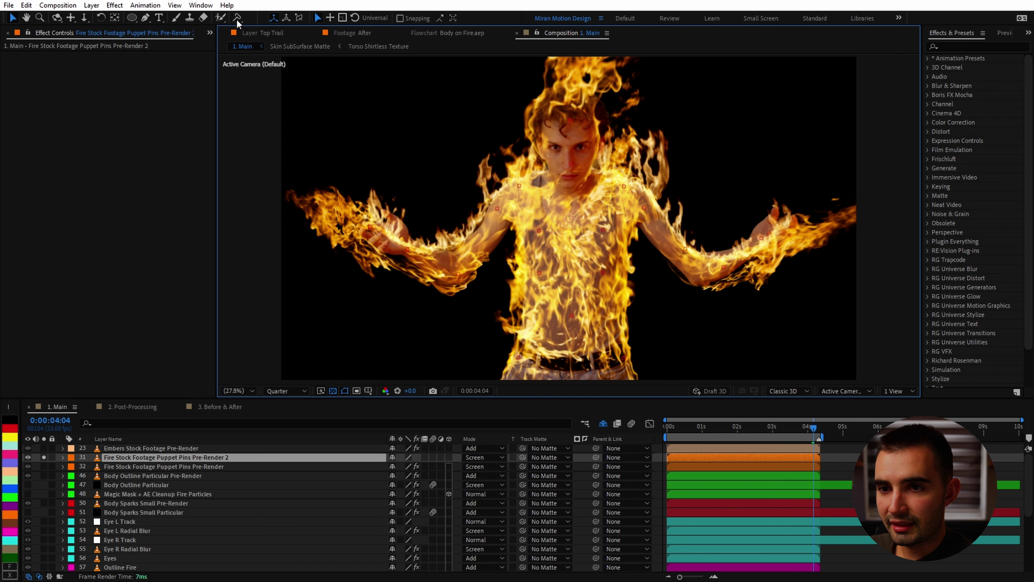
Place three puppet pins at Full preview resolution on the nulls at the fingers, wrist and elbow of the arm on the image's left.
{"action": "left_click", "coordinate": [237, 18]}
{"action": "scroll", "coordinate": [408, 241], "scroll_direction": "up", "scroll_amount": 2}
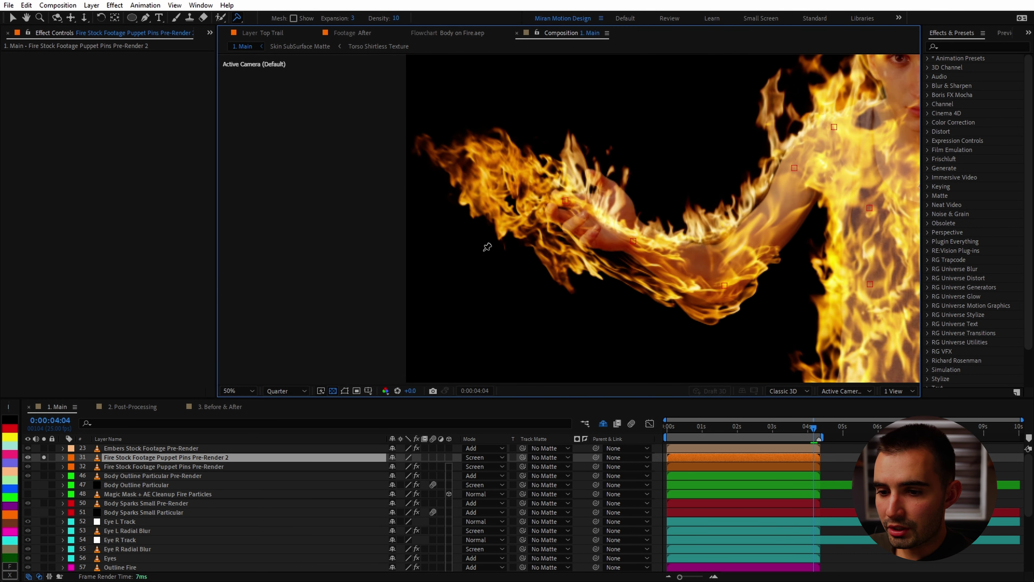
{"action": "left_click", "coordinate": [287, 391]}
{"action": "left_click", "coordinate": [280, 416]}
{"action": "scroll", "coordinate": [569, 219], "scroll_direction": "up", "scroll_amount": 2}
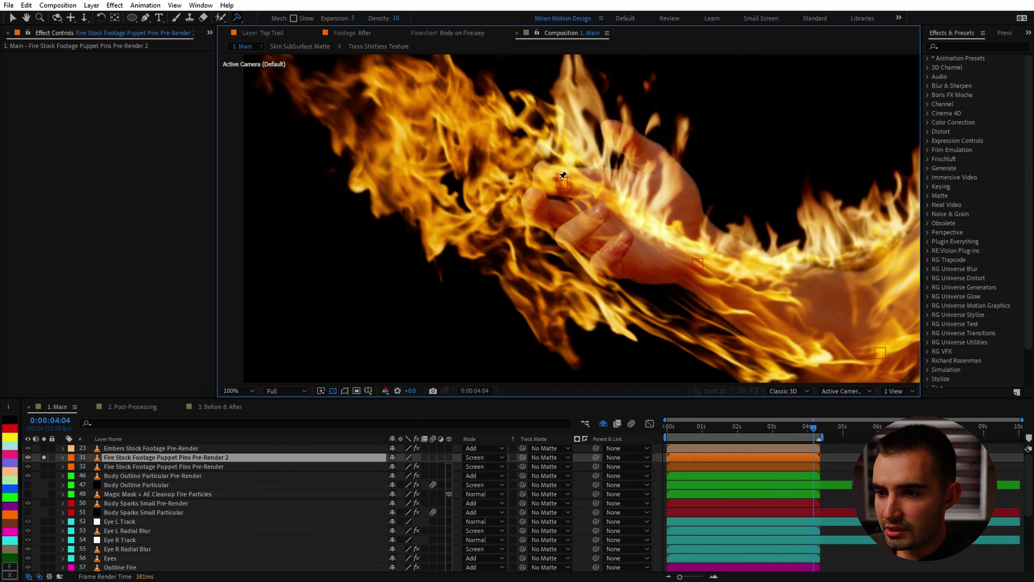
{"action": "left_click", "coordinate": [559, 176]}
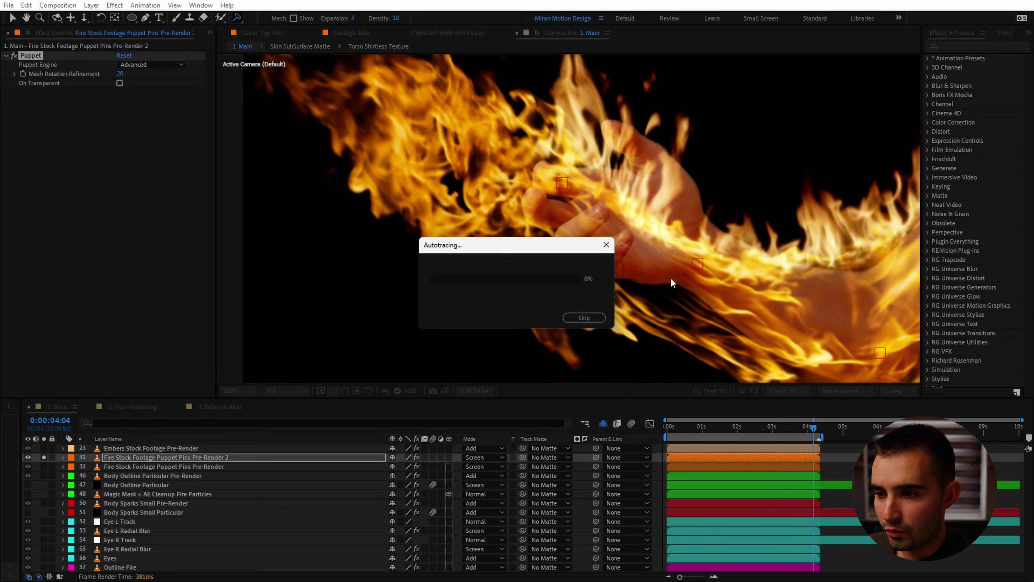
{"action": "scroll", "coordinate": [562, 331], "scroll_direction": "right", "scroll_amount": 6}
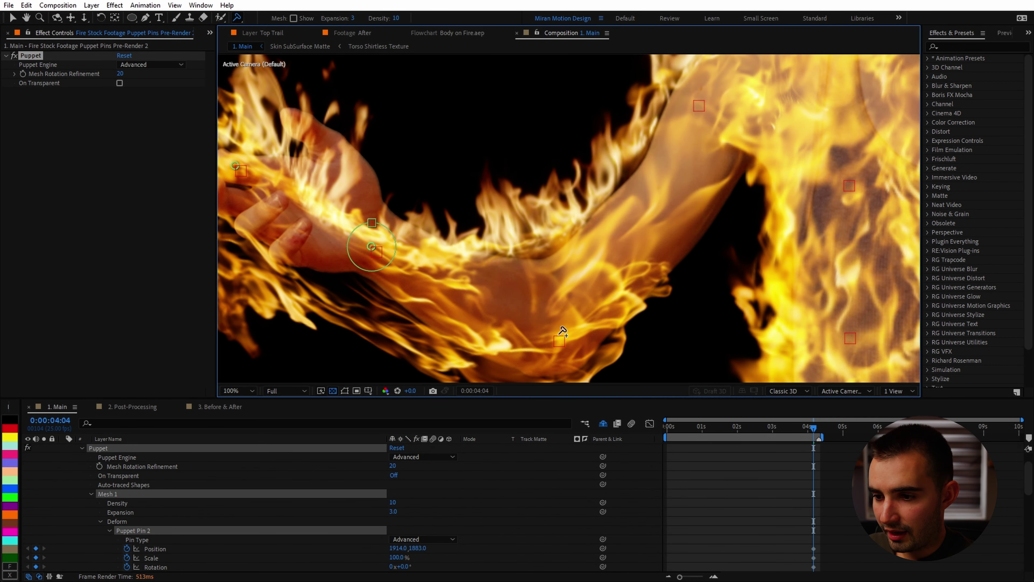
{"action": "left_click", "coordinate": [559, 335]}
Remove the Position, Scale and Rotation keyframes from Puppet Pins 1, 2 and 3 in the maximized timeline.
{"action": "scroll", "coordinate": [559, 335], "scroll_direction": "down", "scroll_amount": 3}
{"action": "scroll", "coordinate": [151, 492], "scroll_direction": "down", "scroll_amount": 1}
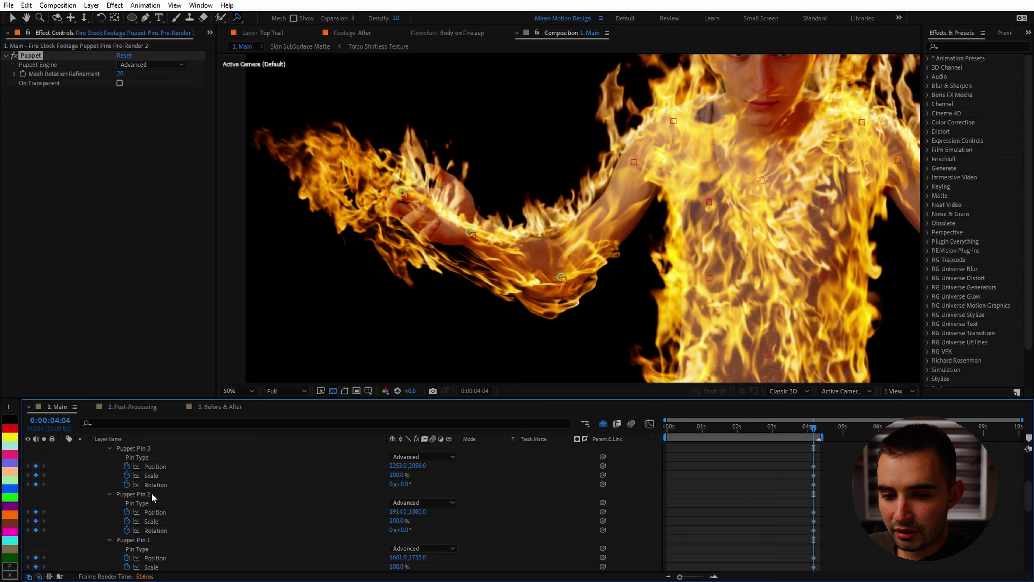
{"action": "key", "text": "grave"}
{"action": "left_click", "coordinate": [105, 211]}
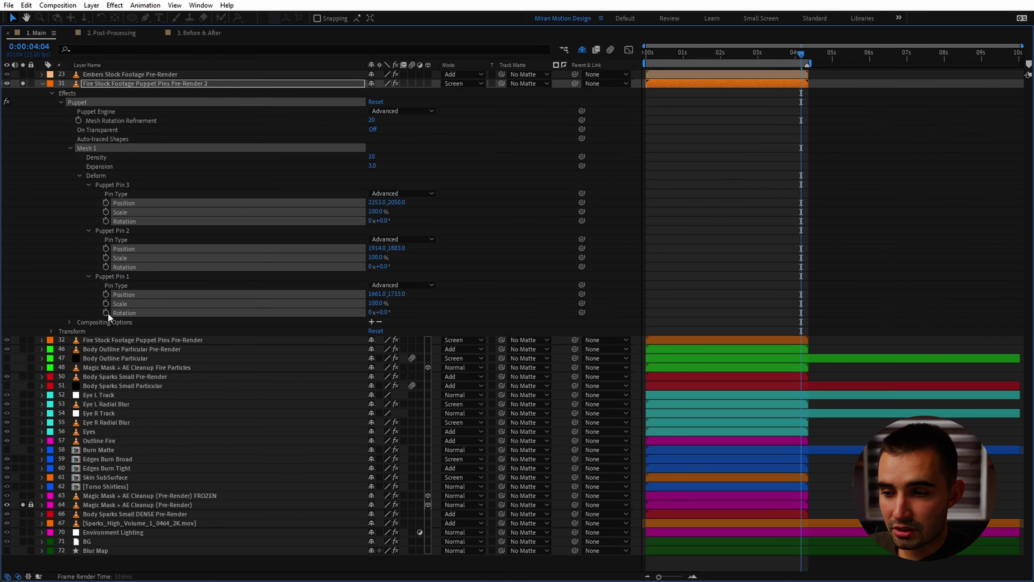
{"action": "left_click", "coordinate": [869, 262]}
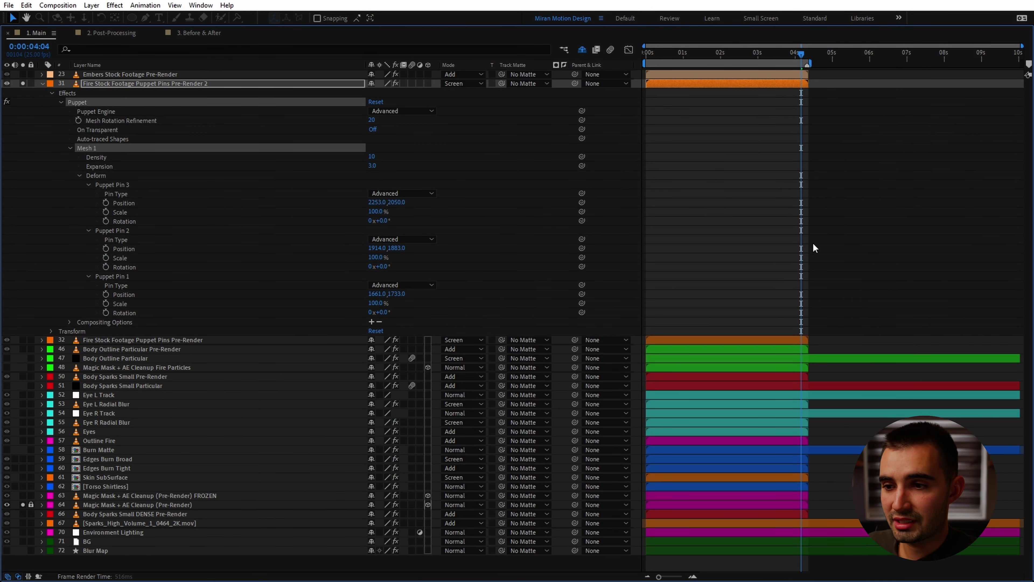
Filter the timeline by "position" and reveal the keyframed Position properties of nulls 1, 2 and 3.
{"action": "left_click", "coordinate": [149, 51]}
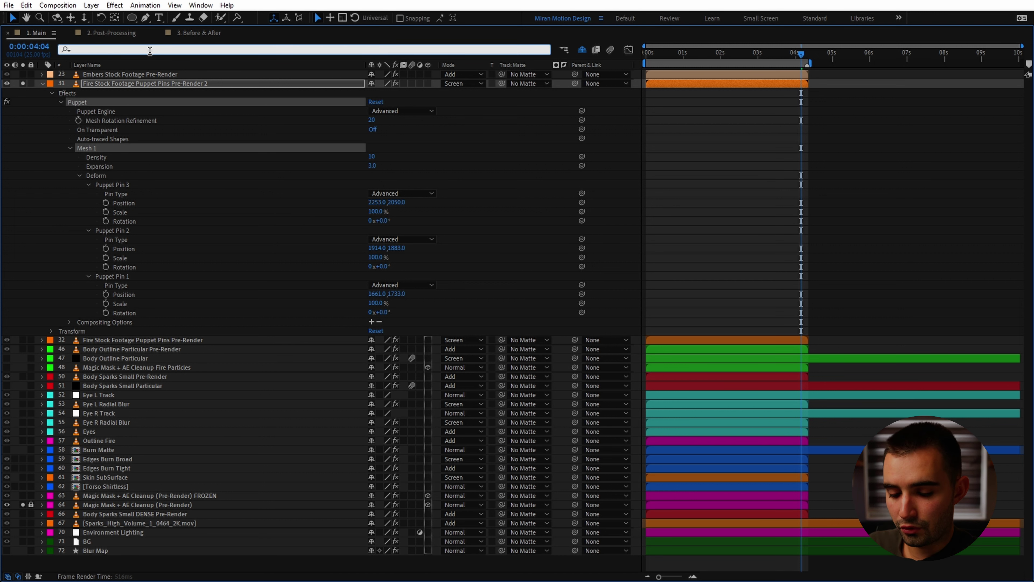
{"action": "type", "text": "position"}
{"action": "left_click", "coordinate": [93, 239]}
{"action": "left_click", "coordinate": [93, 222], "text": "shift"}
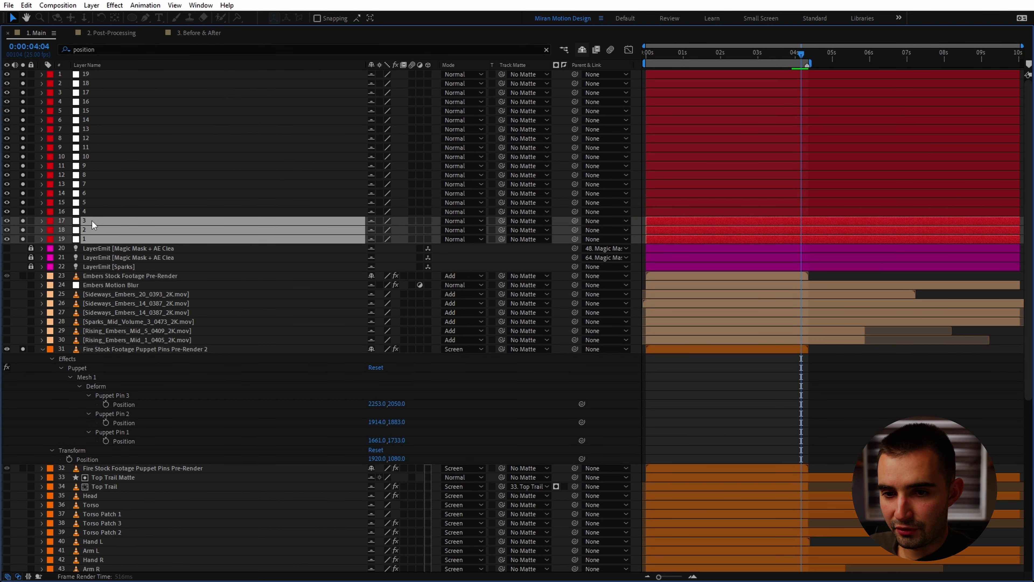
{"action": "key", "text": "u"}
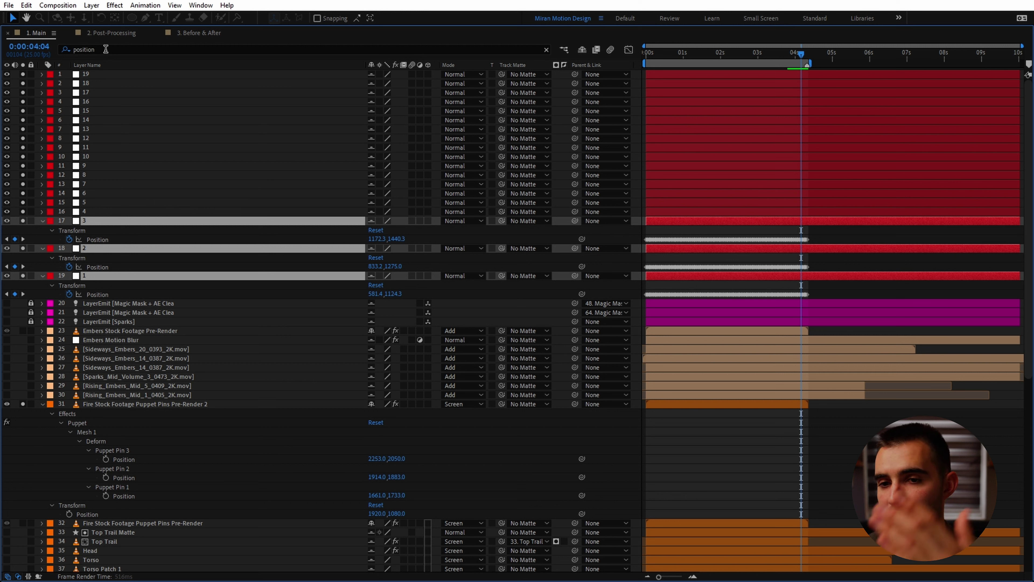
{"action": "left_click", "coordinate": [184, 386]}
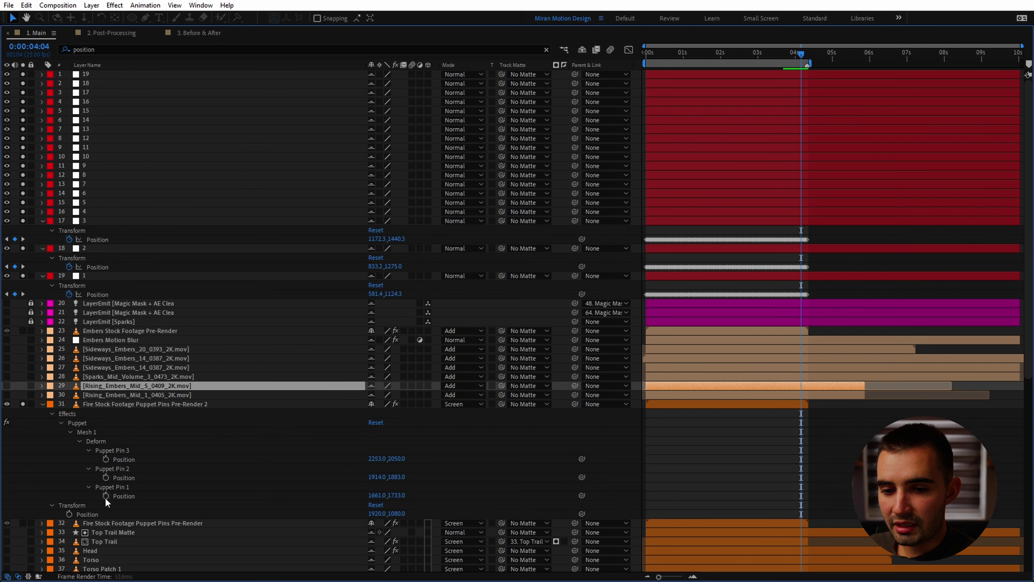
Link the Position of Puppet Pins 1, 2 and 3 by expression to the Position of nulls 1, 2 and 3 respectively.
{"action": "left_click", "coordinate": [106, 495], "text": "alt"}
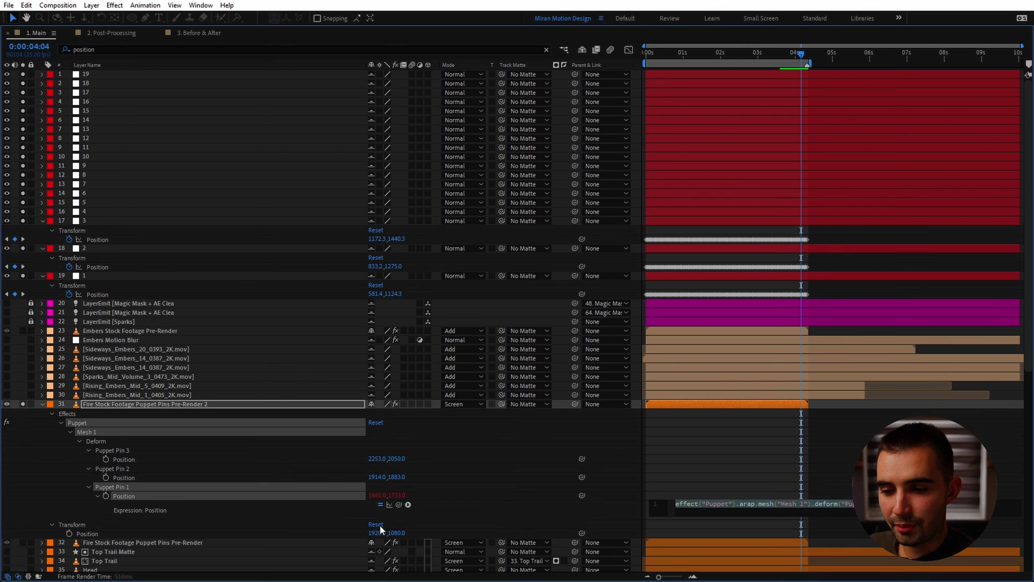
{"action": "left_click_drag", "start_coordinate": [399, 505], "coordinate": [118, 296]}
{"action": "left_click", "coordinate": [105, 478], "text": "alt"}
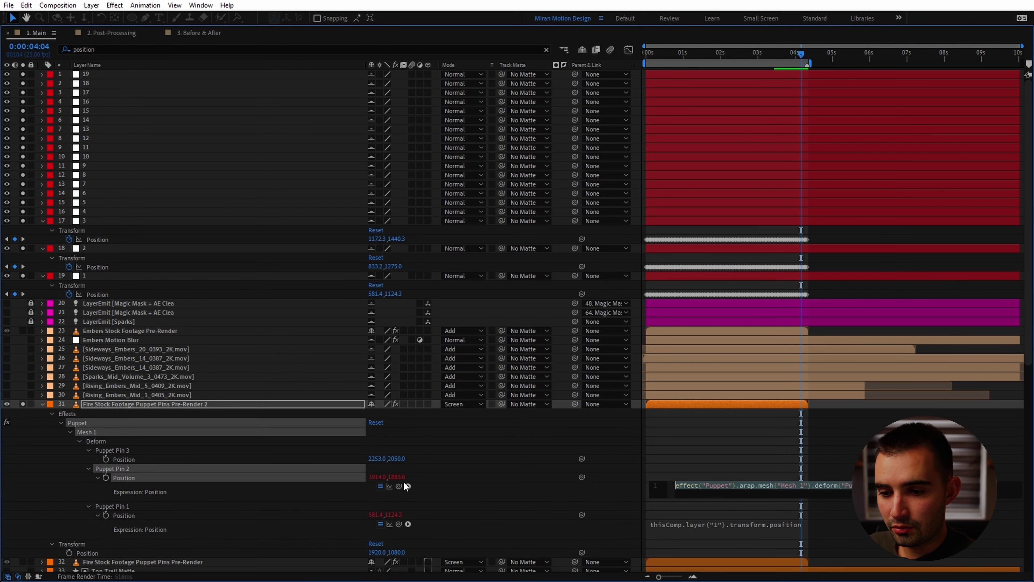
{"action": "left_click_drag", "start_coordinate": [398, 486], "coordinate": [94, 267]}
{"action": "left_click", "coordinate": [105, 459], "text": "alt"}
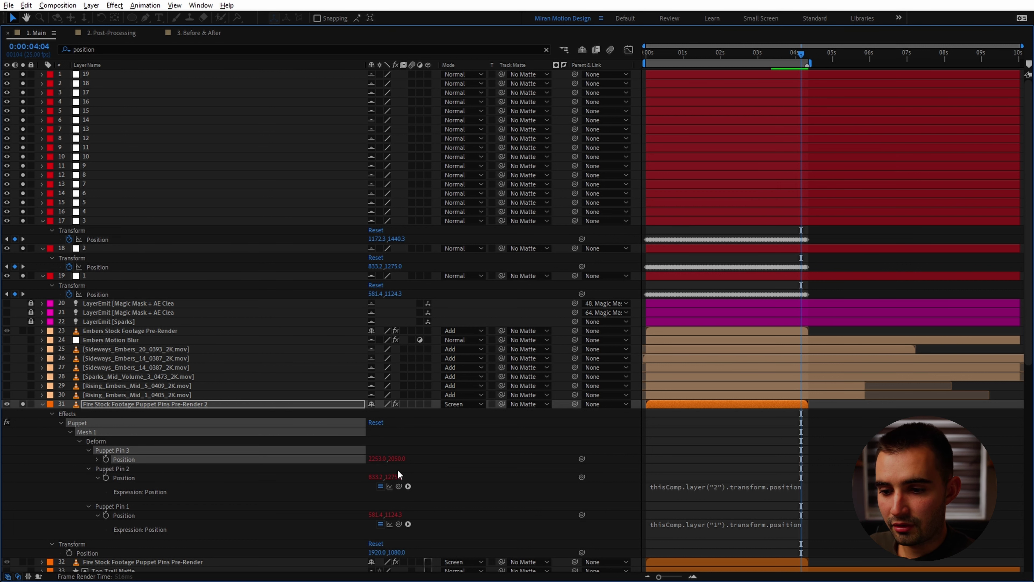
{"action": "left_click_drag", "start_coordinate": [399, 468], "coordinate": [97, 239]}
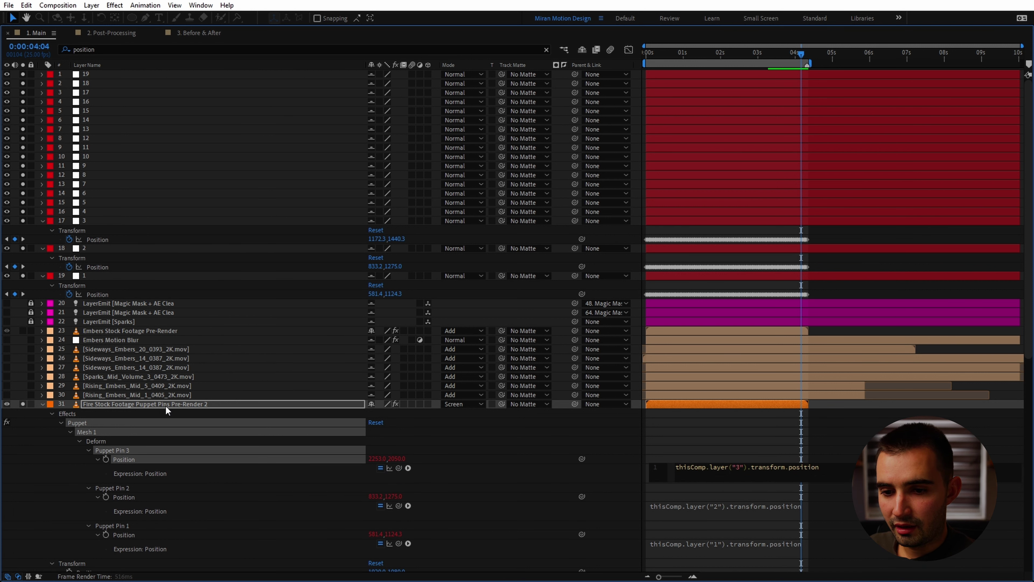
{"action": "key", "text": "grave"}
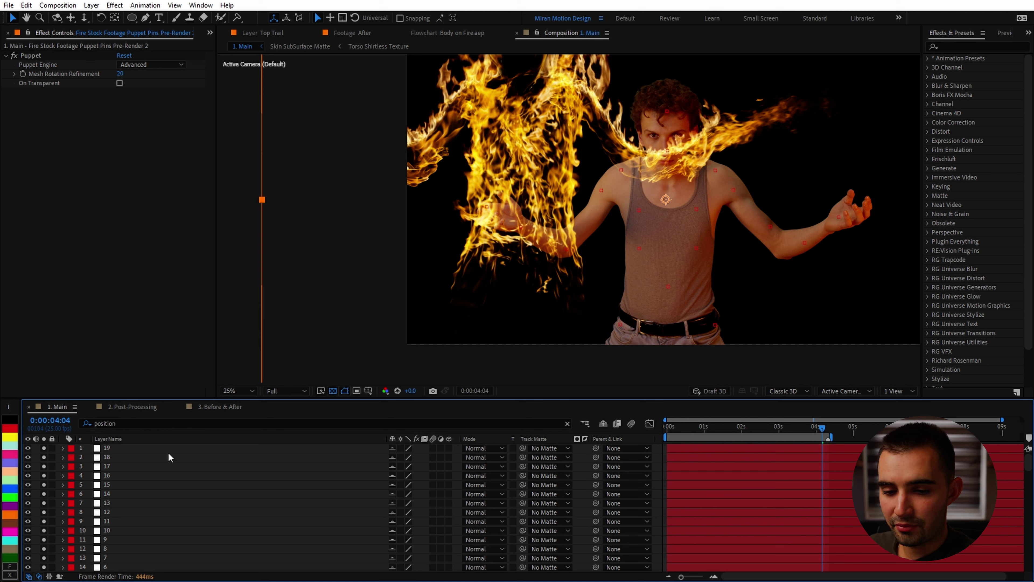
Move the Fire Stock Footage Puppet Pins Pre-Render 2 layer so its three puppet pins line up with the nulls at the hand, wrist and elbow.
{"action": "scroll", "coordinate": [150, 524], "scroll_direction": "down", "scroll_amount": 3}
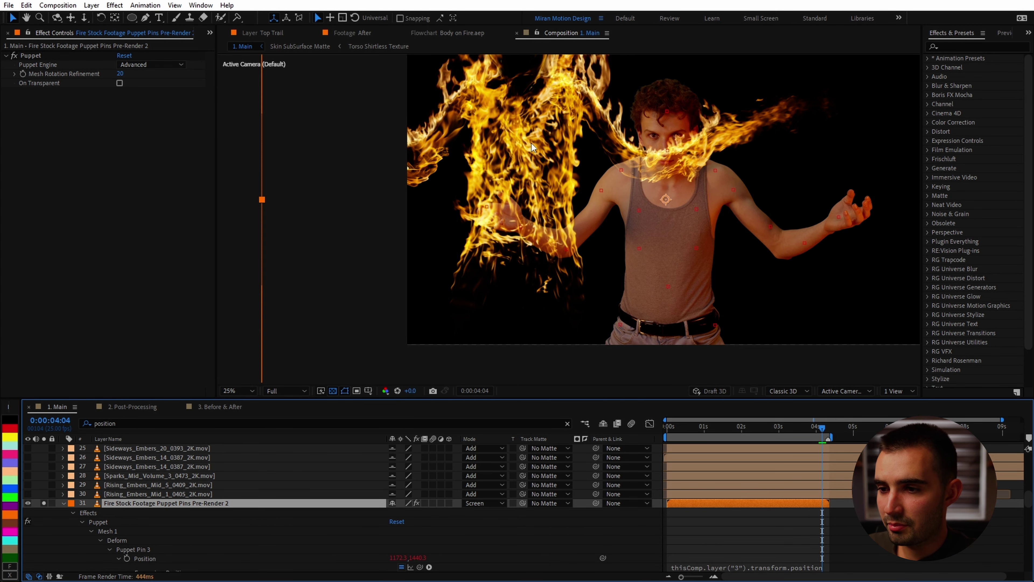
{"action": "left_click_drag", "start_coordinate": [641, 262], "coordinate": [710, 220]}
{"action": "key", "text": "ctrl+z"}
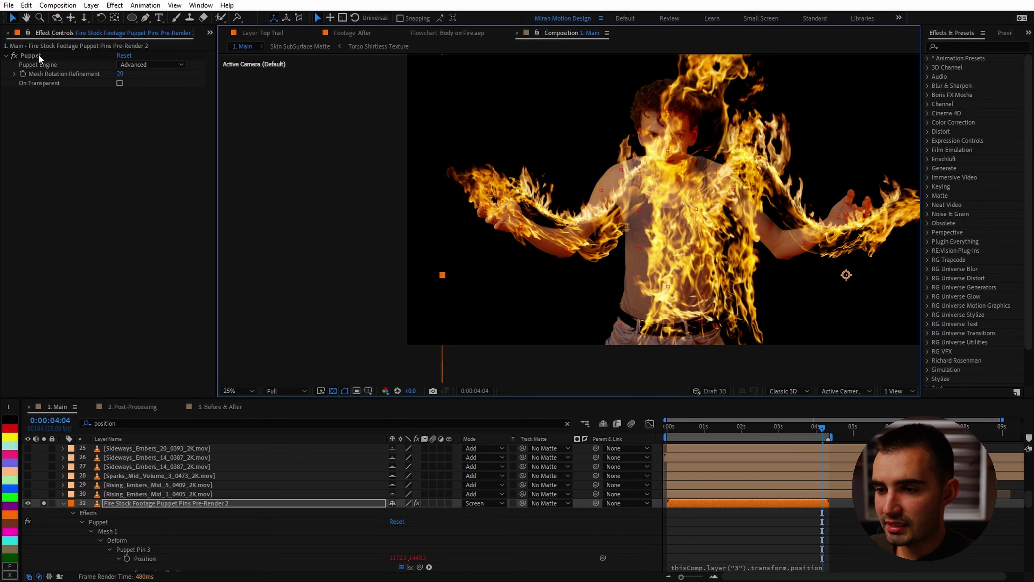
{"action": "left_click", "coordinate": [40, 57]}
{"action": "scroll", "coordinate": [570, 219], "scroll_direction": "up", "scroll_amount": 2}
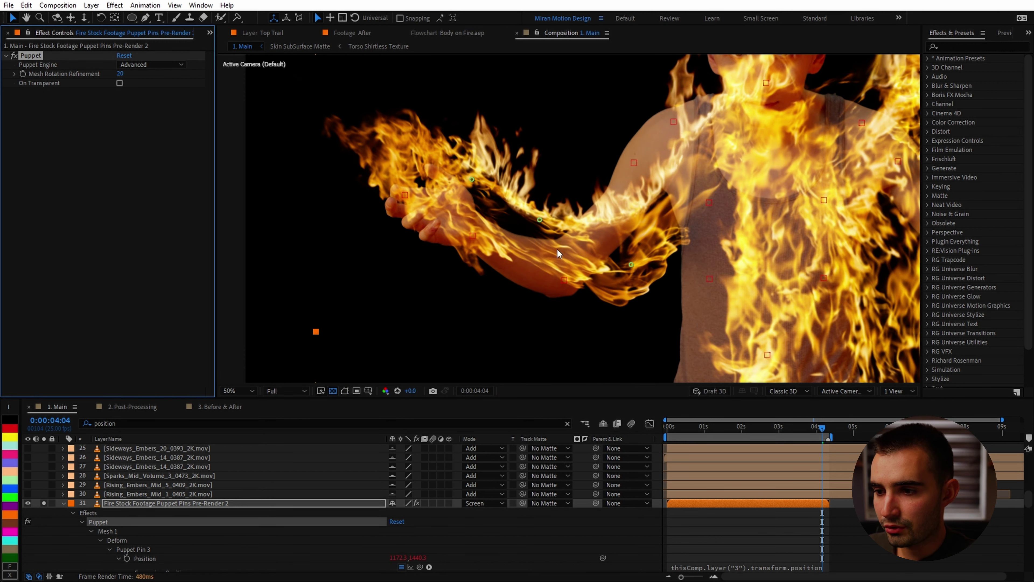
{"action": "left_click_drag", "start_coordinate": [802, 283], "coordinate": [735, 296]}
{"action": "scroll", "coordinate": [734, 296], "scroll_direction": "up", "scroll_amount": 2}
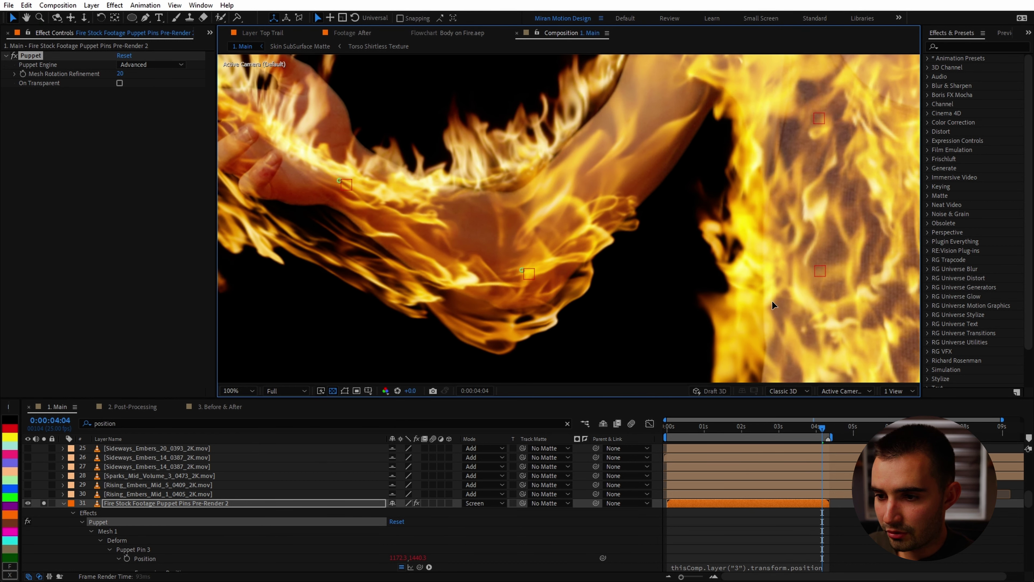
{"action": "scroll", "coordinate": [562, 241], "scroll_direction": "down", "scroll_amount": 2}
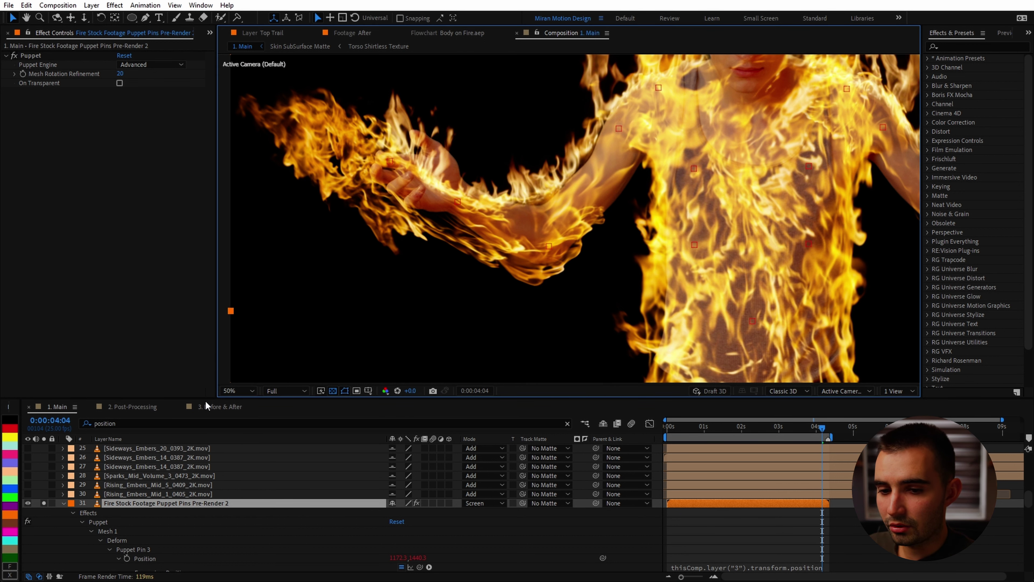
Try moving null 3 at the elbow upward to test the fire's puppet pin link, and undo the move.
{"action": "left_click", "coordinate": [586, 300]}
{"action": "key", "text": "s"}
{"action": "left_click_drag", "start_coordinate": [586, 299], "coordinate": [564, 200]}
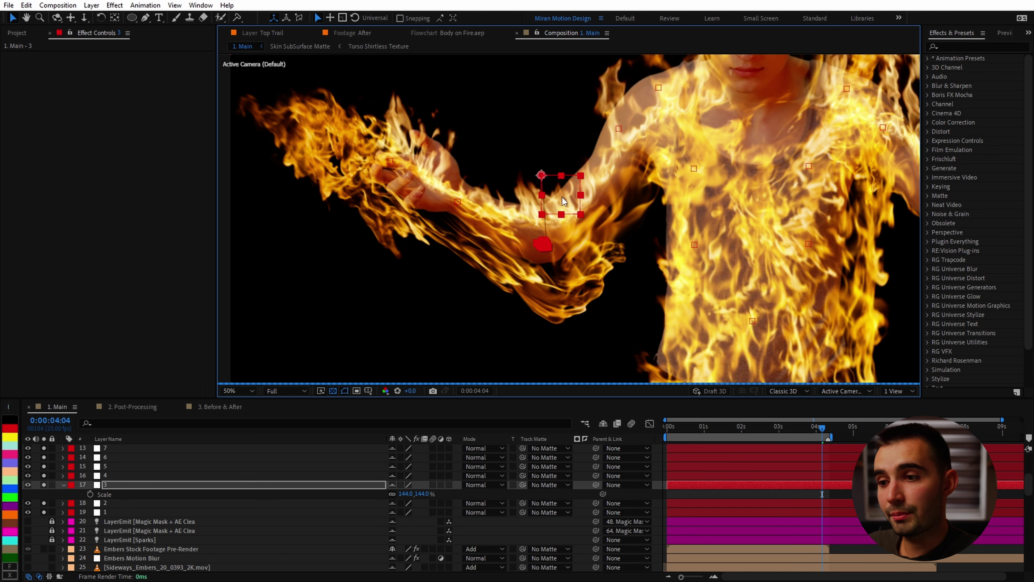
{"action": "key", "text": "ctrl+z"}
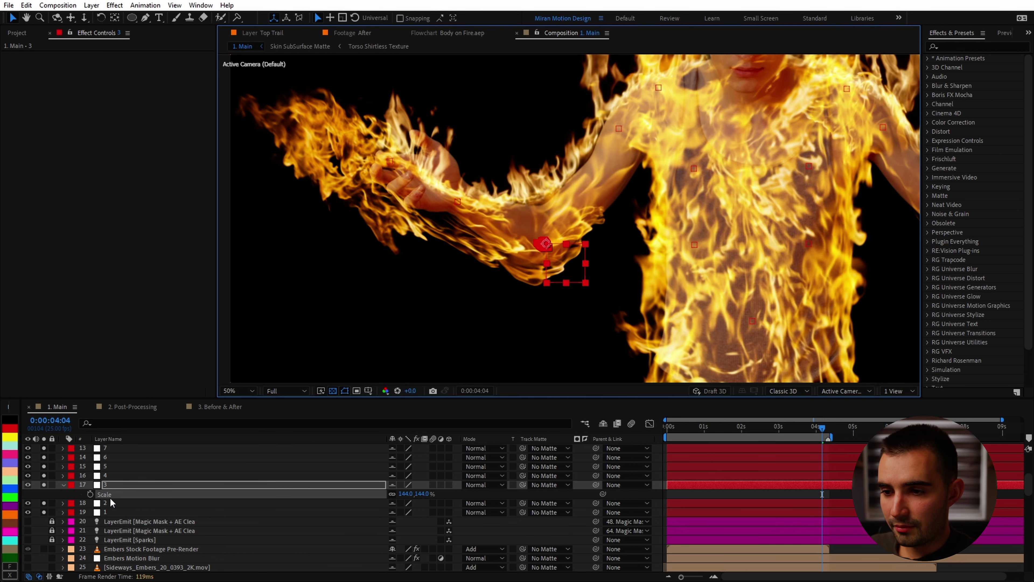
Delete the Fire Stock Footage Puppet Pins Pre-Render 2 layer and show the original Fire Stock Footage Puppet Pins Pre-Render layer soloed.
{"action": "scroll", "coordinate": [110, 496], "scroll_direction": "down", "scroll_amount": 5}
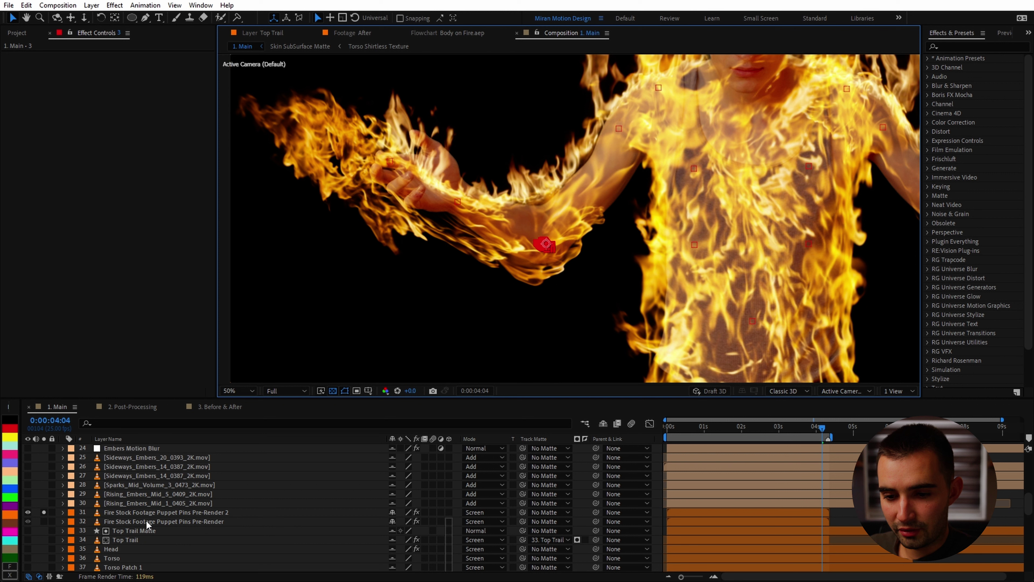
{"action": "left_click", "coordinate": [134, 514]}
{"action": "left_click", "coordinate": [42, 512]}
{"action": "left_click", "coordinate": [42, 513]}
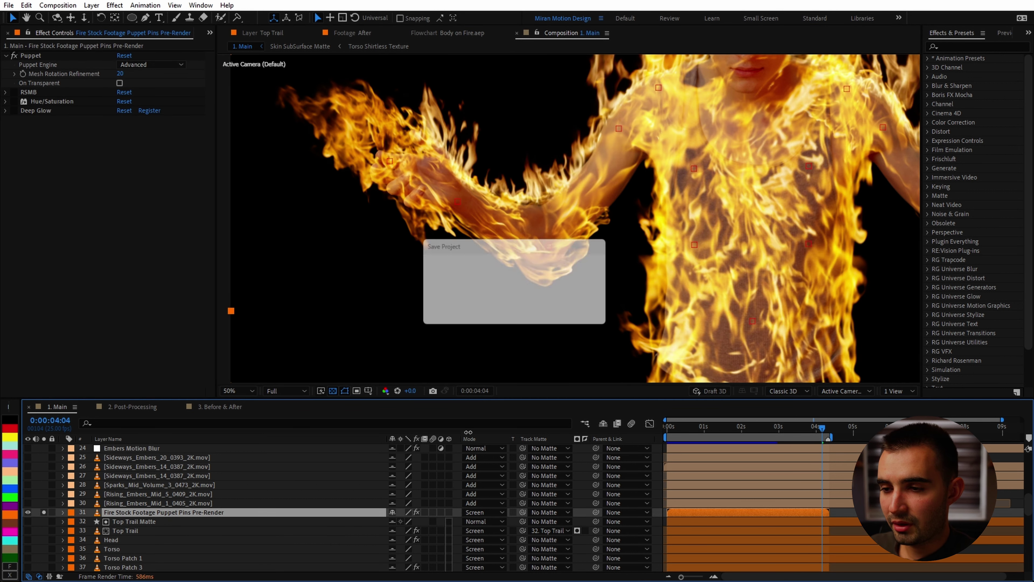
Fit the whole composition in the viewer at Quarter preview resolution and move the playhead to 0:00:03:15.
{"action": "left_click", "coordinate": [238, 390]}
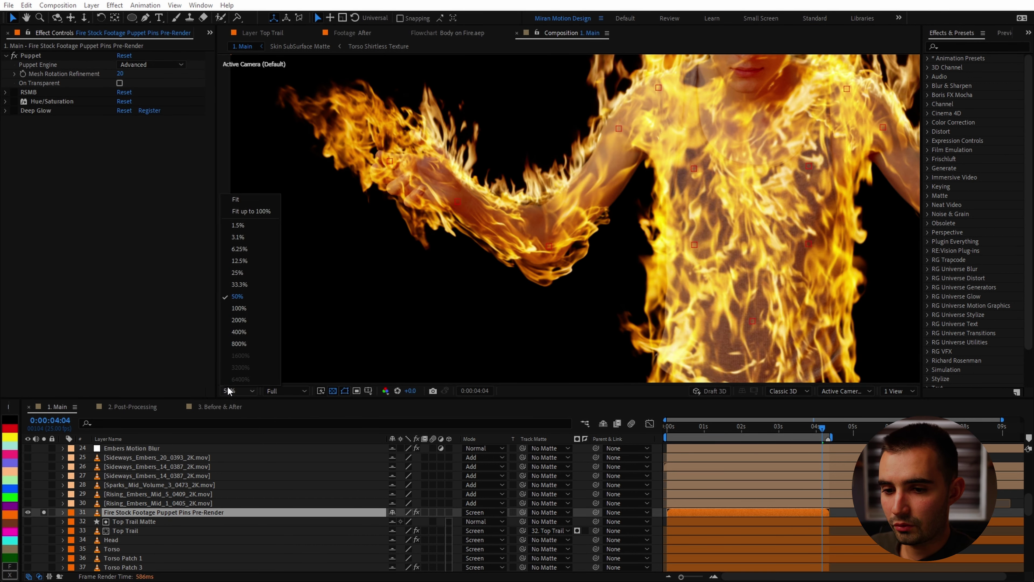
{"action": "left_click", "coordinate": [244, 199]}
{"action": "scroll", "coordinate": [41, 544], "scroll_direction": "down", "scroll_amount": 9}
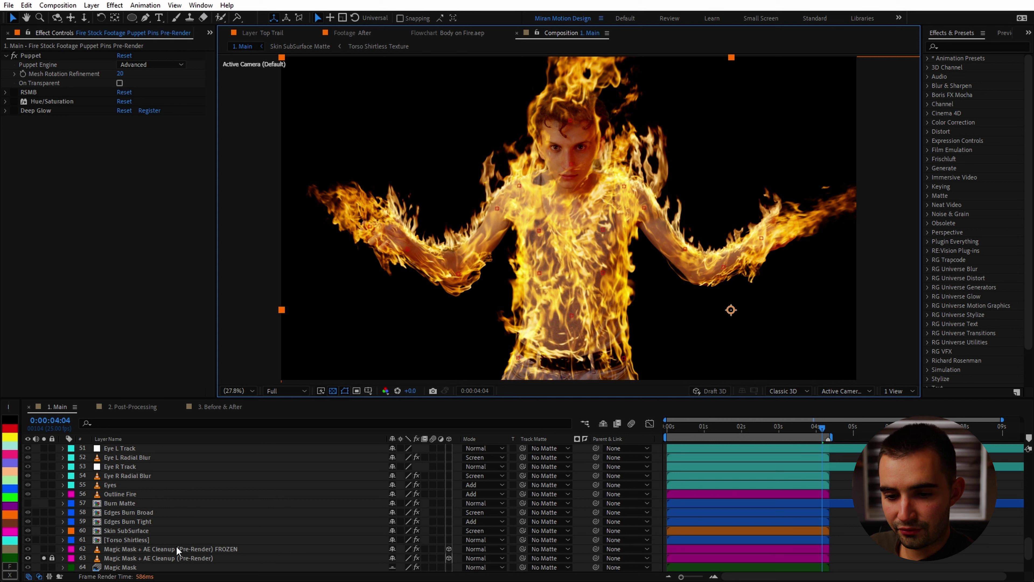
{"action": "left_click", "coordinate": [285, 390]}
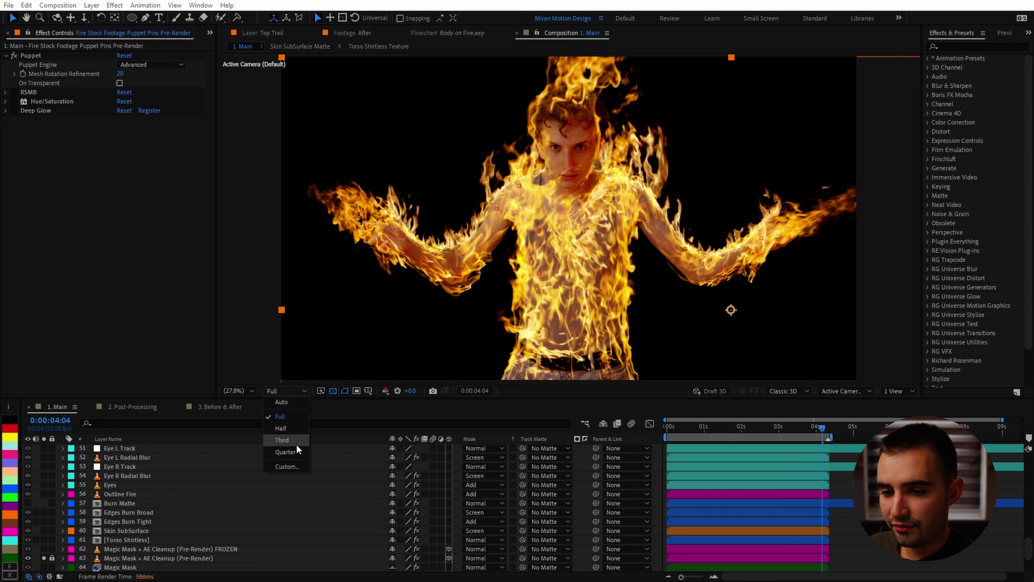
{"action": "left_click", "coordinate": [281, 461]}
{"action": "mouse_move", "coordinate": [820, 430]}
{"action": "left_mouse_down"}
{"action": "mouse_move", "coordinate": [771, 427]}
{"action": "mouse_move", "coordinate": [800, 432]}
{"action": "left_mouse_up"}
Enable the RSMB, Hue/Saturation and Deep Glow effects on the Fire Stock Footage Puppet Pins Pre-Render layer.
{"action": "left_click", "coordinate": [12, 93]}
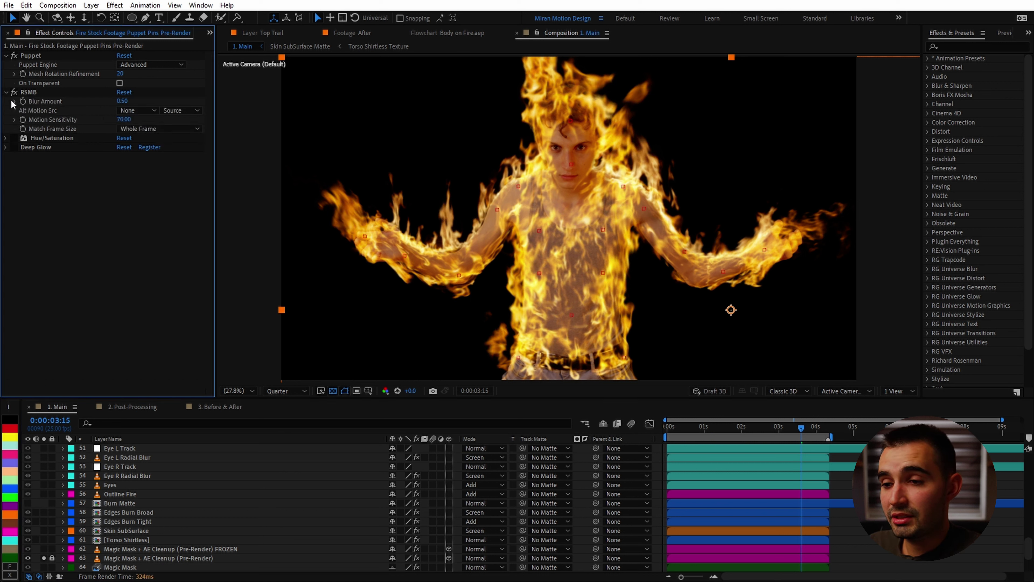
{"action": "left_click", "coordinate": [14, 138]}
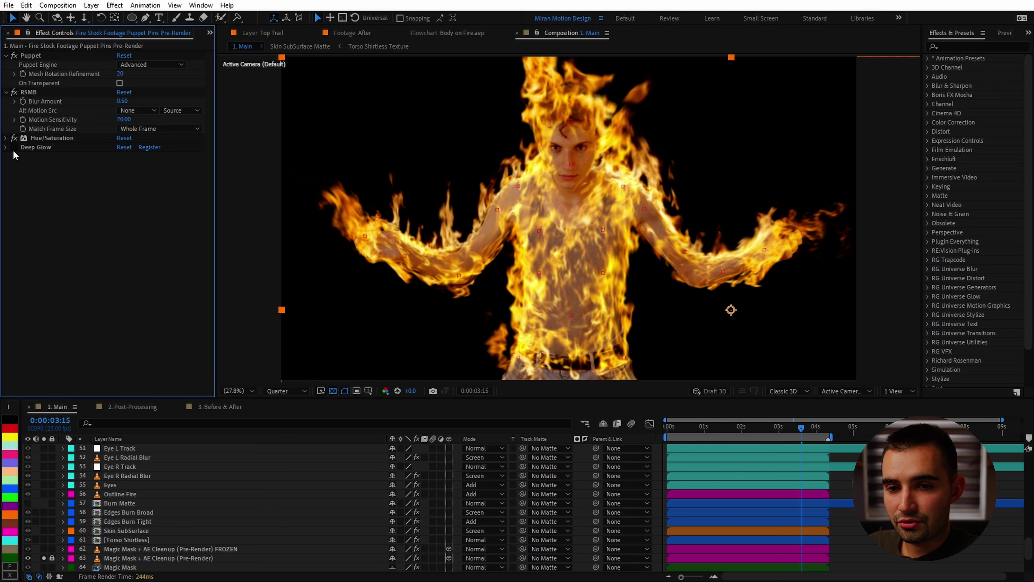
{"action": "left_click", "coordinate": [14, 148]}
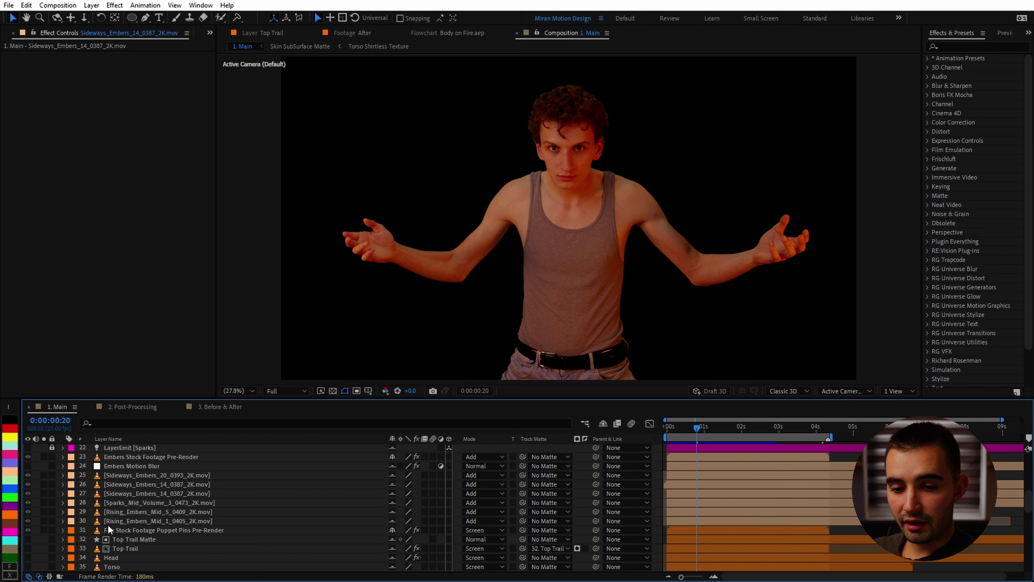
Show and solo the six stock ember and spark layers, from Sideways_Embers_20_0393_2K.mov down to Rising_Embers_Mid_1_0405_2K.mov.
{"action": "left_click", "coordinate": [107, 523]}
{"action": "left_click_drag", "start_coordinate": [43, 512], "coordinate": [46, 491]}
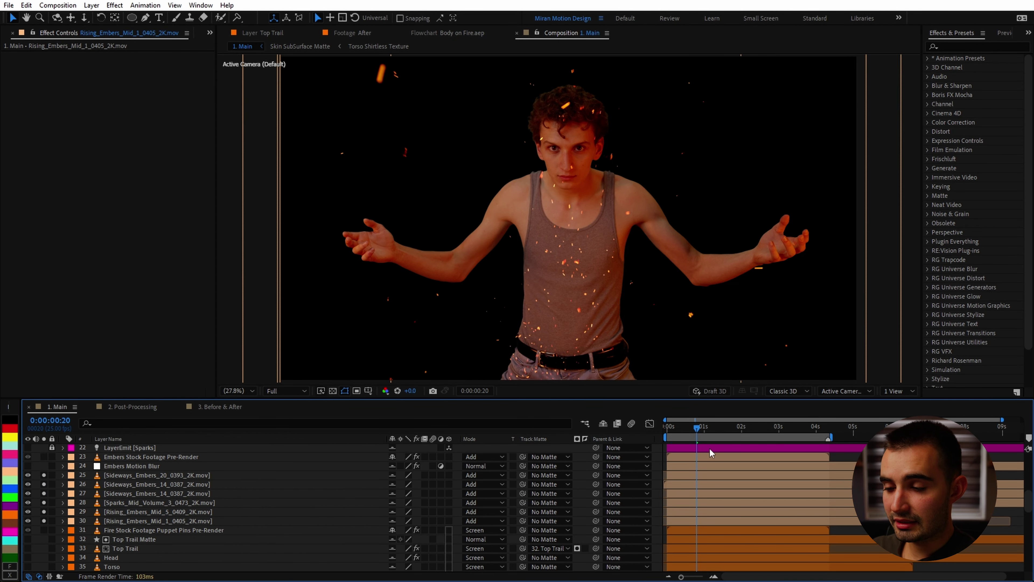
Inspect the soloed Sparks_High_Volume_1_0464_2K.mov layer in its own layer viewer and return to the Main composition.
{"action": "scroll", "coordinate": [117, 529], "scroll_direction": "down", "scroll_amount": 12}
{"action": "left_click", "coordinate": [131, 521]}
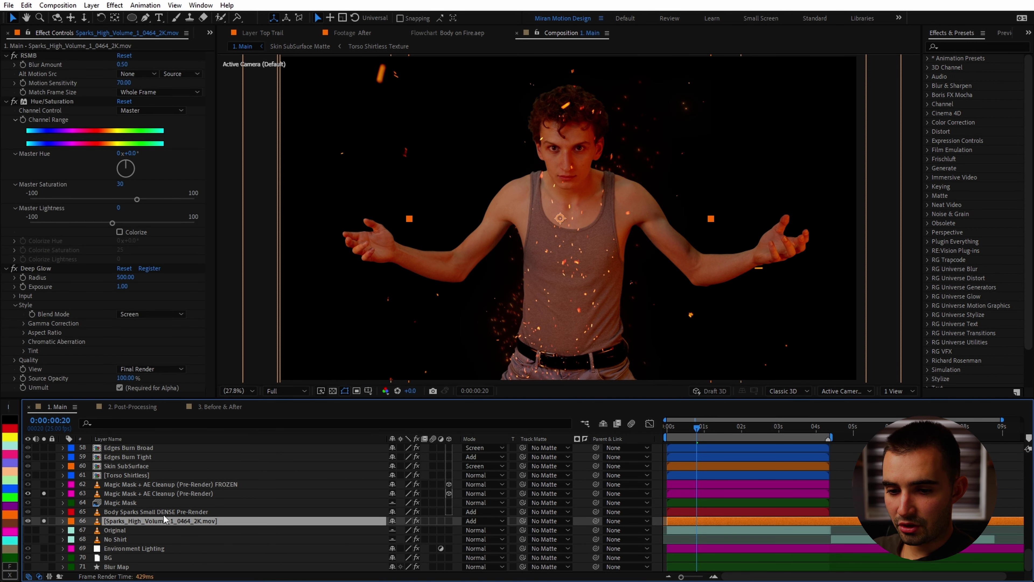
{"action": "double_click", "coordinate": [158, 520]}
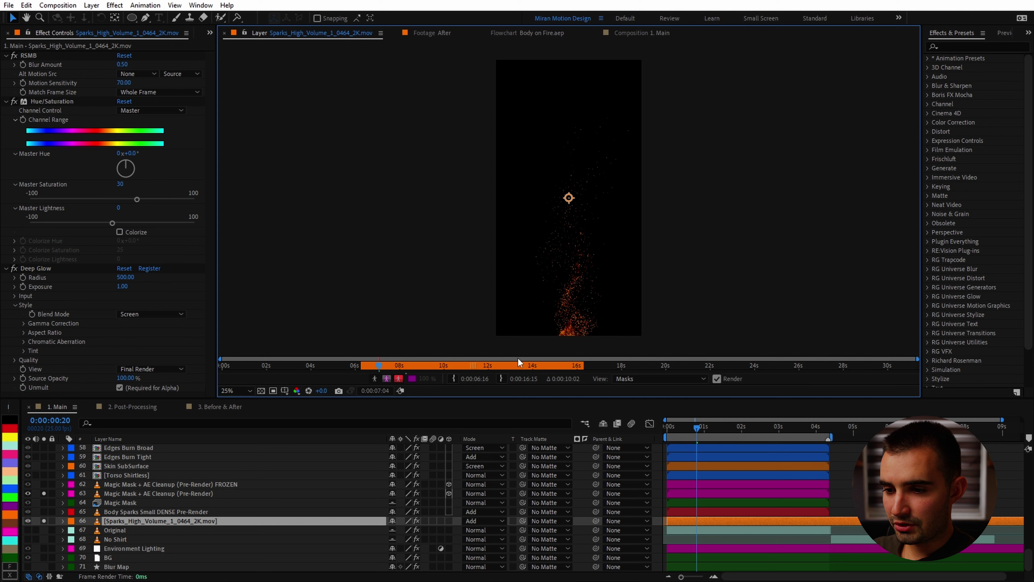
{"action": "left_click", "coordinate": [647, 33]}
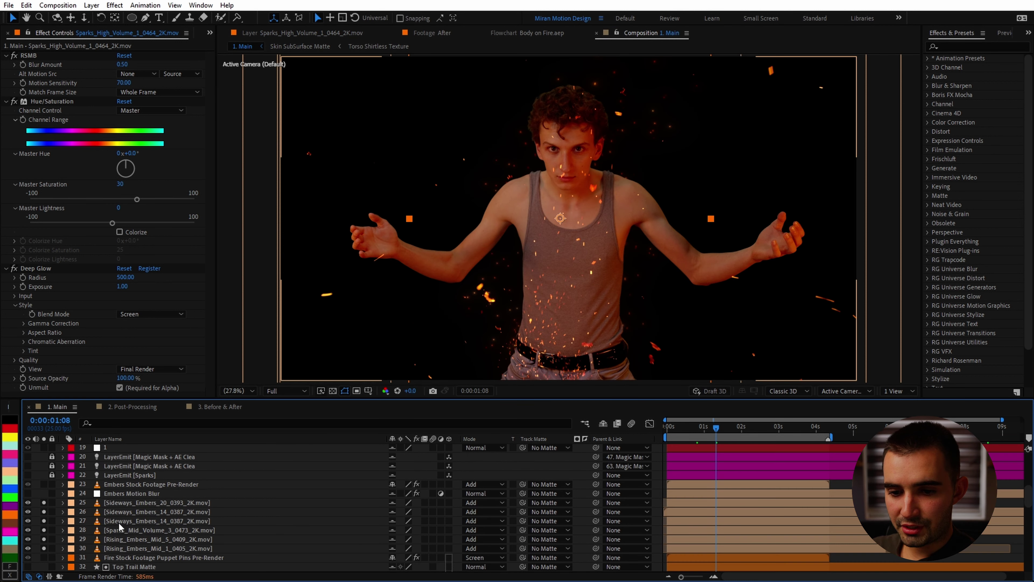
Solo the Embers Motion Blur layer with the stock embers, and remove the solo from the cleaned-up body footage and Sparks_High_Volume_1_0464_2K.mov layers.
{"action": "left_click", "coordinate": [125, 493]}
{"action": "left_click", "coordinate": [45, 494]}
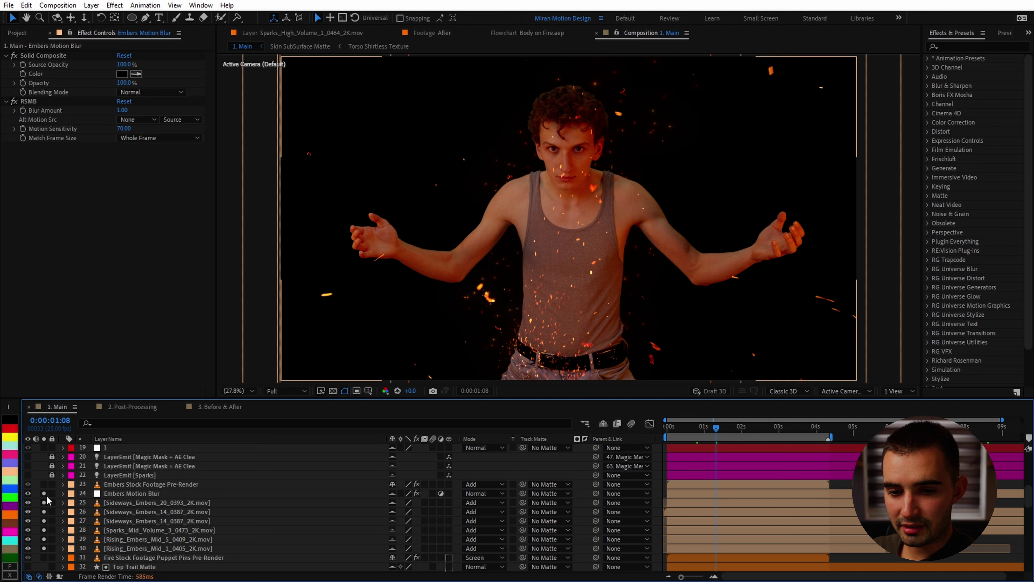
{"action": "left_click", "coordinate": [136, 494]}
{"action": "left_click", "coordinate": [122, 549], "text": "shift"}
{"action": "scroll", "coordinate": [82, 533], "scroll_direction": "down", "scroll_amount": 1}
{"action": "scroll", "coordinate": [65, 524], "scroll_direction": "down", "scroll_amount": 12}
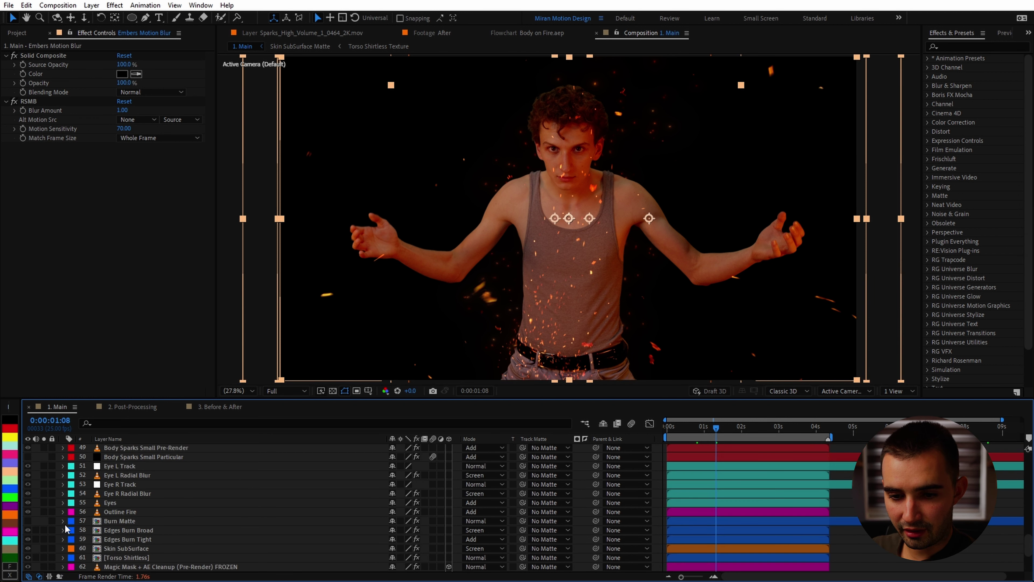
{"action": "scroll", "coordinate": [166, 489], "scroll_direction": "up", "scroll_amount": 12}
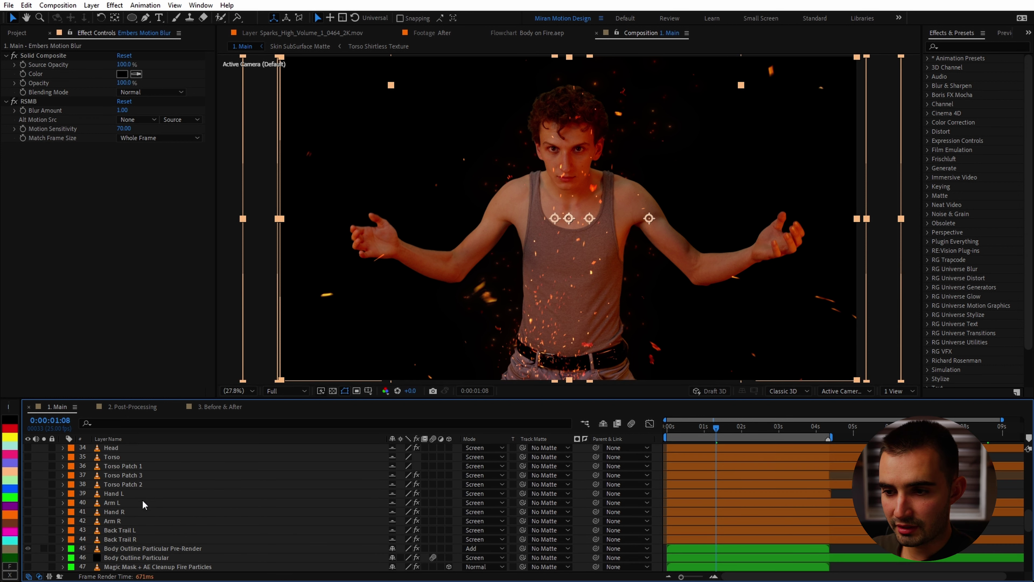
{"action": "left_click", "coordinate": [161, 494]}
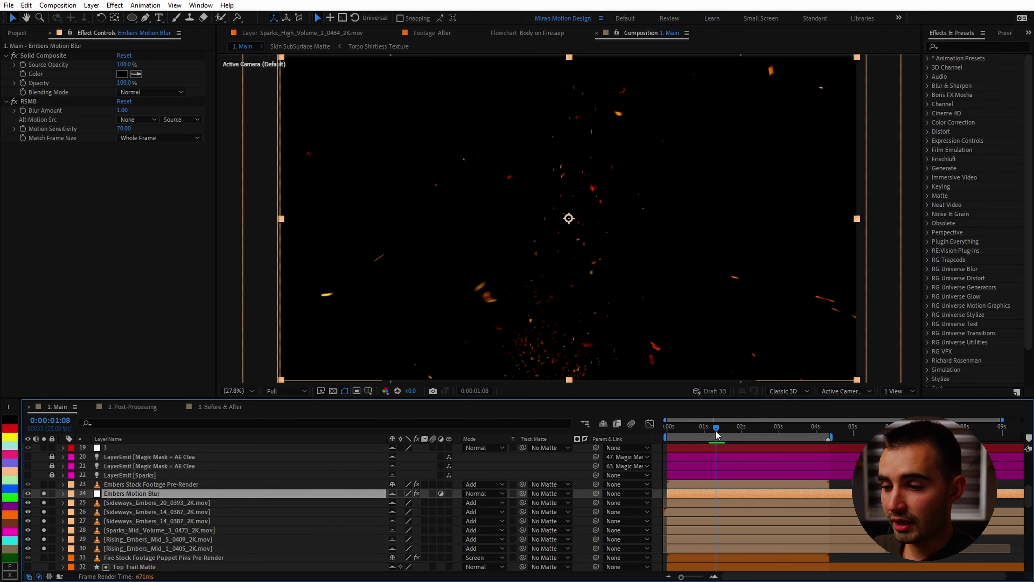
Examine the isolated embers at 0:00:02:19 and look through the remaining layers of the Main composition.
{"action": "left_click_drag", "start_coordinate": [717, 432], "coordinate": [769, 428]}
{"action": "key", "text": "ctrl+Down"}
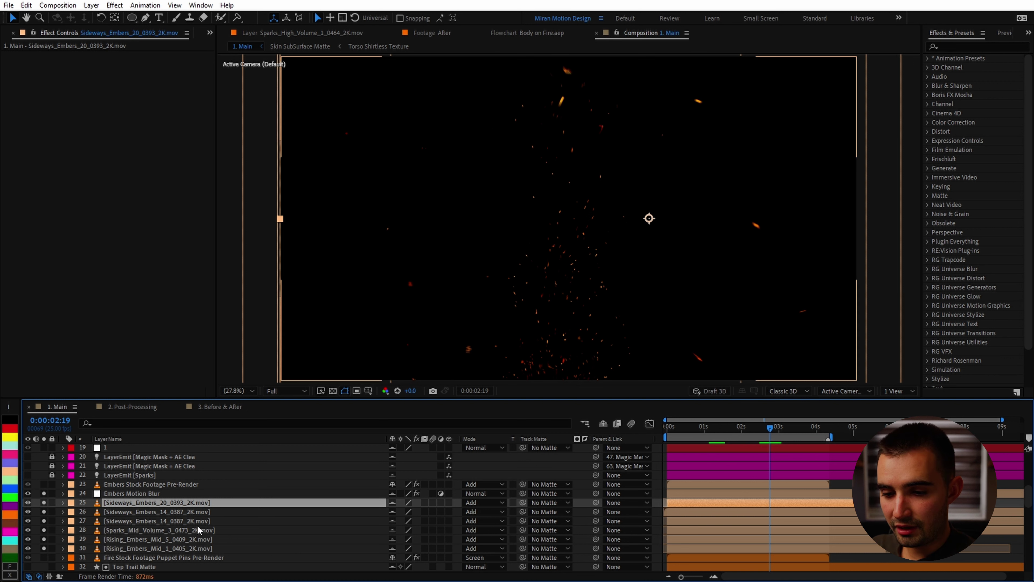
{"action": "scroll", "coordinate": [314, 482], "scroll_direction": "down", "scroll_amount": 4}
{"action": "left_click", "coordinate": [313, 477]}
{"action": "scroll", "coordinate": [356, 497], "scroll_direction": "down", "scroll_amount": 9}
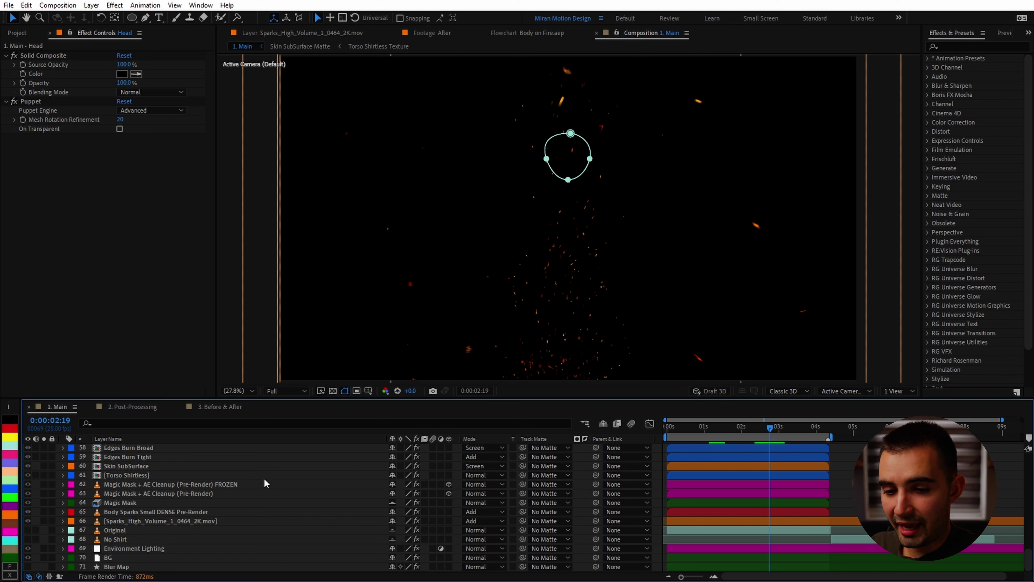
{"action": "scroll", "coordinate": [267, 489], "scroll_direction": "up", "scroll_amount": 4}
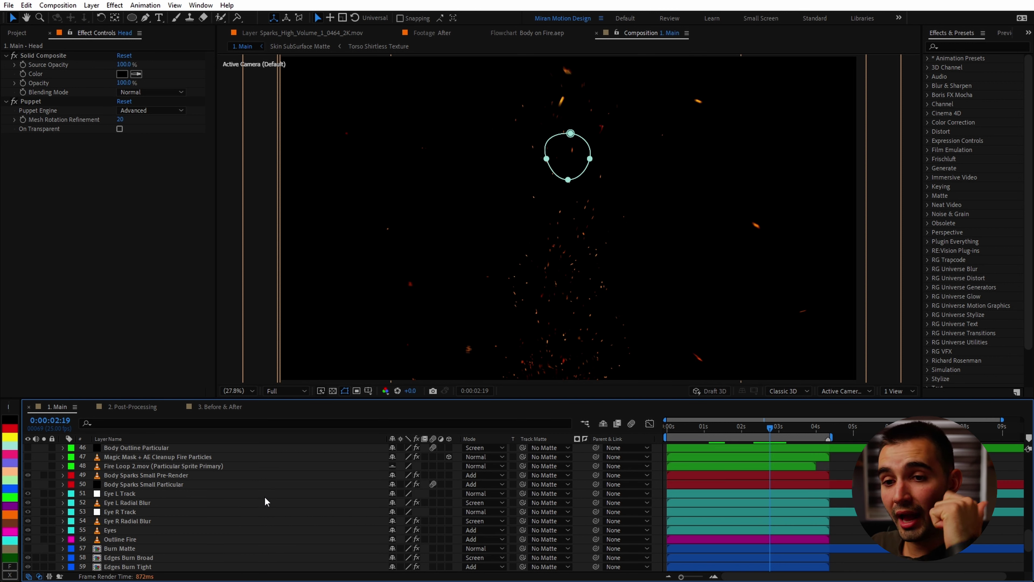
{"action": "scroll", "coordinate": [263, 496], "scroll_direction": "up", "scroll_amount": 7}
{"action": "scroll", "coordinate": [265, 495], "scroll_direction": "up", "scroll_amount": 2}
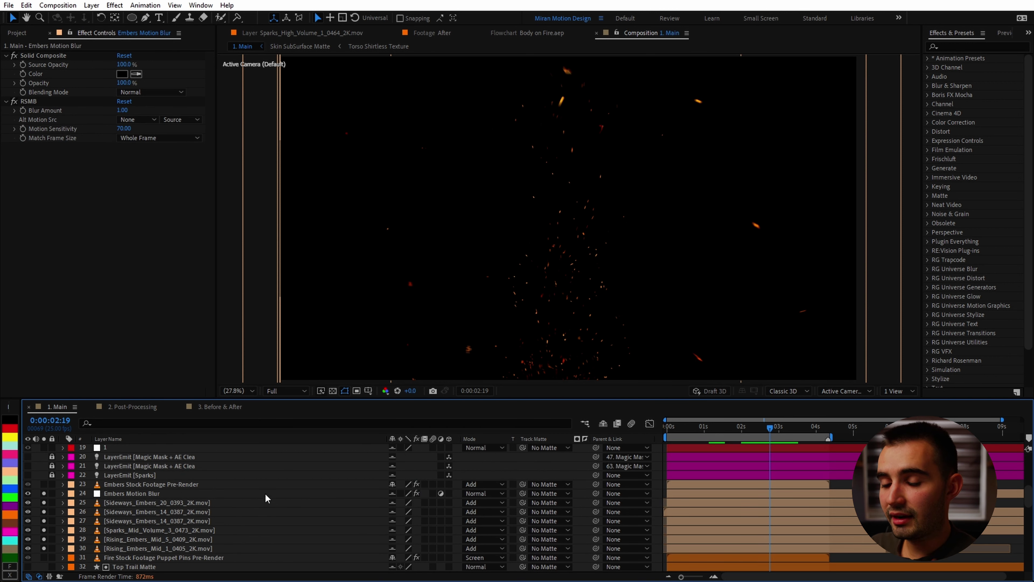
Hide the Embers Motion Blur and six stock ember layers, and solo Embers Stock Footage Pre-Render in their place with its Hue/Saturation effect selected.
{"action": "left_click", "coordinate": [159, 493]}
{"action": "left_click", "coordinate": [73, 547], "text": "shift"}
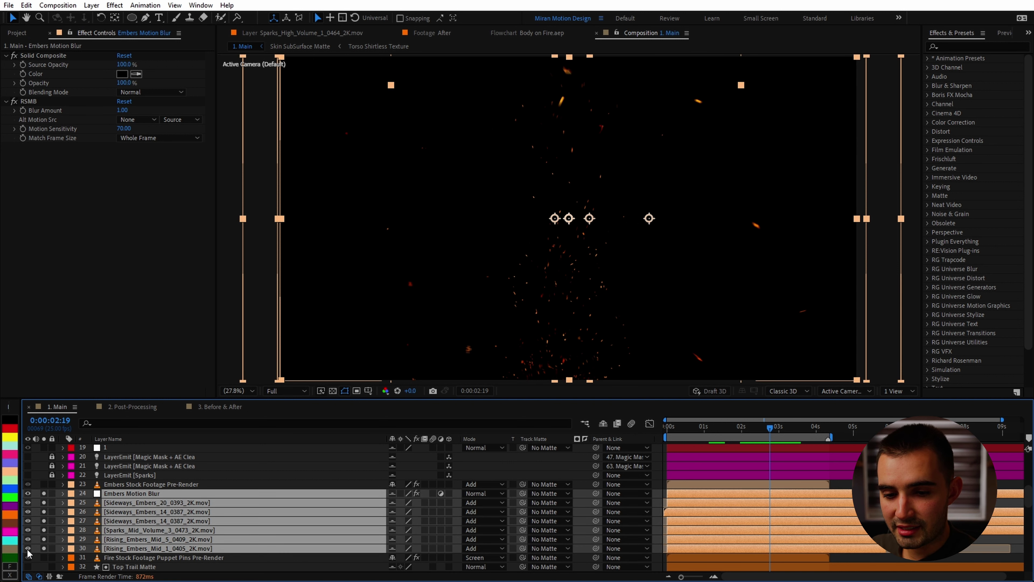
{"action": "left_click_drag", "start_coordinate": [28, 548], "coordinate": [28, 493]}
{"action": "left_click", "coordinate": [138, 484]}
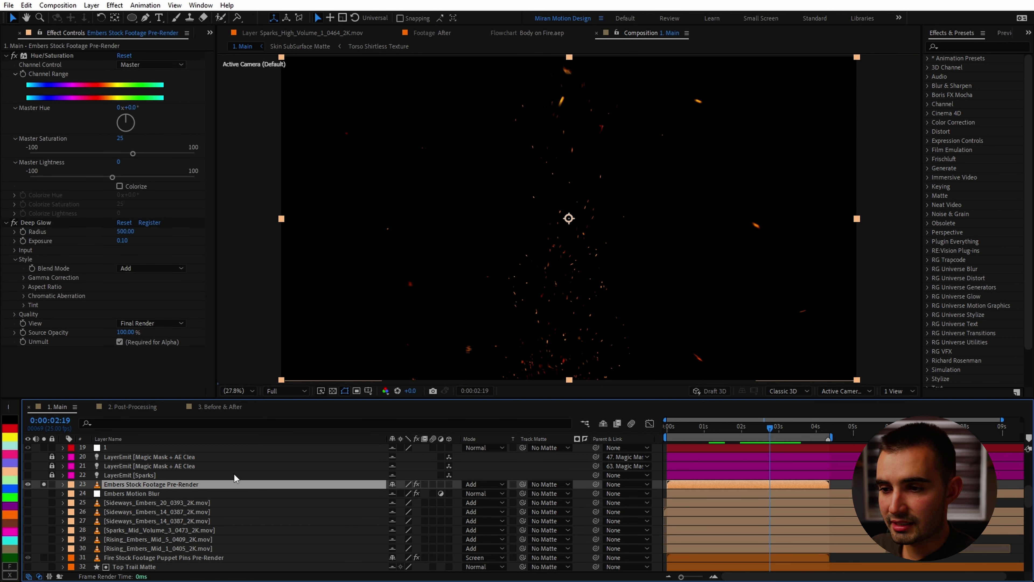
{"action": "left_click", "coordinate": [57, 57]}
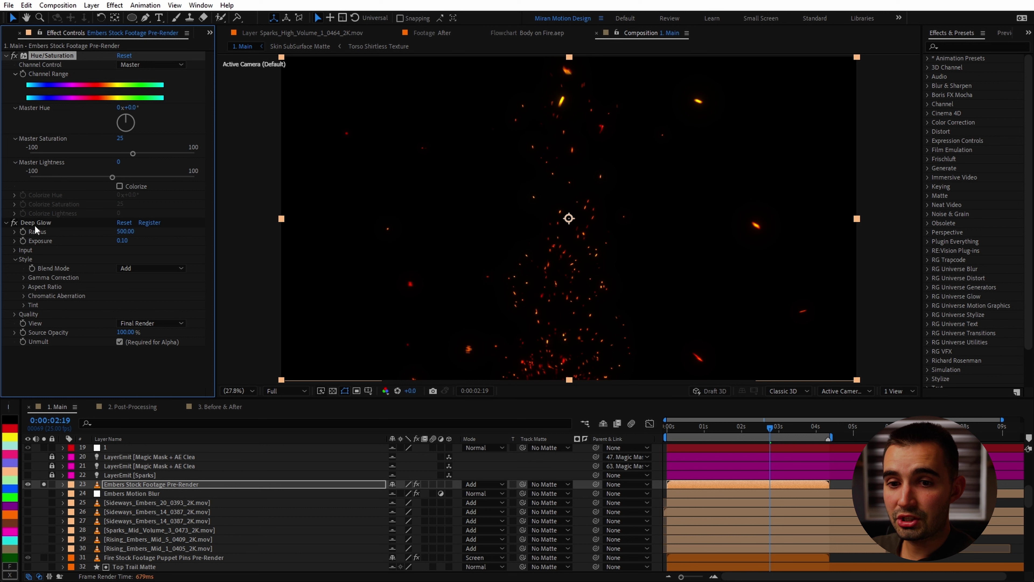
Make the Body Sparks Small Particular layer visible and solo it, with its Particular effect settings shown.
{"action": "left_click", "coordinate": [18, 223]}
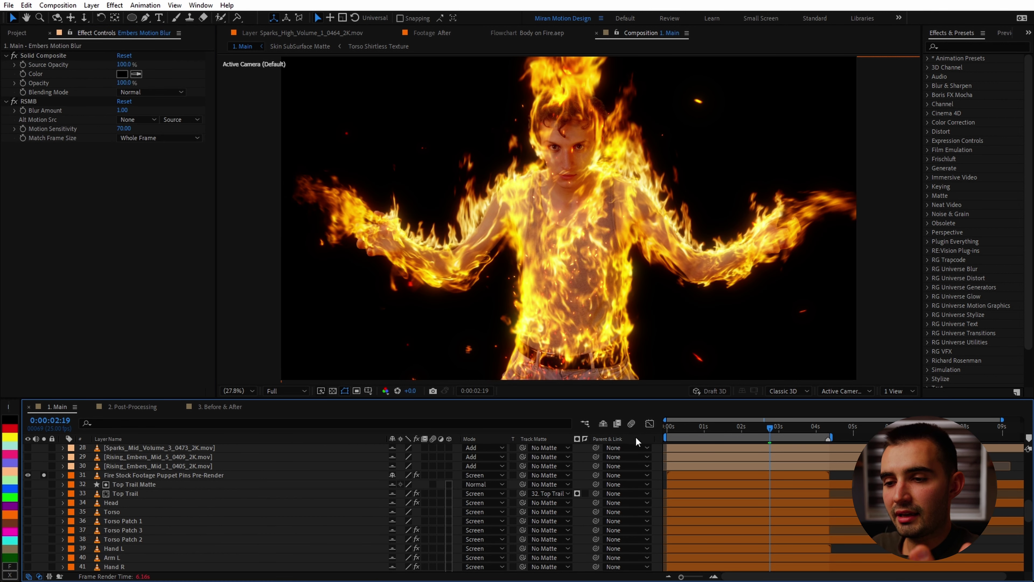
{"action": "scroll", "coordinate": [139, 481], "scroll_direction": "down", "scroll_amount": 5}
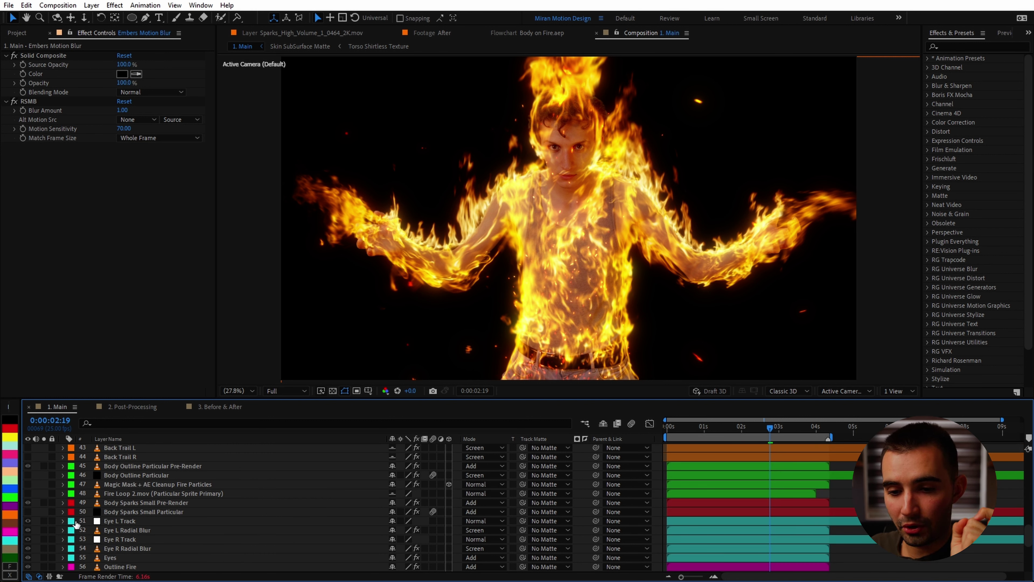
{"action": "left_click", "coordinate": [28, 512]}
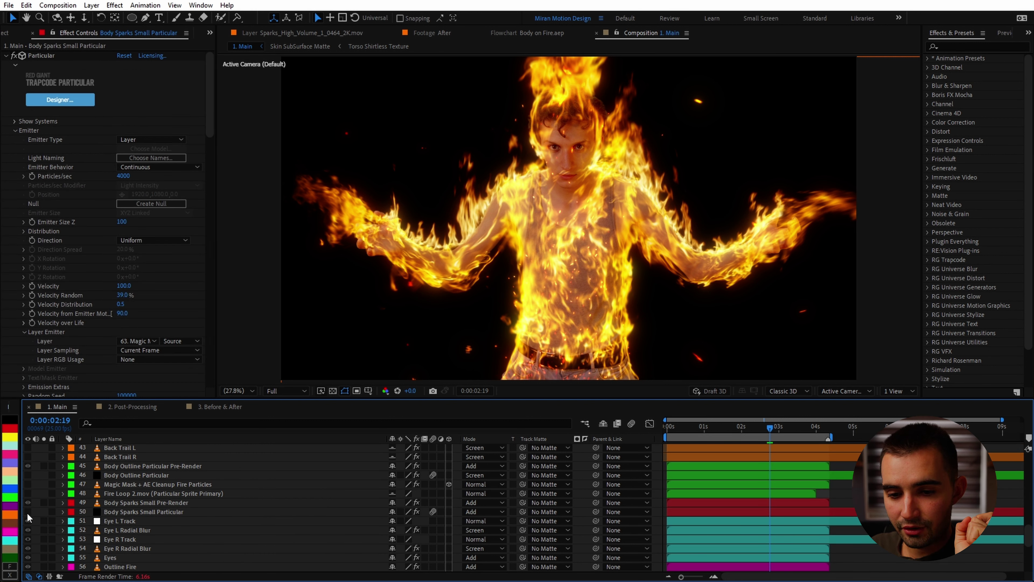
{"action": "left_click", "coordinate": [44, 511]}
{"action": "left_click", "coordinate": [134, 510]}
{"action": "scroll", "coordinate": [134, 508], "scroll_direction": "down", "scroll_amount": 1}
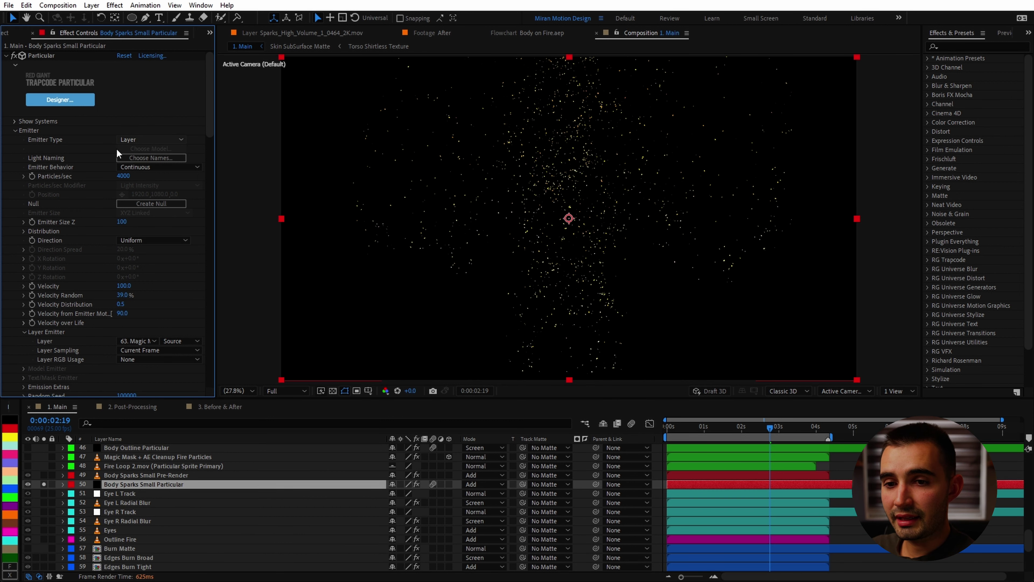
Solo Magic Mask + AE Cleanup (Pre-Render) together with the sparks, and go back to Particular's emitter settings.
{"action": "scroll", "coordinate": [78, 297], "scroll_direction": "down", "scroll_amount": 4}
{"action": "scroll", "coordinate": [729, 492], "scroll_direction": "down", "scroll_amount": 4}
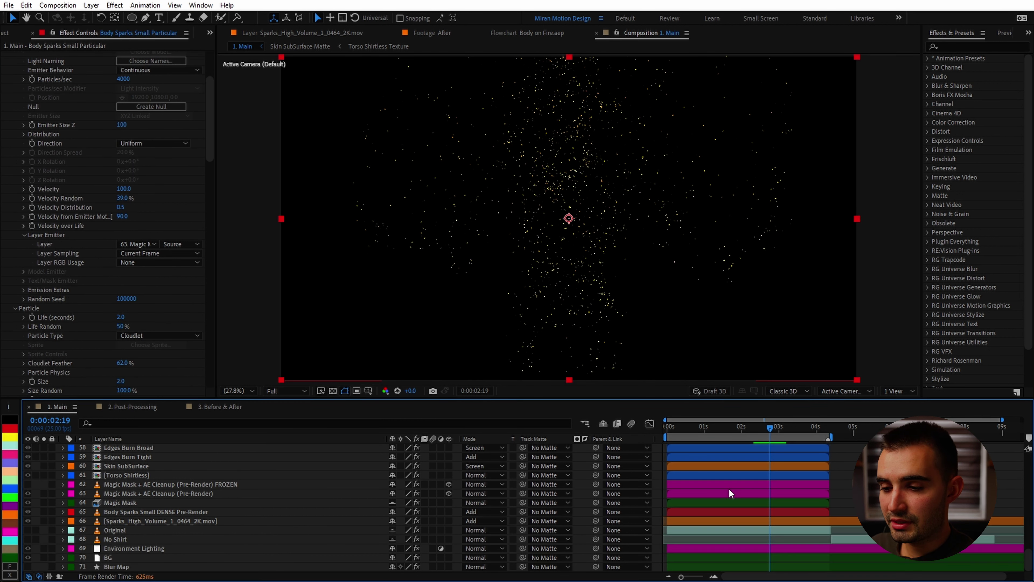
{"action": "left_click", "coordinate": [44, 493]}
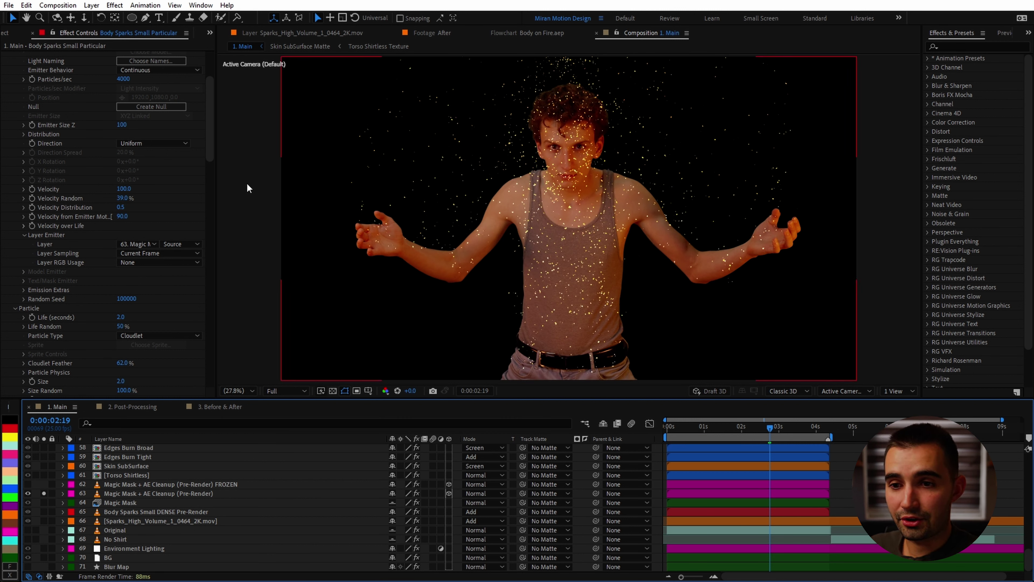
{"action": "scroll", "coordinate": [204, 196], "scroll_direction": "up", "scroll_amount": 3}
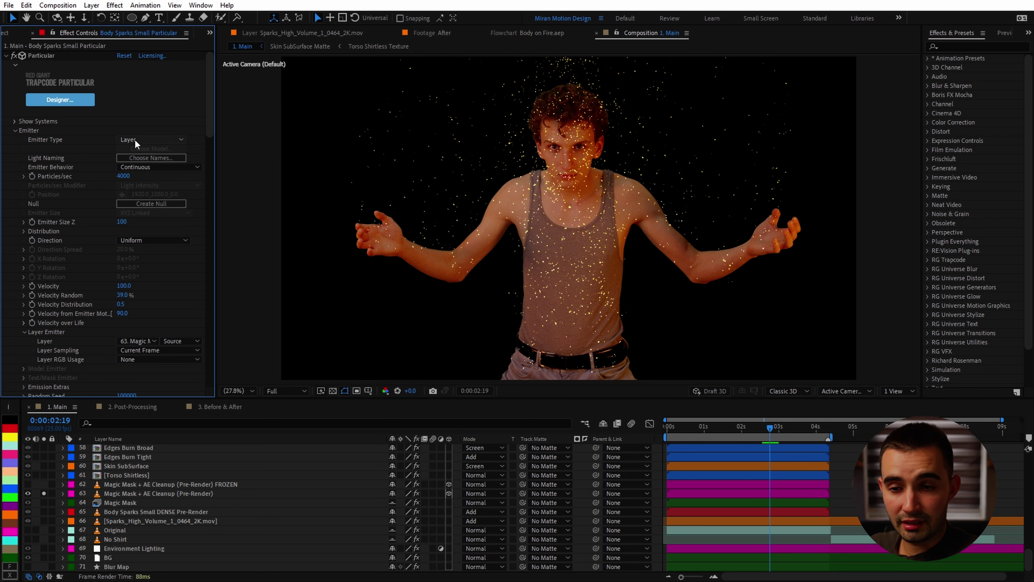
Try turning off the 3D option of the Magic Mask + AE Cleanup (Pre-Render) layer, and restore it.
{"action": "left_click", "coordinate": [146, 493]}
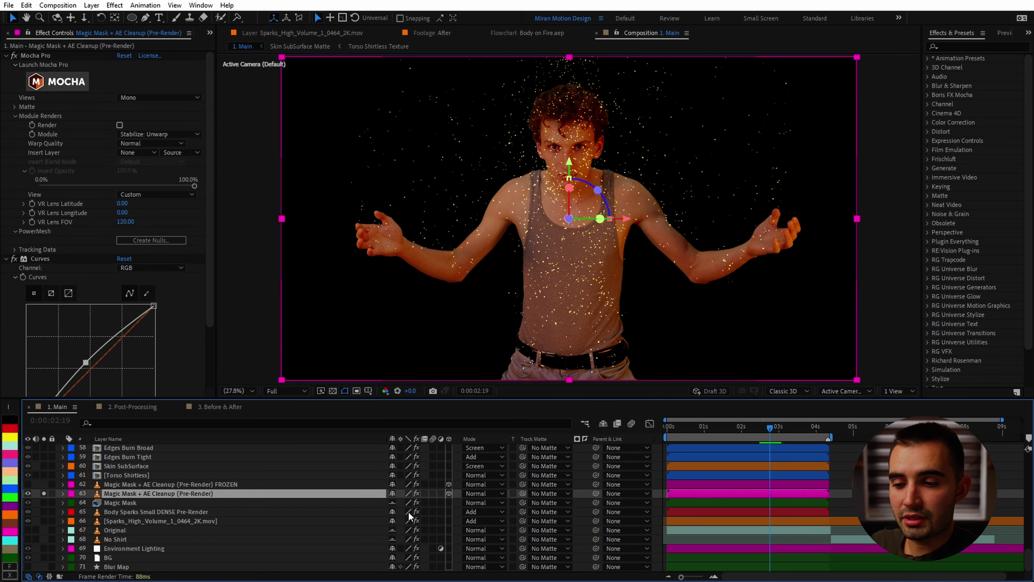
{"action": "left_click", "coordinate": [451, 495]}
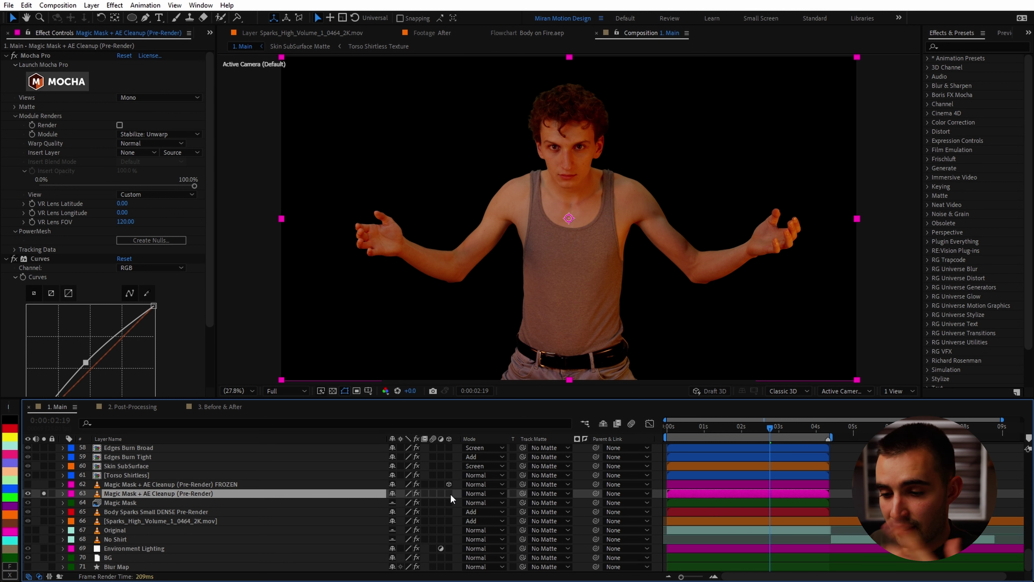
{"action": "left_click", "coordinate": [450, 495]}
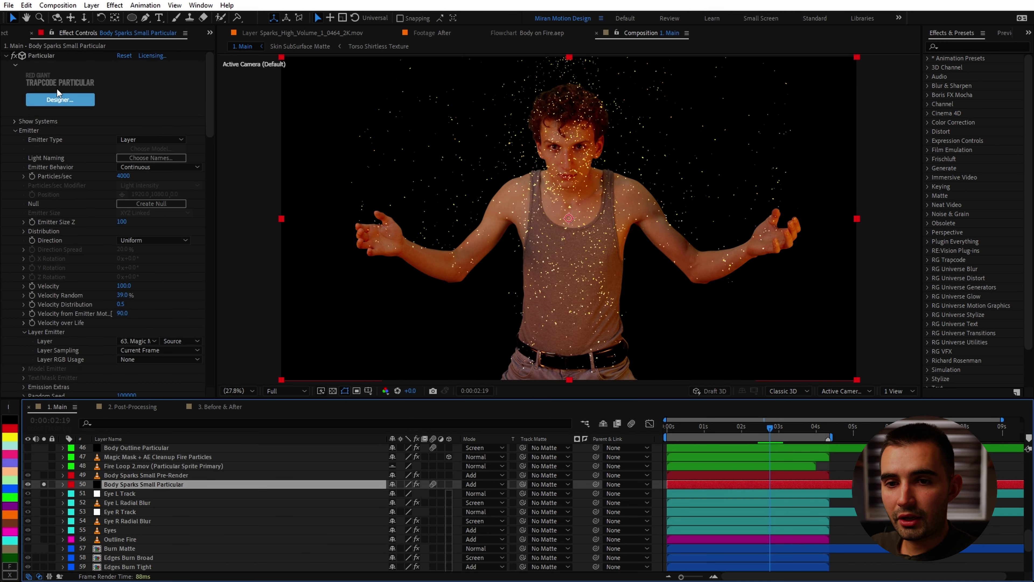
Open the Particular Designer for the Body Sparks Small Particular layer and set Particles/sec to 500.
{"action": "left_click", "coordinate": [63, 107]}
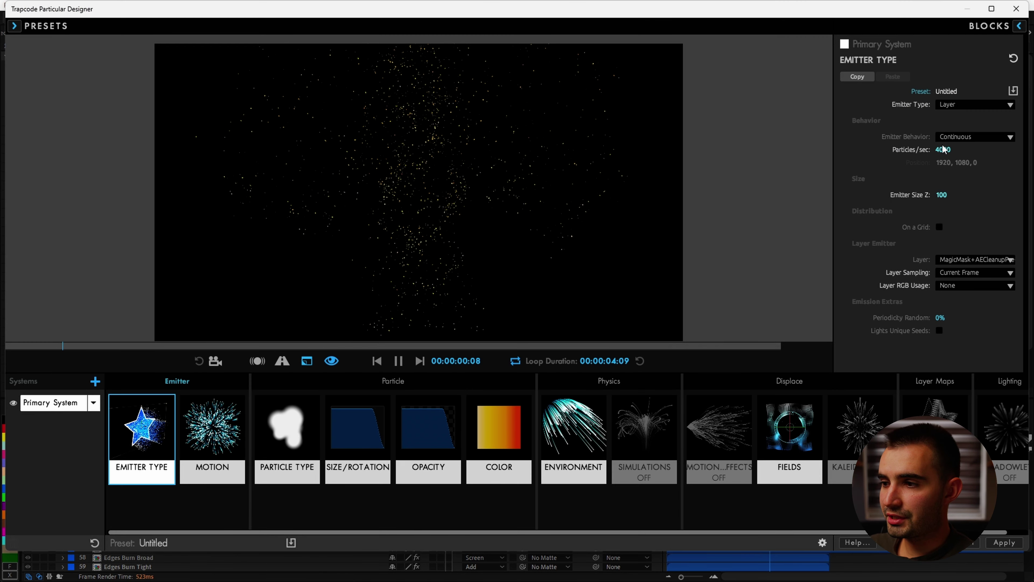
{"action": "type", "text": "500"}
{"action": "key", "text": "Return"}
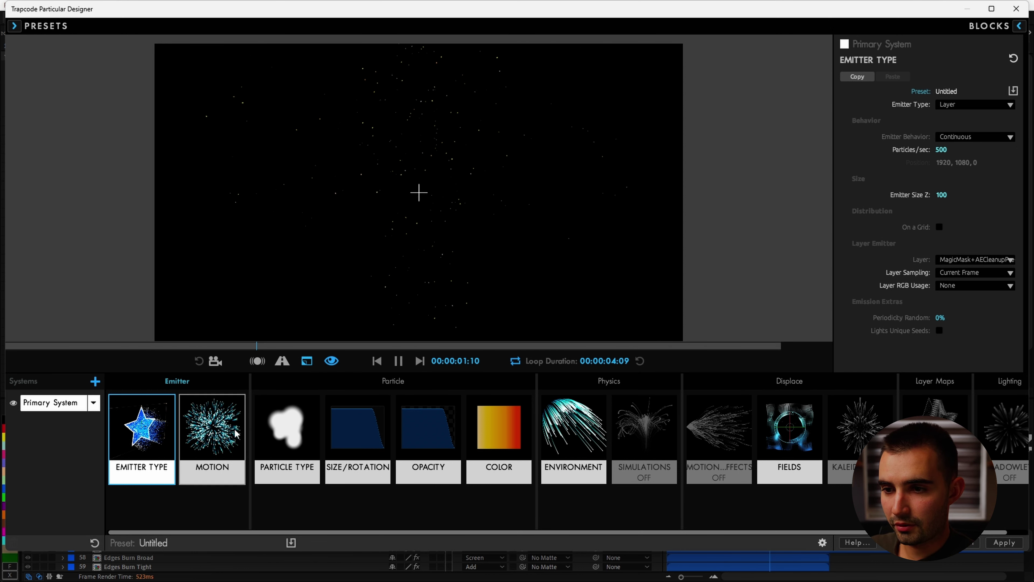
Examine the motion, particle type, size/rotation, opacity, color and environment settings of the Primary System.
{"action": "left_click", "coordinate": [183, 470]}
{"action": "left_click", "coordinate": [287, 456]}
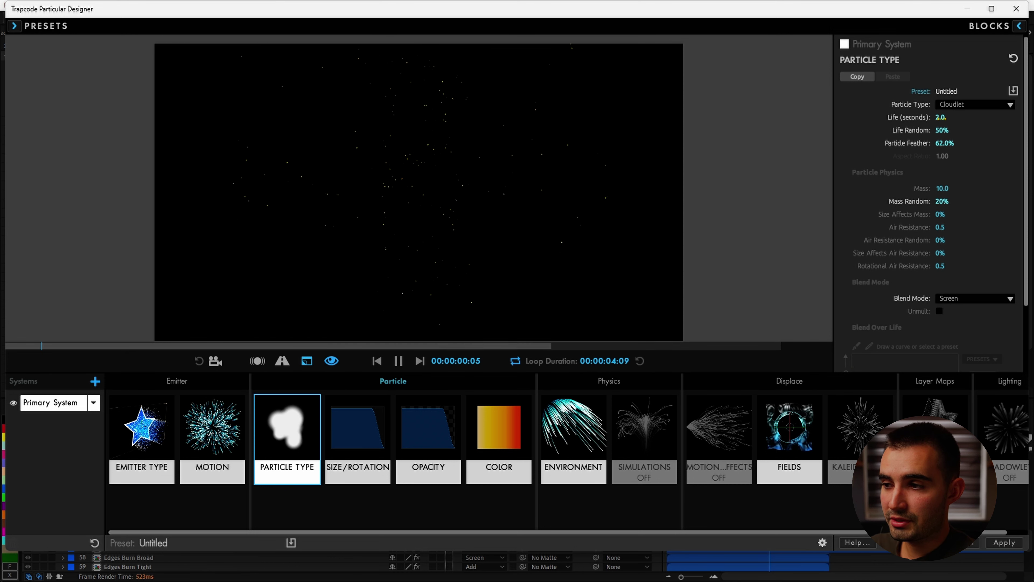
{"action": "left_click", "coordinate": [358, 448]}
{"action": "left_click", "coordinate": [442, 457]}
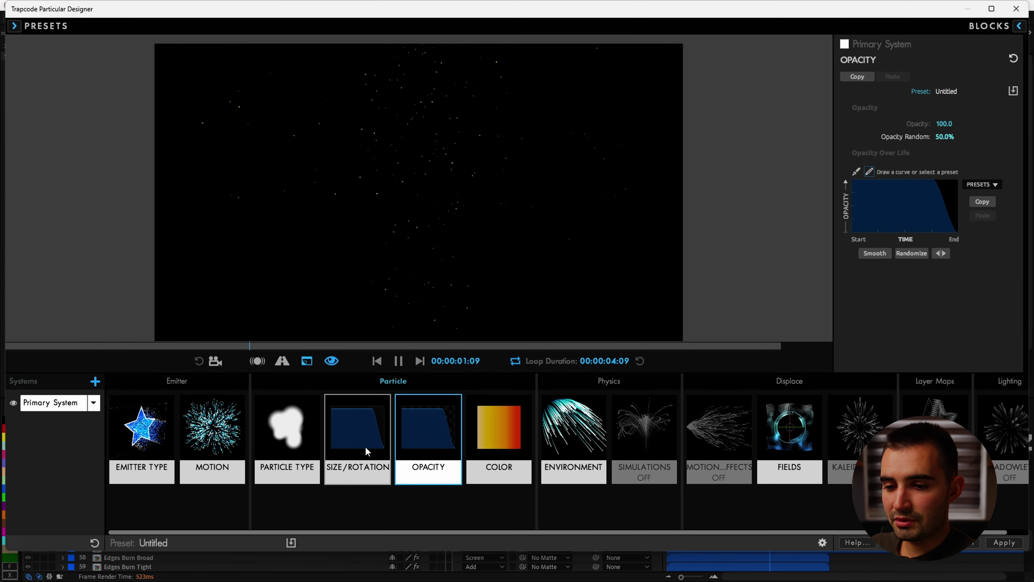
{"action": "left_click", "coordinate": [365, 446]}
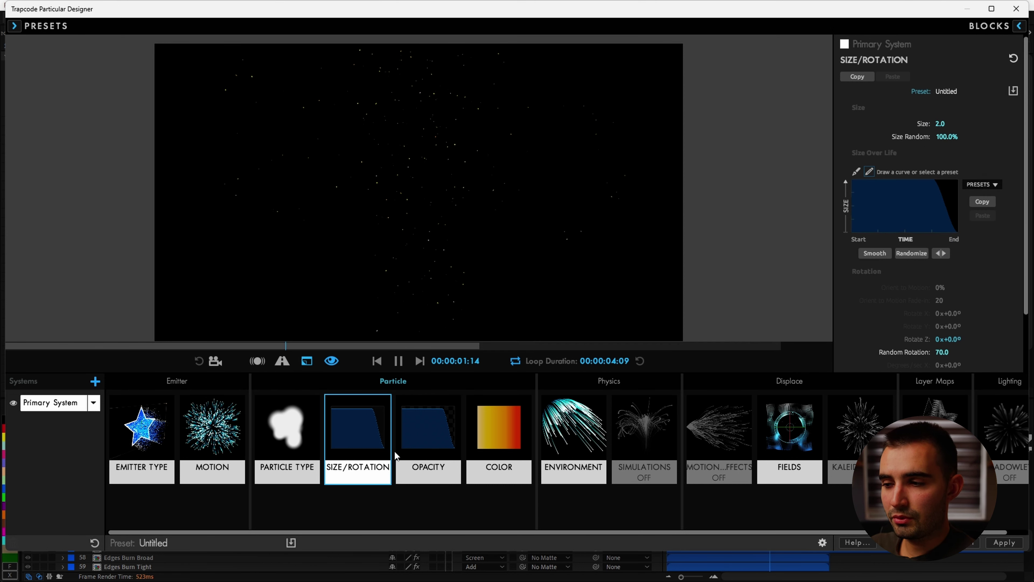
{"action": "left_click", "coordinate": [411, 455]}
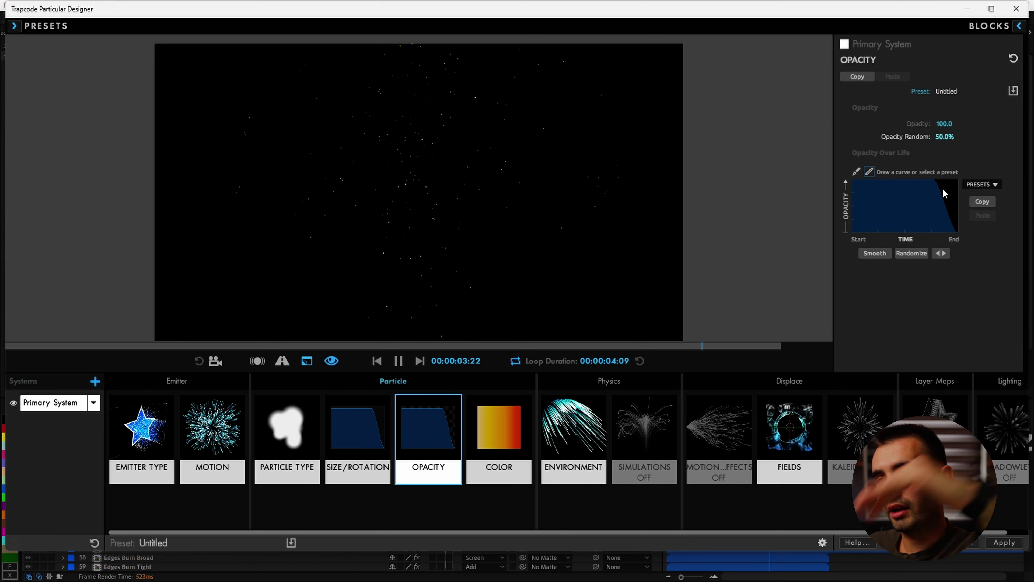
{"action": "left_click", "coordinate": [495, 480]}
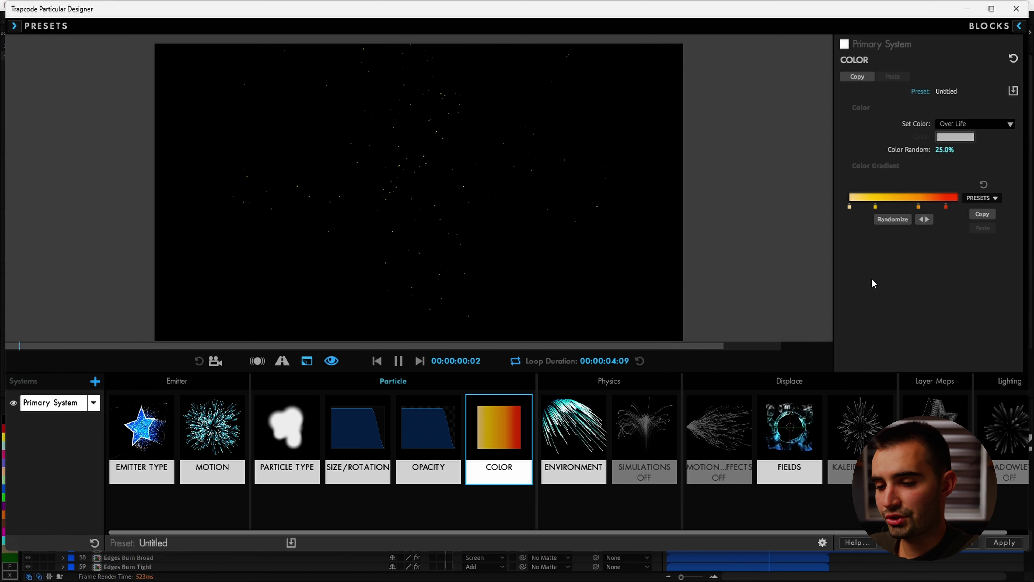
{"action": "left_click", "coordinate": [573, 473]}
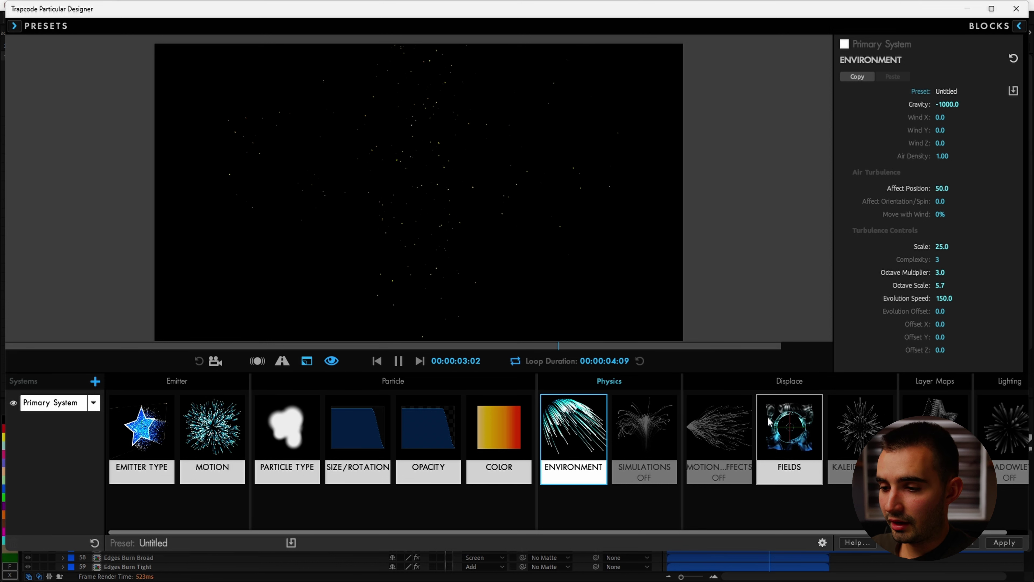
Set TF Displace XYZ to 0 in the Fields settings of the Primary System.
{"action": "left_click", "coordinate": [784, 441]}
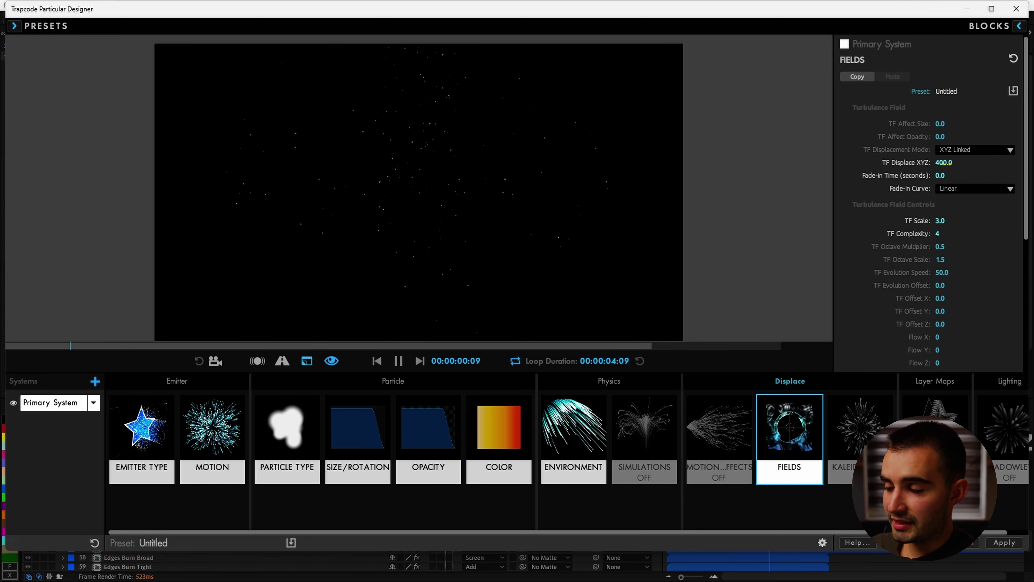
{"action": "left_click", "coordinate": [948, 164]}
{"action": "type", "text": "0"}
{"action": "key", "text": "Return"}
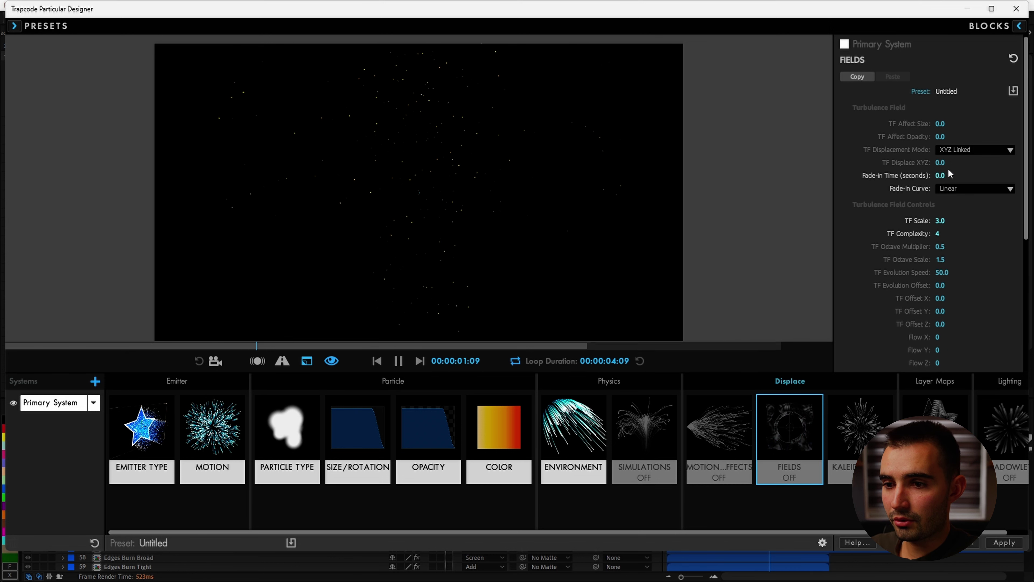
Check the Environment settings and set TF Displace XYZ in the Fields settings back to 400.
{"action": "left_click", "coordinate": [598, 430]}
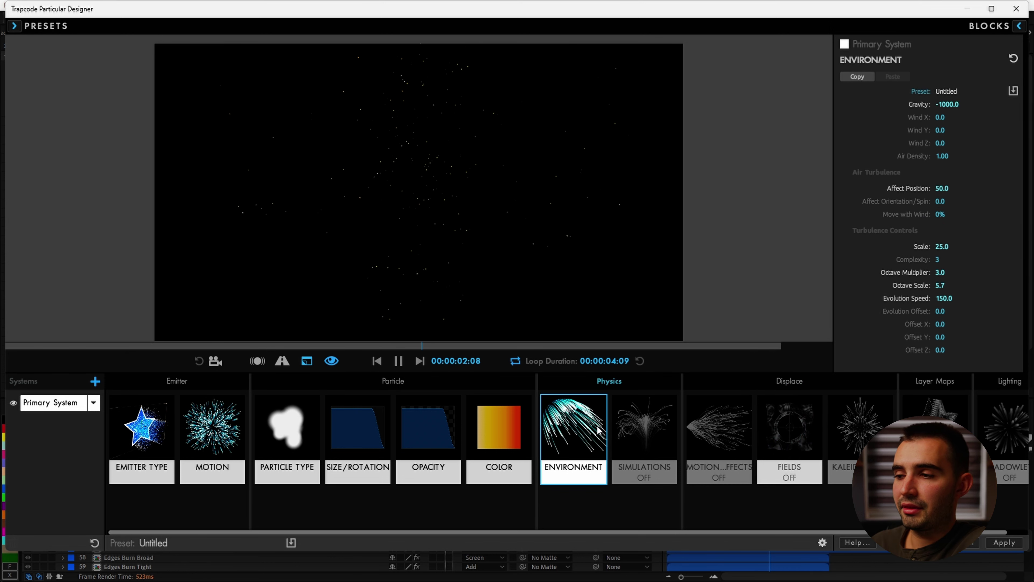
{"action": "left_click", "coordinate": [812, 437]}
{"action": "left_click", "coordinate": [940, 161]}
{"action": "type", "text": "400"}
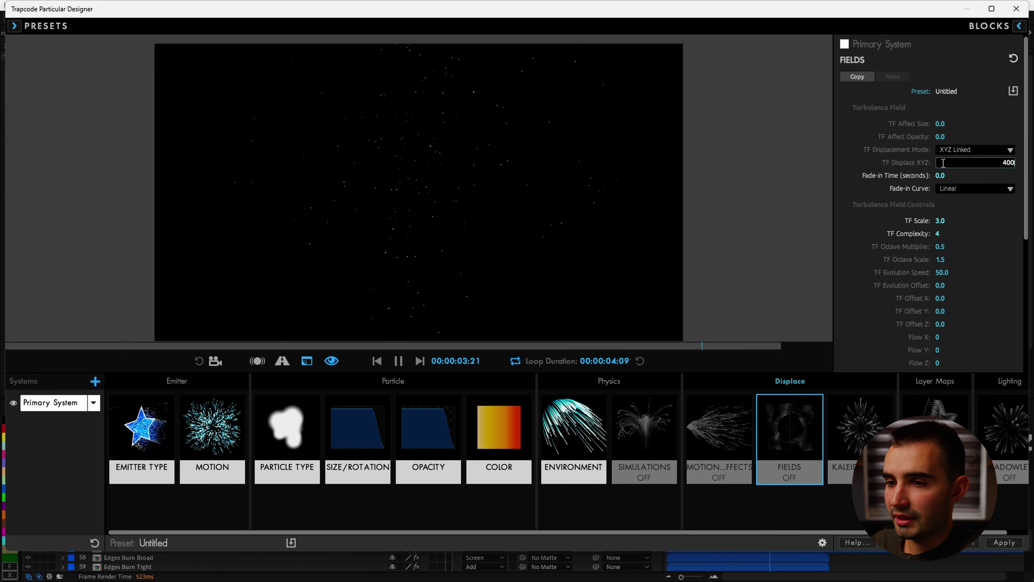
{"action": "key", "text": "Return"}
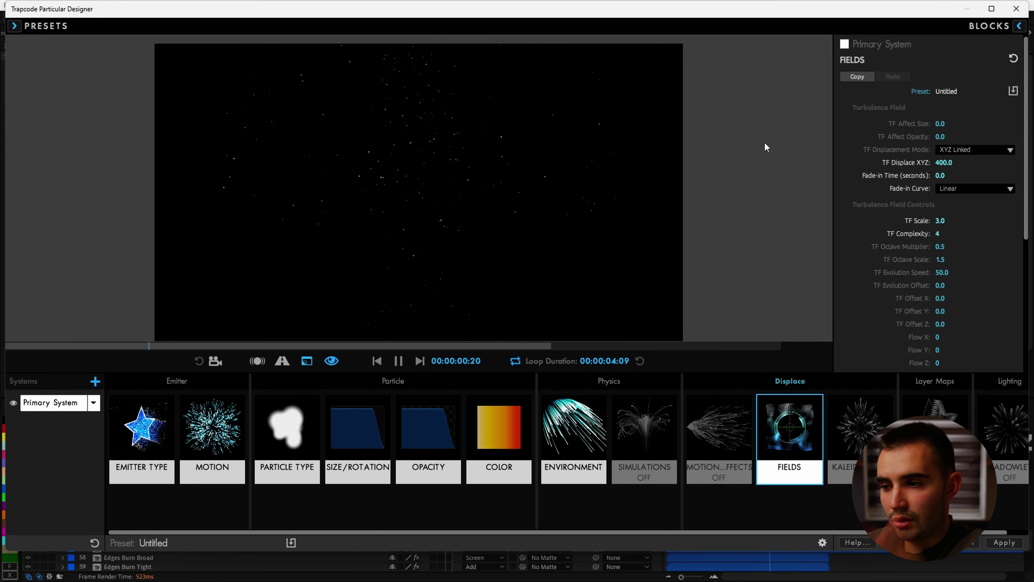
Apply the Designer settings to the sparks and enable motion blur for the Main composition.
{"action": "left_click", "coordinate": [1004, 542]}
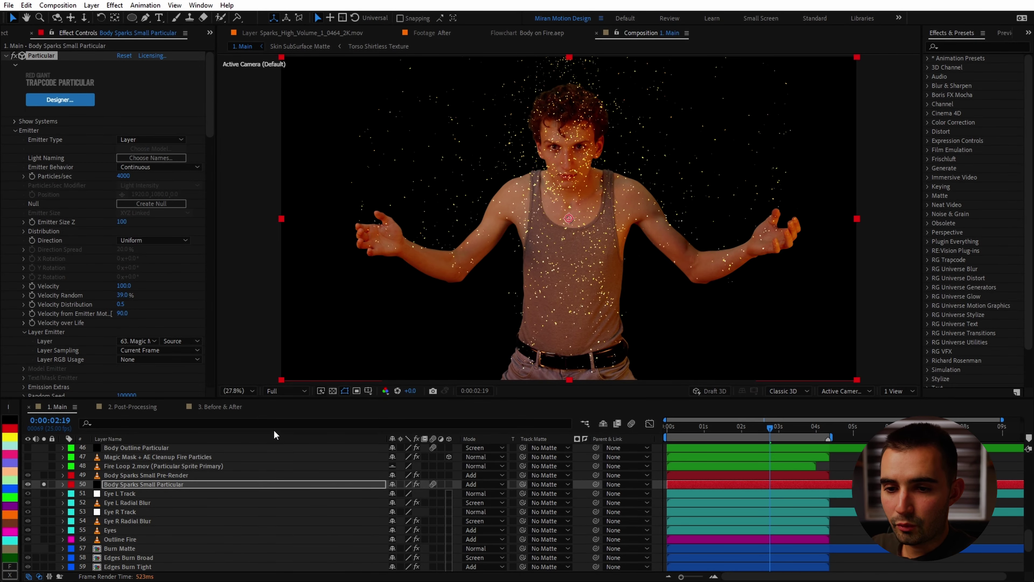
{"action": "left_click", "coordinate": [631, 424]}
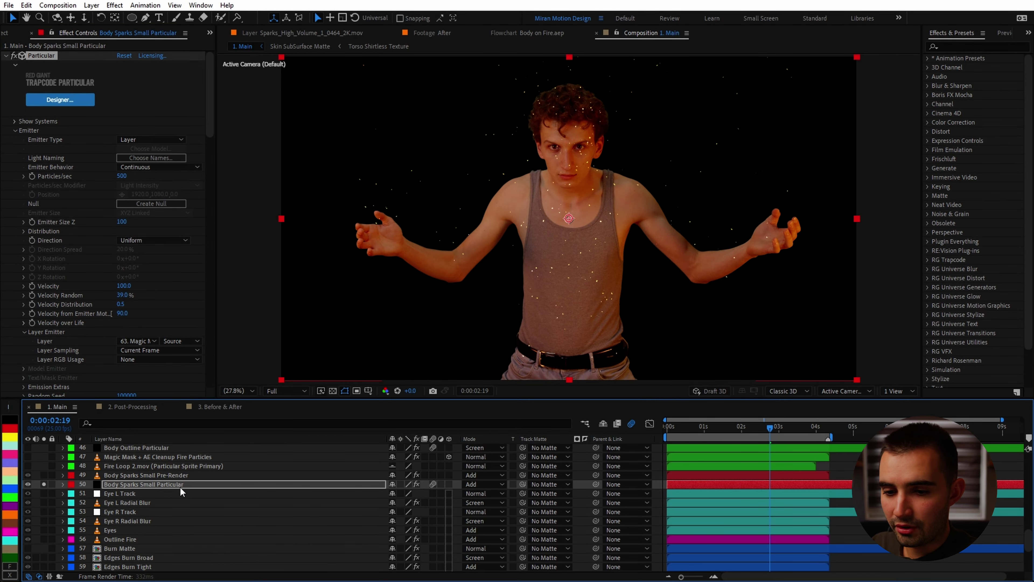
Look at the effects on Body Sparks Small Pre-Render and return to the Body Sparks Small Particular layer.
{"action": "left_click", "coordinate": [131, 486]}
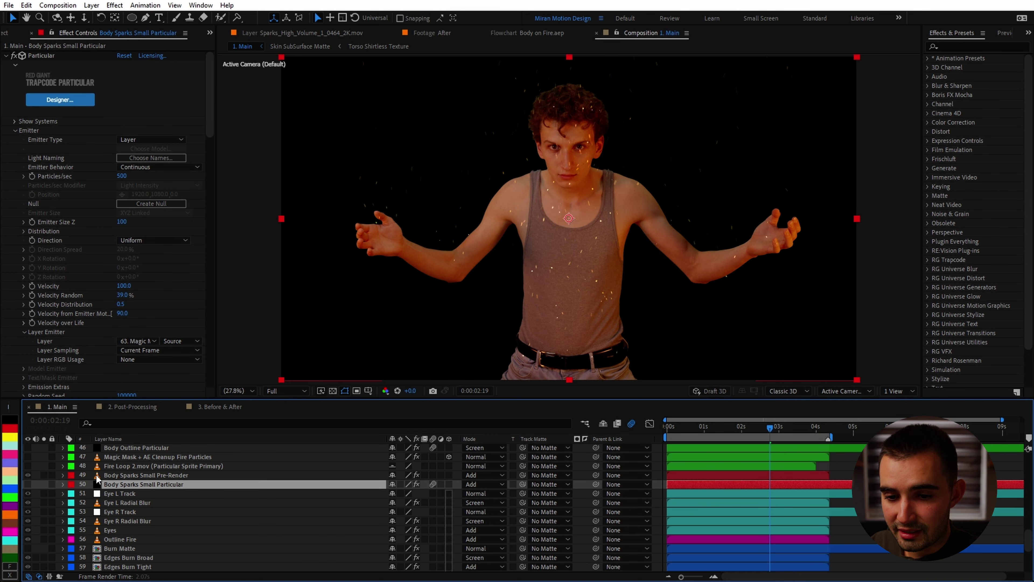
{"action": "left_click", "coordinate": [28, 484]}
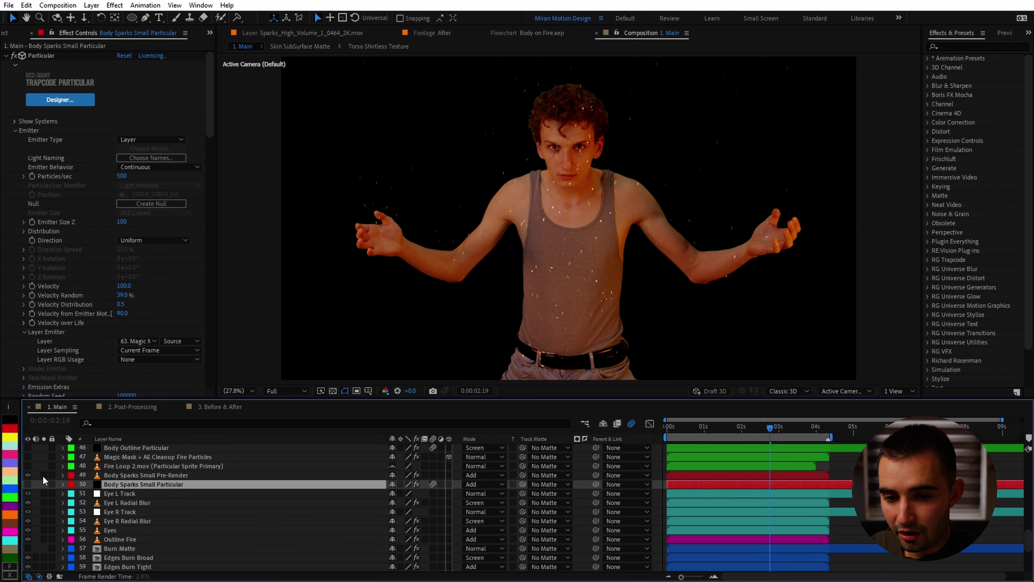
{"action": "left_click", "coordinate": [128, 476]}
{"action": "left_click", "coordinate": [131, 484]}
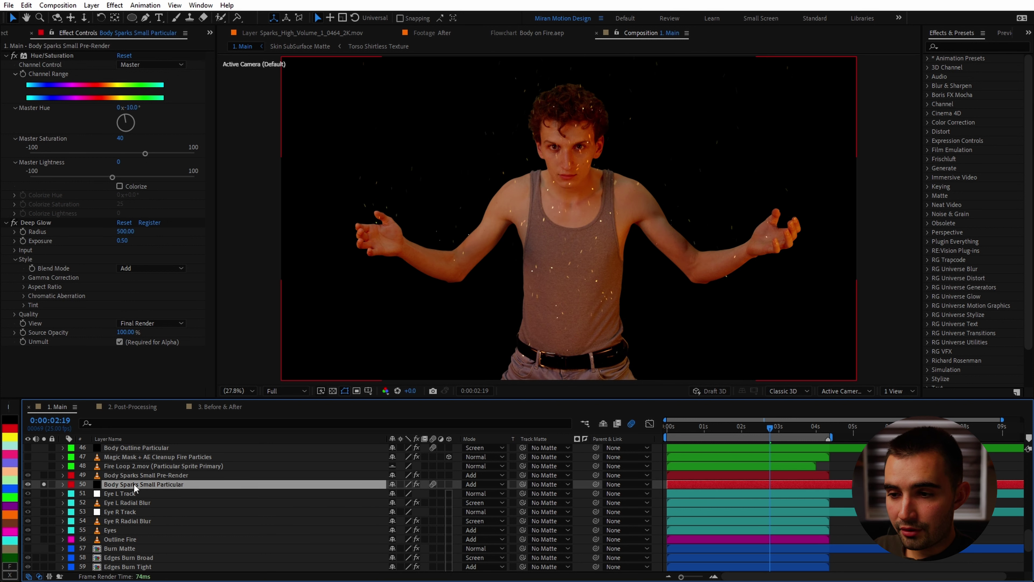
Set Particles/sec of the Body Sparks Small Particular layer's emitter back to 4000.
{"action": "left_click", "coordinate": [123, 176]}
{"action": "type", "text": "4000"}
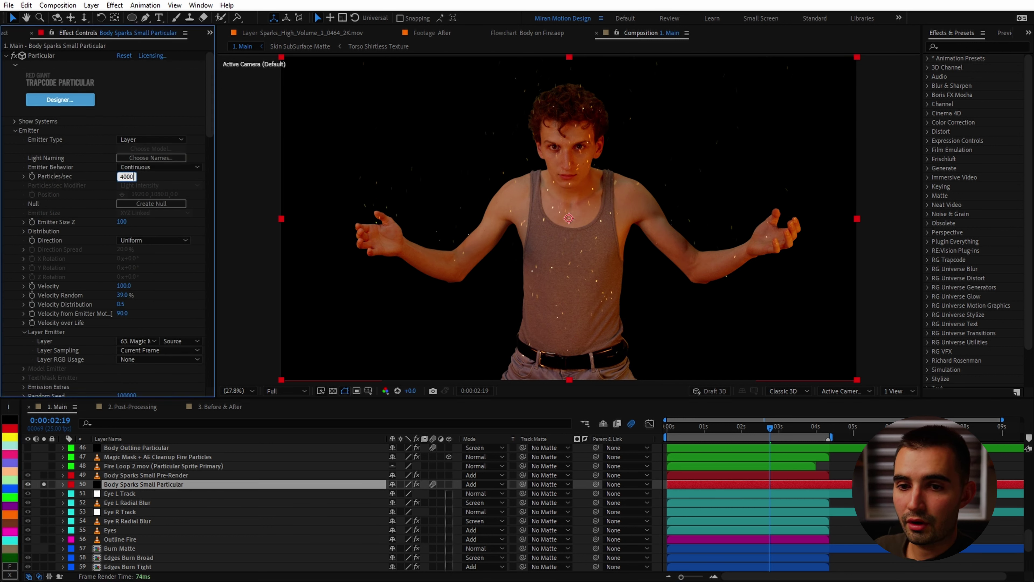
{"action": "key", "text": "Return"}
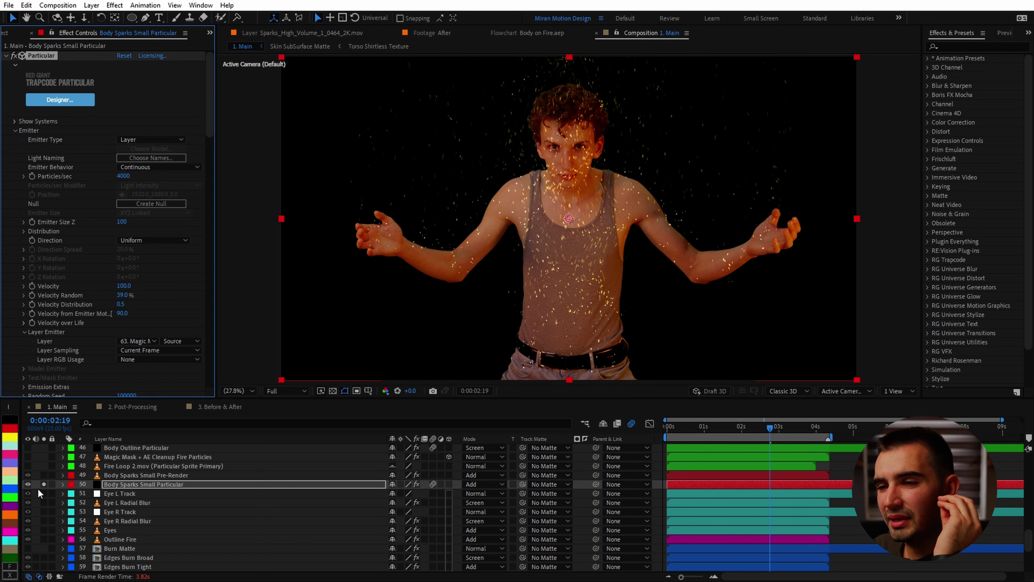
Unsolo and hide Body Sparks Small Particular, and solo Body Sparks Small Pre-Render in its place.
{"action": "left_click", "coordinate": [44, 484]}
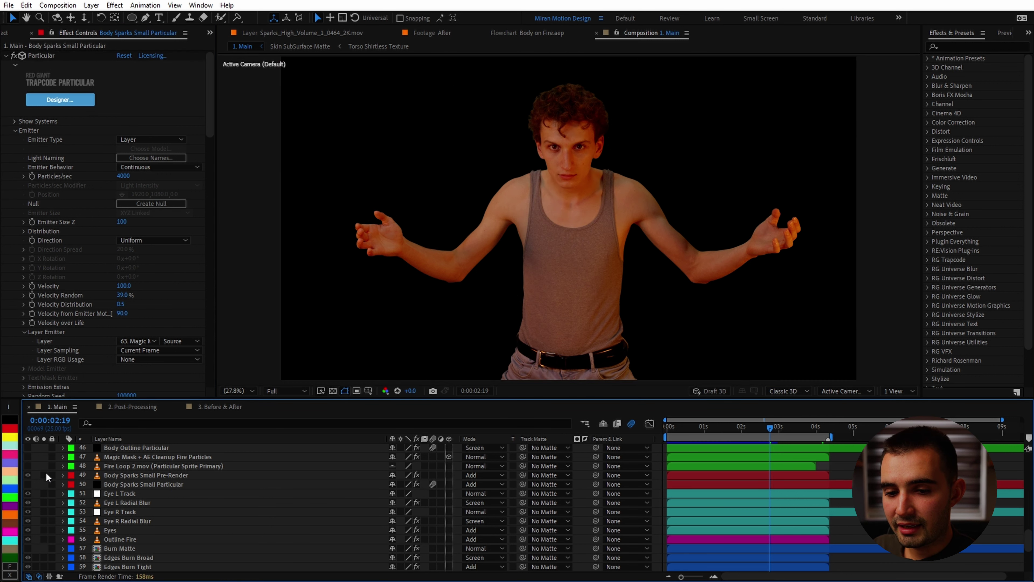
{"action": "left_click", "coordinate": [45, 474]}
{"action": "left_click", "coordinate": [146, 474]}
Select and solo the Body Sparks Small DENSE Pre-Render layer, with the composition view at 25%.
{"action": "scroll", "coordinate": [134, 482], "scroll_direction": "down", "scroll_amount": 4}
{"action": "left_click", "coordinate": [119, 511]}
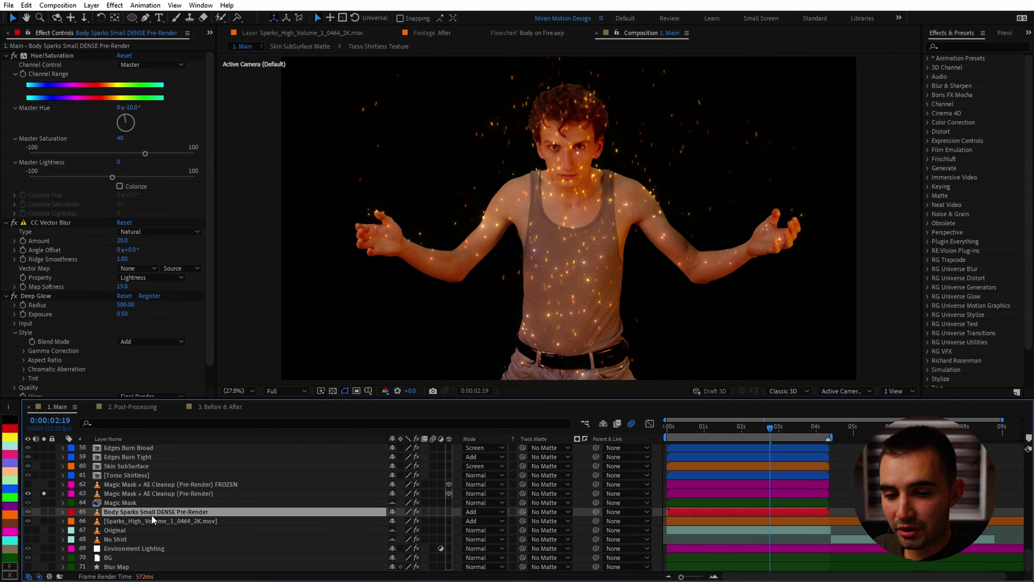
{"action": "left_click", "coordinate": [44, 512]}
{"action": "key", "text": "comma"}
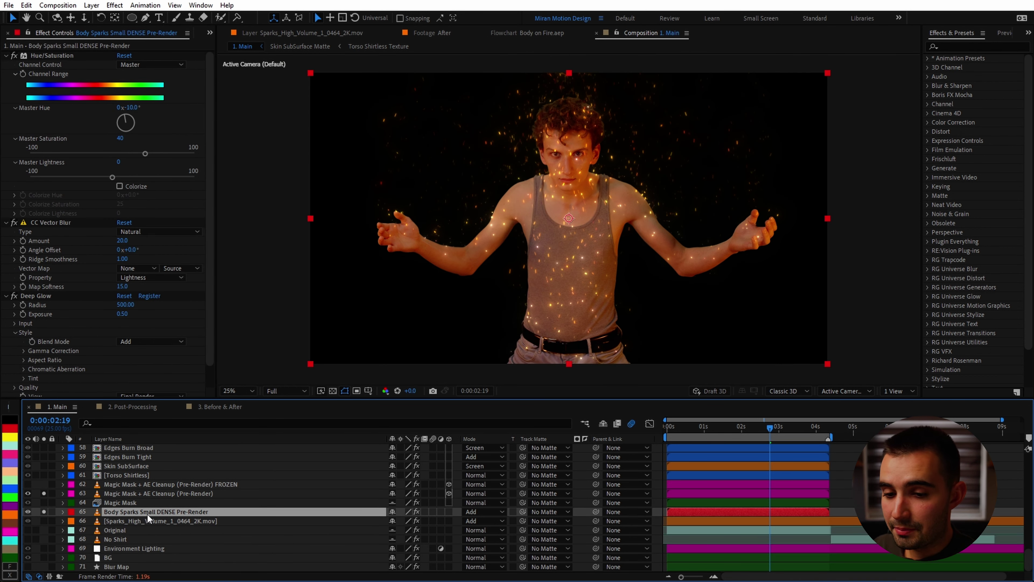
Try moving Body Sparks Small DENSE Pre-Render above Magic Mask + AE Cleanup (Pre-Render), and undo the move.
{"action": "left_click_drag", "start_coordinate": [151, 514], "coordinate": [160, 495]}
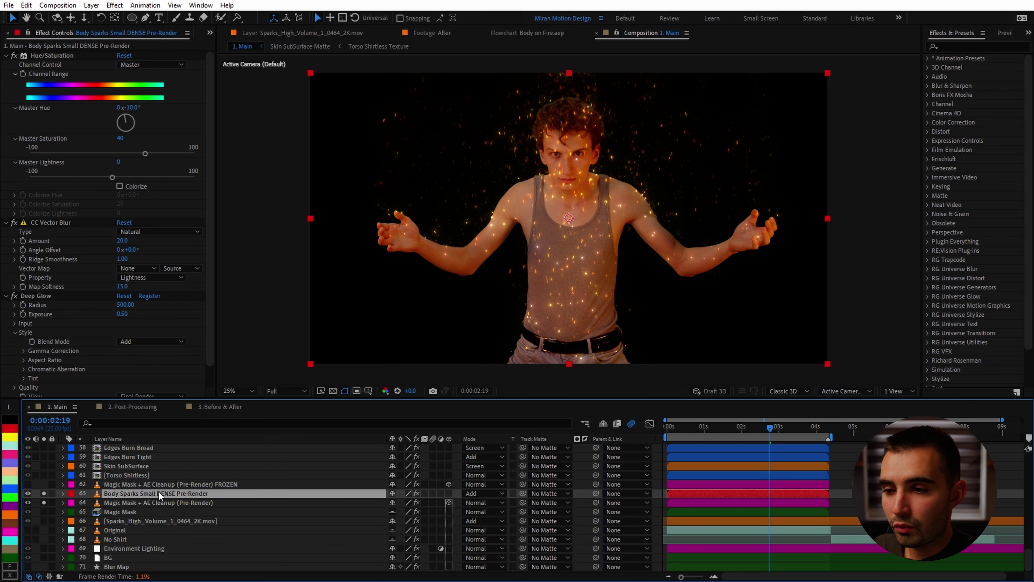
{"action": "key", "text": "ctrl+z"}
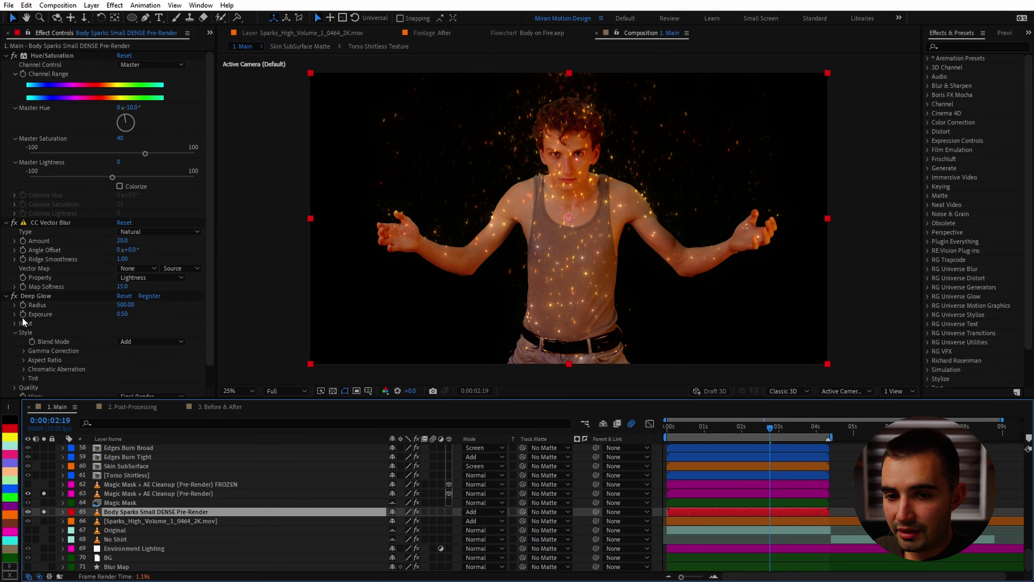
Compare the dense body sparks with and without CC Vector Blur, with the composition view at 50%.
{"action": "left_click", "coordinate": [14, 223]}
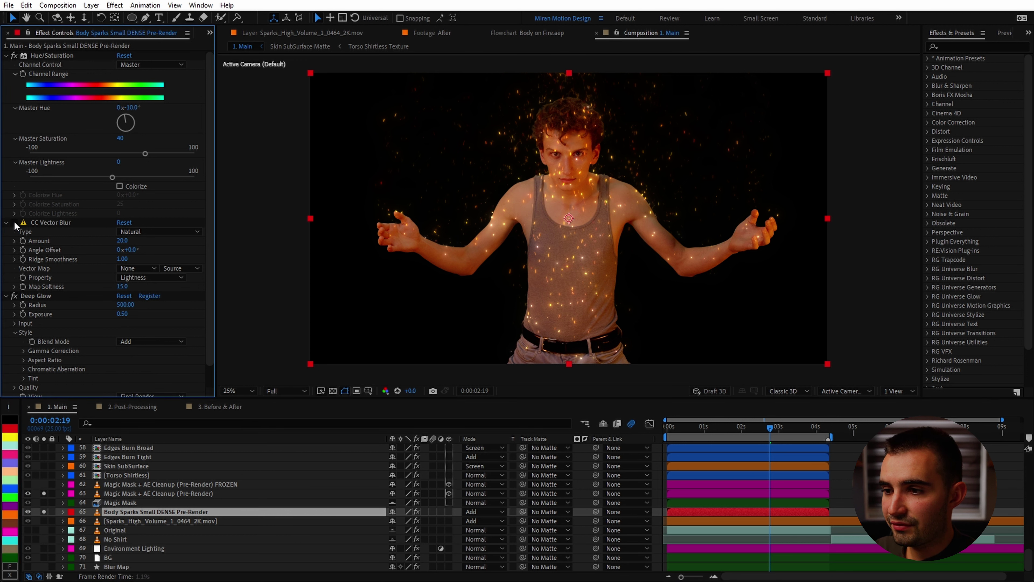
{"action": "scroll", "coordinate": [754, 218], "scroll_direction": "up", "scroll_amount": 2}
{"action": "left_click_drag", "start_coordinate": [352, 234], "coordinate": [558, 265]}
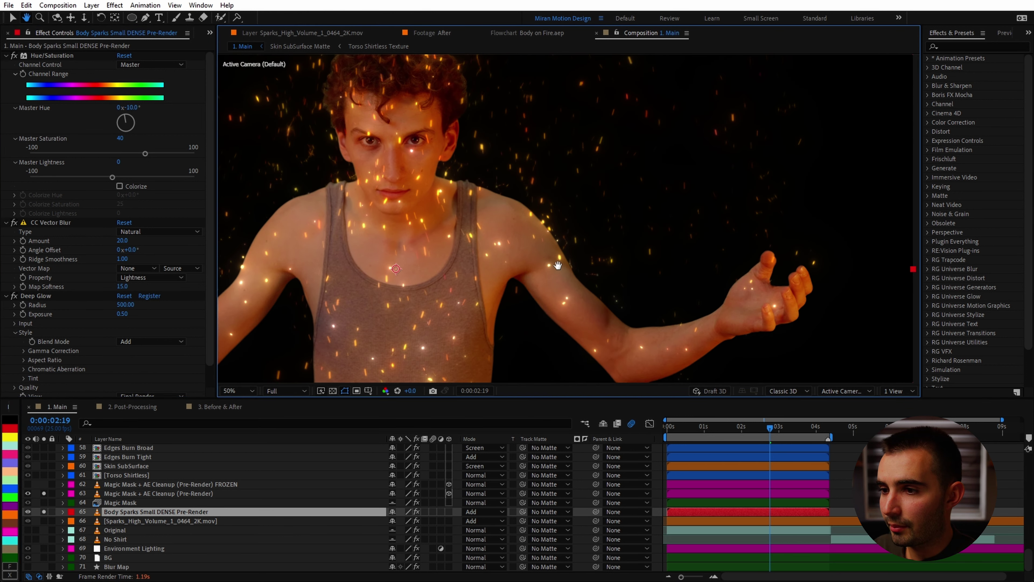
Select and solo the Body Outline Particular Pre-Render layer, and move the current time to 0:00:03:06.
{"action": "scroll", "coordinate": [154, 527], "scroll_direction": "up", "scroll_amount": 5}
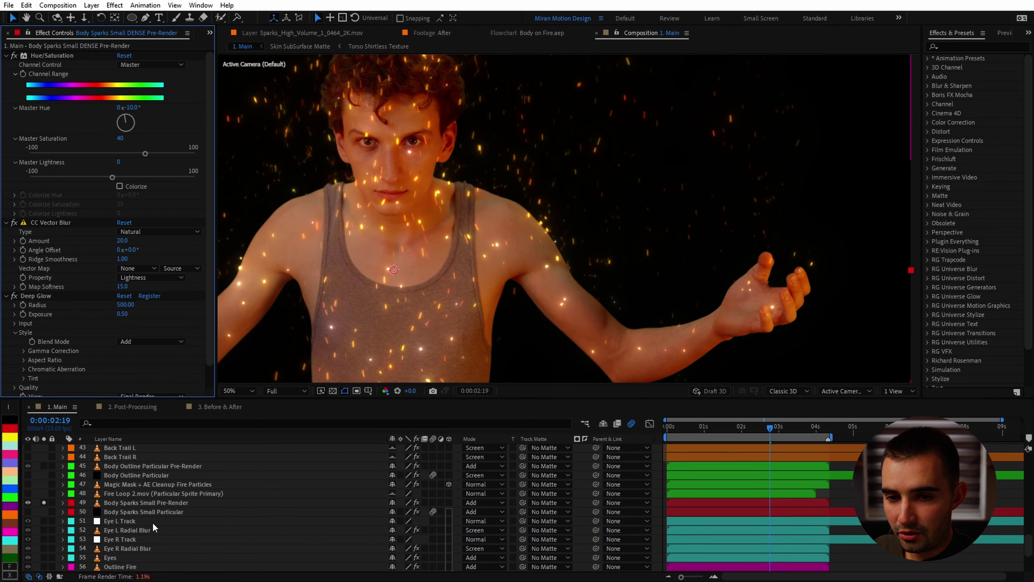
{"action": "scroll", "coordinate": [152, 523], "scroll_direction": "up", "scroll_amount": 5}
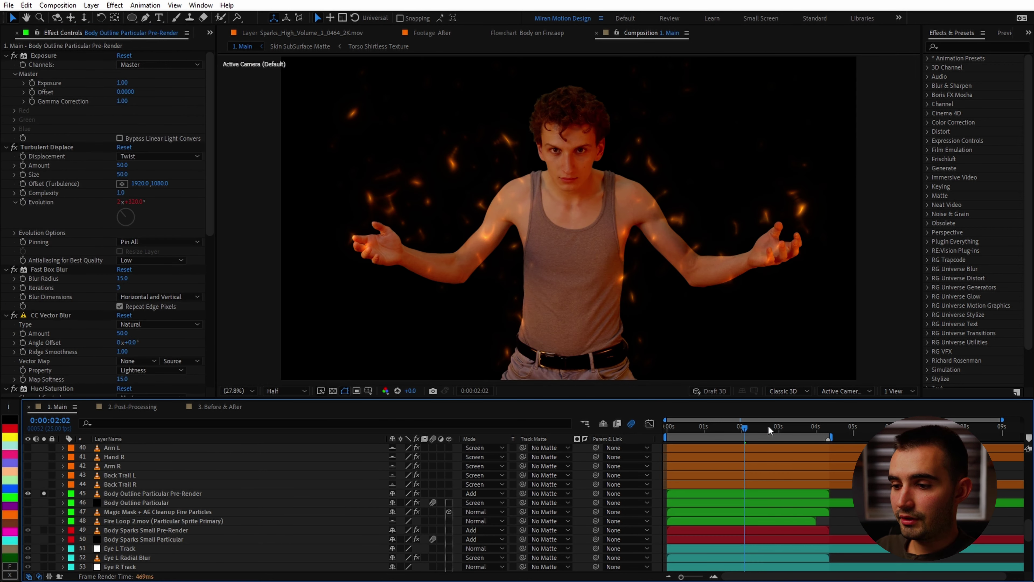
{"action": "left_click_drag", "start_coordinate": [767, 425], "coordinate": [789, 421]}
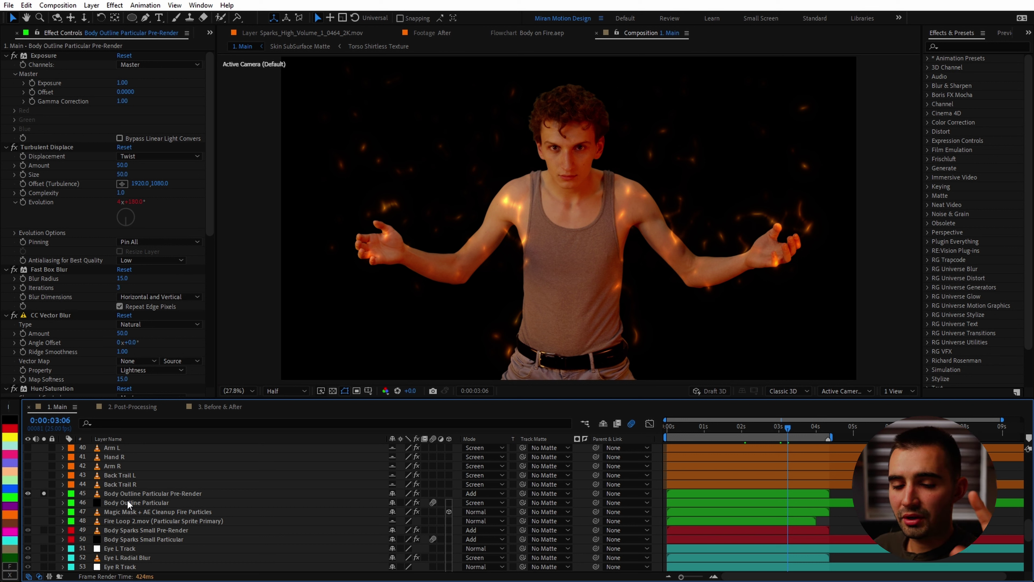
Show and solo Body Outline Particular in place of its pre-render, and display its Particular emitter settings.
{"action": "left_click", "coordinate": [43, 503], "text": "alt"}
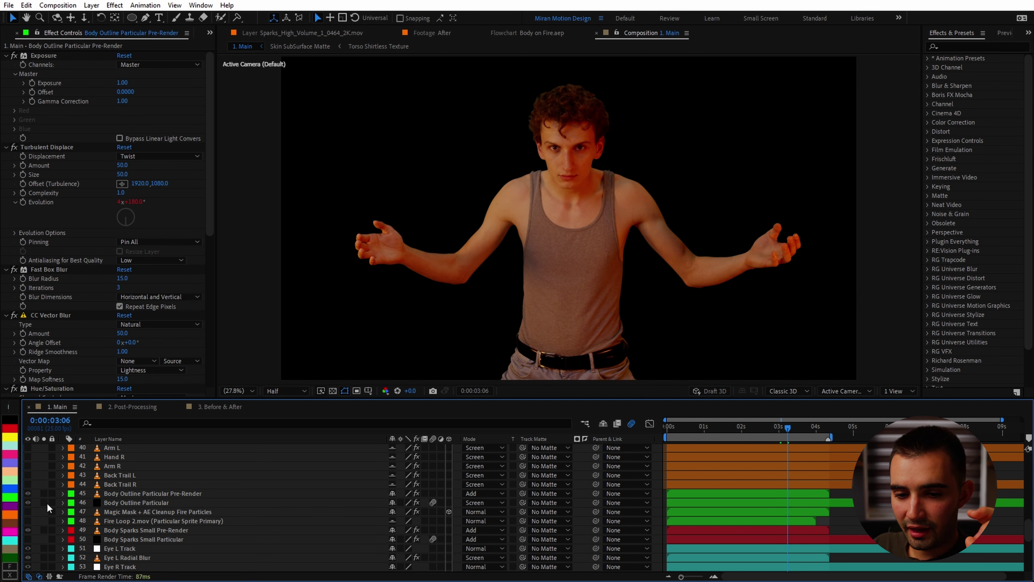
{"action": "left_click", "coordinate": [153, 501]}
{"action": "left_click", "coordinate": [189, 493]}
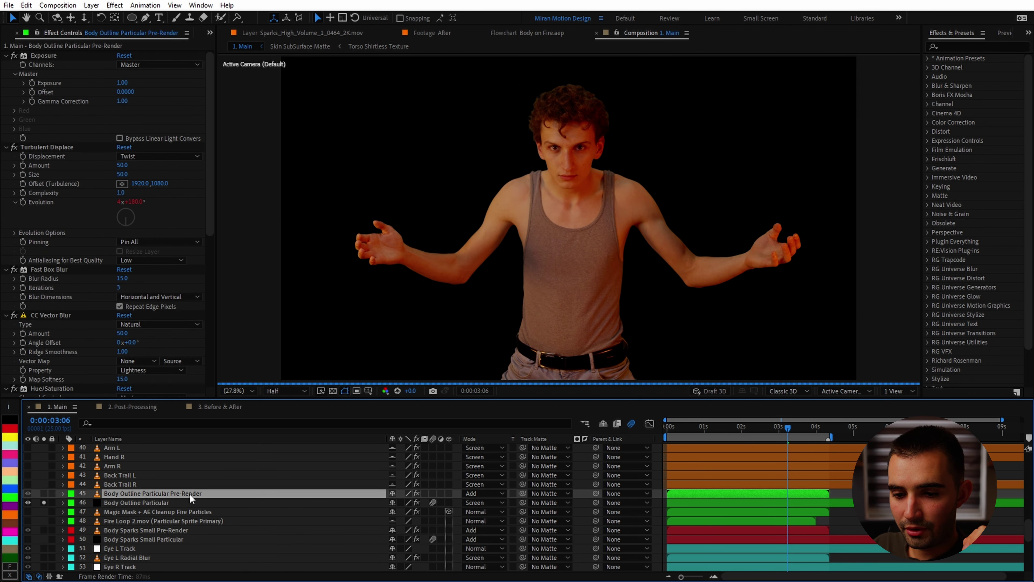
{"action": "left_click", "coordinate": [170, 502]}
{"action": "left_click", "coordinate": [194, 195]}
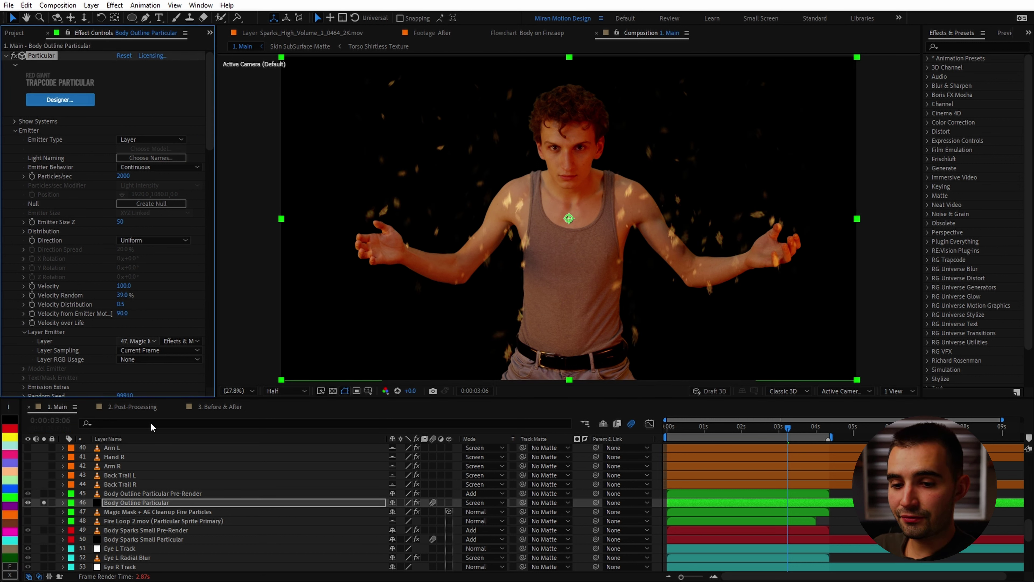
Select Magic Mask + AE Cleanup Fire Particles and solo it alone, with all its effects turned off.
{"action": "left_click", "coordinate": [153, 512]}
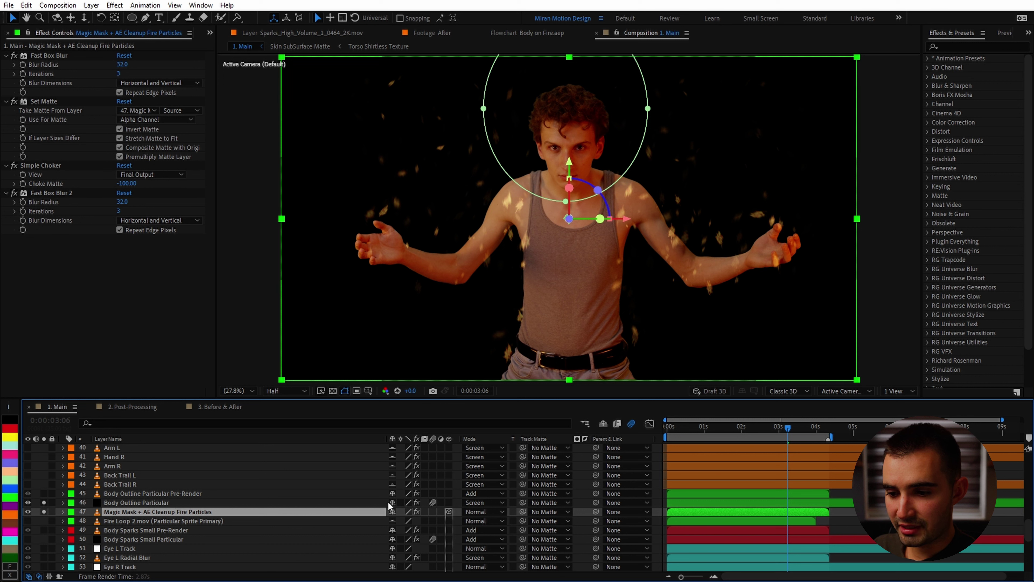
{"action": "left_click", "coordinate": [416, 510]}
{"action": "scroll", "coordinate": [407, 510], "scroll_direction": "down", "scroll_amount": 6}
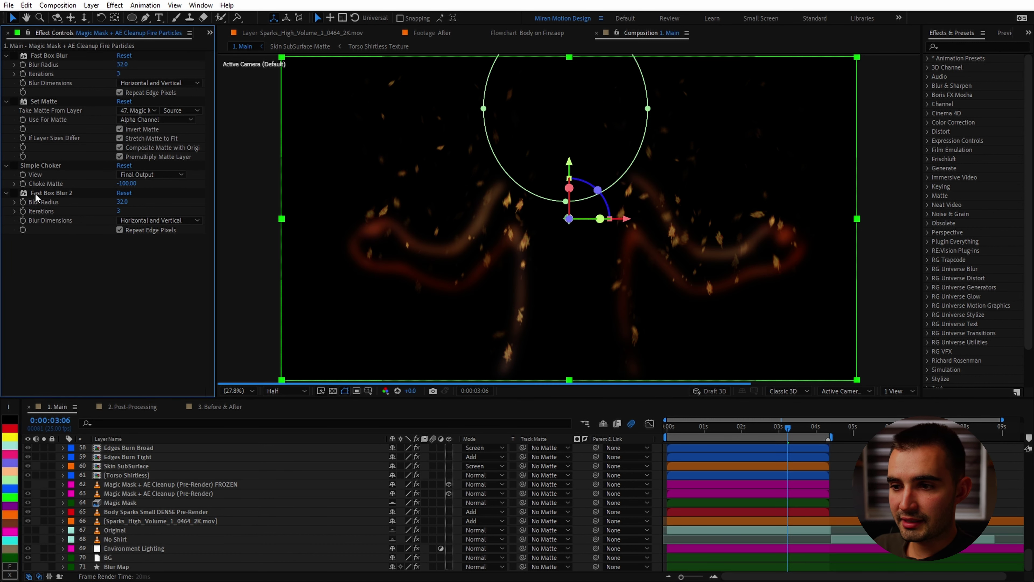
Turn on Fast Box Blur and Set Matte on the fire particles mask layer, and check Set Matte's source layer.
{"action": "left_click", "coordinate": [15, 56]}
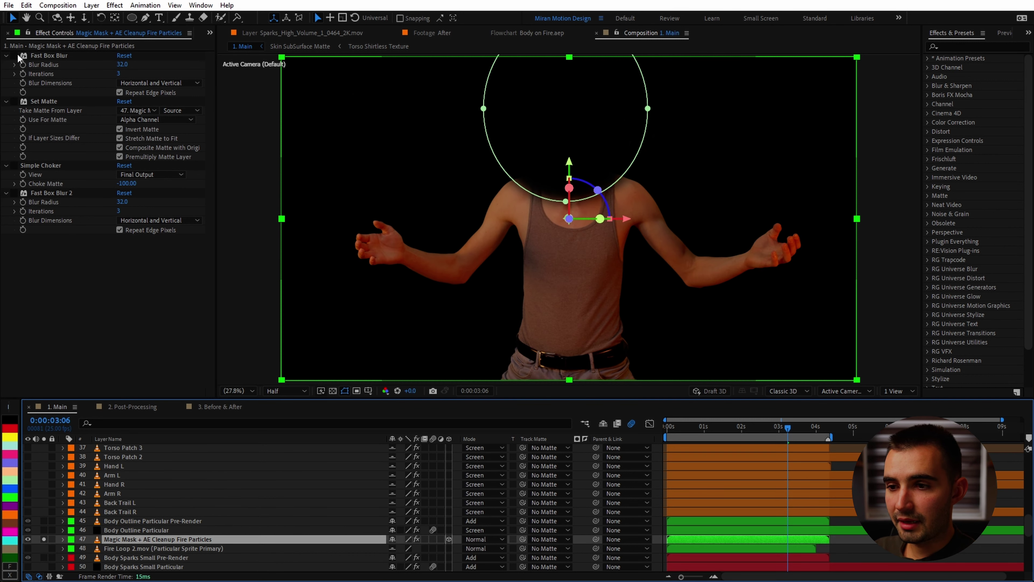
{"action": "left_click", "coordinate": [14, 101]}
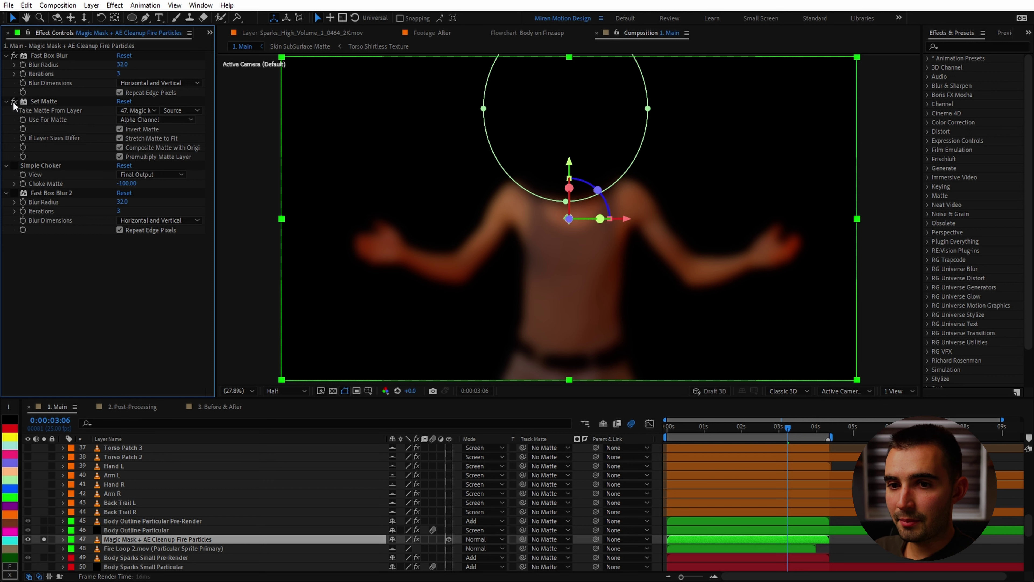
{"action": "left_click", "coordinate": [136, 110]}
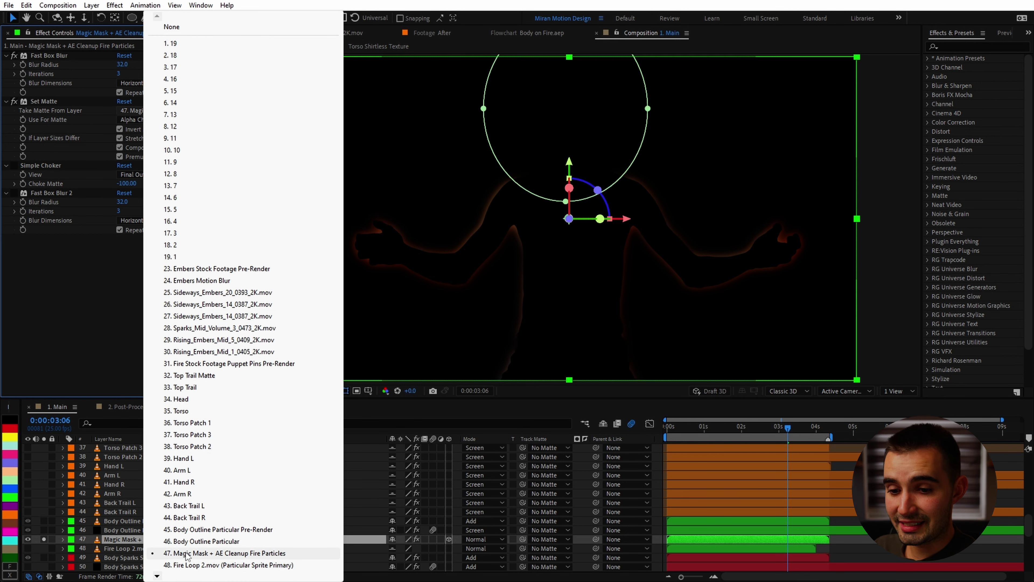
{"action": "left_click", "coordinate": [62, 145]}
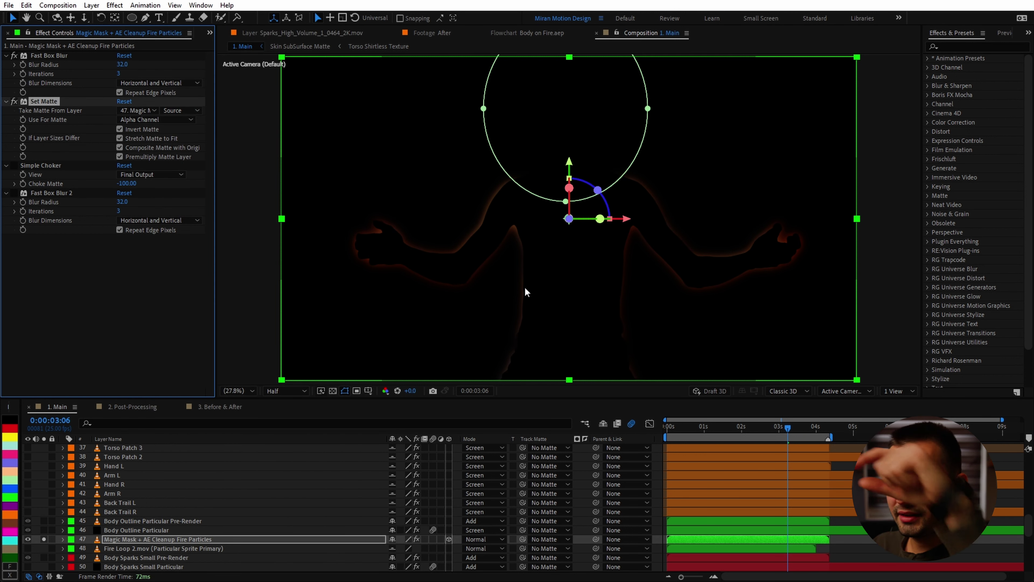
Turn on Simple Choker and Fast Box Blur 2 to thicken and soften the body outline of the mask layer.
{"action": "left_click", "coordinate": [20, 167]}
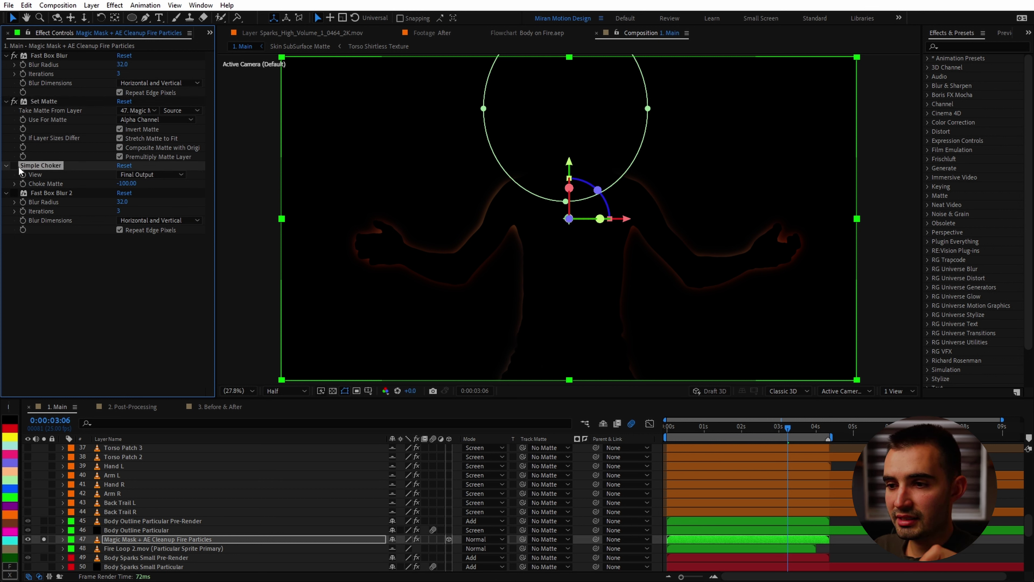
{"action": "left_click", "coordinate": [14, 165]}
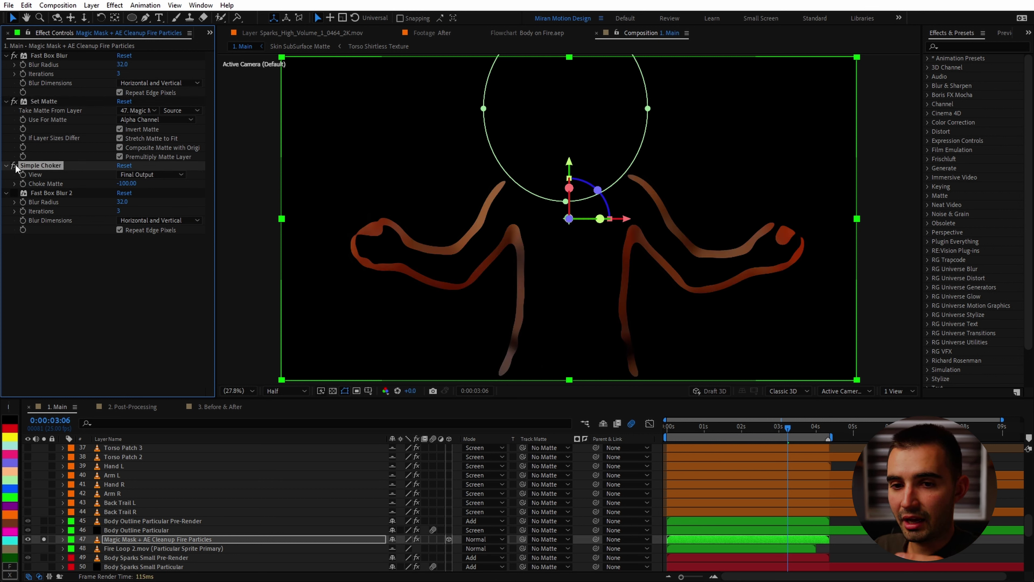
{"action": "left_click", "coordinate": [14, 193]}
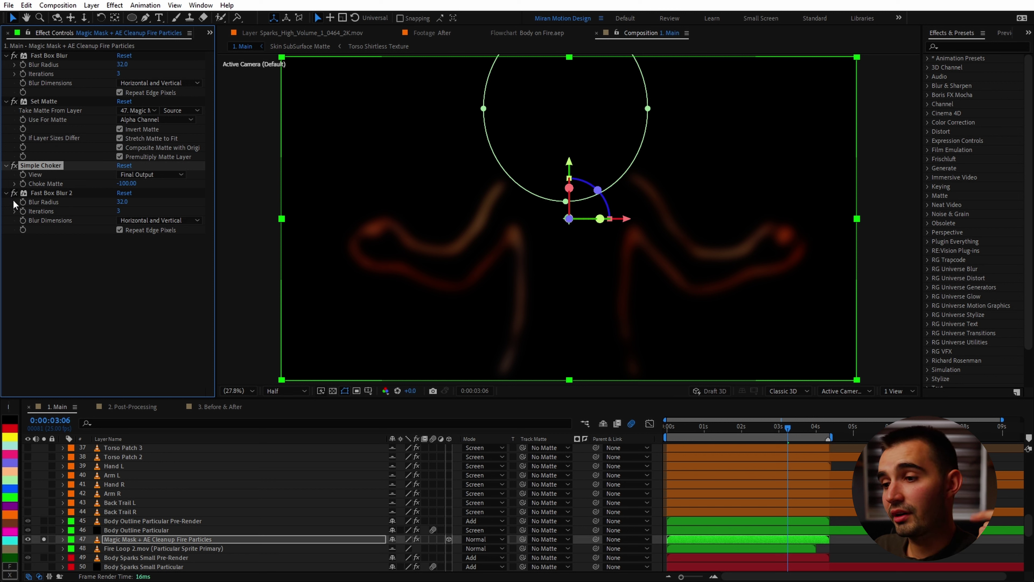
{"action": "left_click", "coordinate": [645, 110]}
Inspect the sprite choices for Body Outline Particular's particle type in the Particular Designer, and cancel without changes.
{"action": "left_click", "coordinate": [188, 537]}
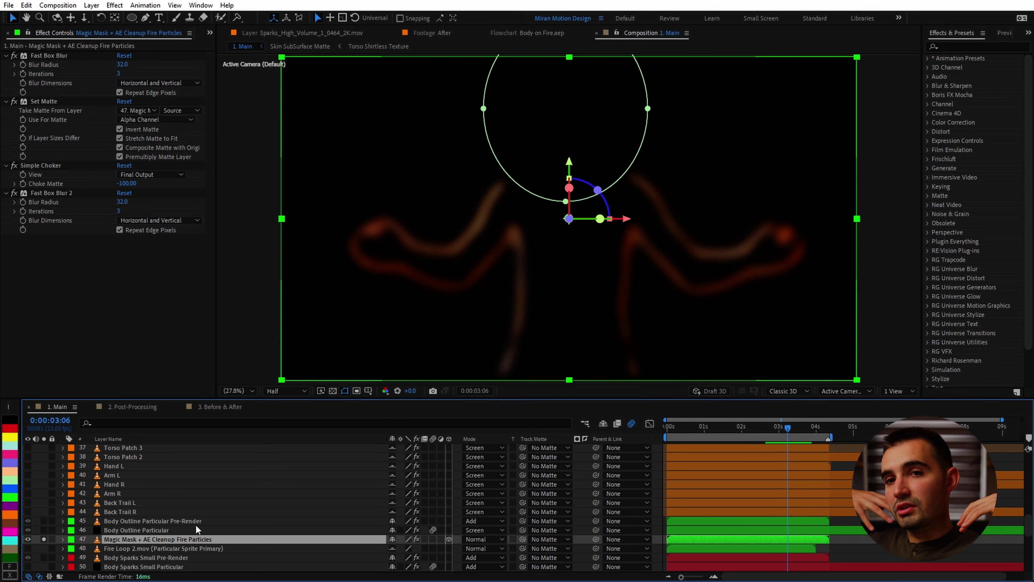
{"action": "left_click", "coordinate": [134, 530]}
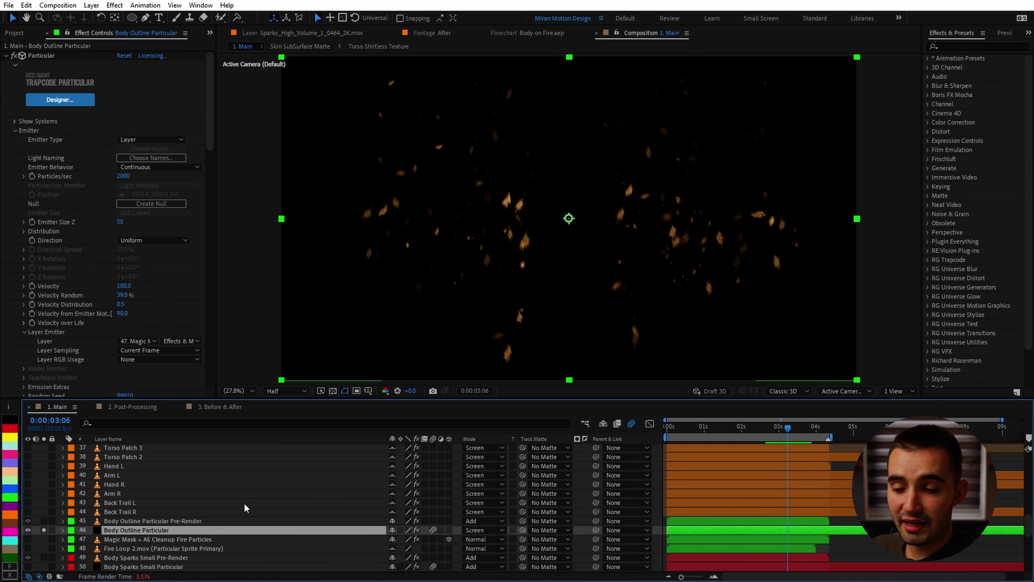
{"action": "left_click", "coordinate": [62, 101]}
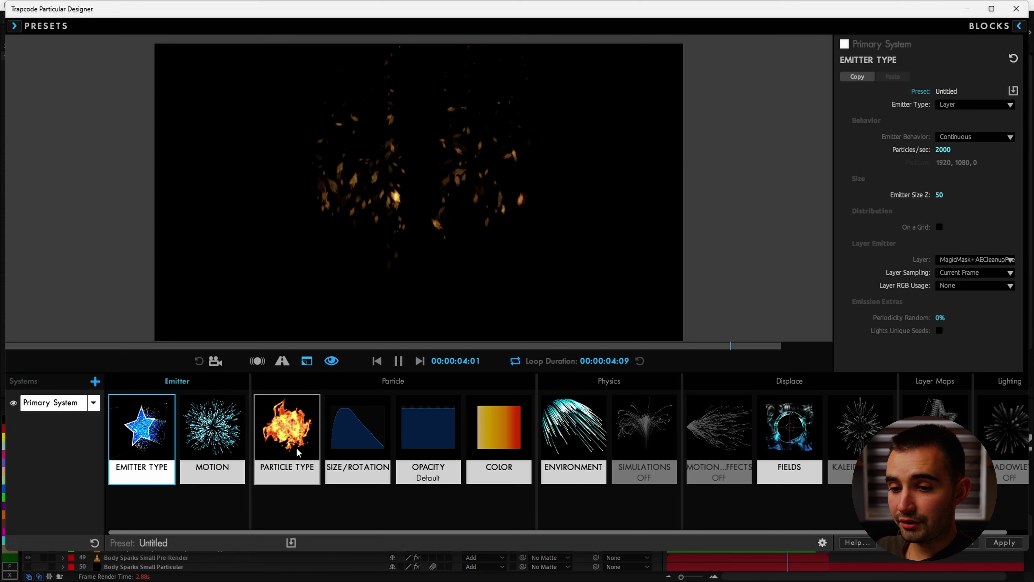
{"action": "left_click", "coordinate": [297, 451]}
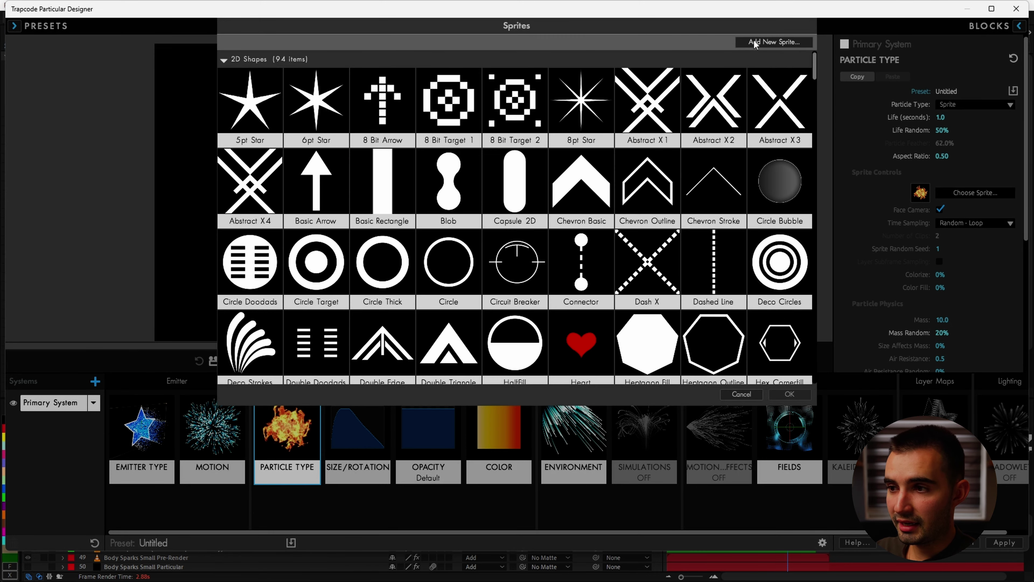
{"action": "left_click", "coordinate": [745, 394]}
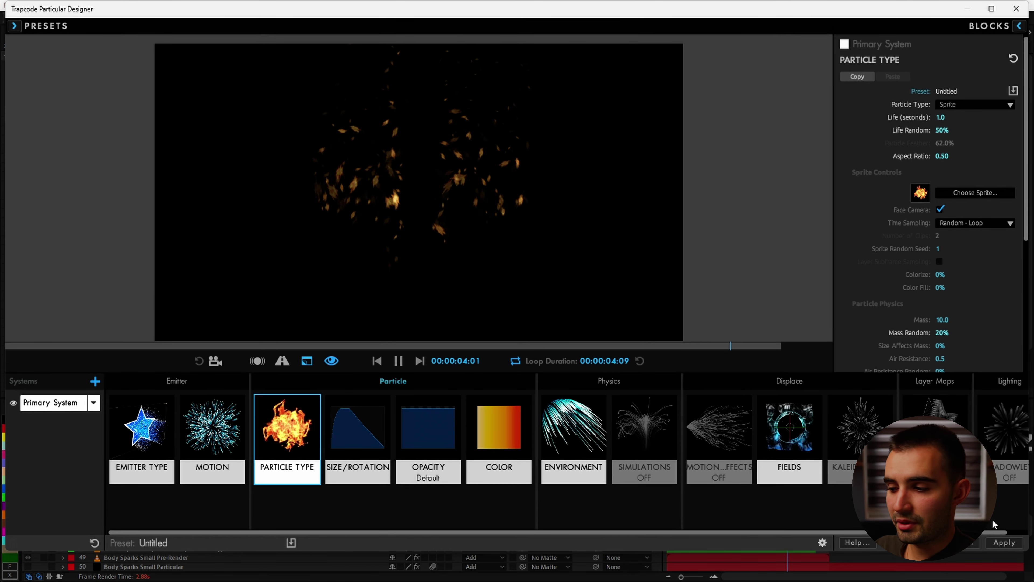
{"action": "left_click", "coordinate": [977, 545]}
Hide Body Outline Particular, and solo and select Body Outline Particular Pre-Render in its place.
{"action": "left_click", "coordinate": [28, 530]}
{"action": "left_click", "coordinate": [43, 521]}
{"action": "left_click", "coordinate": [124, 522]}
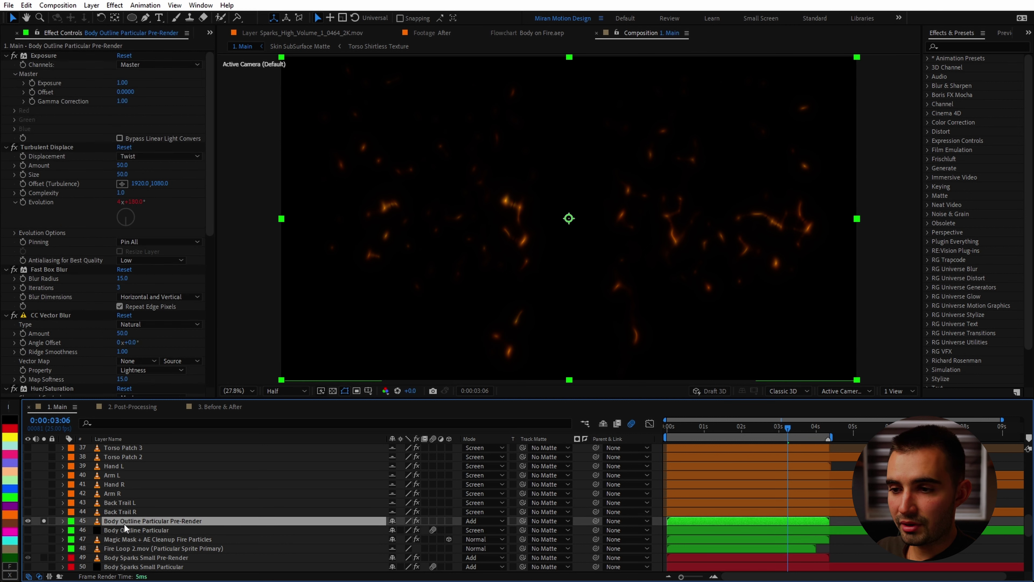
Reveal the time*500 expression on the Evolution of the pre-render's Turbulent Displace effect.
{"action": "left_click", "coordinate": [46, 147]}
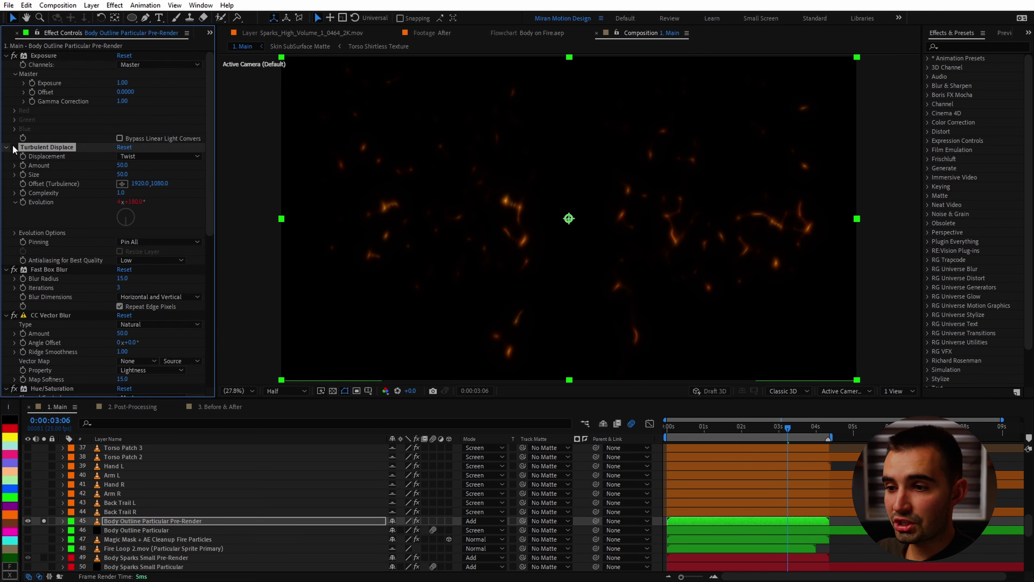
{"action": "key", "text": "e"}
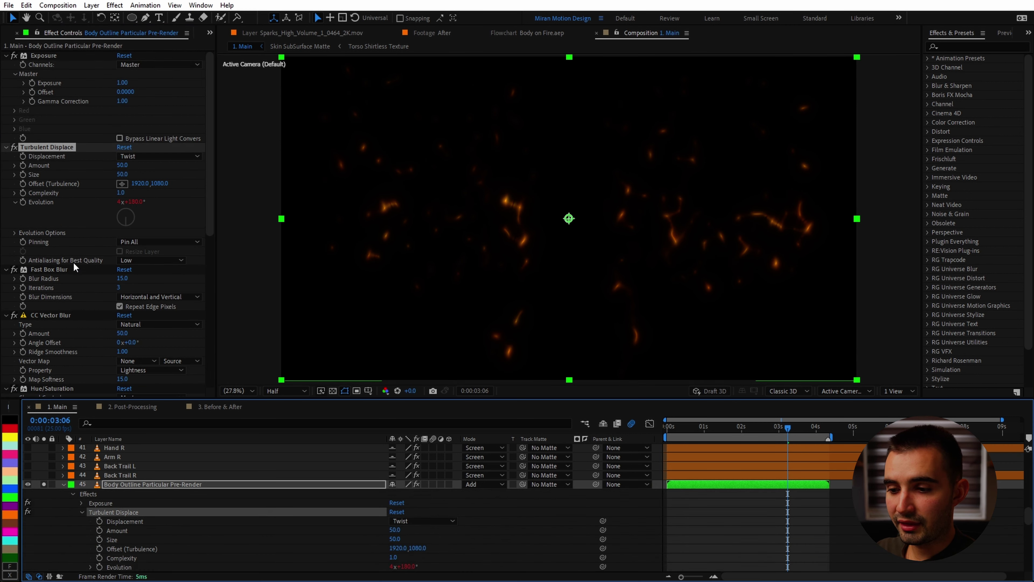
{"action": "scroll", "coordinate": [122, 550], "scroll_direction": "down", "scroll_amount": 3}
{"action": "type", "text": "time*500"}
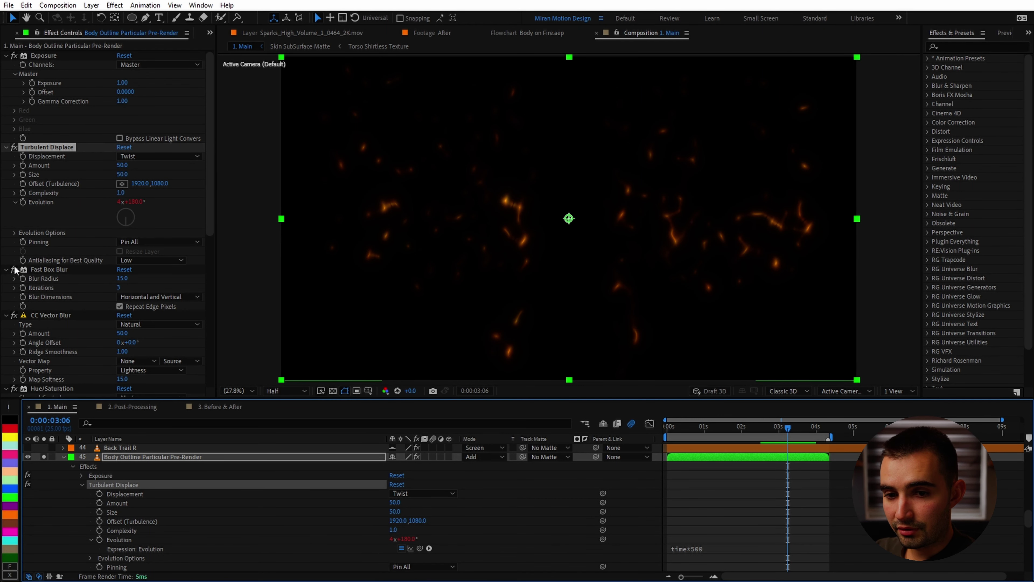
Compare the outline particles with Fast Box Blur and CC Vector Blur switched off and on.
{"action": "left_click", "coordinate": [14, 270]}
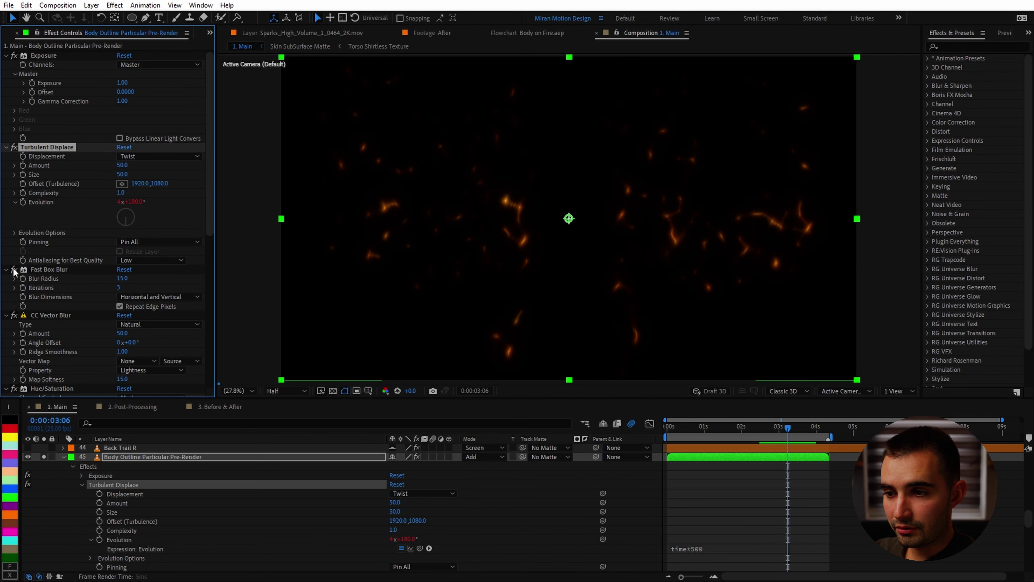
{"action": "left_click", "coordinate": [14, 316]}
{"action": "left_click", "coordinate": [14, 316]}
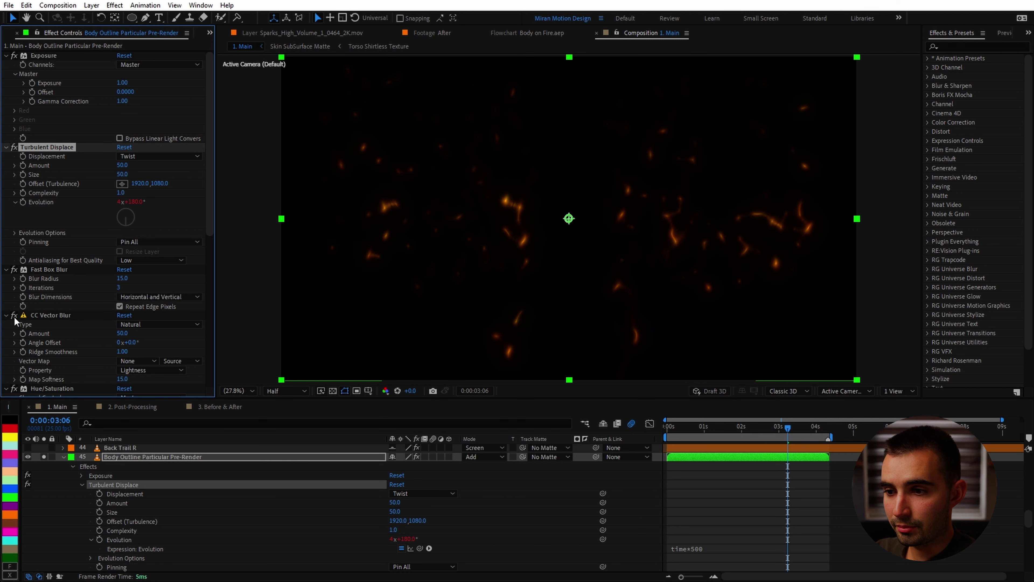
{"action": "left_click", "coordinate": [14, 317]}
{"action": "left_click", "coordinate": [14, 317]}
{"action": "key", "text": "period"}
{"action": "key", "text": "period"}
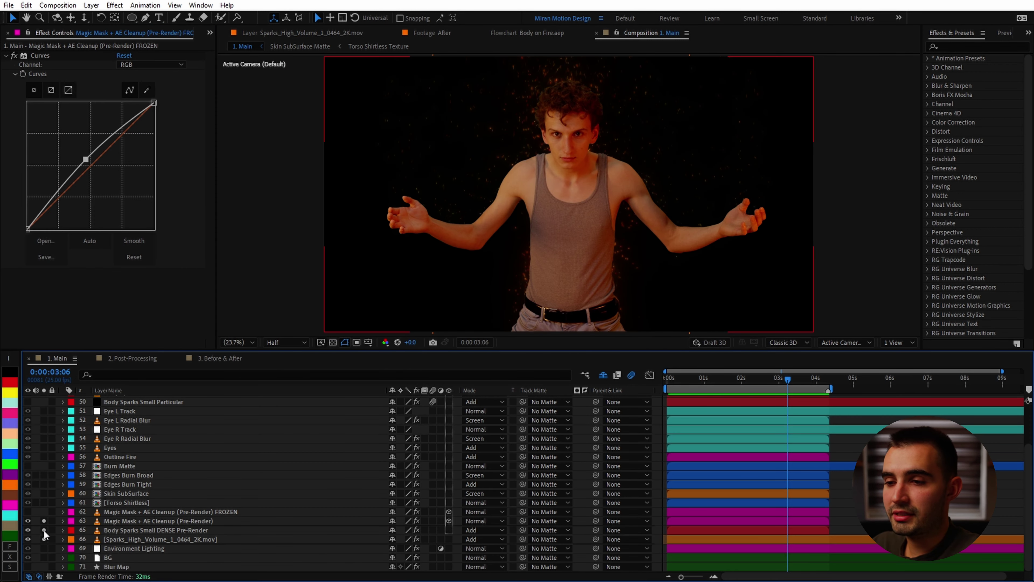
Add the Body Outline Particular, Fire Stock Footage Puppet Pins and Embers Stock Footage pre-render layers to the soloed layers.
{"action": "scroll", "coordinate": [44, 488], "scroll_direction": "down", "scroll_amount": 3}
{"action": "scroll", "coordinate": [42, 422], "scroll_direction": "up", "scroll_amount": 2}
{"action": "left_click_drag", "start_coordinate": [44, 416], "coordinate": [43, 398]}
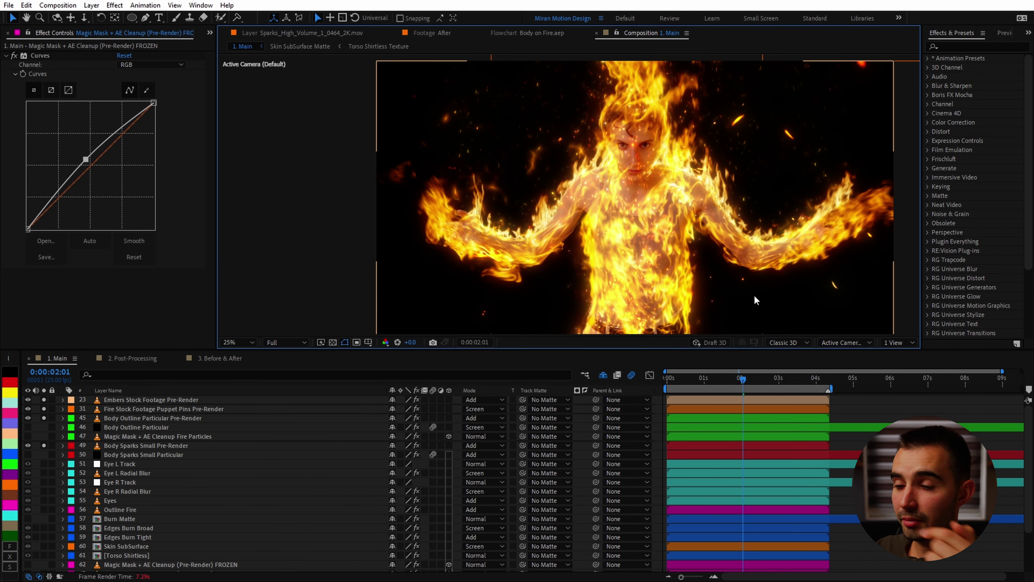
Solo the Outline Fire layer together with the other fire layers, and select it to show its effects.
{"action": "scroll", "coordinate": [754, 294], "scroll_direction": "up", "scroll_amount": 5}
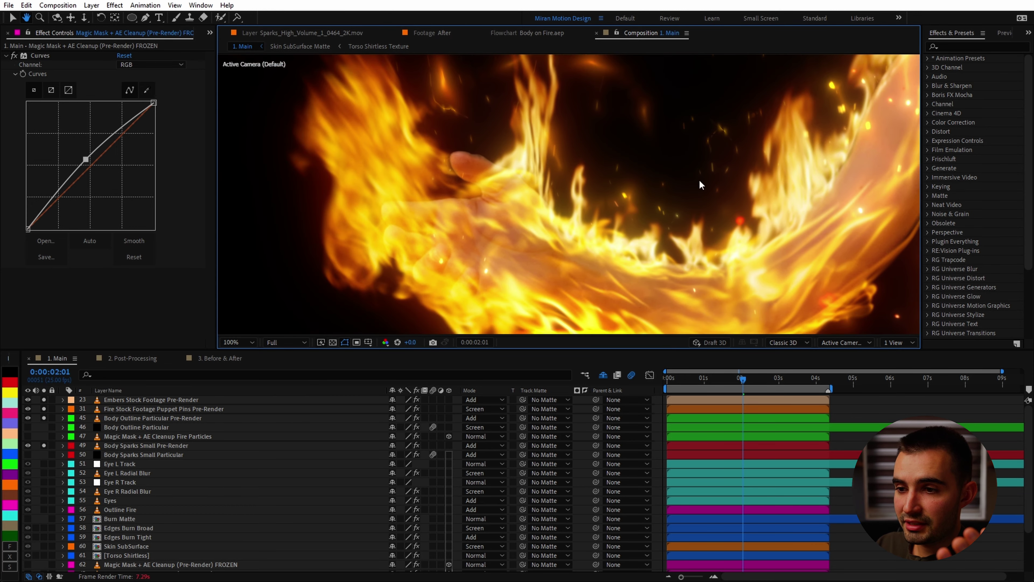
{"action": "left_click_drag", "start_coordinate": [700, 185], "coordinate": [867, 198]}
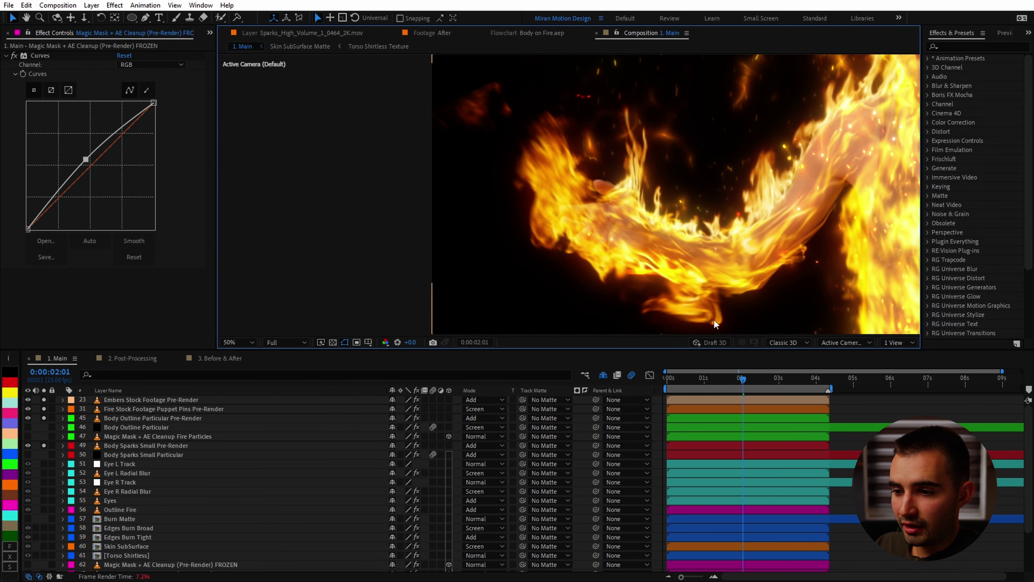
{"action": "left_click_drag", "start_coordinate": [645, 241], "coordinate": [485, 181]}
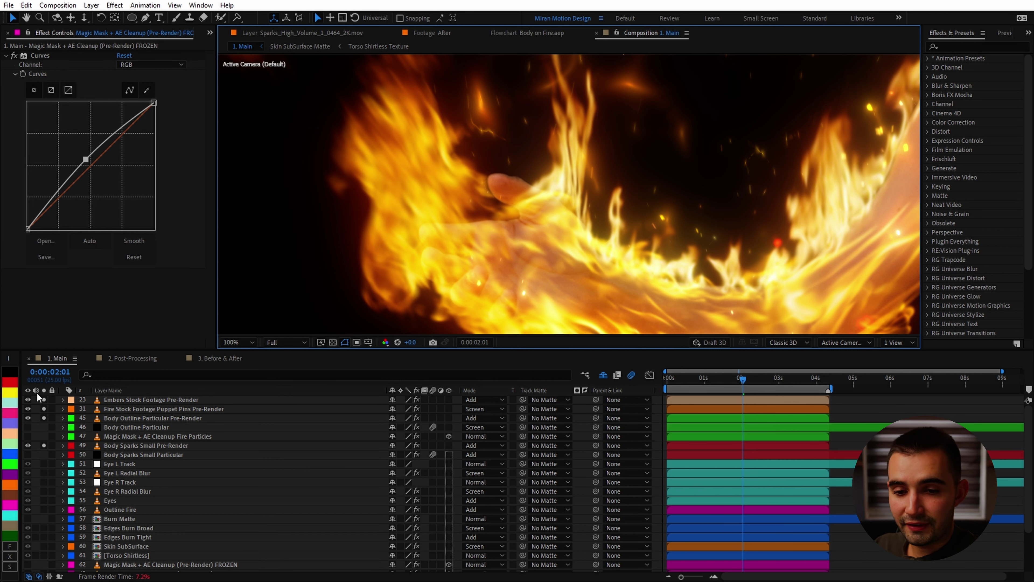
{"action": "left_click", "coordinate": [45, 427]}
{"action": "left_click", "coordinate": [44, 427]}
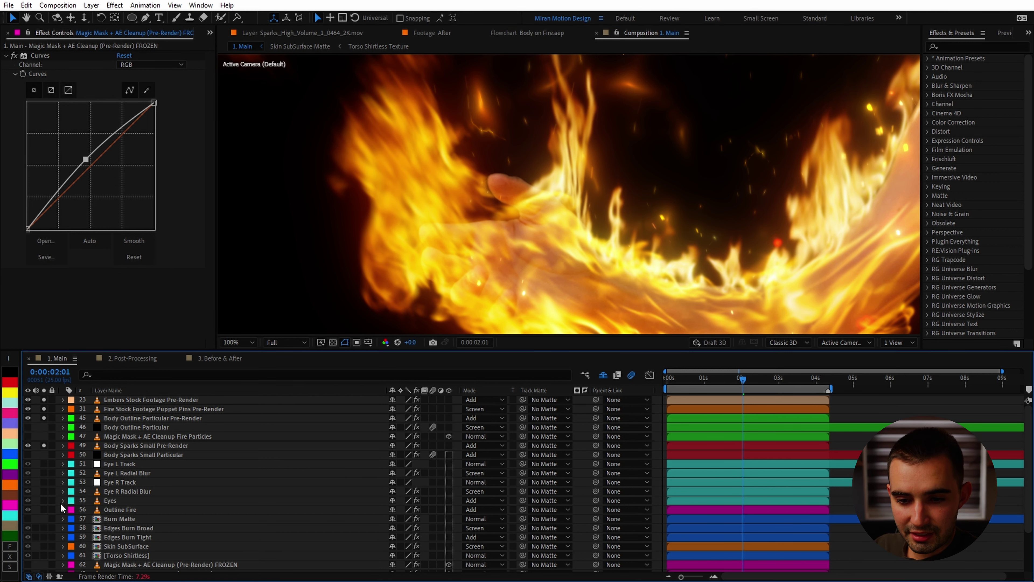
{"action": "scroll", "coordinate": [42, 522], "scroll_direction": "down", "scroll_amount": 3}
{"action": "left_click", "coordinate": [44, 482]}
{"action": "left_click", "coordinate": [122, 482]}
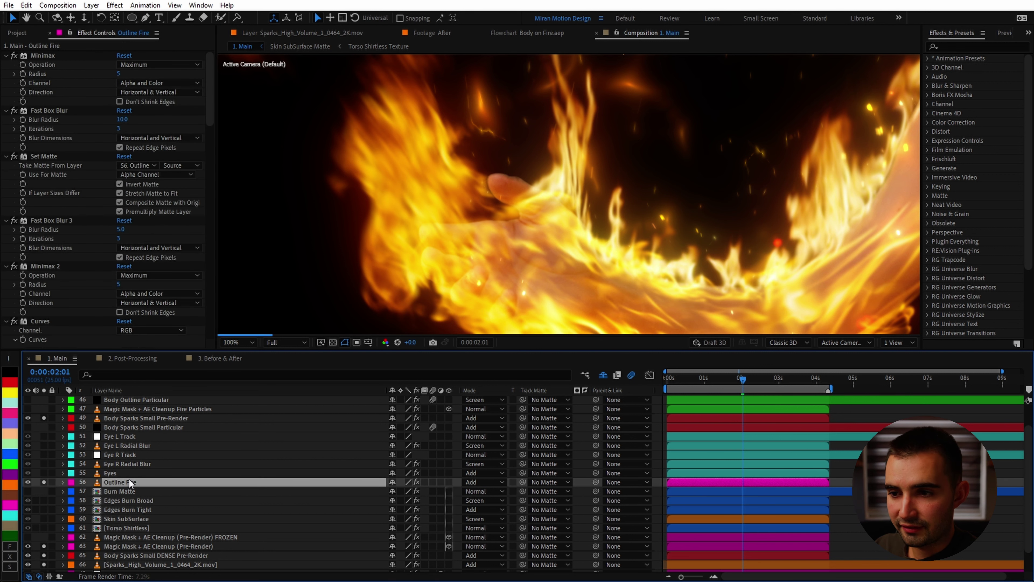
Isolate the Outline Fire layer and enable its Minimax, Fast Box Blur, Set Matte, Fast Box Blur 3 and Minimax 2 effects.
{"action": "scroll", "coordinate": [131, 485], "scroll_direction": "down", "scroll_amount": 2}
{"action": "key", "text": "comma"}
{"action": "scroll", "coordinate": [204, 247], "scroll_direction": "down", "scroll_amount": 15}
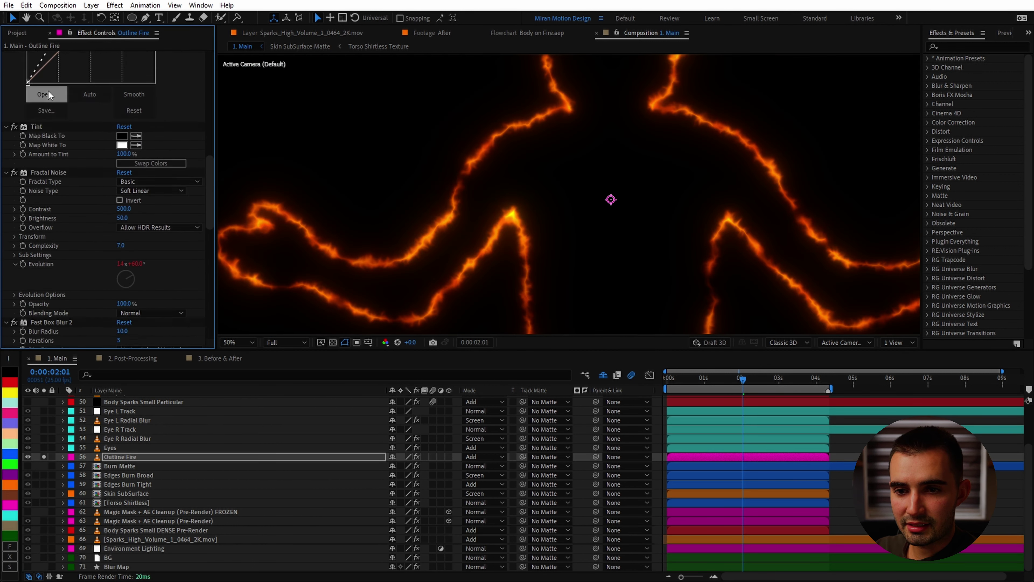
{"action": "scroll", "coordinate": [205, 247], "scroll_direction": "up", "scroll_amount": 15}
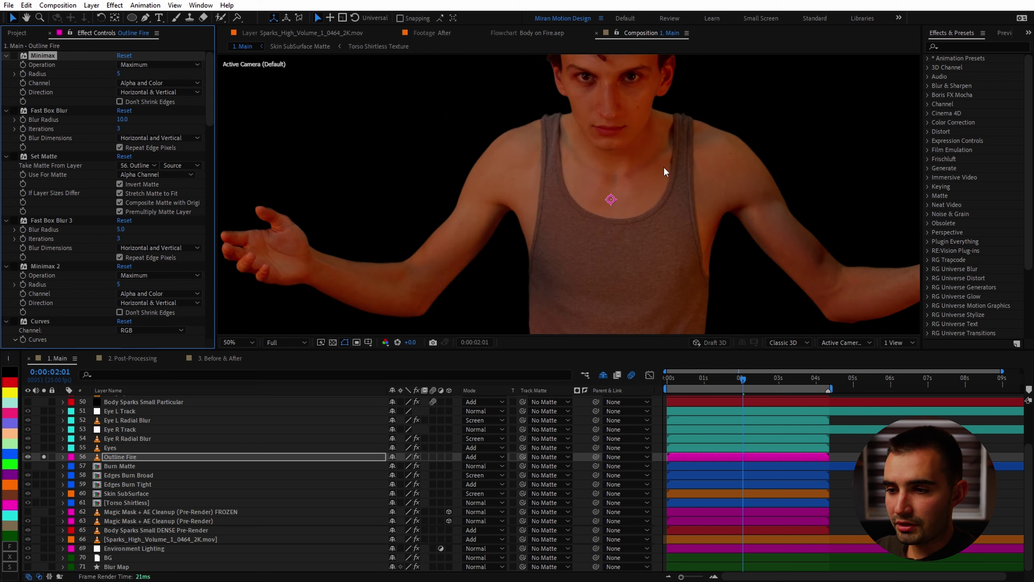
{"action": "scroll", "coordinate": [665, 170], "scroll_direction": "down", "scroll_amount": 1}
{"action": "left_click", "coordinate": [14, 55]}
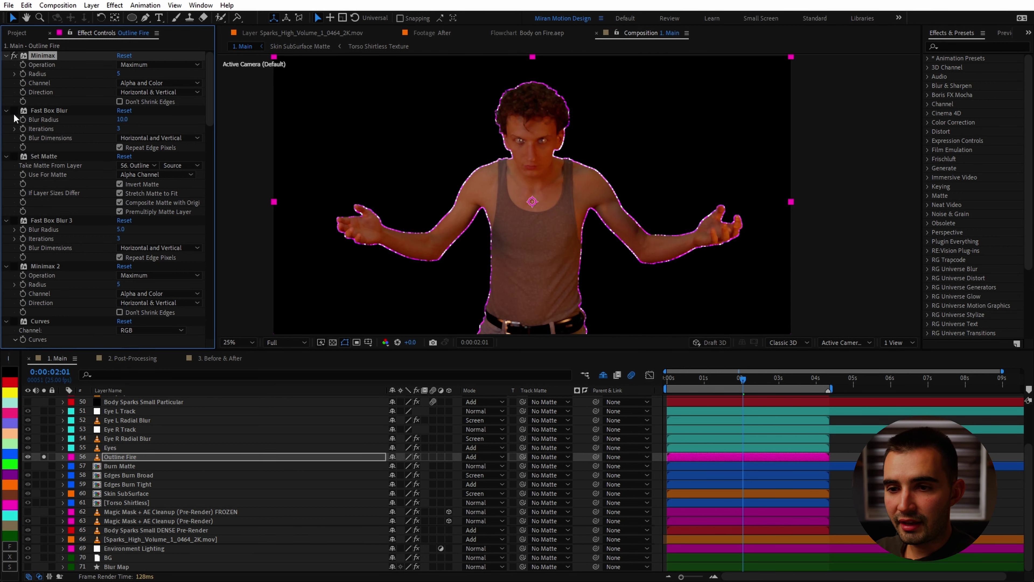
{"action": "left_click", "coordinate": [16, 157]}
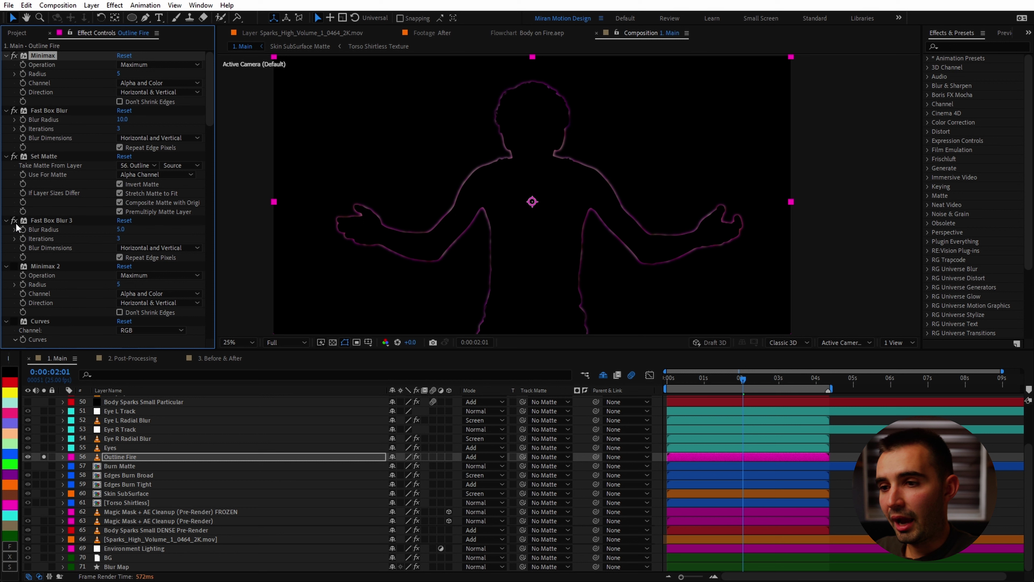
{"action": "left_click", "coordinate": [14, 267]}
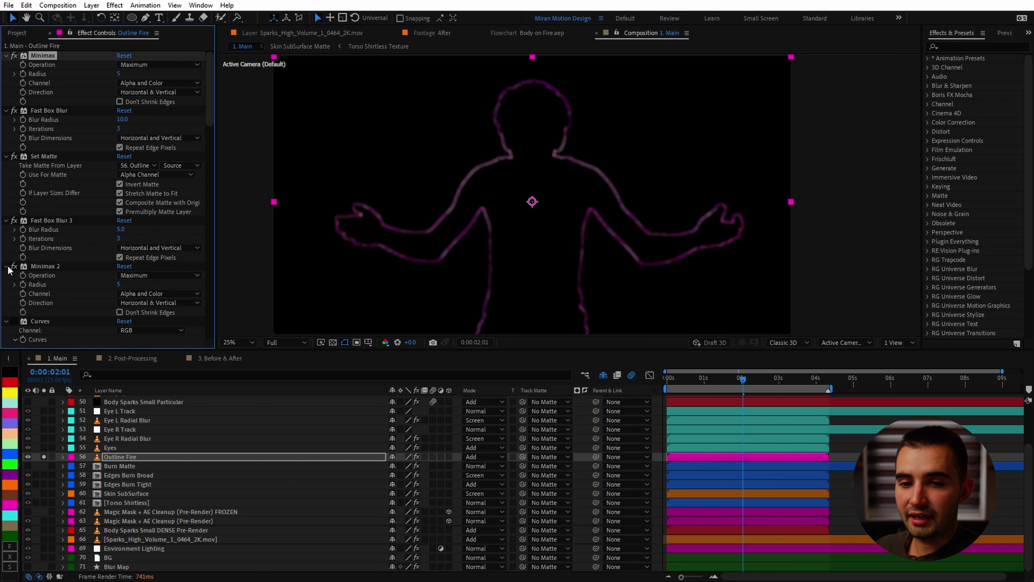
Enable the Curves, Tint and Fractal Noise effects on the Outline Fire layer.
{"action": "left_click", "coordinate": [13, 321]}
{"action": "scroll", "coordinate": [63, 221], "scroll_direction": "down", "scroll_amount": 5}
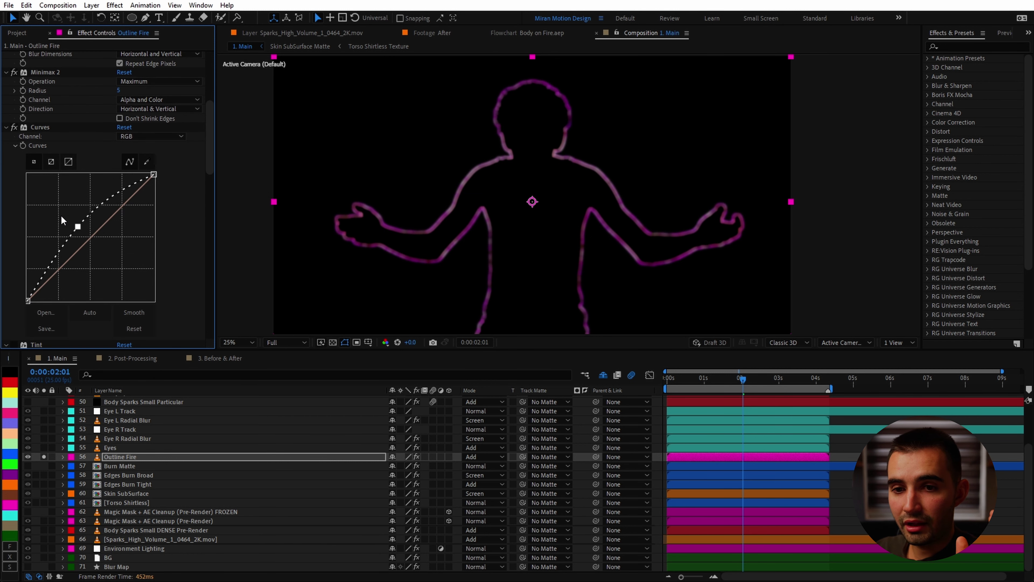
{"action": "scroll", "coordinate": [63, 220], "scroll_direction": "down", "scroll_amount": 5}
{"action": "left_click", "coordinate": [14, 175]}
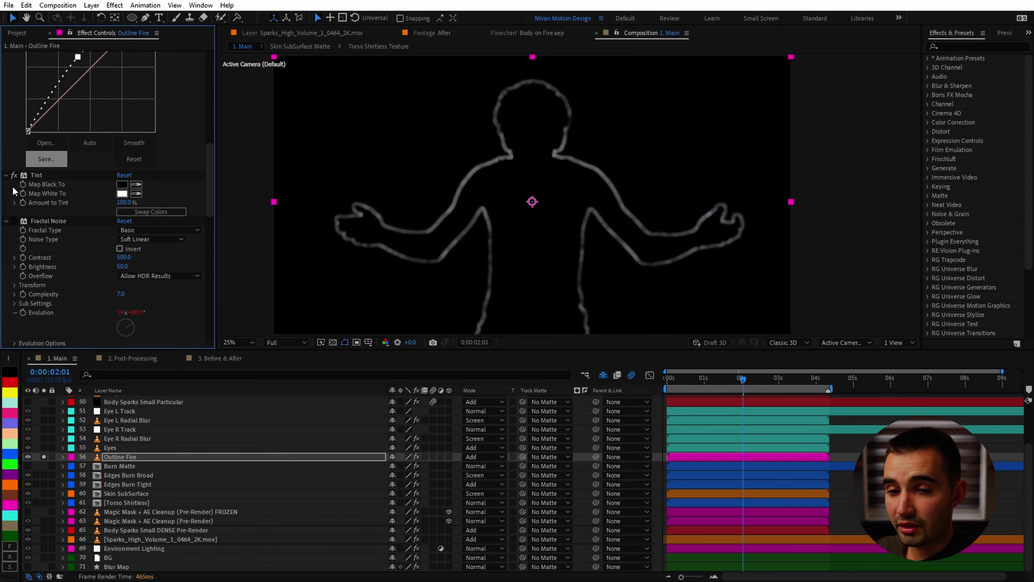
{"action": "left_click", "coordinate": [14, 221]}
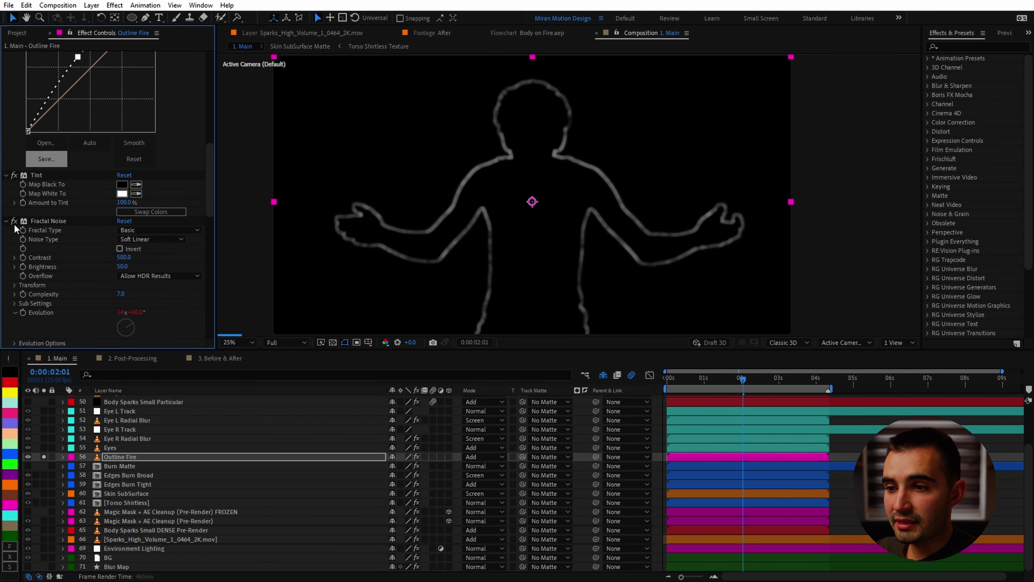
Enable Fast Box Blur 2, Turbulent Displace and Turbulent Displace 2 on the Outline Fire layer.
{"action": "scroll", "coordinate": [24, 225], "scroll_direction": "down", "scroll_amount": 3}
{"action": "scroll", "coordinate": [24, 225], "scroll_direction": "down", "scroll_amount": 4}
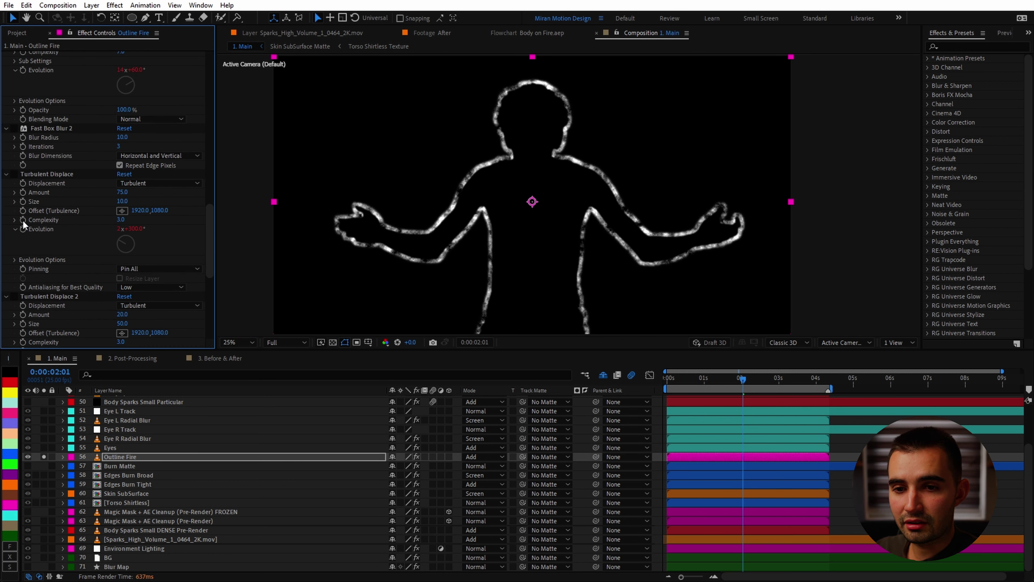
{"action": "left_click", "coordinate": [14, 128]}
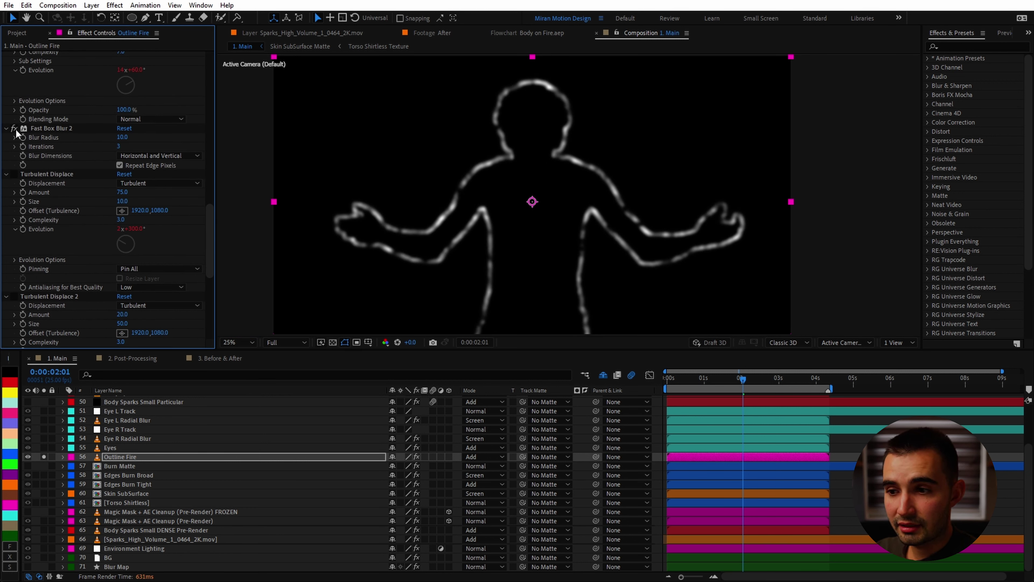
{"action": "scroll", "coordinate": [16, 134], "scroll_direction": "up", "scroll_amount": 1}
{"action": "left_click", "coordinate": [15, 199]}
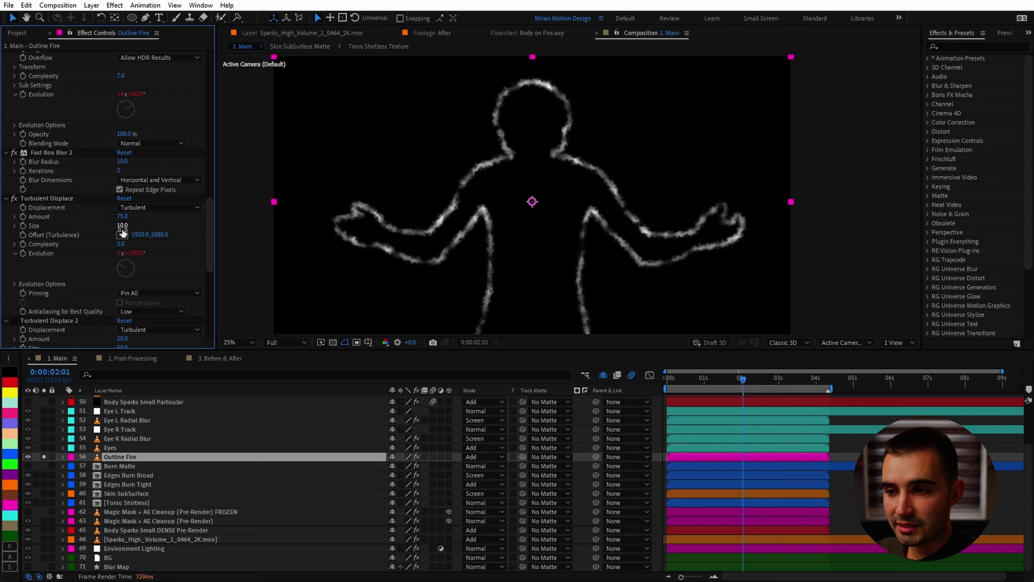
{"action": "scroll", "coordinate": [22, 249], "scroll_direction": "down", "scroll_amount": 2}
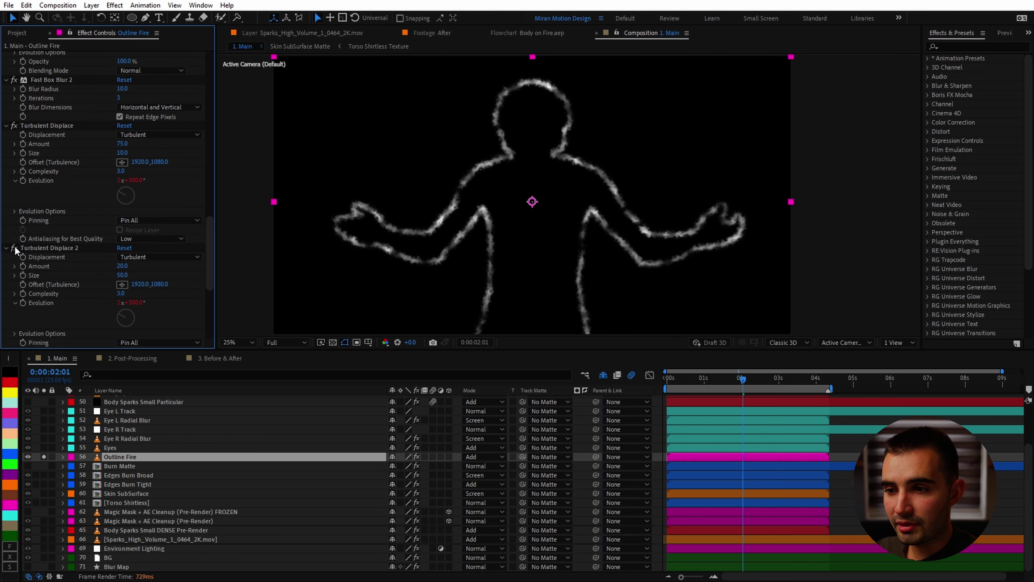
{"action": "left_click", "coordinate": [15, 250]}
{"action": "scroll", "coordinate": [130, 285], "scroll_direction": "down", "scroll_amount": 2}
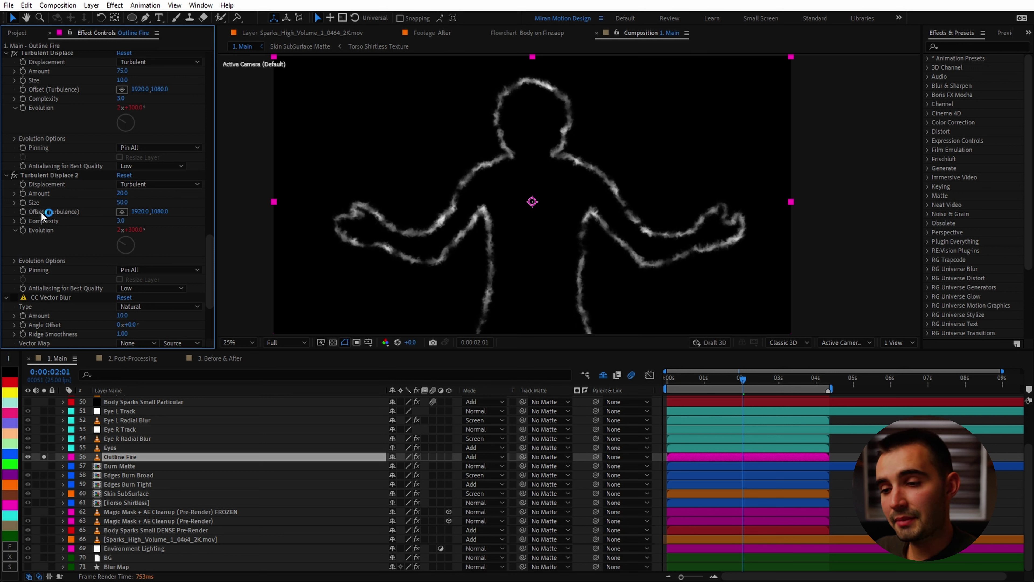
Enable CC Vector Blur and the orange VC Color Vibrance on the Outline Fire layer.
{"action": "scroll", "coordinate": [17, 301], "scroll_direction": "down", "scroll_amount": 3}
{"action": "left_click", "coordinate": [14, 200]}
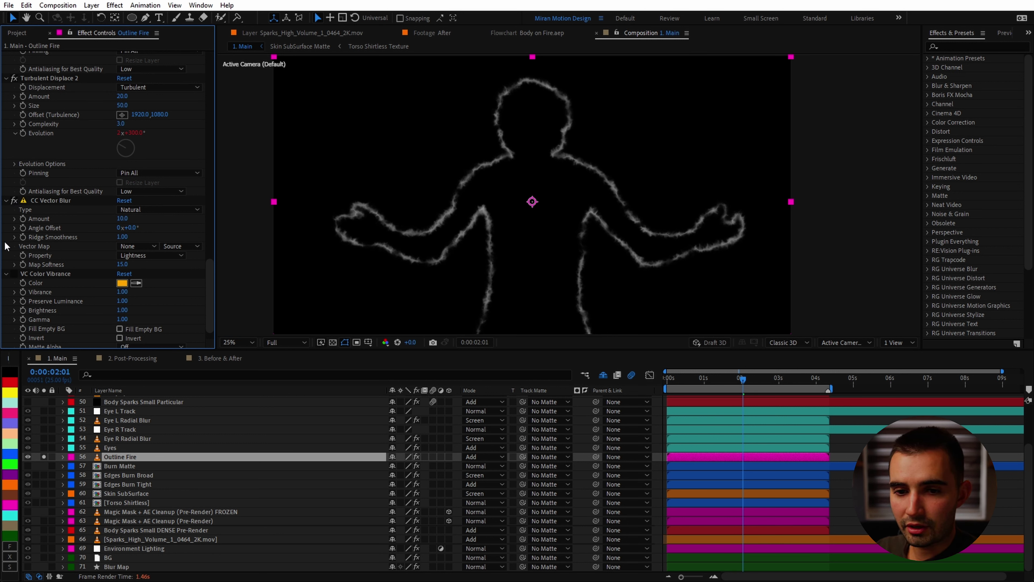
{"action": "left_click", "coordinate": [13, 273]}
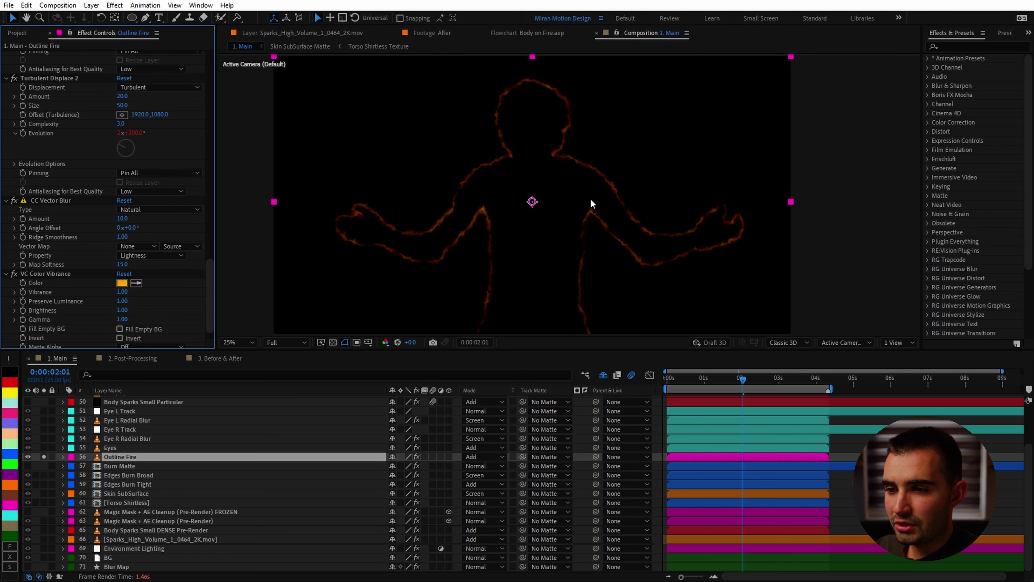
{"action": "key", "text": "period"}
{"action": "scroll", "coordinate": [193, 306], "scroll_direction": "down", "scroll_amount": 1}
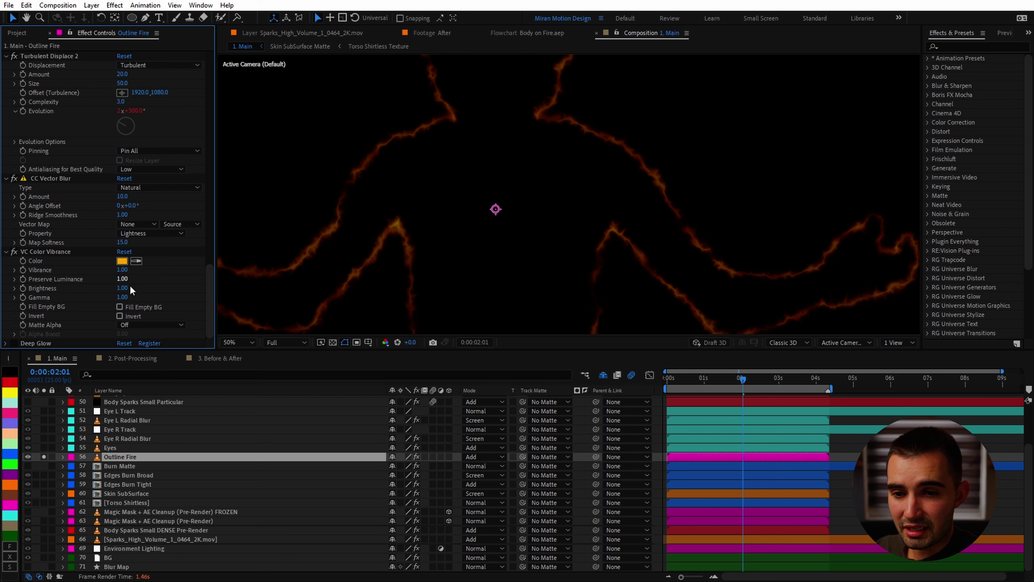
Solo the Magic Mask + AE Cleanup (Pre-Render) layer alongside Outline Fire and enable the outline's Deep Glow effect.
{"action": "left_click", "coordinate": [44, 521]}
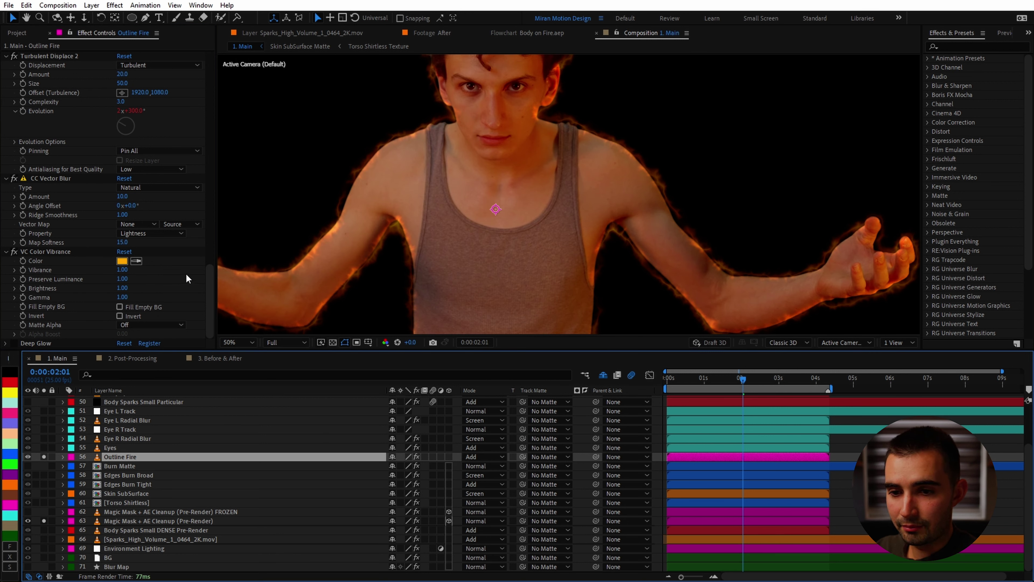
{"action": "left_click", "coordinate": [16, 346]}
{"action": "scroll", "coordinate": [669, 237], "scroll_direction": "down", "scroll_amount": 1}
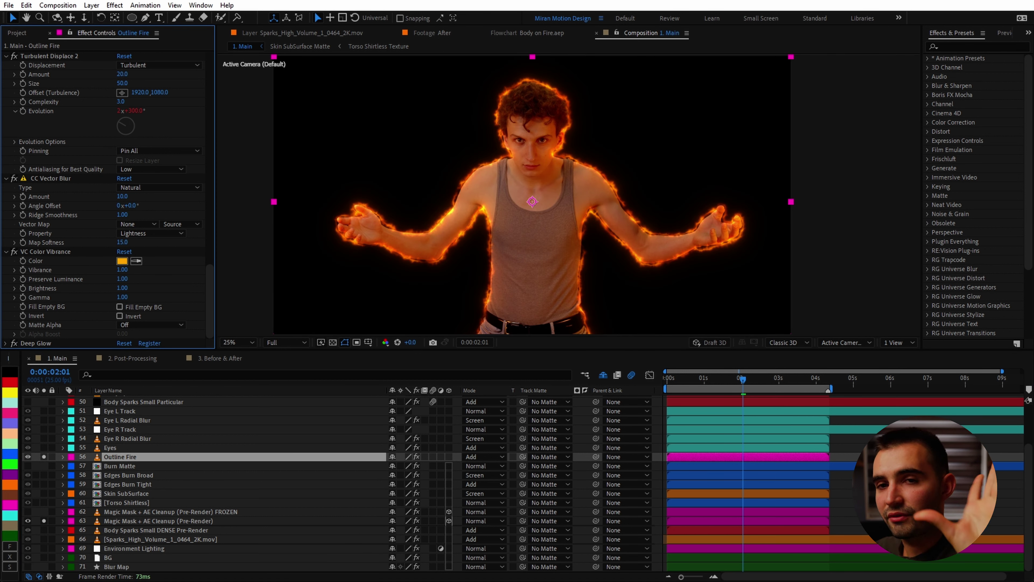
Open the isolated Eyes layer in Mocha AE to view the Eye L and Eye R tracked shapes, and return to After Effects.
{"action": "key", "text": "ctrl+Up"}
{"action": "scroll", "coordinate": [228, 412], "scroll_direction": "up", "scroll_amount": 3}
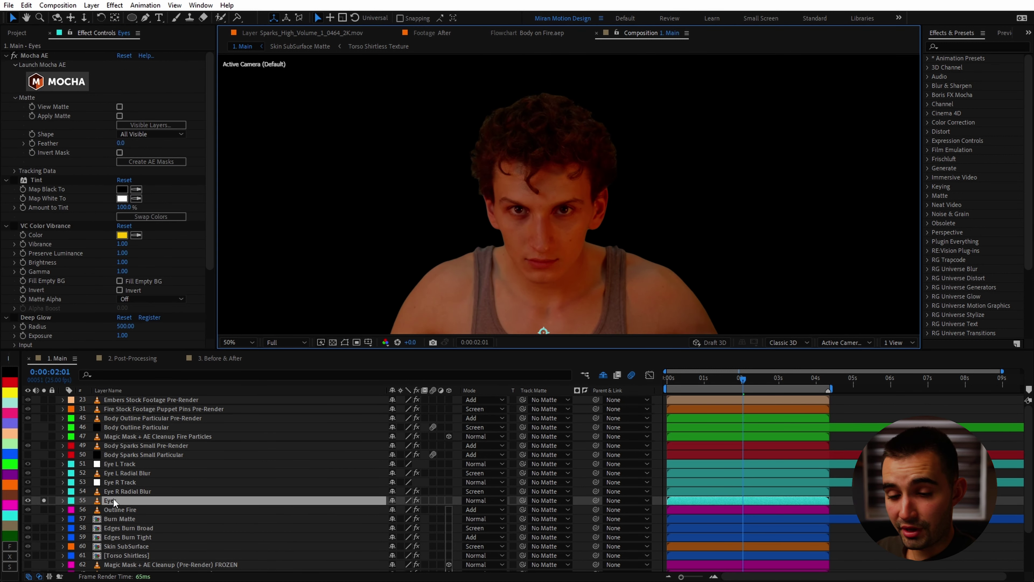
{"action": "key", "text": "slash"}
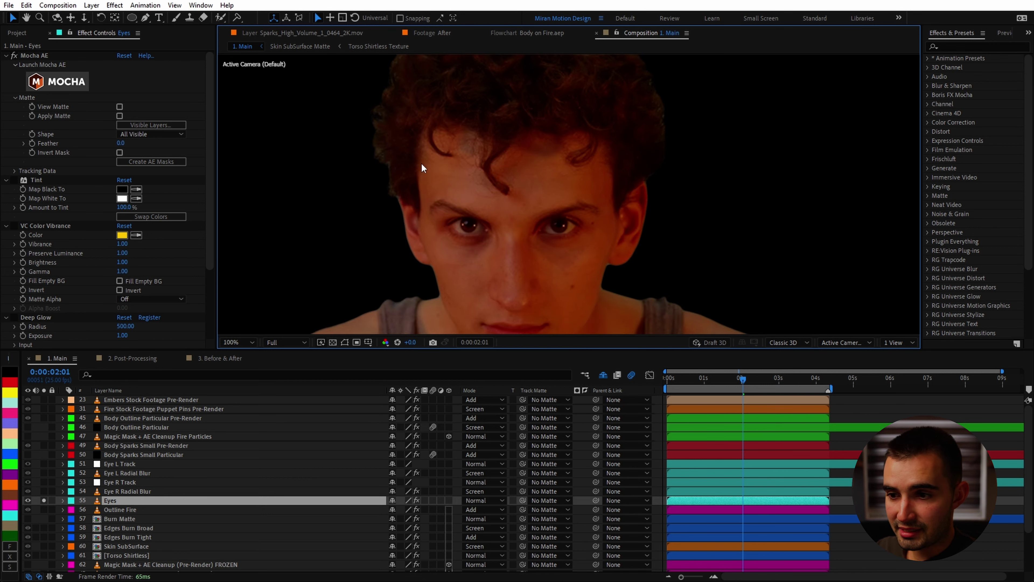
{"action": "left_click", "coordinate": [57, 82]}
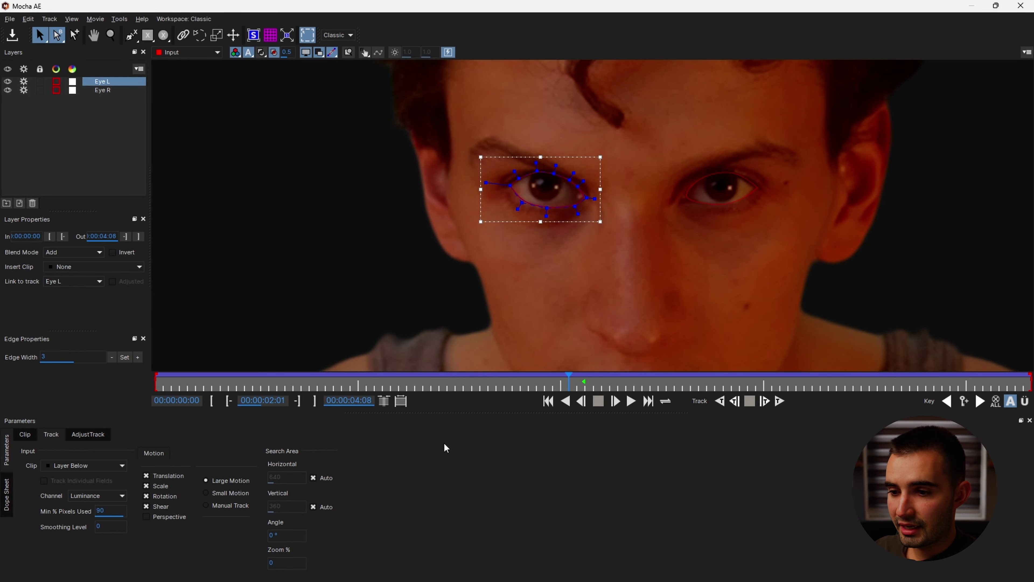
{"action": "left_click", "coordinate": [1020, 6]}
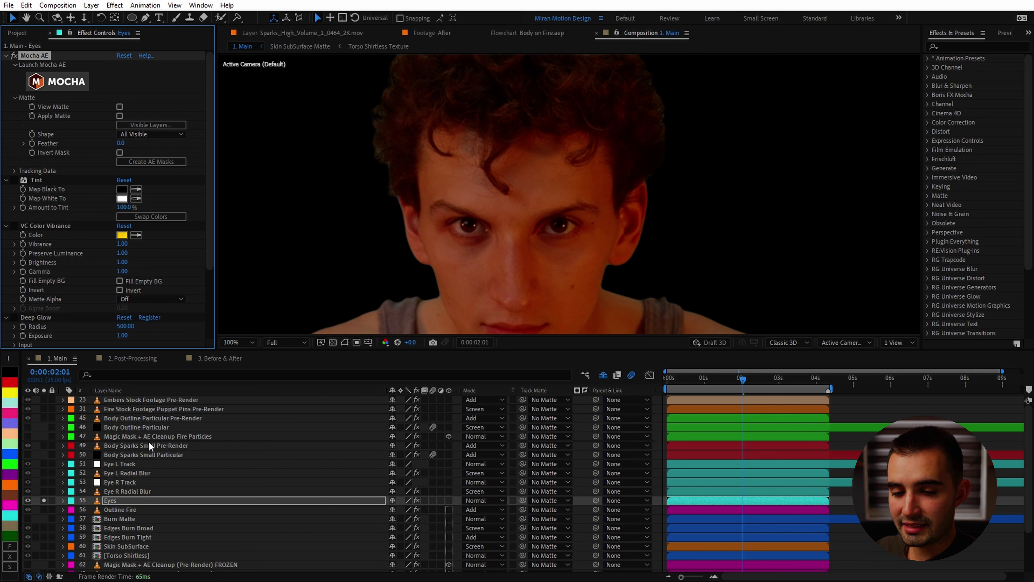
Reveal the Eyes layer's masks and set both Eye L and Eye R to Add mode.
{"action": "key", "text": "m"}
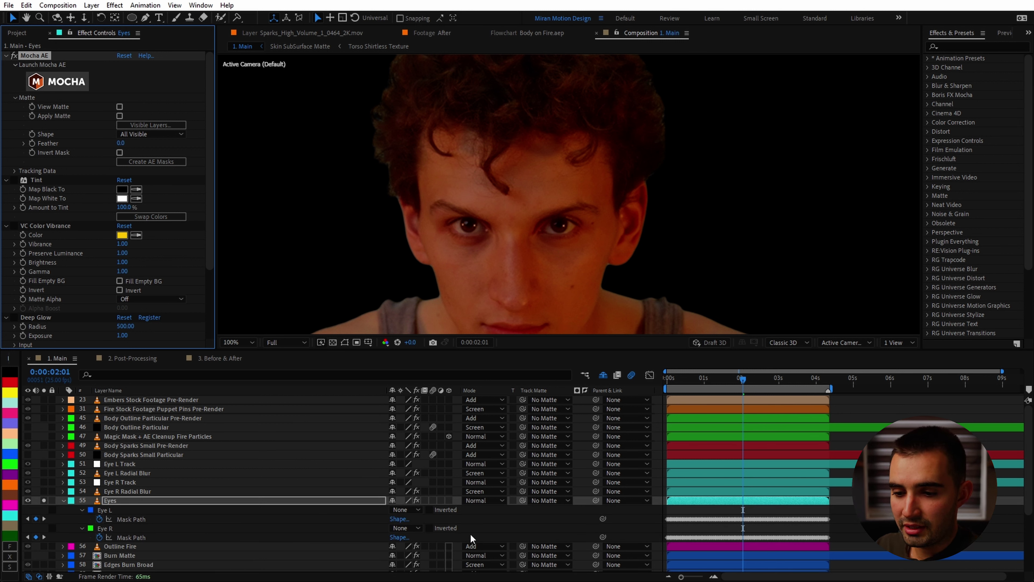
{"action": "left_click", "coordinate": [132, 516]}
{"action": "left_click", "coordinate": [199, 530], "text": "shift"}
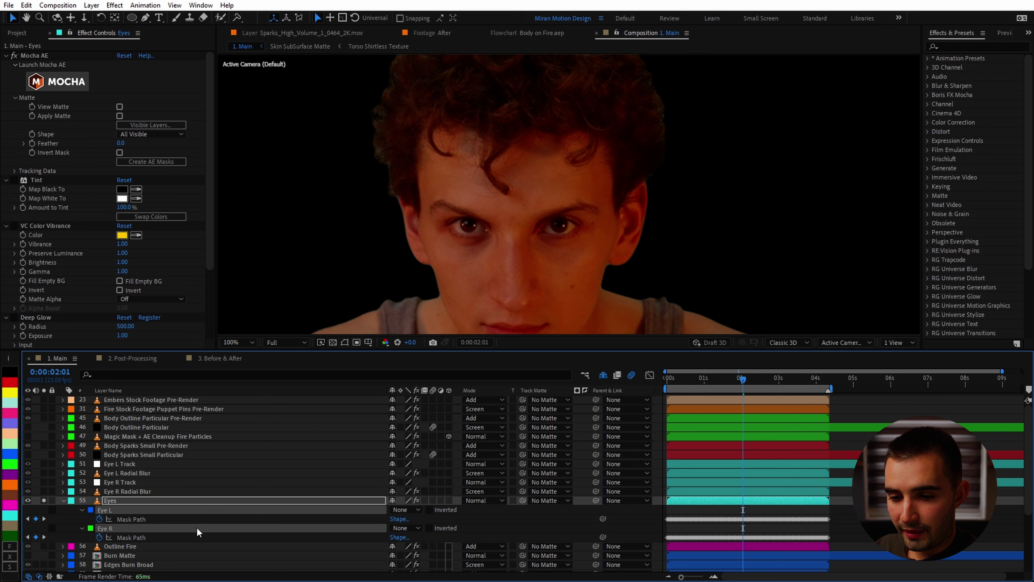
{"action": "left_click", "coordinate": [405, 510]}
{"action": "left_click", "coordinate": [411, 437]}
Enable the Tint, VC Color Vibrance and Deep Glow effects on the Eyes layer.
{"action": "scroll", "coordinate": [244, 469], "scroll_direction": "down", "scroll_amount": 3}
{"action": "left_click", "coordinate": [15, 180]}
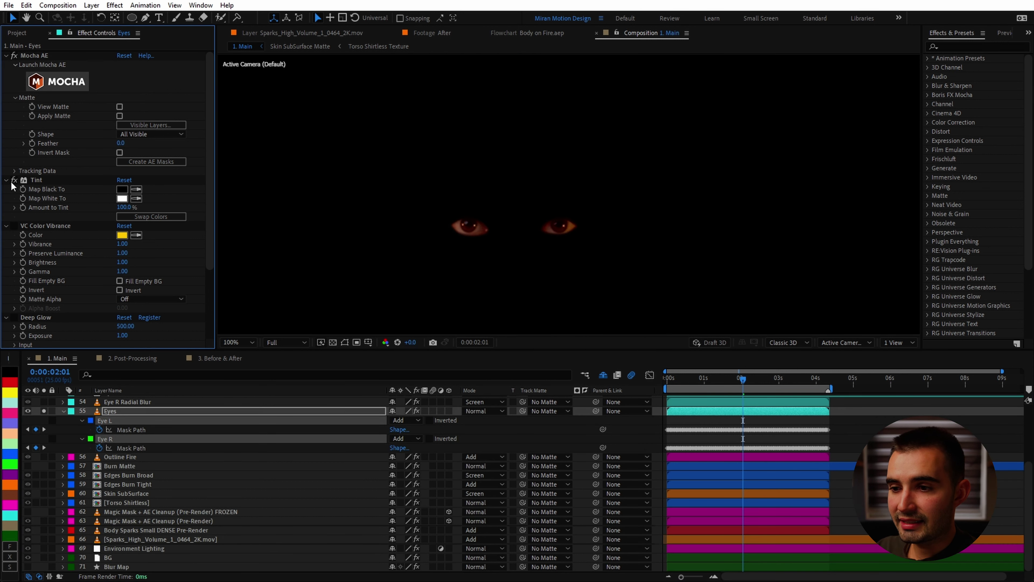
{"action": "left_click", "coordinate": [14, 225]}
{"action": "scroll", "coordinate": [27, 228], "scroll_direction": "down", "scroll_amount": 5}
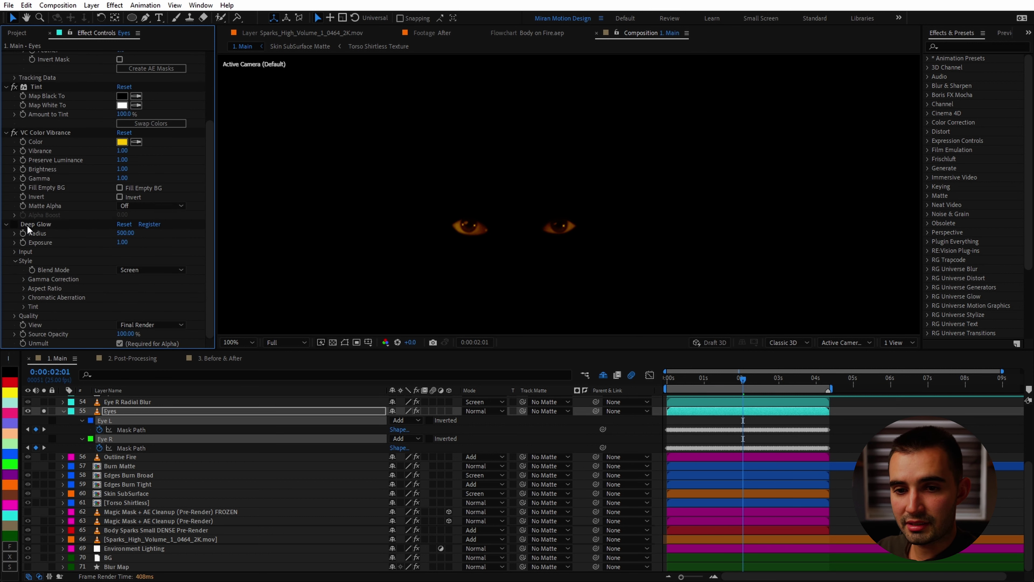
{"action": "left_click", "coordinate": [14, 224]}
Set the Eyes layer's blending mode to Add and solo the Magic Mask + AE Cleanup (Pre-Render) layer with it.
{"action": "left_click", "coordinate": [375, 411]}
{"action": "left_click", "coordinate": [483, 411]}
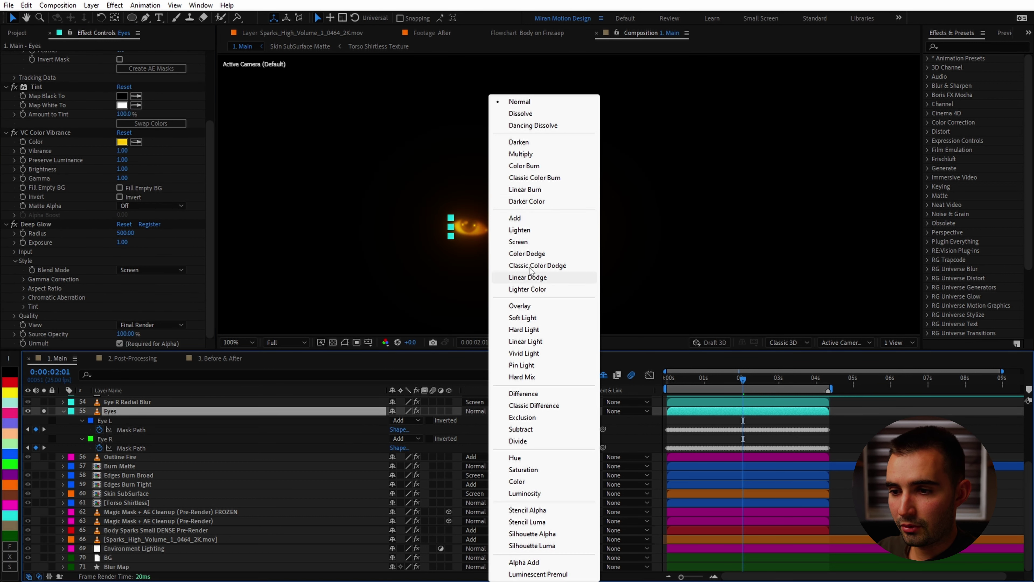
{"action": "left_click", "coordinate": [505, 218]}
{"action": "left_click", "coordinate": [43, 521]}
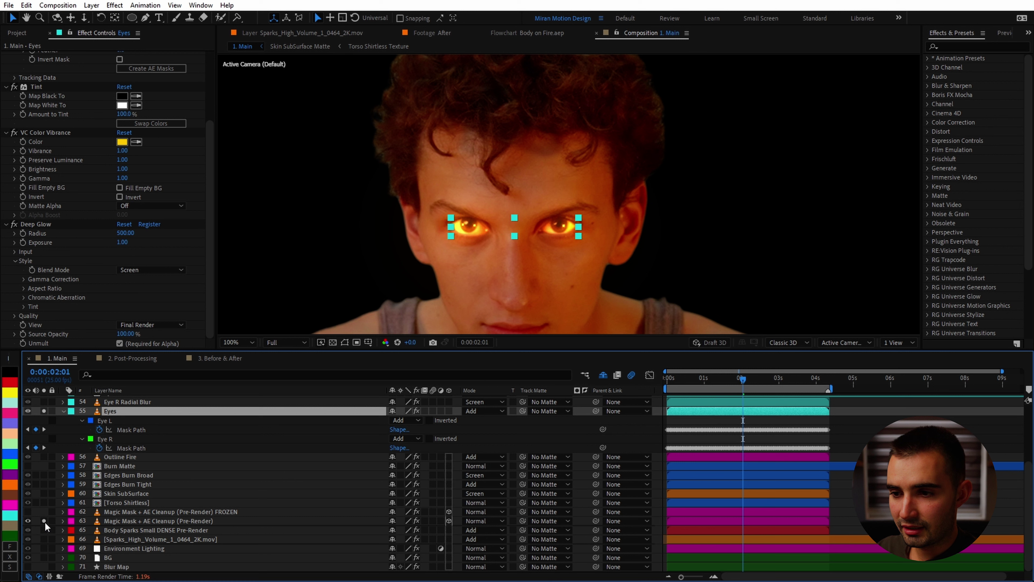
{"action": "left_click", "coordinate": [44, 410]}
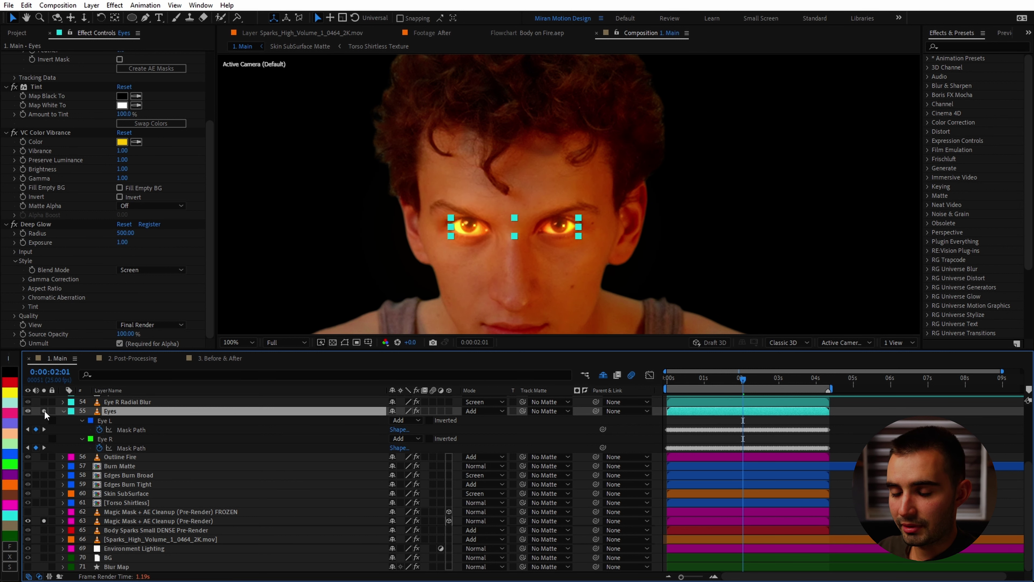
Add the Eye R Radial Blur and Eye L Radial Blur layers to the soloed layers, and select Eye L Radial Blur.
{"action": "scroll", "coordinate": [107, 458], "scroll_direction": "up", "scroll_amount": 3}
{"action": "left_click", "coordinate": [104, 485]}
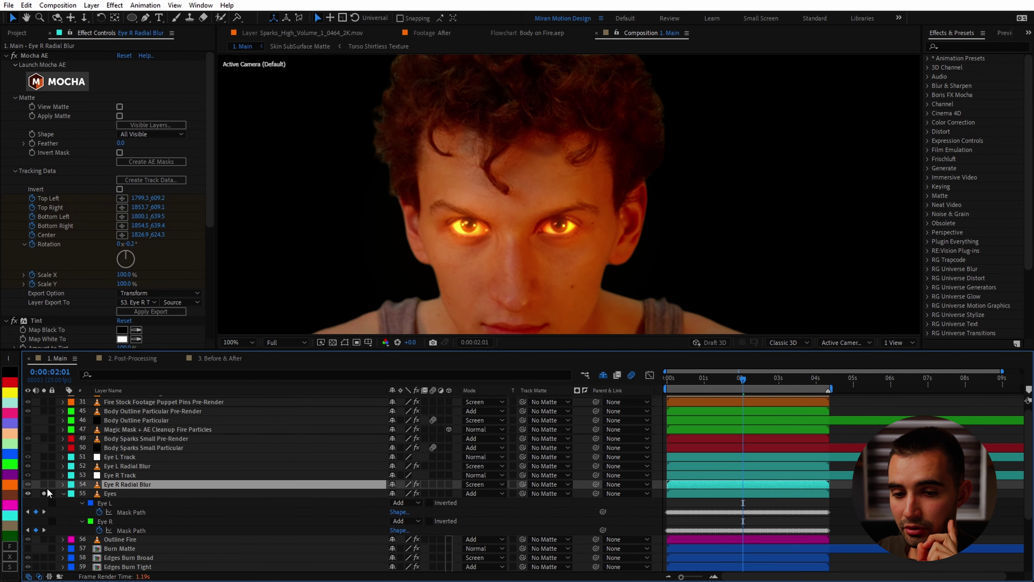
{"action": "left_click", "coordinate": [44, 484]}
{"action": "left_click", "coordinate": [44, 466]}
{"action": "left_click", "coordinate": [163, 466]}
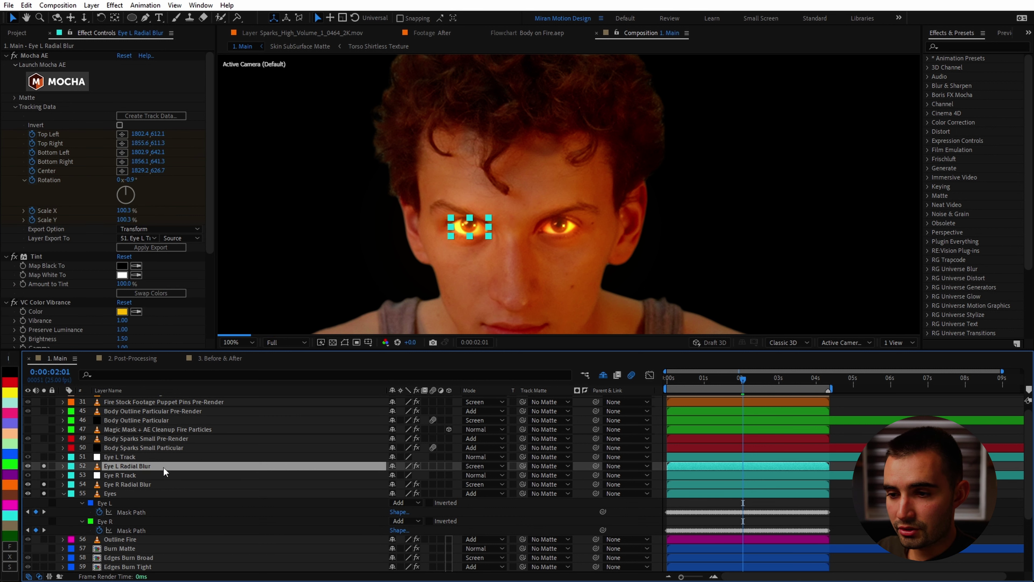
{"action": "left_click", "coordinate": [156, 483]}
{"action": "left_click", "coordinate": [154, 468]}
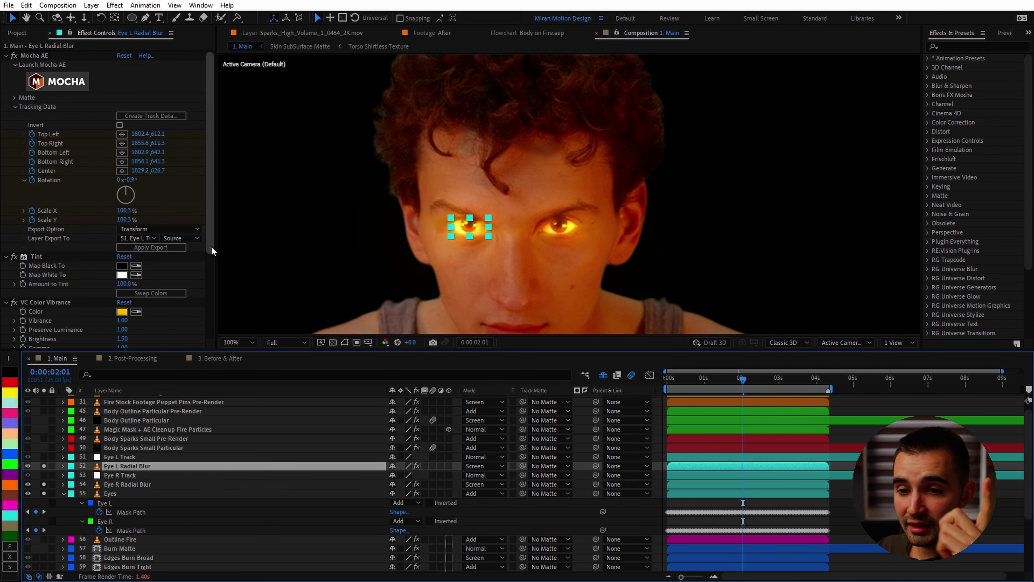
Examine CC Radial Fast Blur on the Eye L Radial Blur layer with the Eyes layer unsoloed.
{"action": "left_click_drag", "start_coordinate": [210, 231], "coordinate": [210, 315]}
{"action": "left_click", "coordinate": [49, 270]}
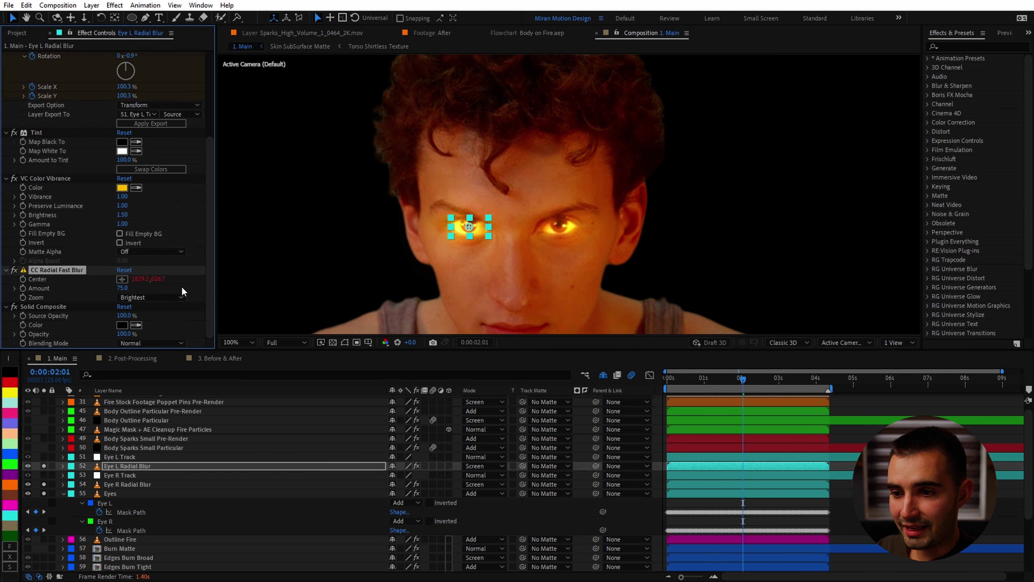
{"action": "left_click", "coordinate": [44, 494]}
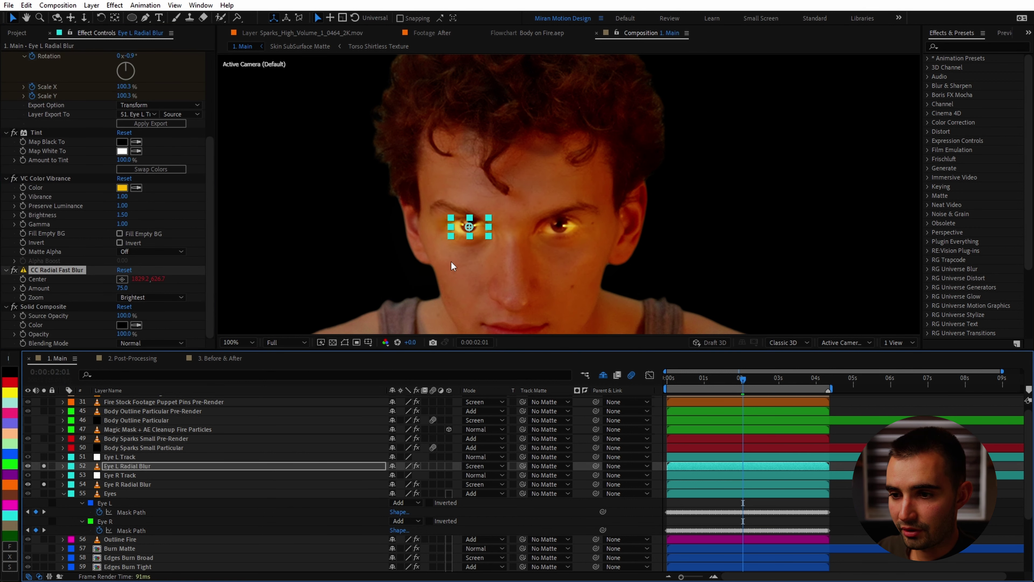
{"action": "scroll", "coordinate": [509, 228], "scroll_direction": "up", "scroll_amount": 2}
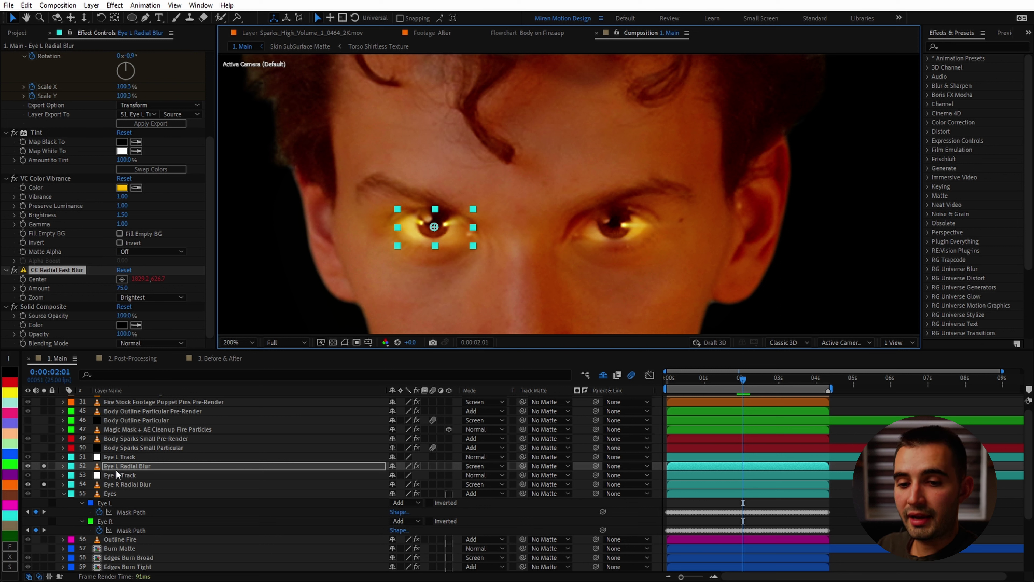
Compare the Eye L and Eye R Radial Blur layers and select CC Radial Fast Blur on Eye L Radial Blur.
{"action": "left_click", "coordinate": [127, 468]}
{"action": "left_click", "coordinate": [131, 484]}
{"action": "left_click", "coordinate": [133, 467]}
{"action": "left_click", "coordinate": [133, 493]}
{"action": "left_click", "coordinate": [145, 467]}
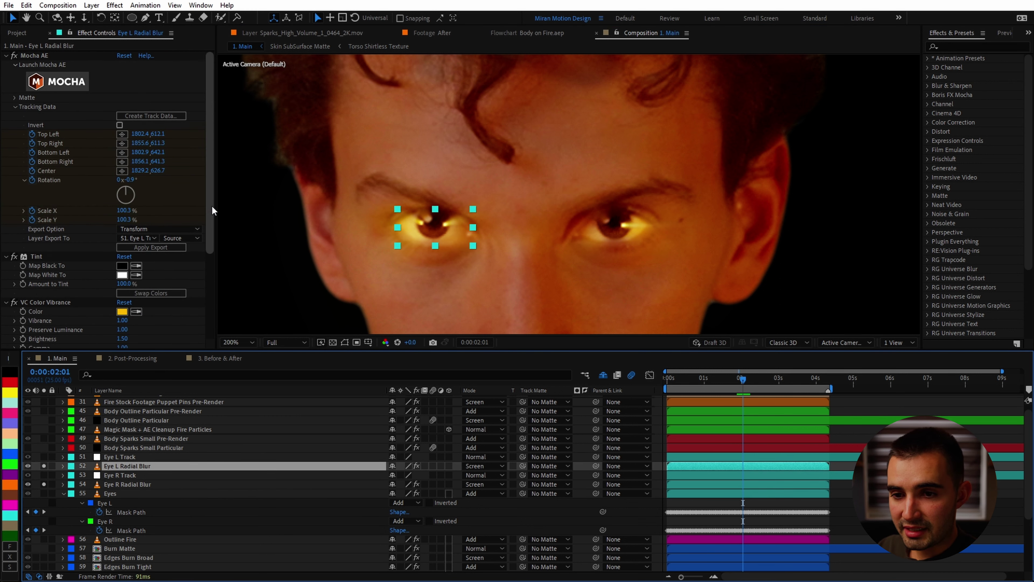
{"action": "scroll", "coordinate": [209, 250], "scroll_direction": "down", "scroll_amount": 3}
{"action": "left_click", "coordinate": [59, 272]}
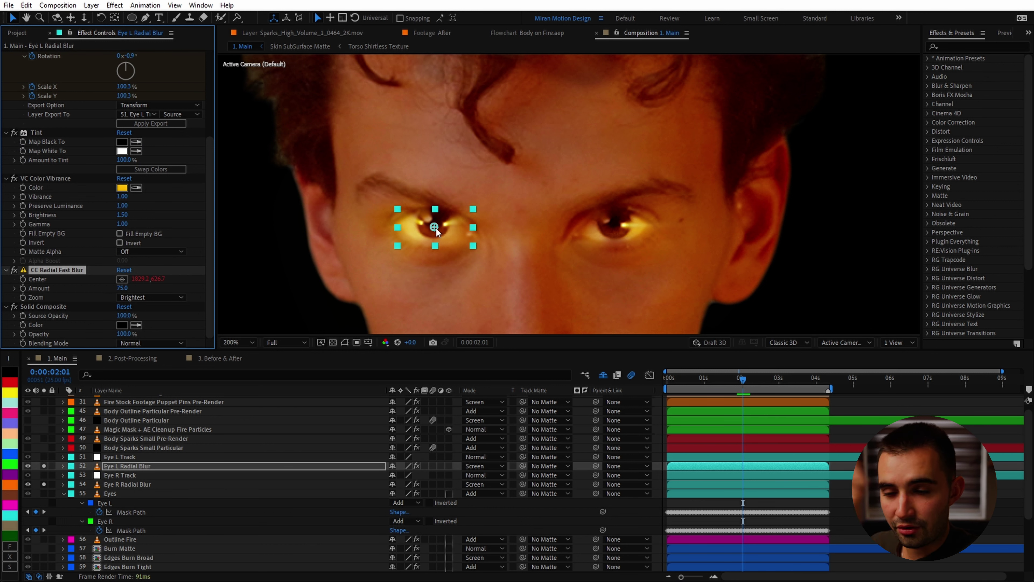
Solo the Eye L Track and Eye R Track nulls alongside the radial blur layers and select each null.
{"action": "left_click", "coordinate": [122, 464]}
{"action": "left_click", "coordinate": [109, 458]}
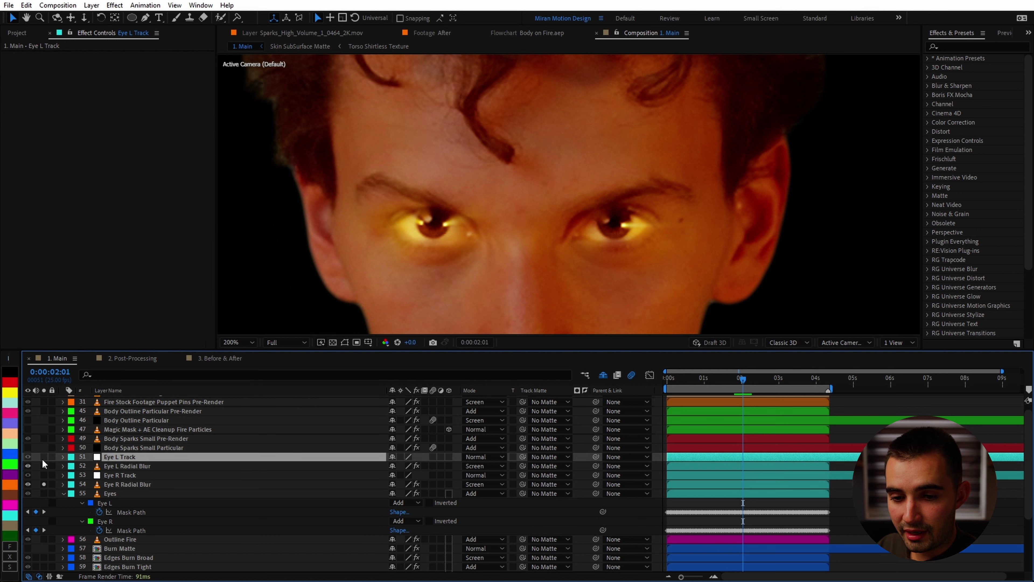
{"action": "left_click", "coordinate": [44, 457]}
{"action": "left_click", "coordinate": [44, 475]}
{"action": "left_click", "coordinate": [130, 465]}
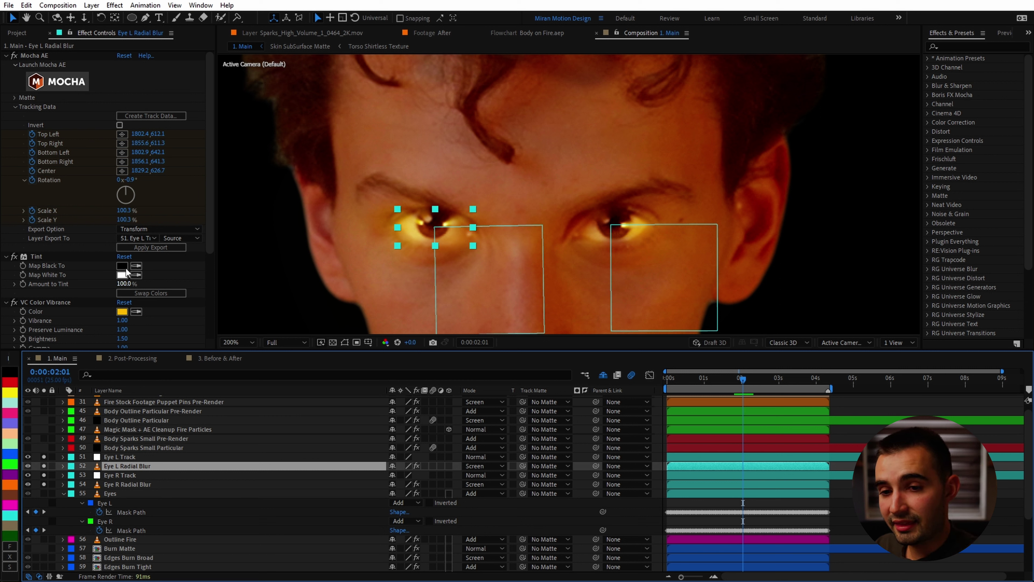
{"action": "left_click", "coordinate": [124, 457]}
{"action": "left_click", "coordinate": [132, 475]}
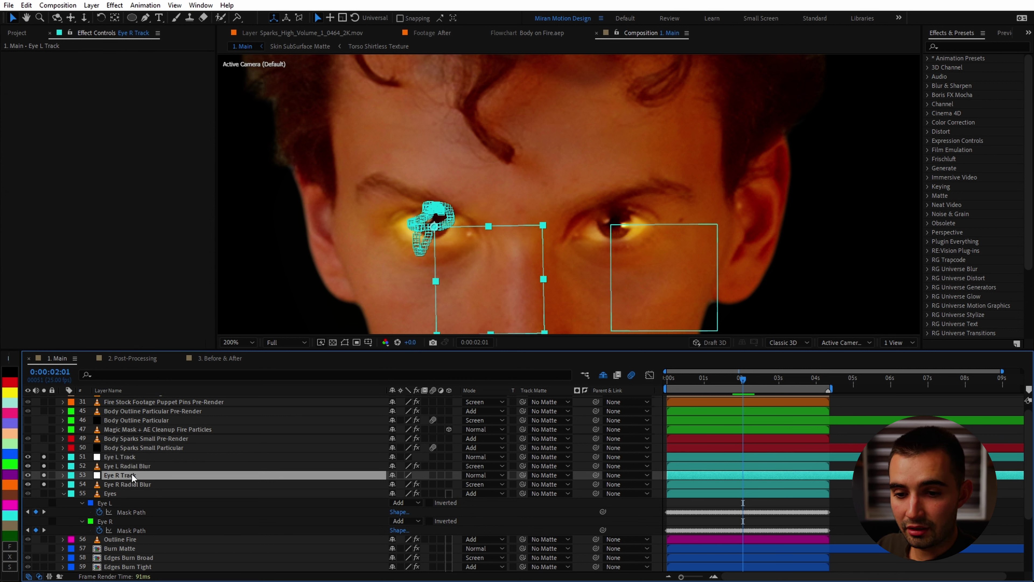
Reveal the Center property of CC Radial Fast Blur on Eye L Radial Blur and the Position of Eye L Track.
{"action": "left_click", "coordinate": [137, 467]}
{"action": "scroll", "coordinate": [25, 290], "scroll_direction": "down", "scroll_amount": 5}
{"action": "double_click", "coordinate": [42, 280]}
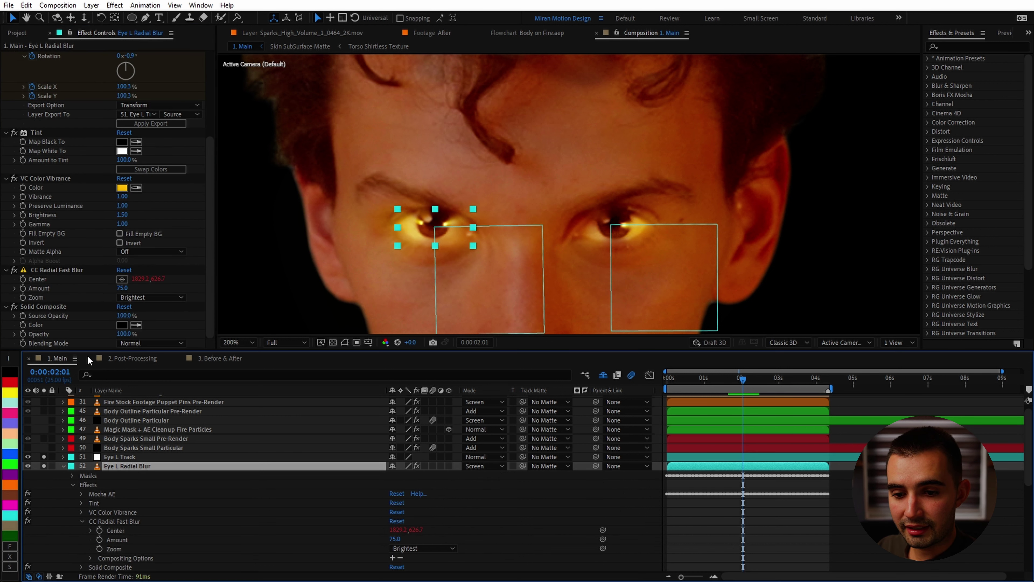
{"action": "left_click", "coordinate": [137, 460]}
{"action": "key", "text": "p"}
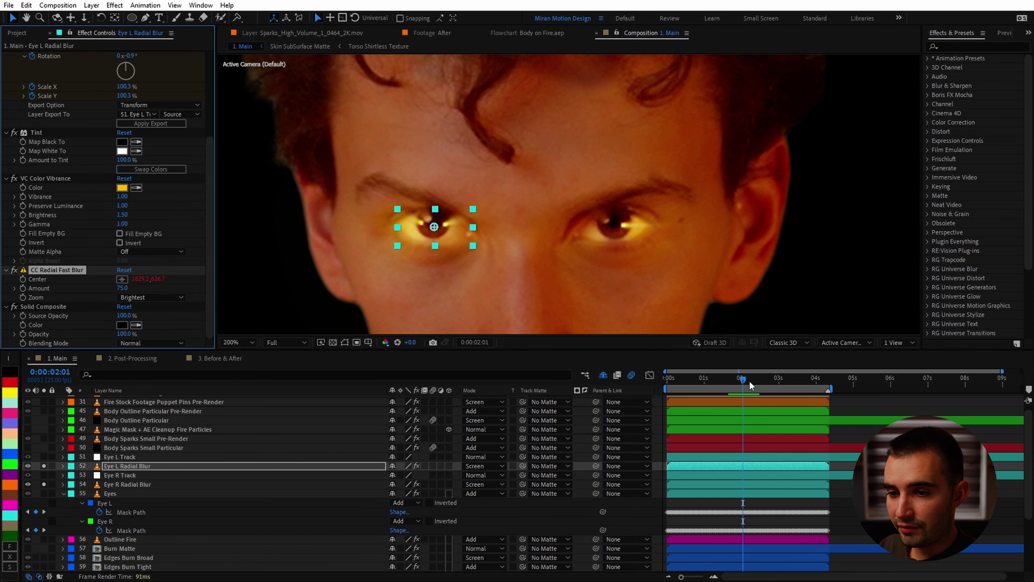
Select both eye radial blur layers at 0:00:01:22, solo the Eyes layer with them and toggle their solo state to compare the glow.
{"action": "mouse_move", "coordinate": [749, 381]}
{"action": "left_mouse_down"}
{"action": "mouse_move", "coordinate": [790, 383]}
{"action": "mouse_move", "coordinate": [721, 381]}
{"action": "mouse_move", "coordinate": [737, 387]}
{"action": "left_mouse_up"}
{"action": "key", "text": "ctrl+Down"}
{"action": "key", "text": "ctrl+Down"}
{"action": "left_click", "coordinate": [143, 469], "text": "ctrl"}
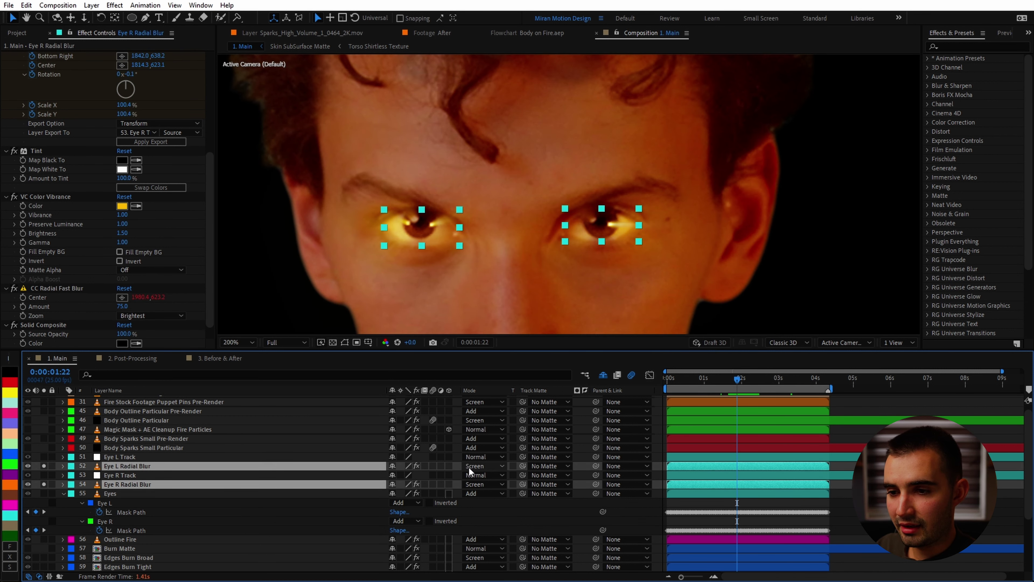
{"action": "left_click", "coordinate": [44, 495], "text": "alt"}
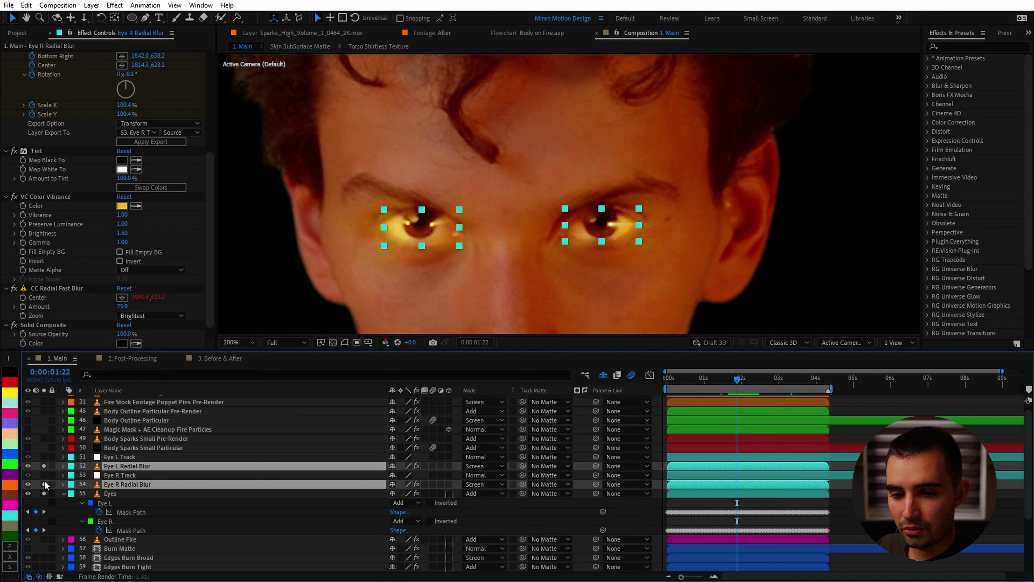
{"action": "left_click", "coordinate": [43, 466]}
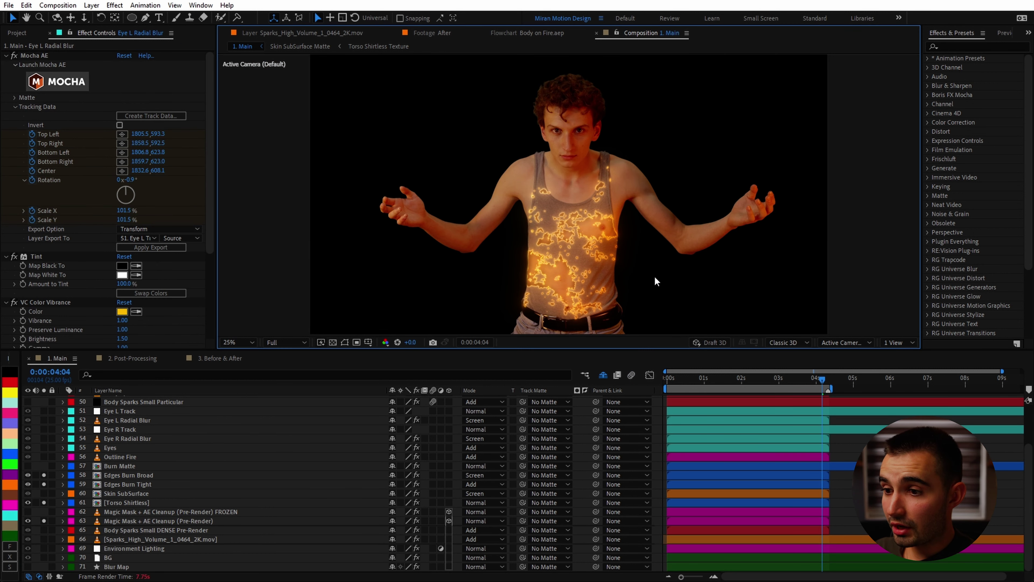
Open the Torso Shirtless precomp and the Torso Shirtless Mesh Stabilized precomp nested inside it.
{"action": "scroll", "coordinate": [654, 275], "scroll_direction": "up", "scroll_amount": 3}
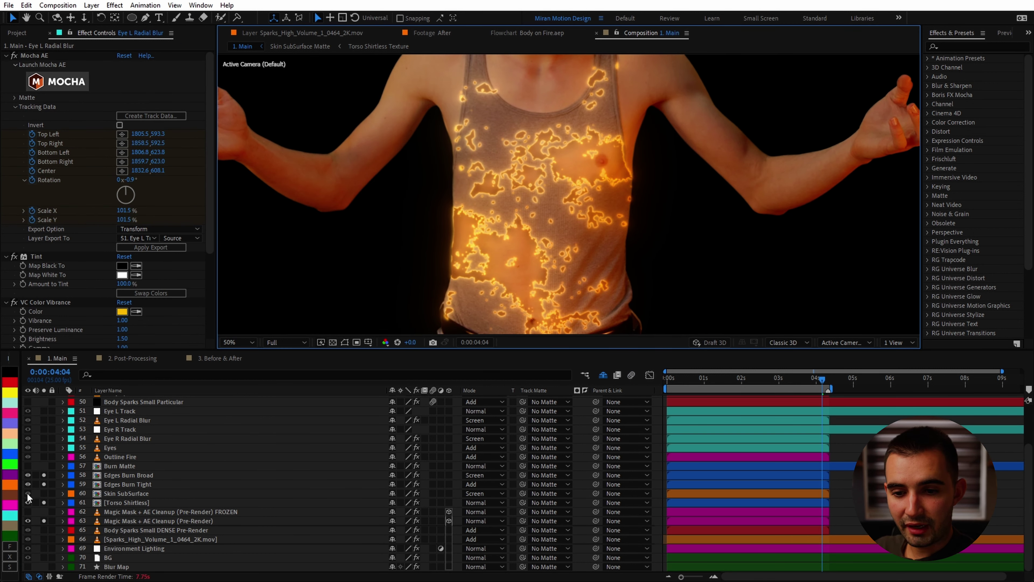
{"action": "double_click", "coordinate": [122, 504]}
{"action": "left_click", "coordinate": [168, 399]}
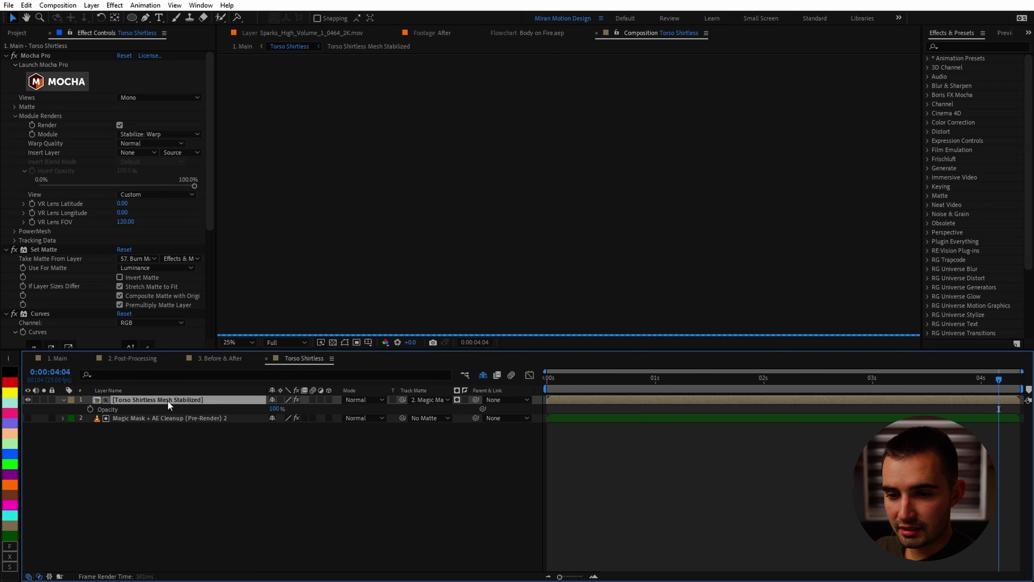
{"action": "double_click", "coordinate": [152, 399]}
{"action": "left_click", "coordinate": [151, 399]}
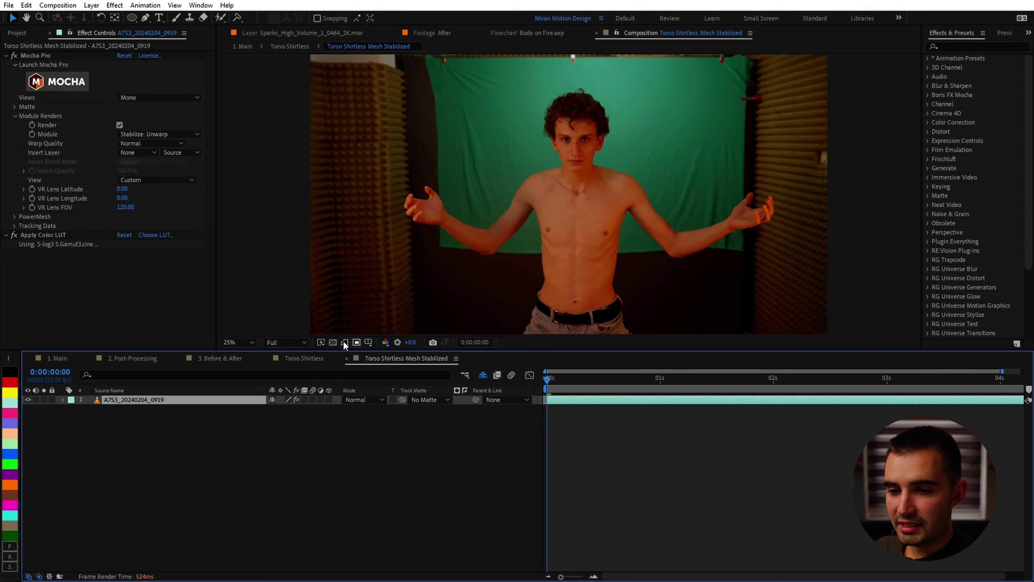
Set the preview resolution to Quarter and scrub the stabilized torso footage to 0:00:02:07.
{"action": "left_click", "coordinate": [285, 342]}
{"action": "left_click", "coordinate": [279, 401]}
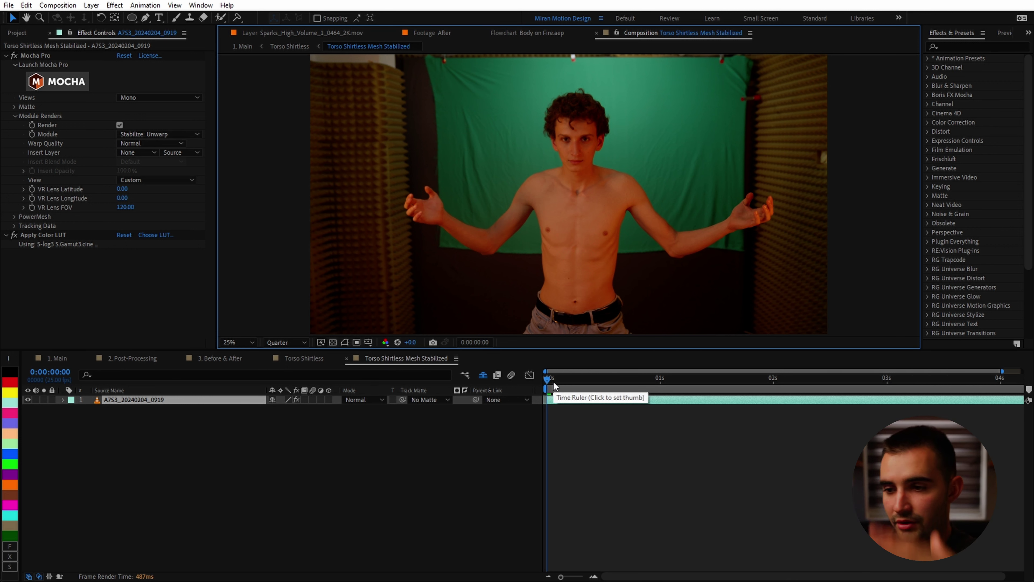
{"action": "left_click_drag", "start_coordinate": [553, 382], "coordinate": [784, 403]}
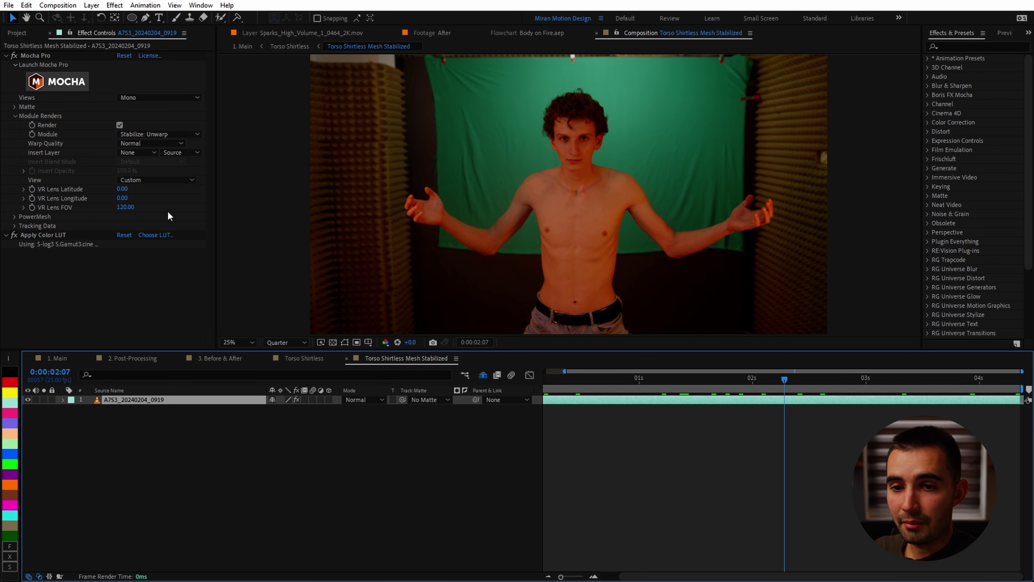
Set the Mocha Pro render module on the torso footage to Stabilize: Unwarp.
{"action": "left_click", "coordinate": [47, 57]}
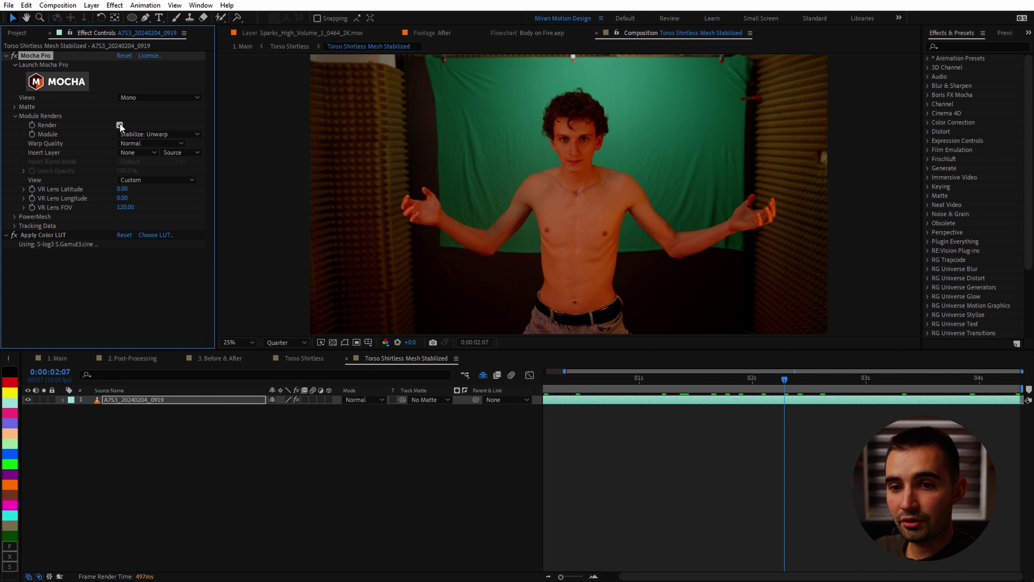
{"action": "left_click", "coordinate": [119, 132]}
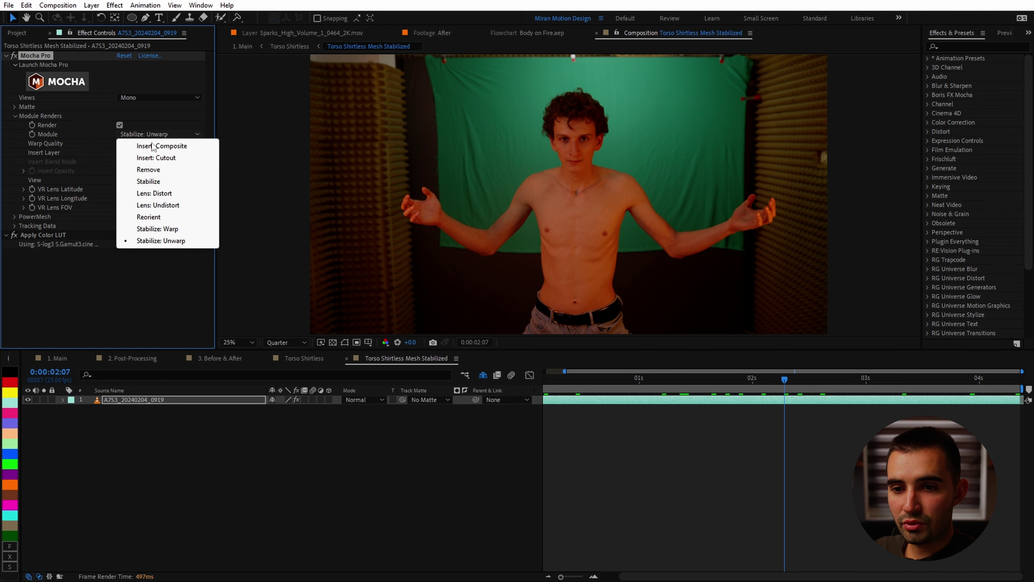
{"action": "left_click", "coordinate": [176, 240]}
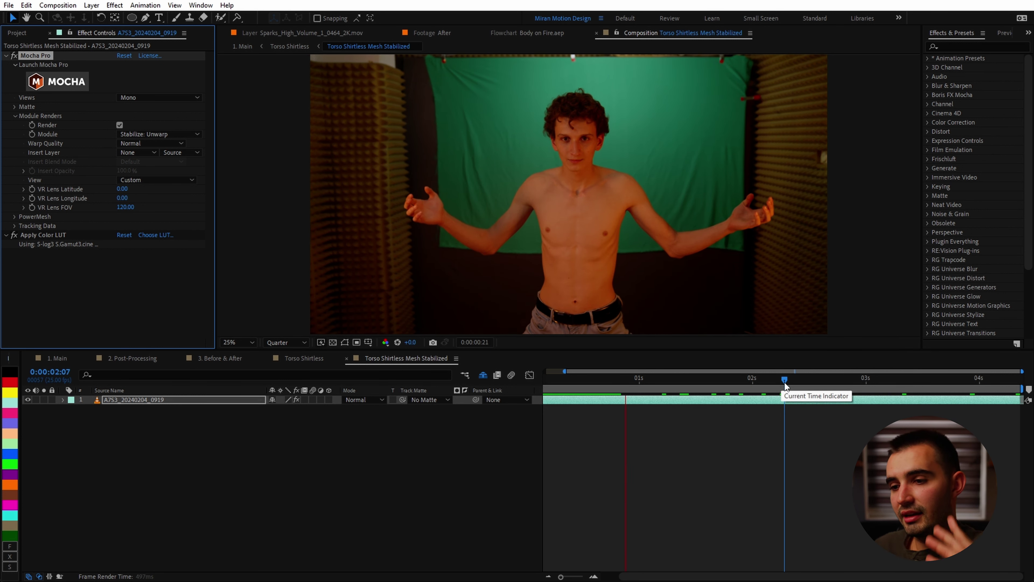
In the Torso Shirtless comp, compare the stabilized torso with Magic Mask + AE Cleanup (Pre-Render) 2 by toggling their visibility.
{"action": "left_click", "coordinate": [309, 360]}
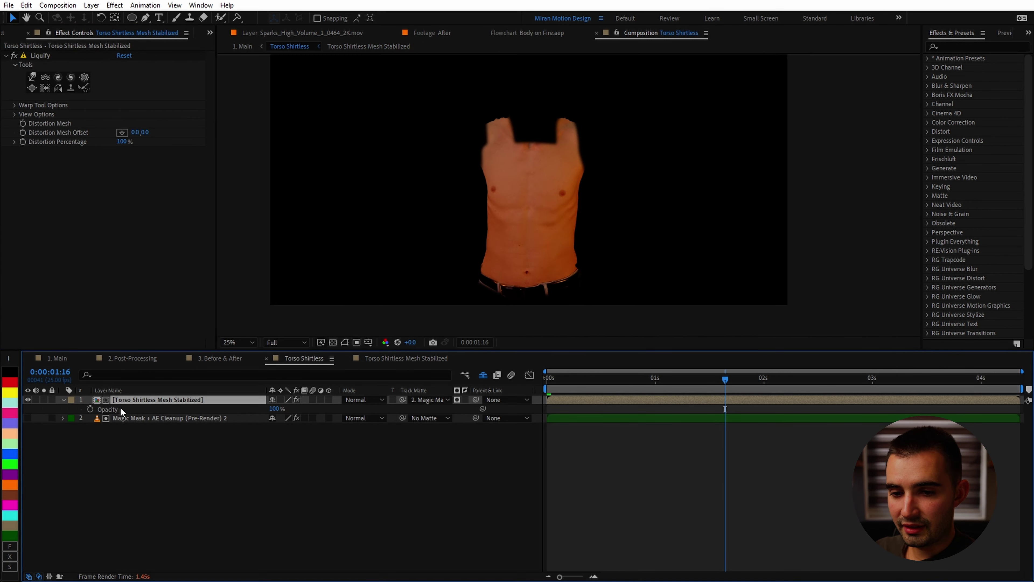
{"action": "left_click", "coordinate": [27, 400]}
{"action": "left_click", "coordinate": [28, 418]}
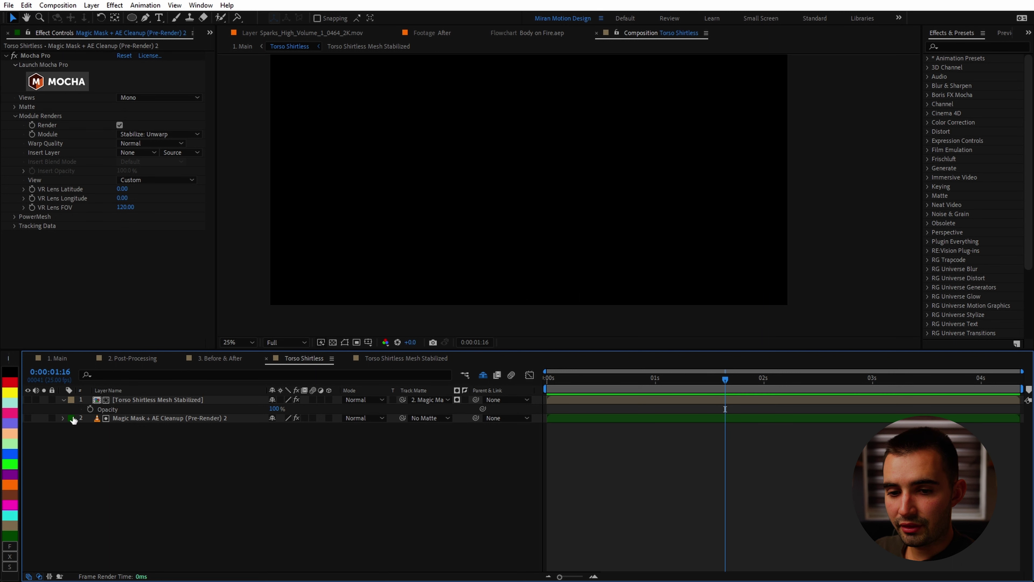
{"action": "left_click", "coordinate": [638, 249]}
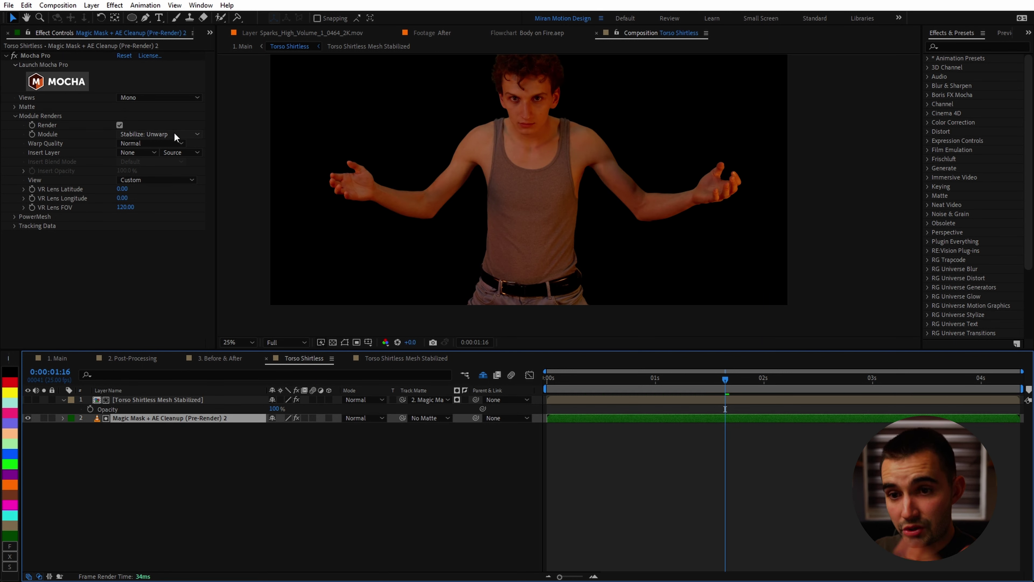
{"action": "key", "text": "Home"}
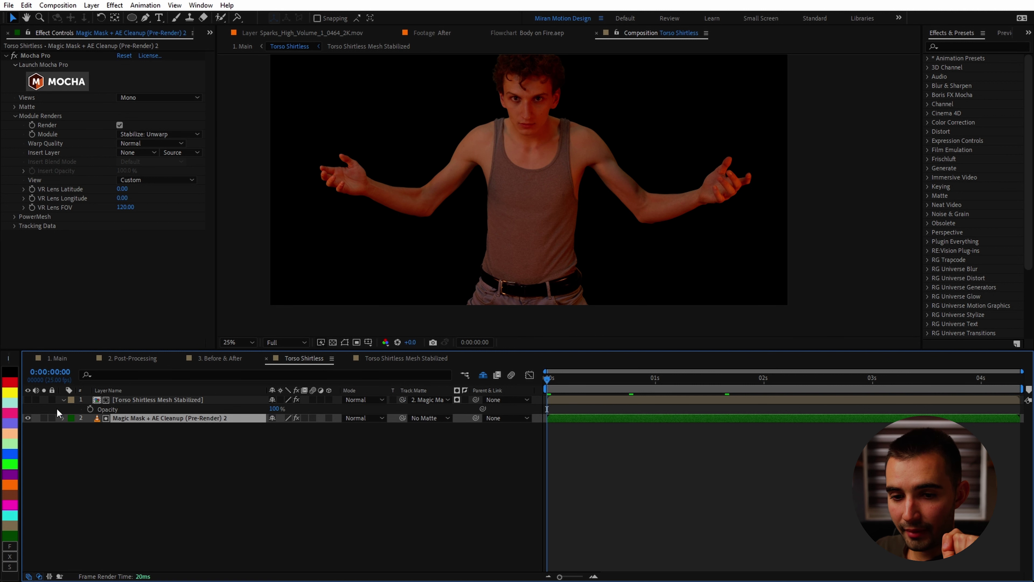
{"action": "left_click", "coordinate": [27, 400]}
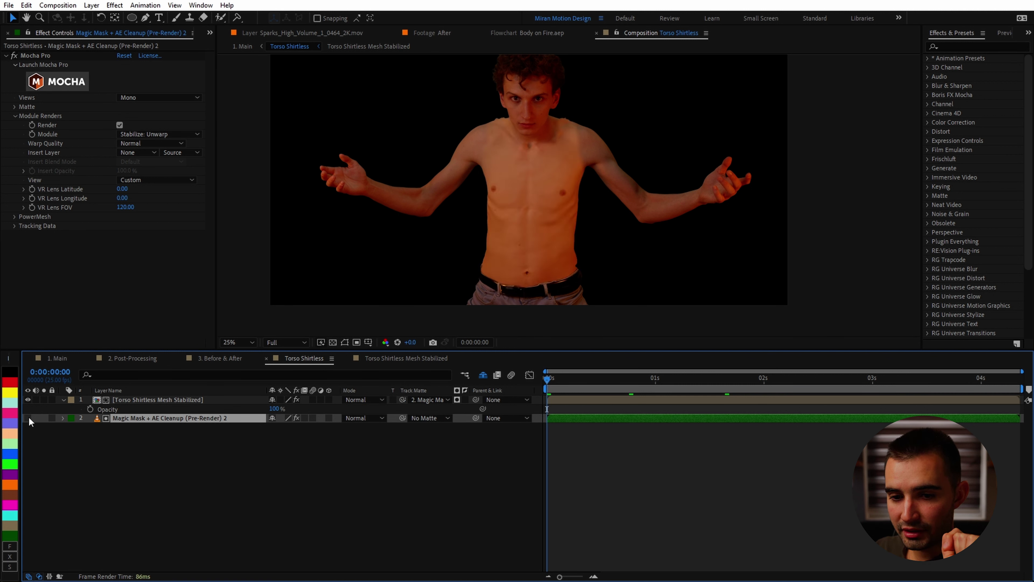
{"action": "left_click", "coordinate": [28, 418]}
Compare the stabilized torso layer with Liquify disabled and enabled, ending at 0:00:01:07.
{"action": "left_click", "coordinate": [185, 399]}
{"action": "left_click", "coordinate": [15, 55]}
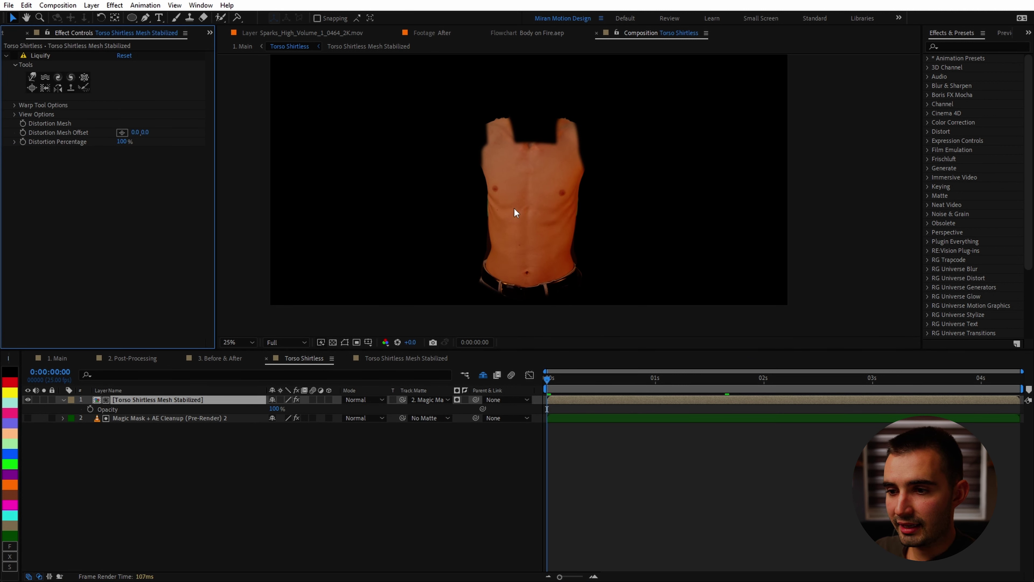
{"action": "scroll", "coordinate": [583, 313], "scroll_direction": "up", "scroll_amount": 1}
{"action": "left_click_drag", "start_coordinate": [629, 378], "coordinate": [938, 389]}
{"action": "left_click_drag", "start_coordinate": [864, 392], "coordinate": [687, 396]}
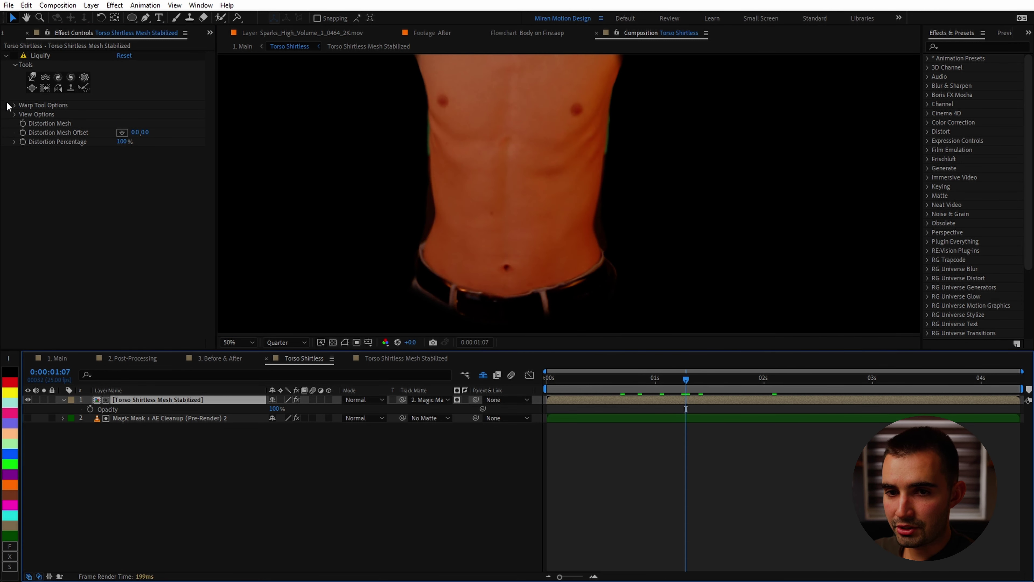
{"action": "left_click", "coordinate": [16, 57]}
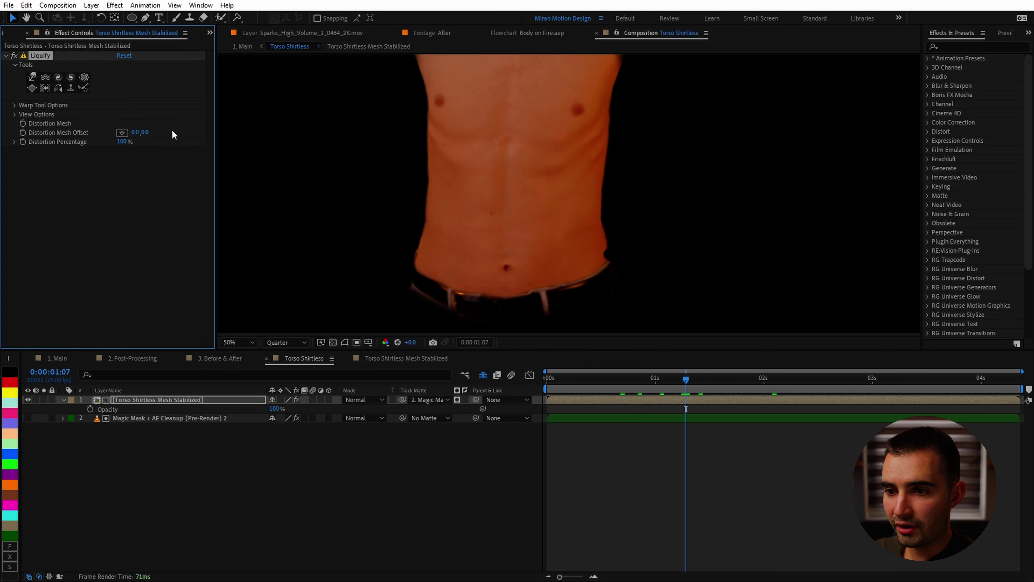
Try to push the area around the navel down toward the belt with a Liquify tool.
{"action": "left_click", "coordinate": [45, 88]}
{"action": "left_click", "coordinate": [594, 222]}
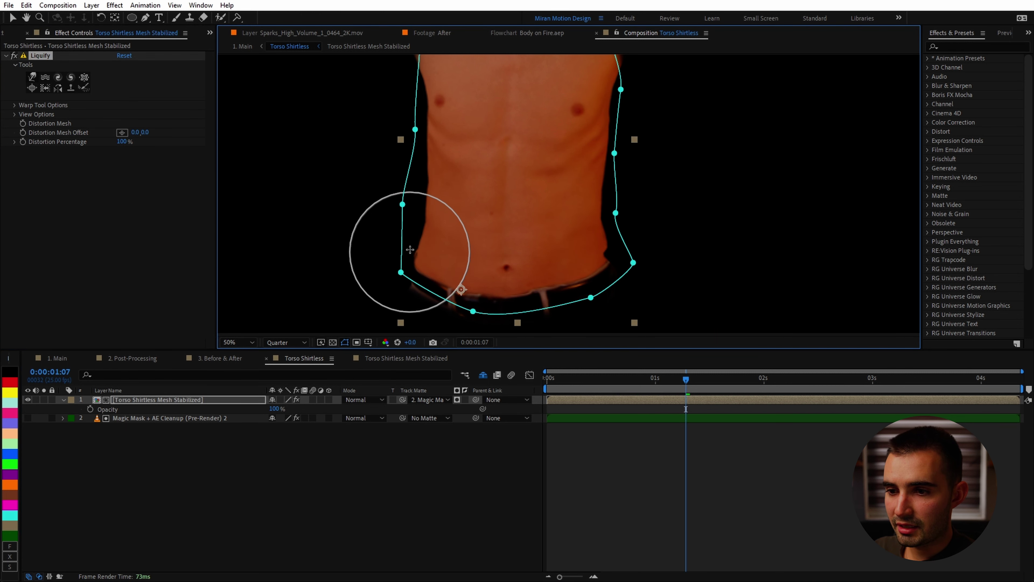
{"action": "left_click_drag", "start_coordinate": [508, 272], "coordinate": [475, 314]}
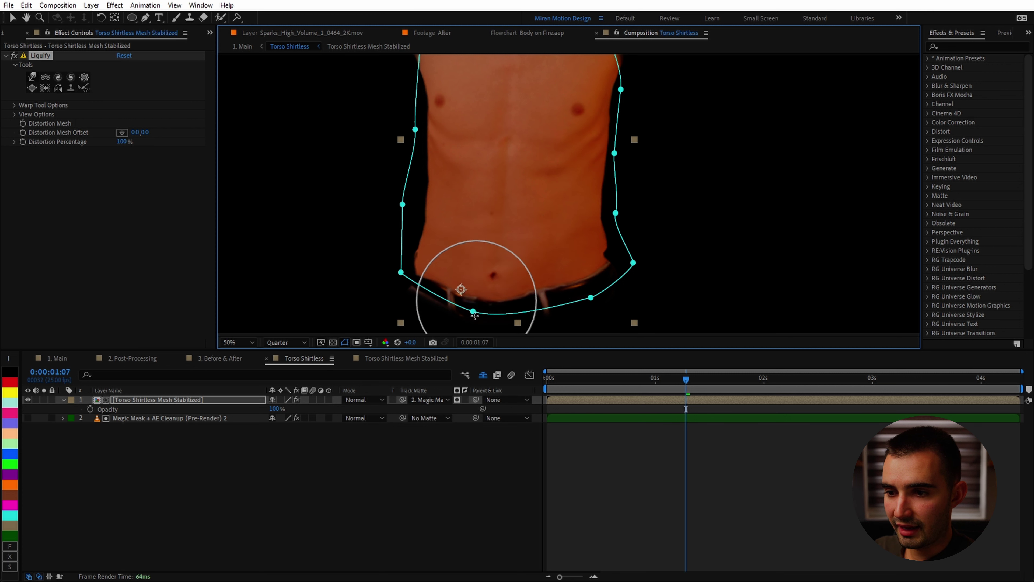
Scrub the full stabilized torso through the timeline to 0:00:03:11 and back to 0:00:02:24.
{"action": "key", "text": "v"}
{"action": "key", "text": "comma"}
{"action": "left_click_drag", "start_coordinate": [686, 378], "coordinate": [925, 383]}
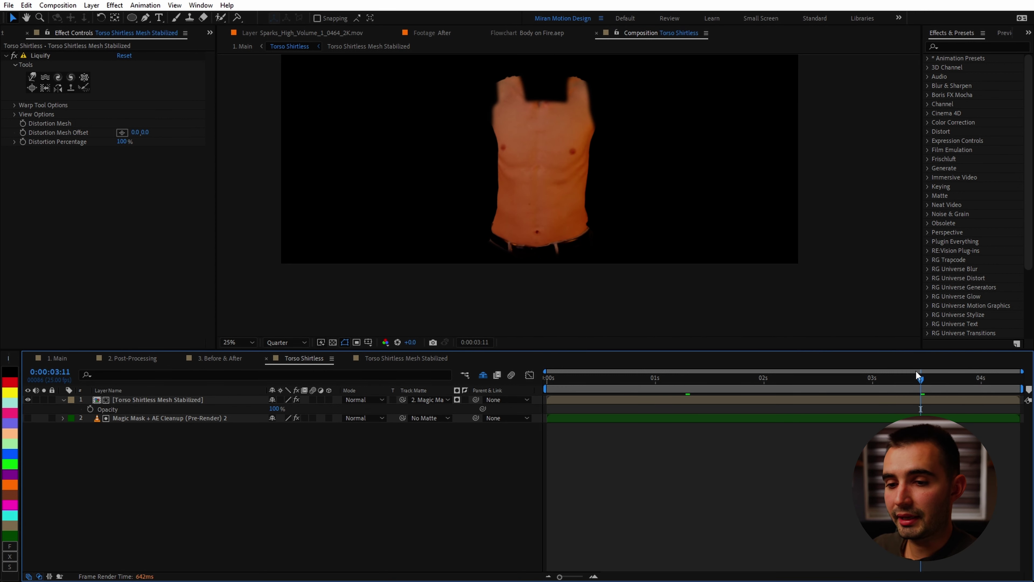
{"action": "left_click", "coordinate": [927, 399]}
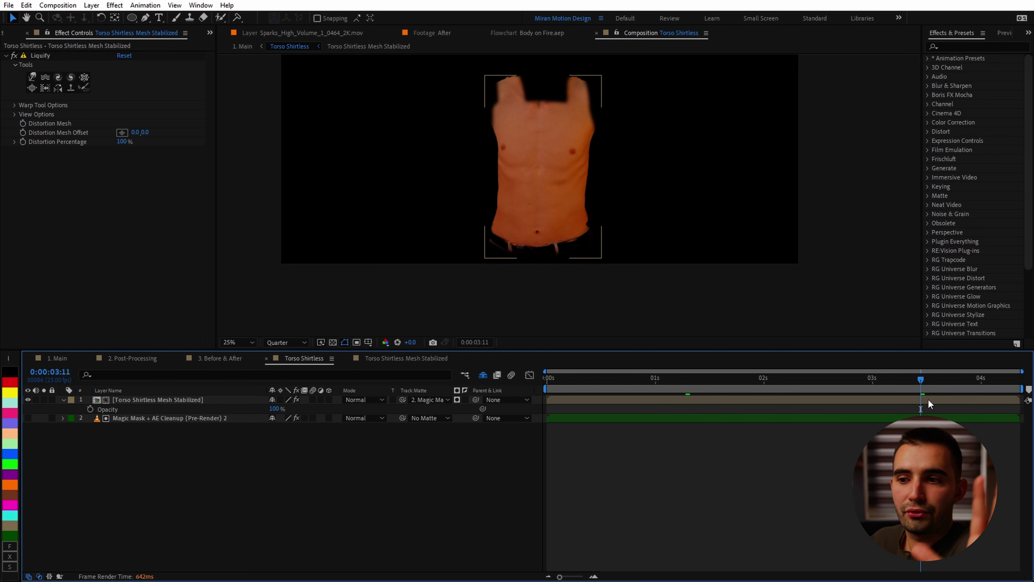
{"action": "left_click_drag", "start_coordinate": [905, 381], "coordinate": [868, 385]}
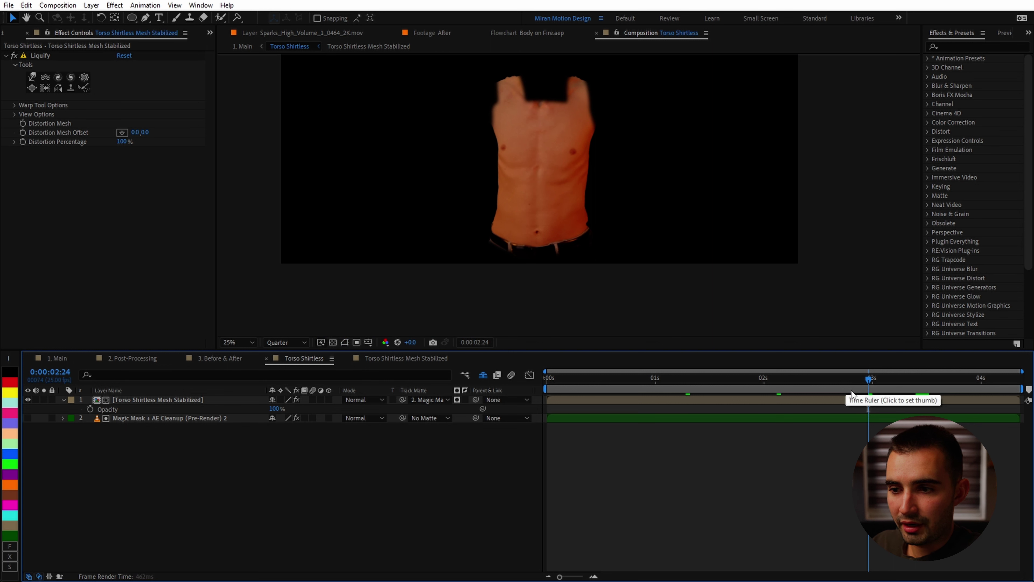
{"action": "key", "text": "space"}
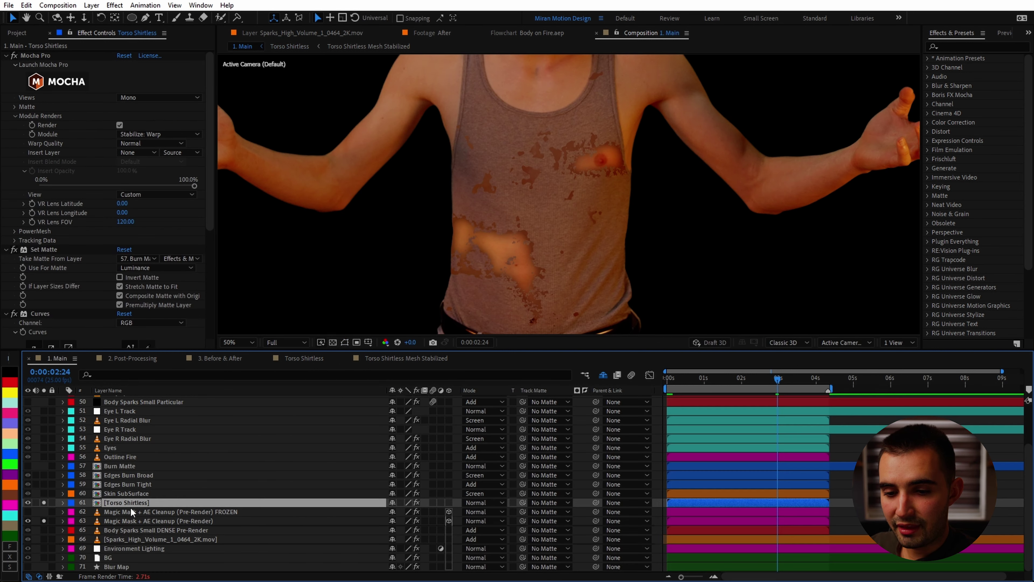
Disable Set Matte and Curves on Torso Shirtless, and choose Stabilize: Warp as the Mocha Pro module.
{"action": "scroll", "coordinate": [21, 203], "scroll_direction": "down", "scroll_amount": 3}
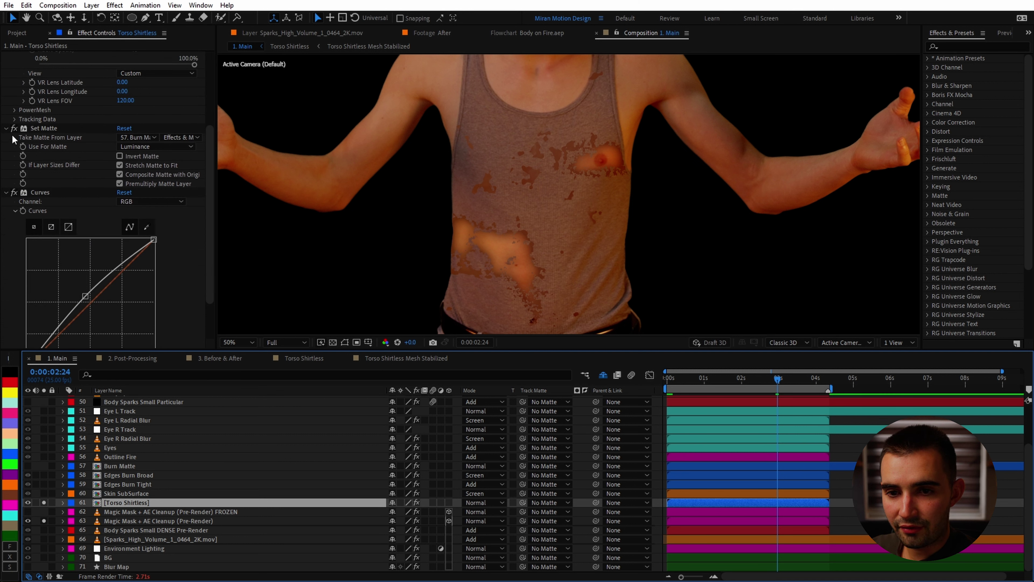
{"action": "left_click_drag", "start_coordinate": [14, 128], "coordinate": [14, 192]}
{"action": "scroll", "coordinate": [192, 275], "scroll_direction": "up", "scroll_amount": 3}
{"action": "left_click", "coordinate": [35, 57]}
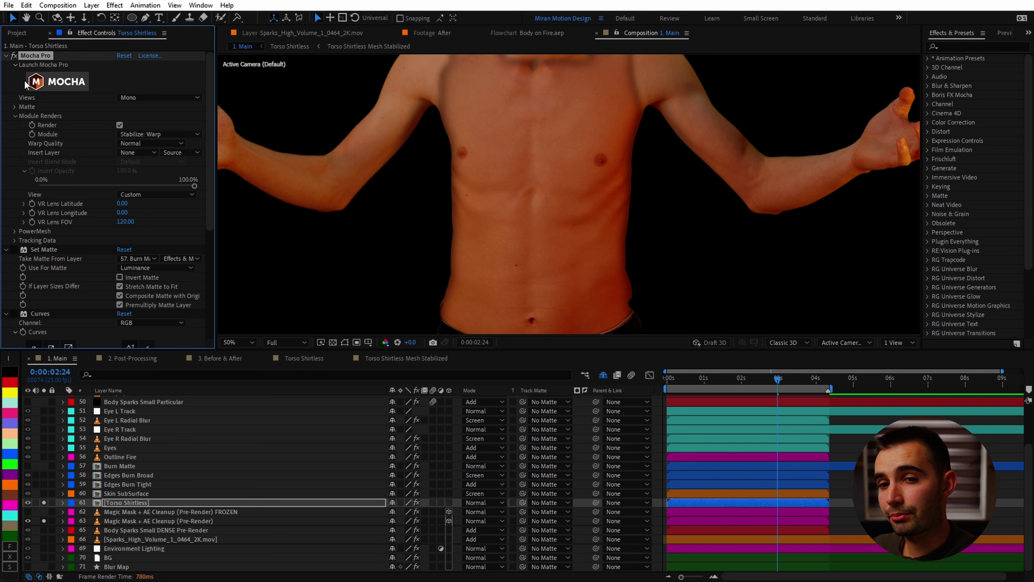
{"action": "left_click", "coordinate": [161, 135]}
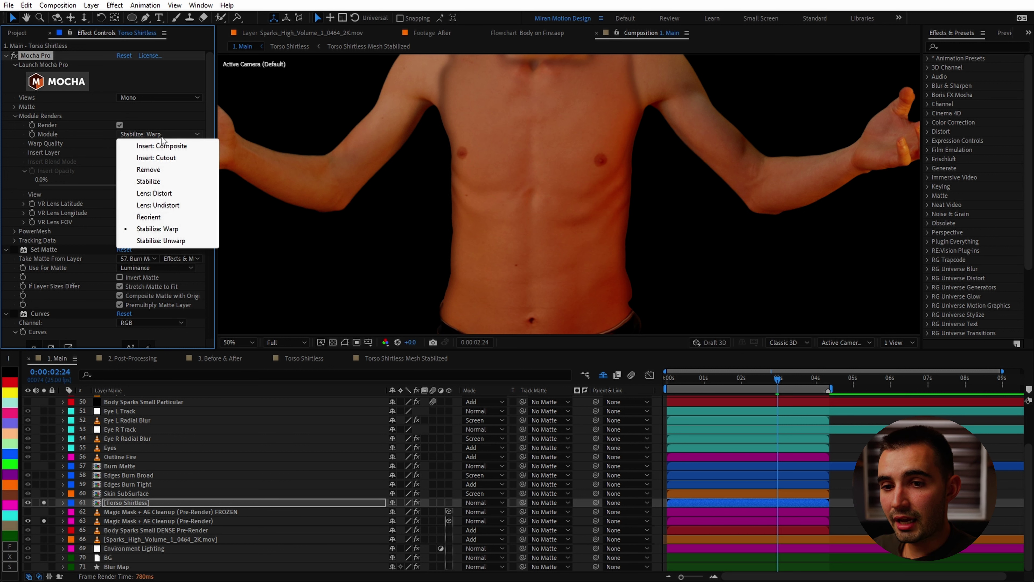
{"action": "left_click", "coordinate": [157, 229]}
Open the Torso Shirtless comp, show Magic Mask + AE Cleanup (Pre-Render) 2, and examine the masked stabilized torso over it.
{"action": "left_click", "coordinate": [296, 507]}
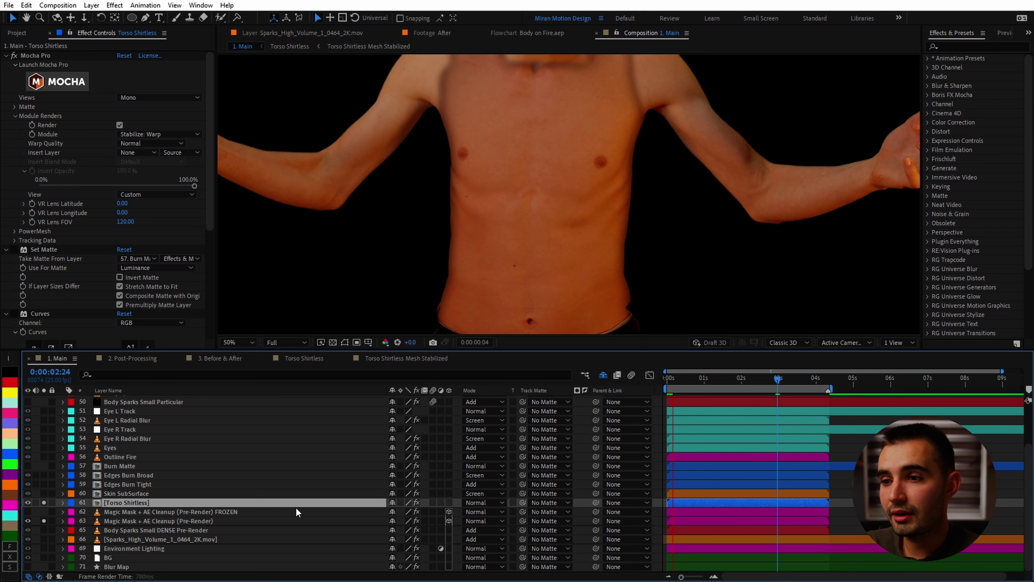
{"action": "double_click", "coordinate": [295, 505]}
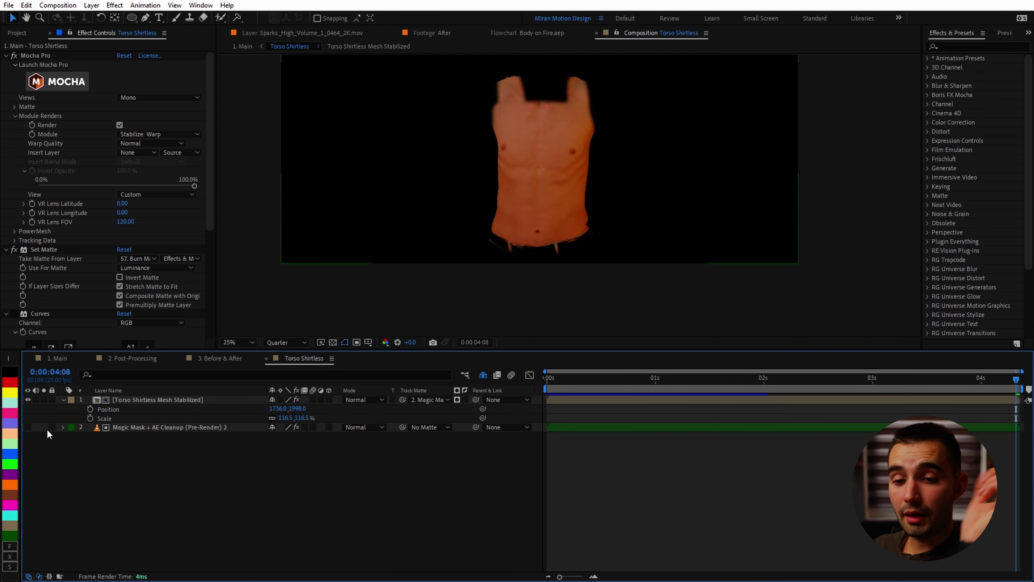
{"action": "left_click", "coordinate": [27, 427]}
{"action": "left_click", "coordinate": [164, 429]}
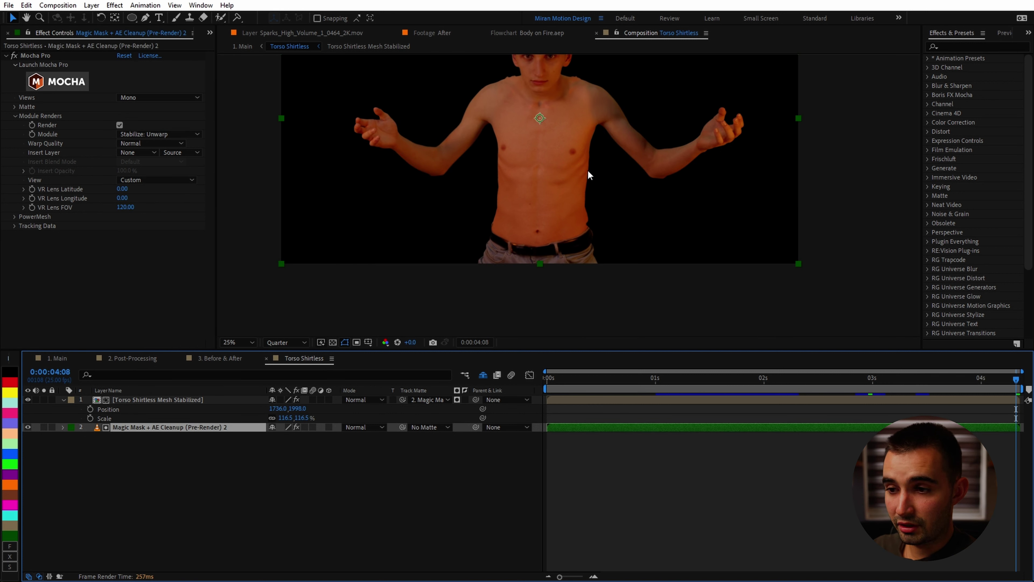
{"action": "left_click", "coordinate": [285, 400]}
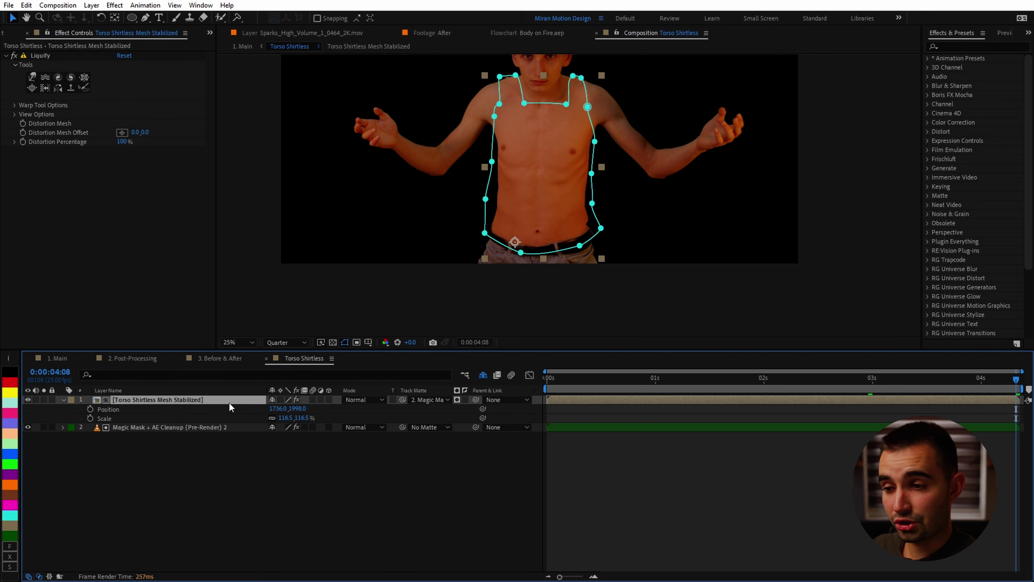
{"action": "scroll", "coordinate": [597, 173], "scroll_direction": "up", "scroll_amount": 2}
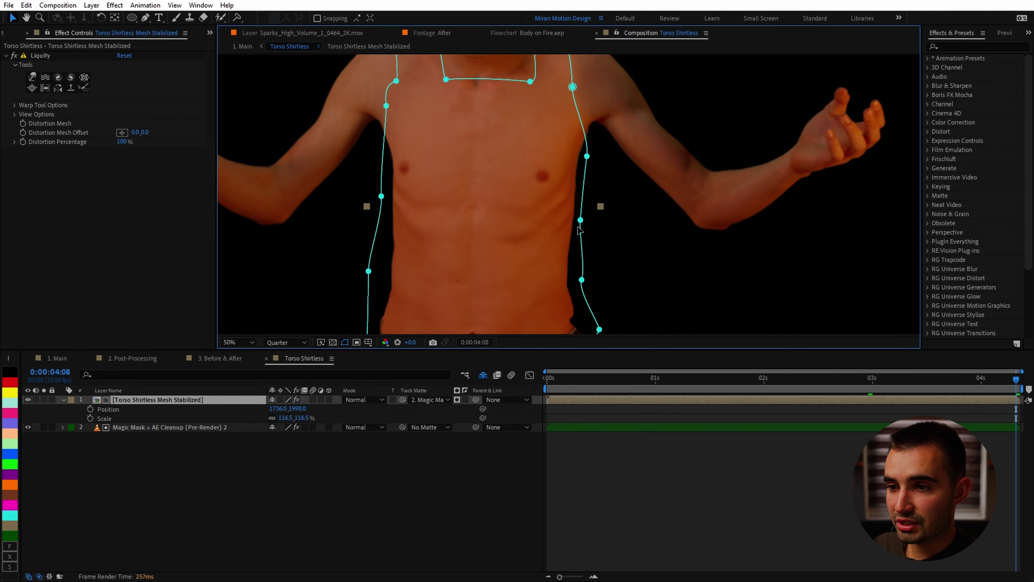
{"action": "scroll", "coordinate": [498, 234], "scroll_direction": "down", "scroll_amount": 3}
Duplicate the Torso Shirtless Mesh Stabilized layer, then delete Liquify and set No Matte on the copy.
{"action": "key", "text": "t"}
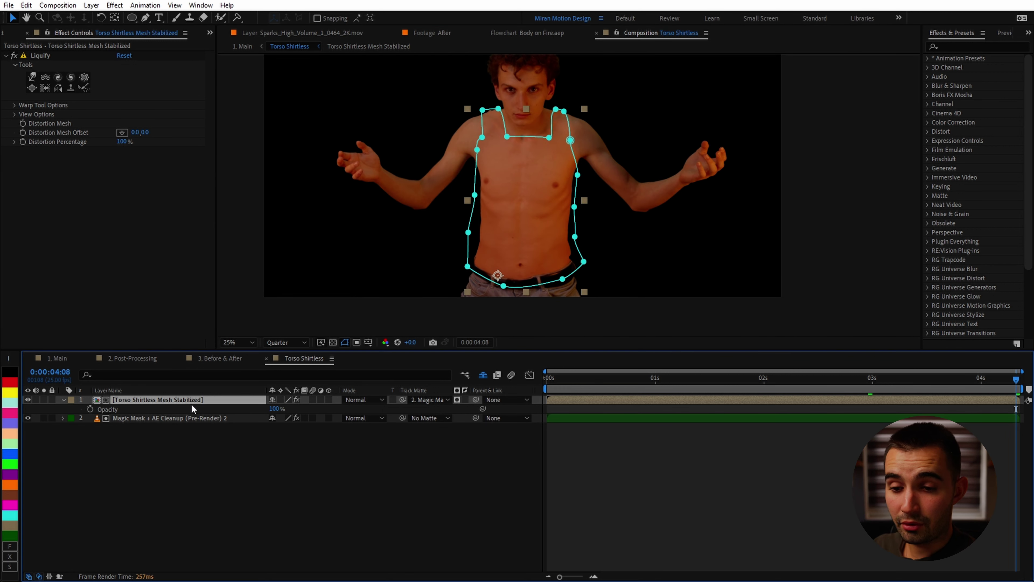
{"action": "key", "text": "ctrl+d"}
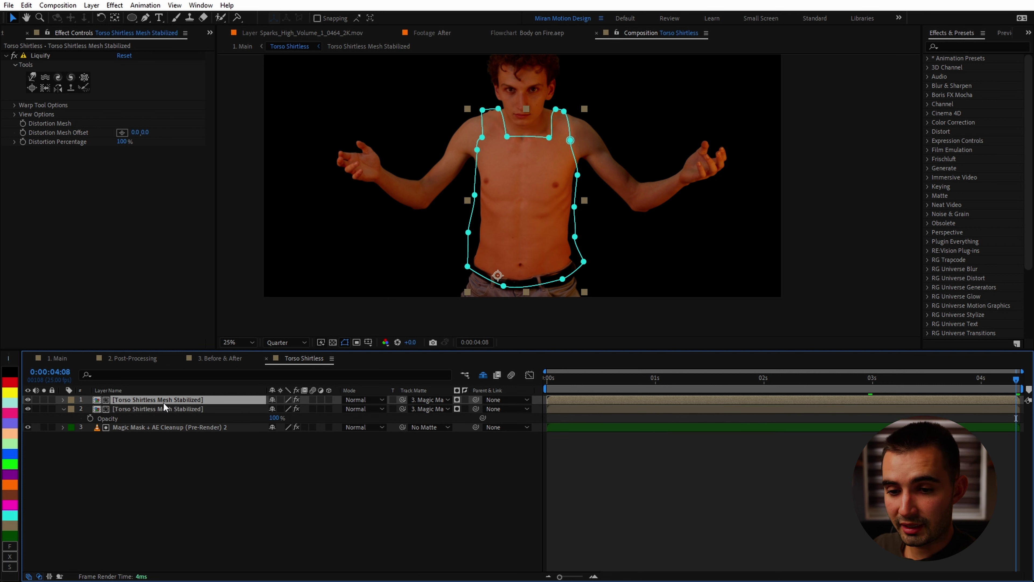
{"action": "left_click", "coordinate": [43, 56]}
{"action": "key", "text": "Delete"}
{"action": "left_click", "coordinate": [412, 400]}
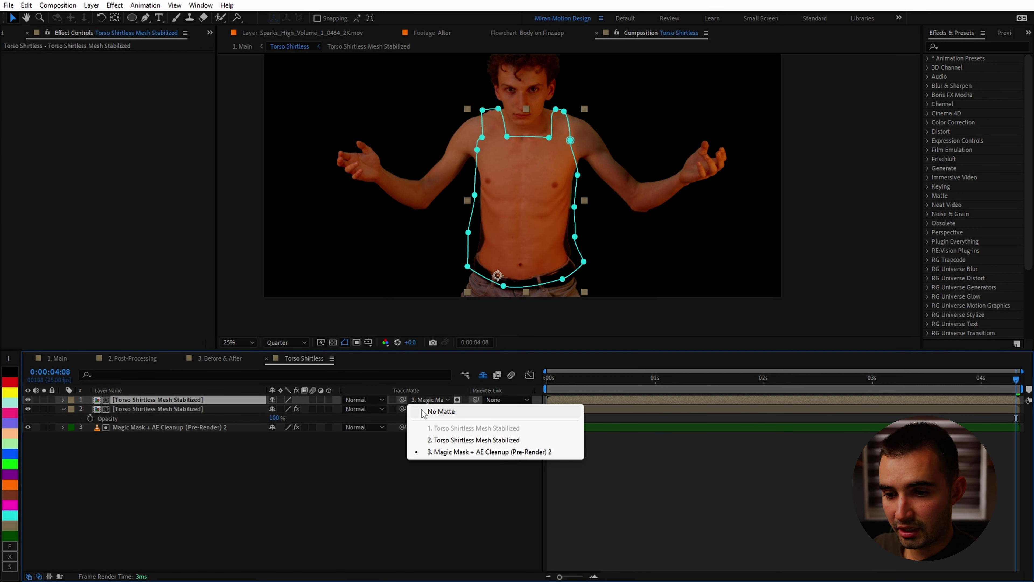
{"action": "left_click", "coordinate": [423, 411]}
Remove the duplicated torso layer's mask and reset its transform.
{"action": "left_click", "coordinate": [159, 409]}
{"action": "right_click", "coordinate": [163, 404]}
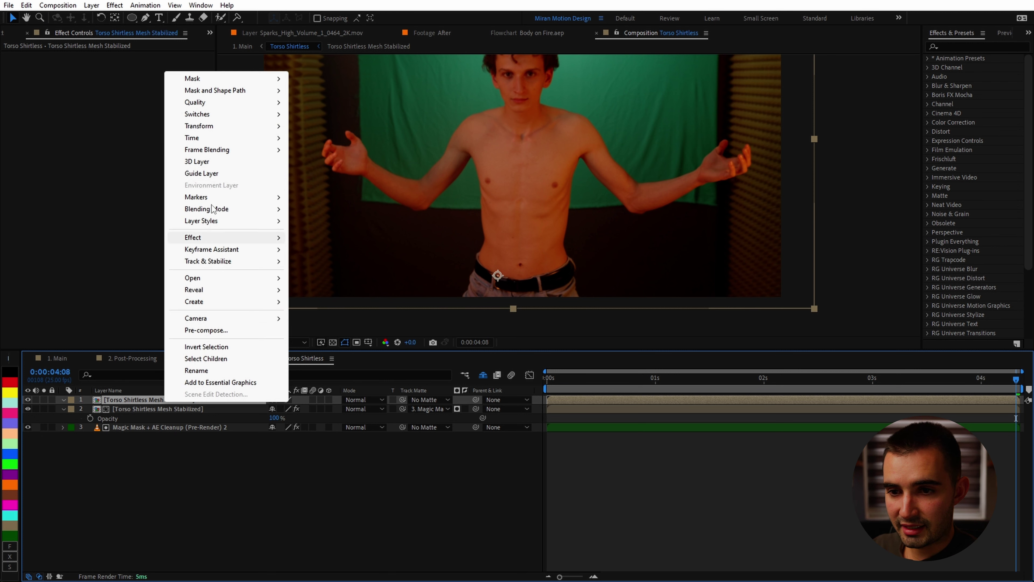
{"action": "mouse_move", "coordinate": [227, 131]}
{"action": "left_click", "coordinate": [344, 127]}
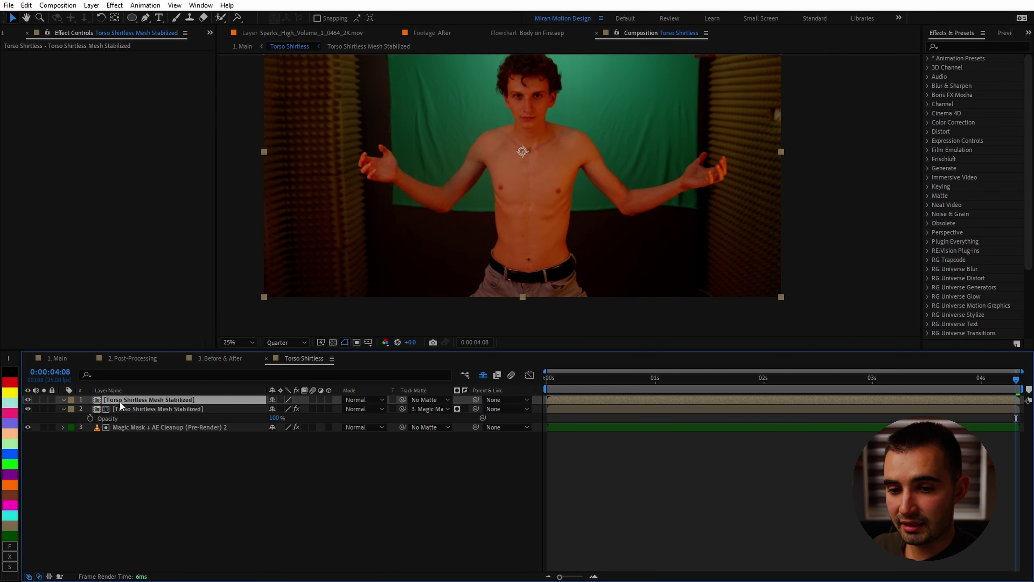
Hide the original stabilized torso layer and lower the duplicate's opacity to 55% to compare its alignment with the shirted body.
{"action": "left_click", "coordinate": [28, 408]}
{"action": "key", "text": "t"}
{"action": "mouse_move", "coordinate": [274, 410]}
{"action": "left_mouse_down"}
{"action": "mouse_move", "coordinate": [237, 420]}
{"action": "mouse_move", "coordinate": [255, 418]}
{"action": "left_mouse_up"}
{"action": "left_click", "coordinate": [617, 236]}
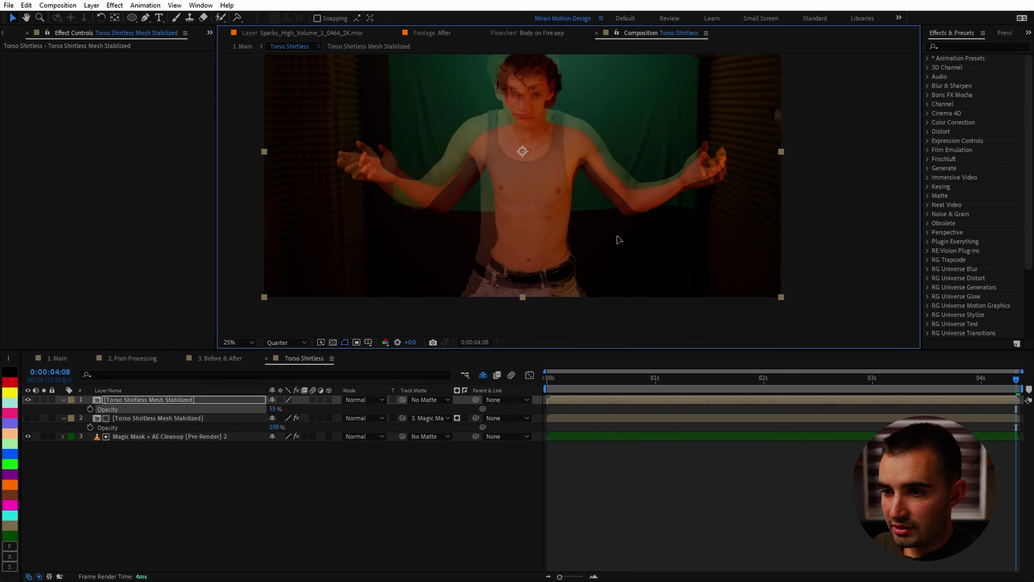
{"action": "scroll", "coordinate": [616, 247], "scroll_direction": "up", "scroll_amount": 2}
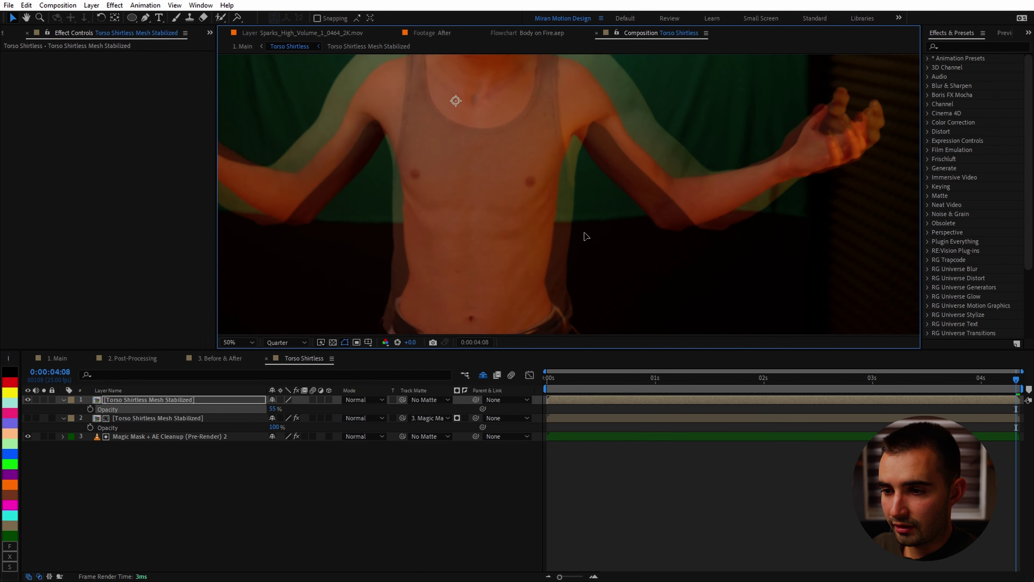
{"action": "scroll", "coordinate": [590, 252], "scroll_direction": "down", "scroll_amount": 2}
Delete the duplicated torso layer and make the original Torso Shirtless Mesh Stabilized layer visible again.
{"action": "left_click", "coordinate": [149, 400]}
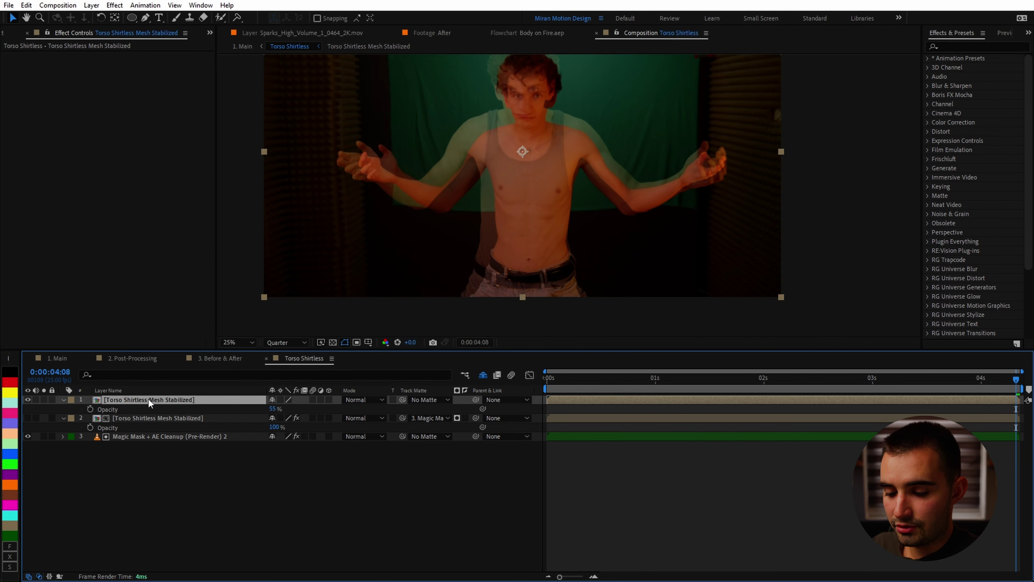
{"action": "key", "text": "Delete"}
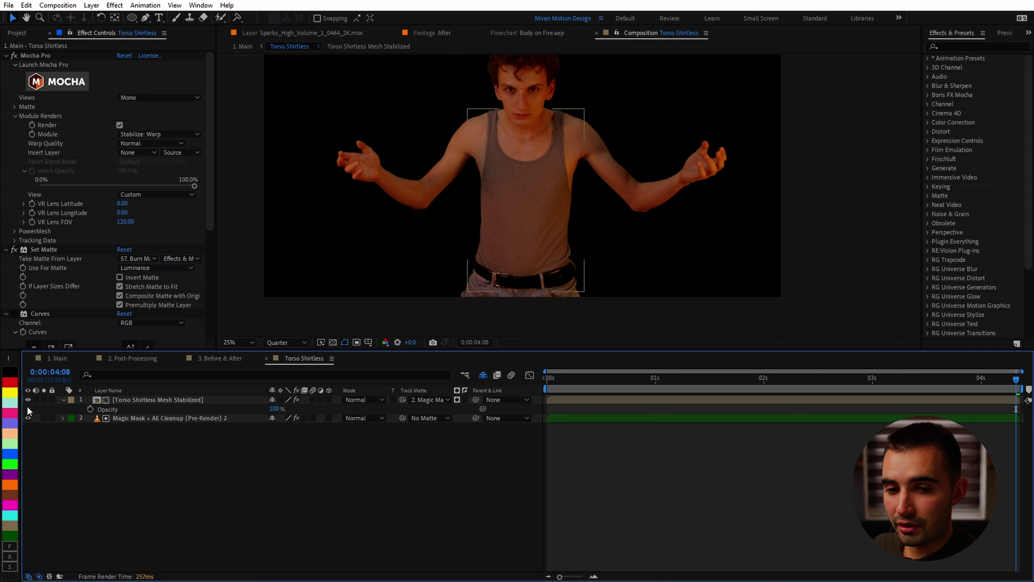
{"action": "left_click", "coordinate": [28, 400]}
{"action": "left_click", "coordinate": [160, 400]}
Compare the stabilized torso alone and over Magic Mask + AE Cleanup (Pre-Render) 2 by toggling layer visibility.
{"action": "left_click", "coordinate": [27, 418]}
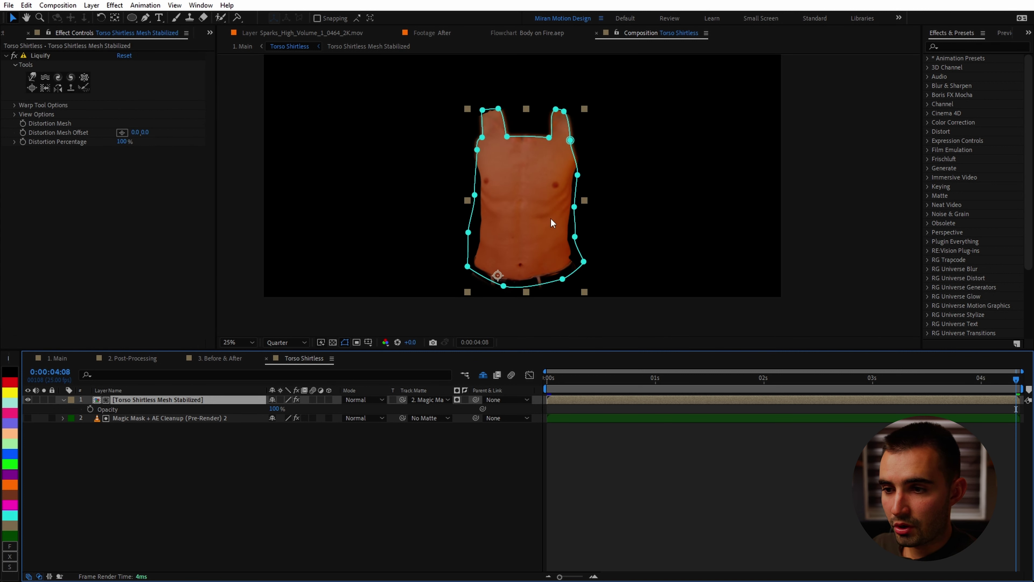
{"action": "left_click", "coordinate": [156, 448]}
{"action": "left_click", "coordinate": [28, 418]}
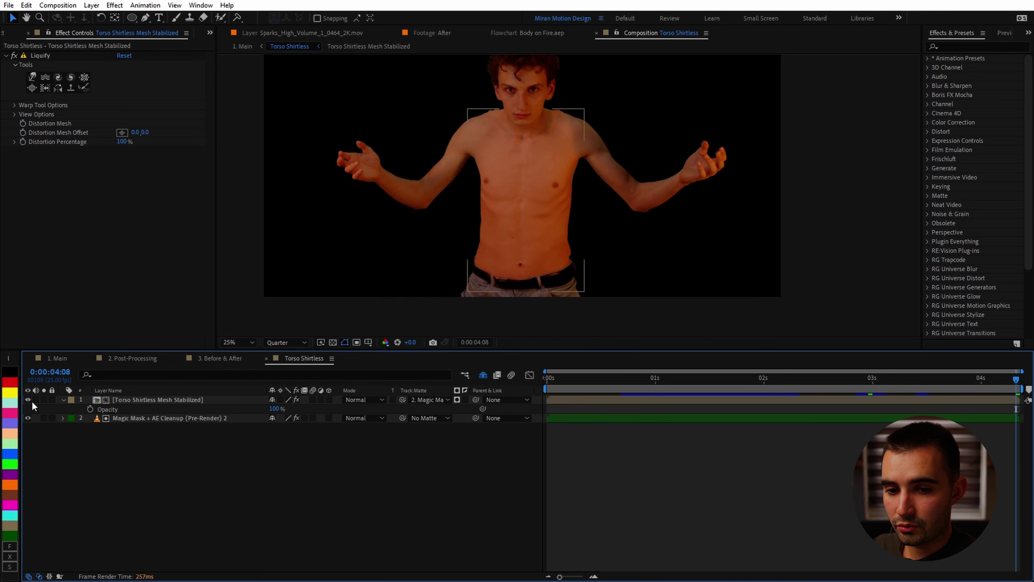
{"action": "left_click", "coordinate": [28, 400]}
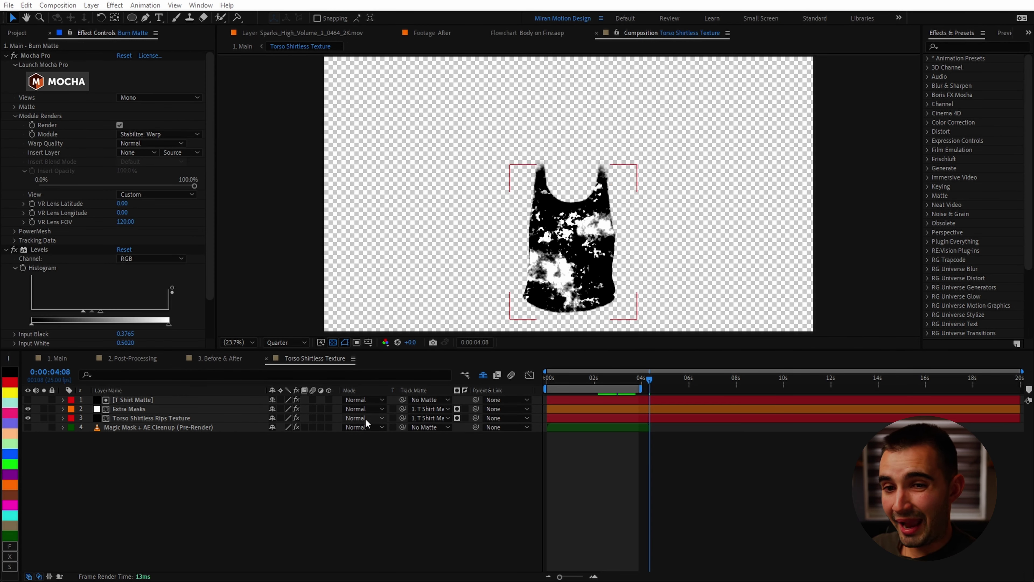
In Torso Shirtless Texture, view Magic Mask + AE Cleanup (Pre-Render) soloed, go to the first frame, and undo the visibility changes.
{"action": "left_click", "coordinate": [184, 427]}
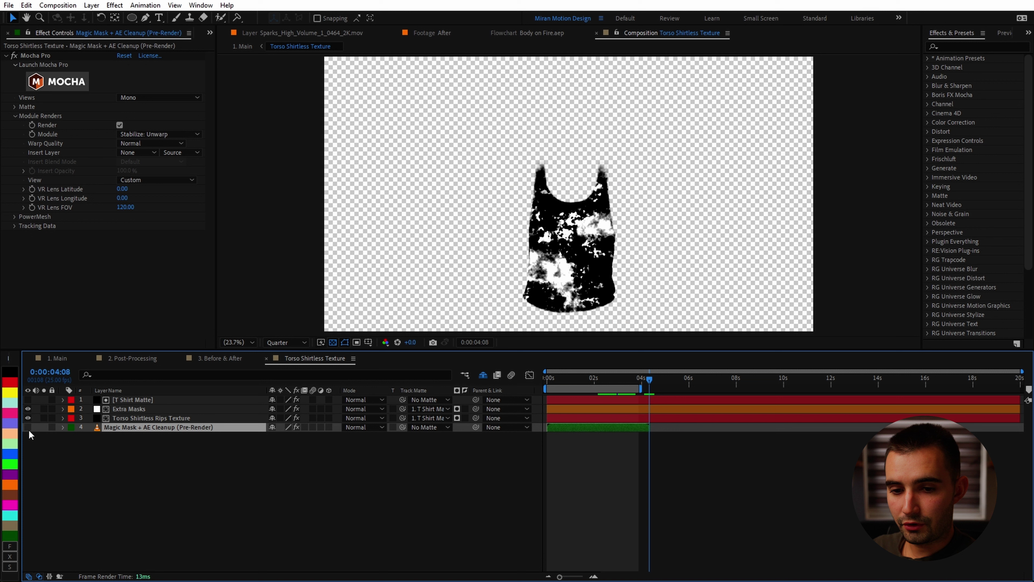
{"action": "left_click", "coordinate": [28, 427]}
{"action": "left_click", "coordinate": [44, 427]}
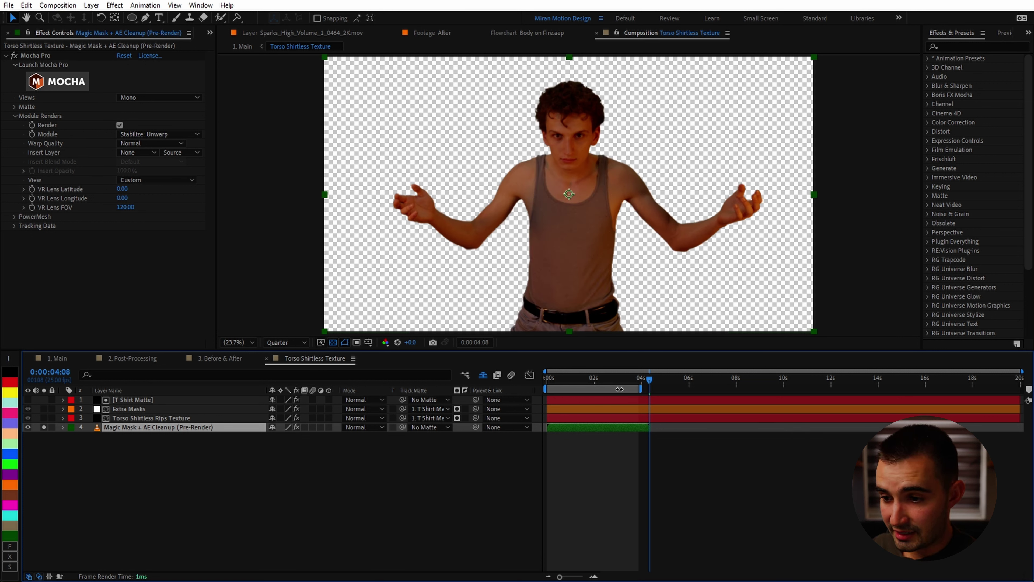
{"action": "key", "text": "Home"}
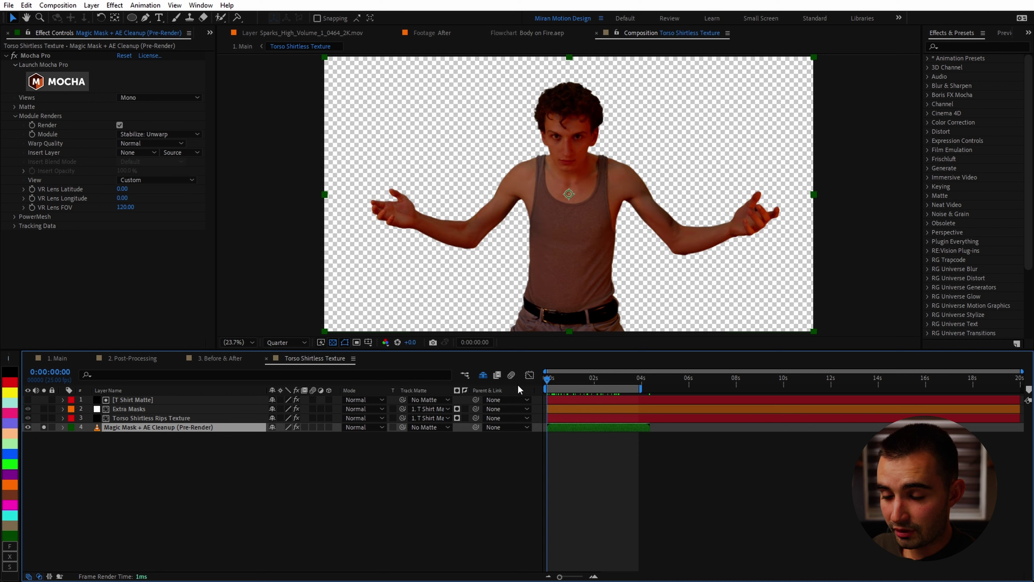
{"action": "key", "text": "ctrl+z"}
{"action": "key", "text": "ctrl+z"}
Show and solo the T Shirt Matte layer and examine its mask outline up close.
{"action": "left_click", "coordinate": [129, 401]}
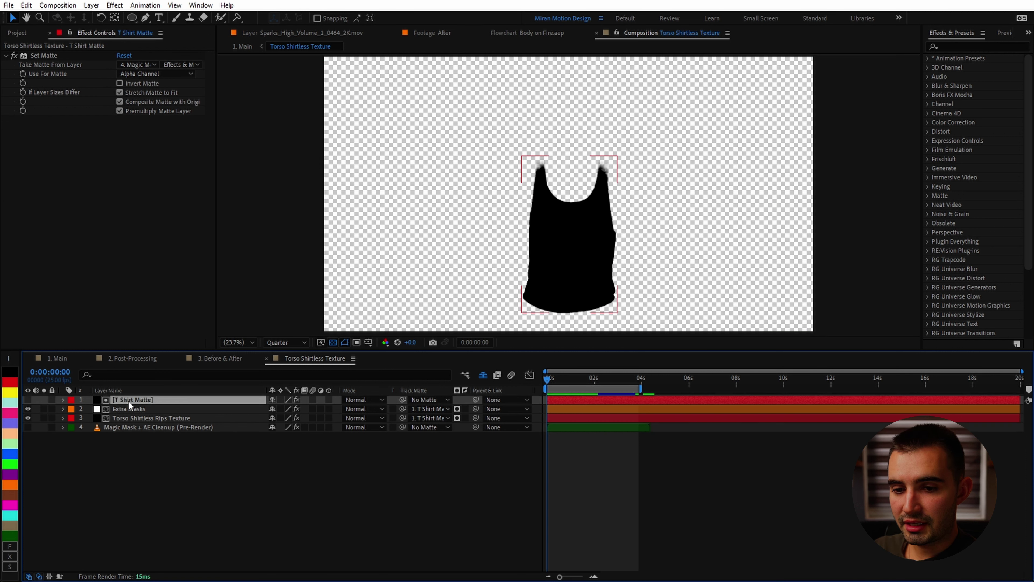
{"action": "left_click", "coordinate": [28, 399]}
{"action": "left_click", "coordinate": [43, 399]}
{"action": "key", "text": "period"}
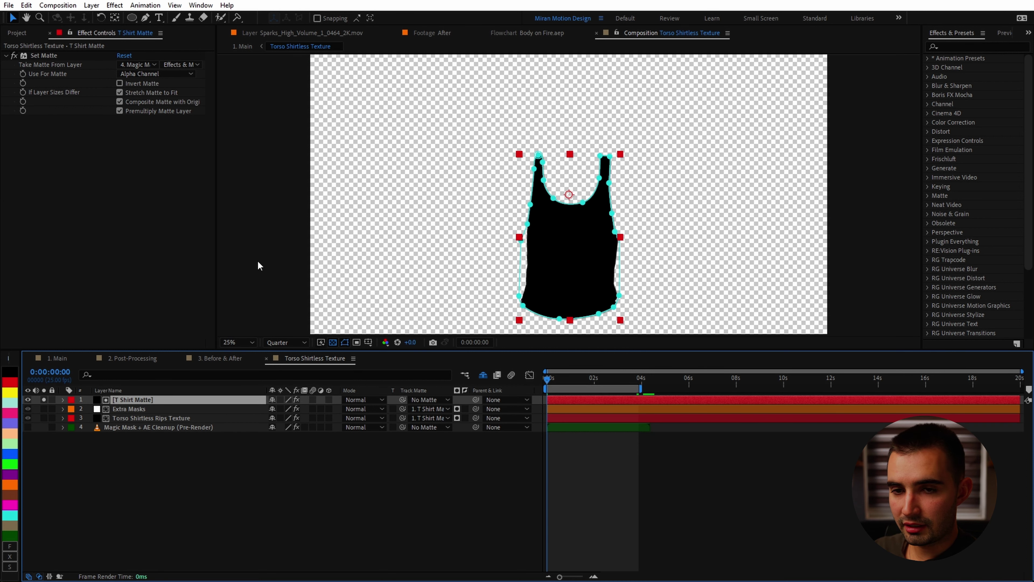
{"action": "scroll", "coordinate": [584, 280], "scroll_direction": "up", "scroll_amount": 2}
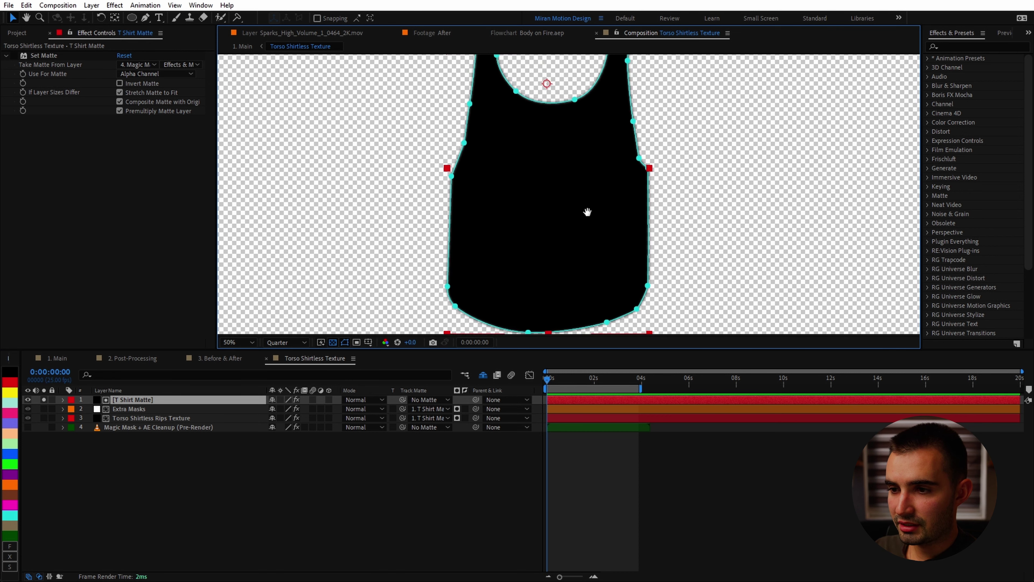
Solo Magic Mask + AE Cleanup (Pre-Render) together with T Shirt Matte and check the matte's fit over the shirt.
{"action": "left_click", "coordinate": [27, 427]}
{"action": "left_click", "coordinate": [44, 427]}
{"action": "scroll", "coordinate": [601, 182], "scroll_direction": "down", "scroll_amount": 2}
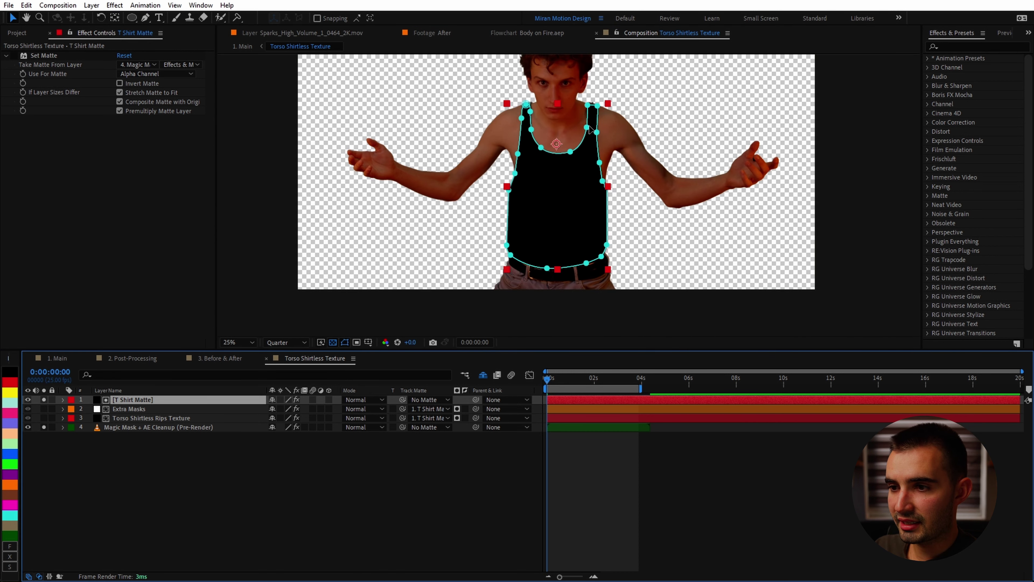
{"action": "scroll", "coordinate": [610, 109], "scroll_direction": "up", "scroll_amount": 4}
{"action": "scroll", "coordinate": [524, 168], "scroll_direction": "down", "scroll_amount": 2}
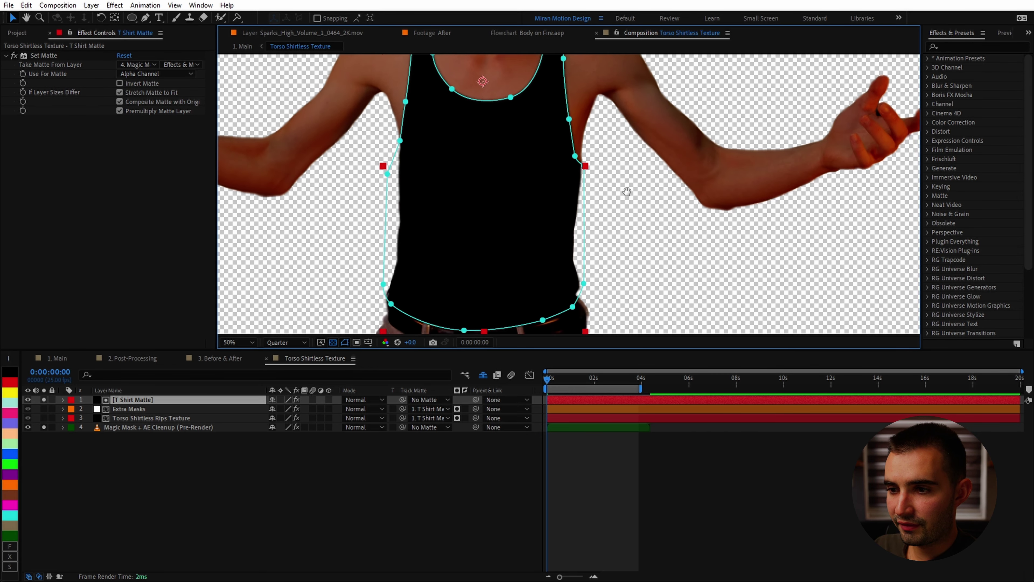
{"action": "scroll", "coordinate": [435, 184], "scroll_direction": "down", "scroll_amount": 4}
Review the Fractal Noise and Fractal Noise 2 settings on the Torso Shirtless Rips Texture layer.
{"action": "left_click", "coordinate": [16, 56]}
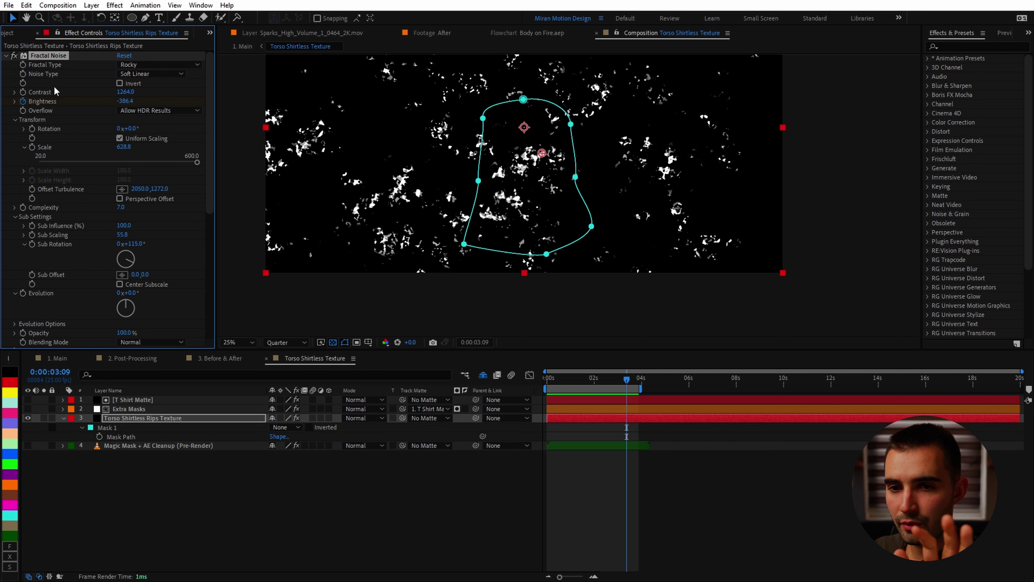
{"action": "scroll", "coordinate": [63, 244], "scroll_direction": "down", "scroll_amount": 5}
{"action": "scroll", "coordinate": [61, 226], "scroll_direction": "down", "scroll_amount": 1}
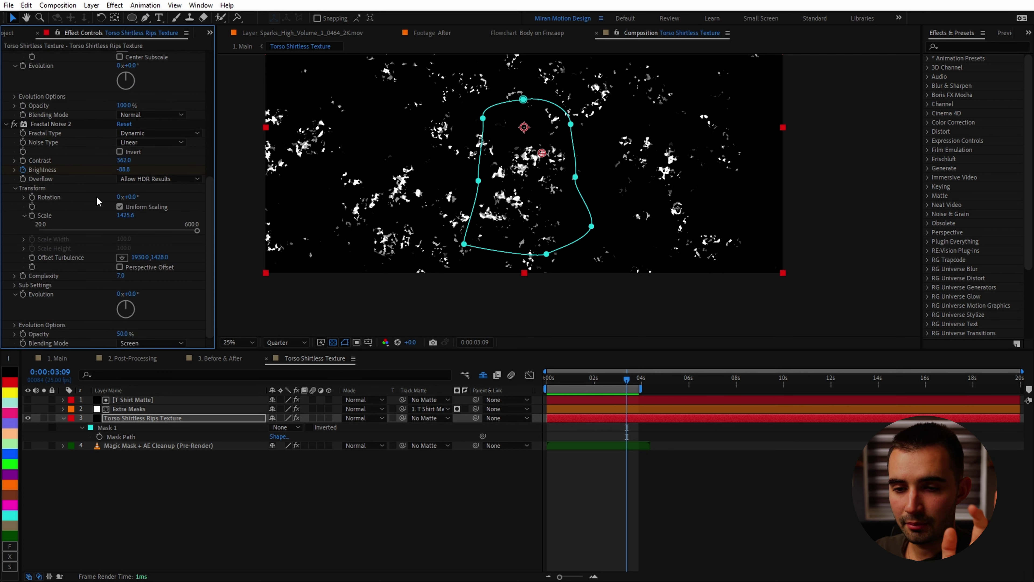
{"action": "scroll", "coordinate": [98, 201], "scroll_direction": "up", "scroll_amount": 5}
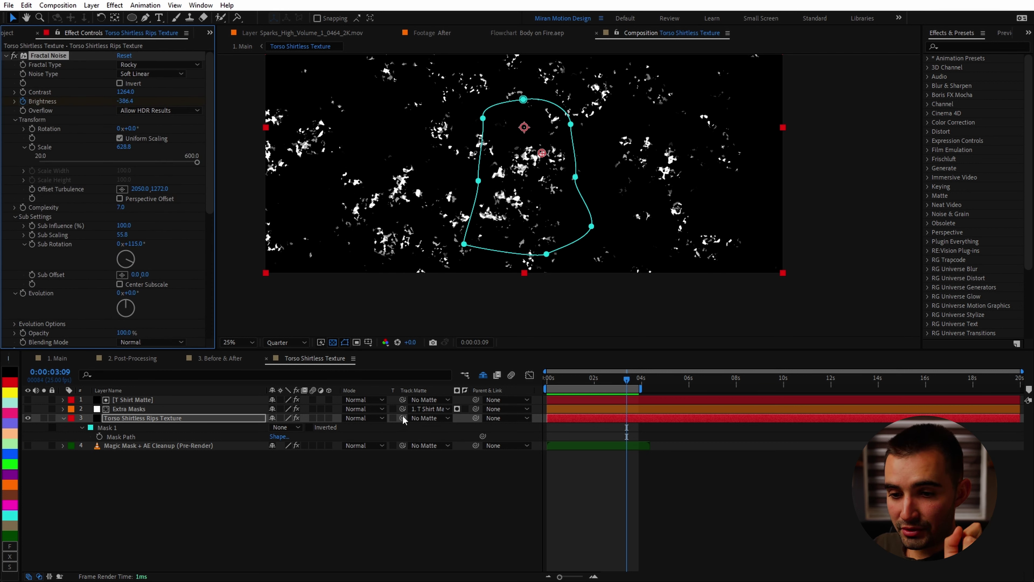
Set T Shirt Matte as the track matte of Torso Shirtless Rips Texture and switch its Mask 1 mode to Add.
{"action": "left_click_drag", "start_coordinate": [402, 420], "coordinate": [171, 400]}
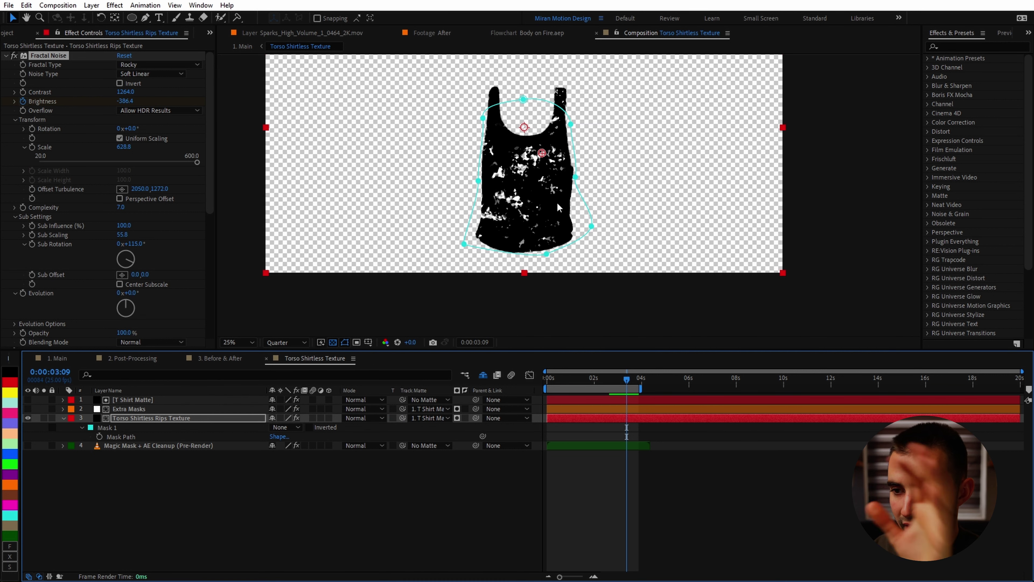
{"action": "left_click", "coordinate": [285, 427]}
{"action": "left_click", "coordinate": [302, 446]}
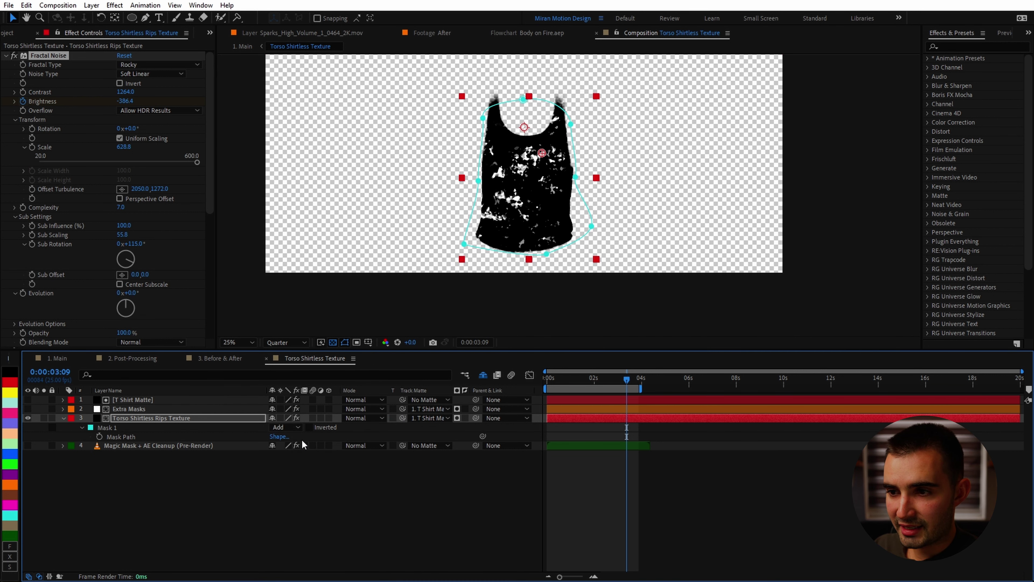
{"action": "scroll", "coordinate": [560, 140], "scroll_direction": "up", "scroll_amount": 2}
{"action": "left_click", "coordinate": [535, 139]}
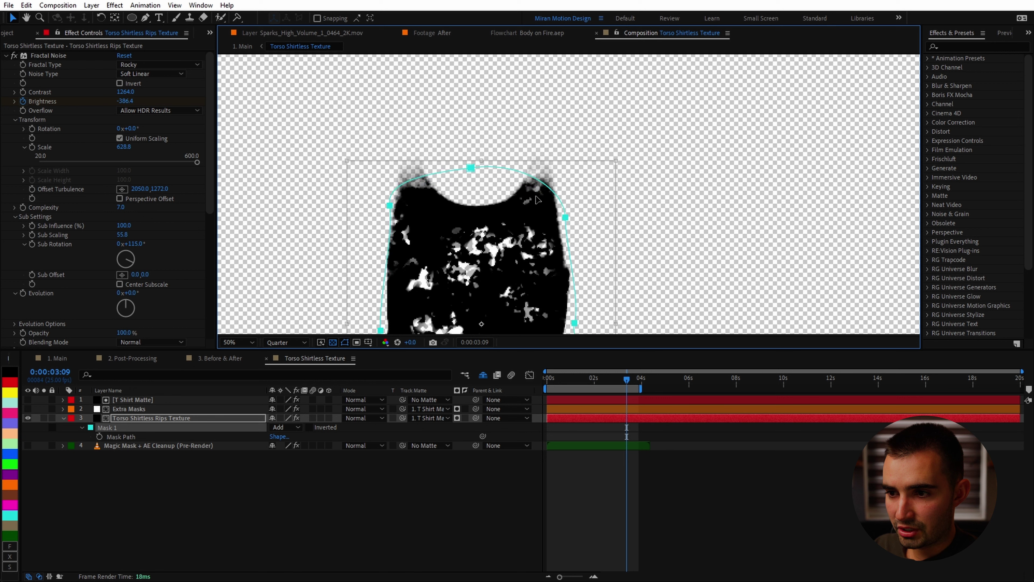
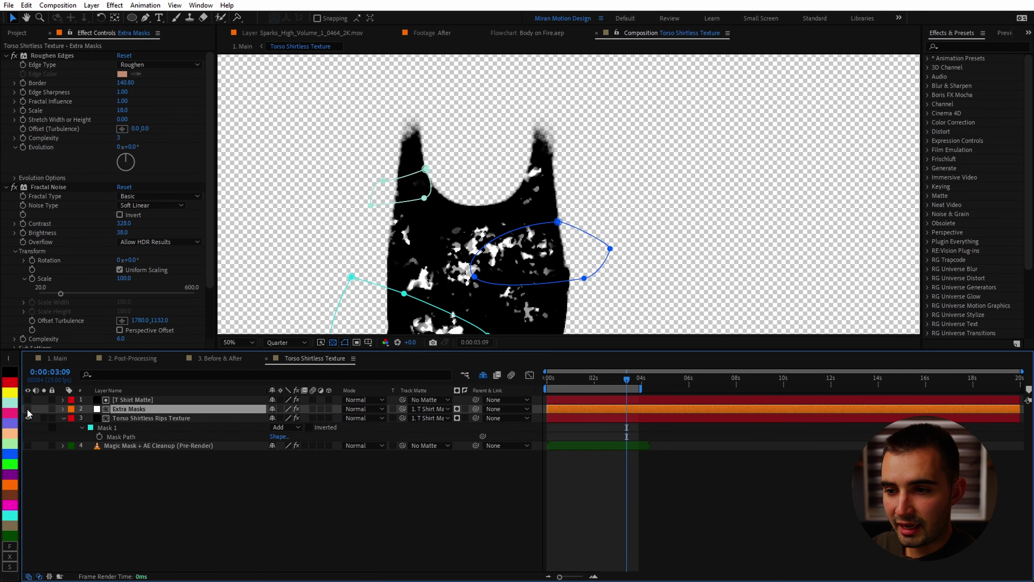
Solo the Extra Masks layer and examine its masked Fractal Noise patches against both black and the transparency grid.
{"action": "key", "text": "comma"}
{"action": "left_click", "coordinate": [44, 408]}
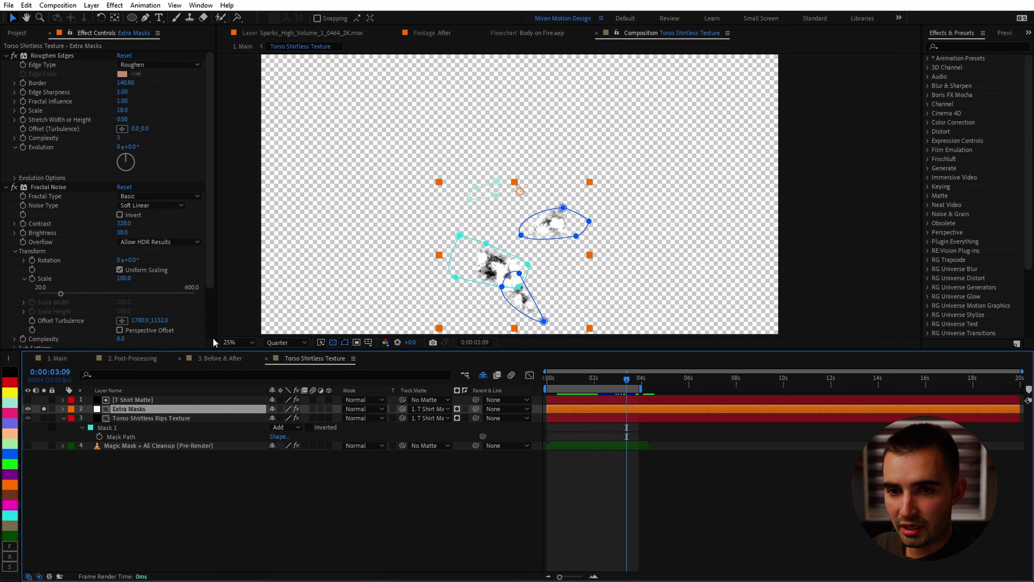
{"action": "left_click", "coordinate": [212, 176]}
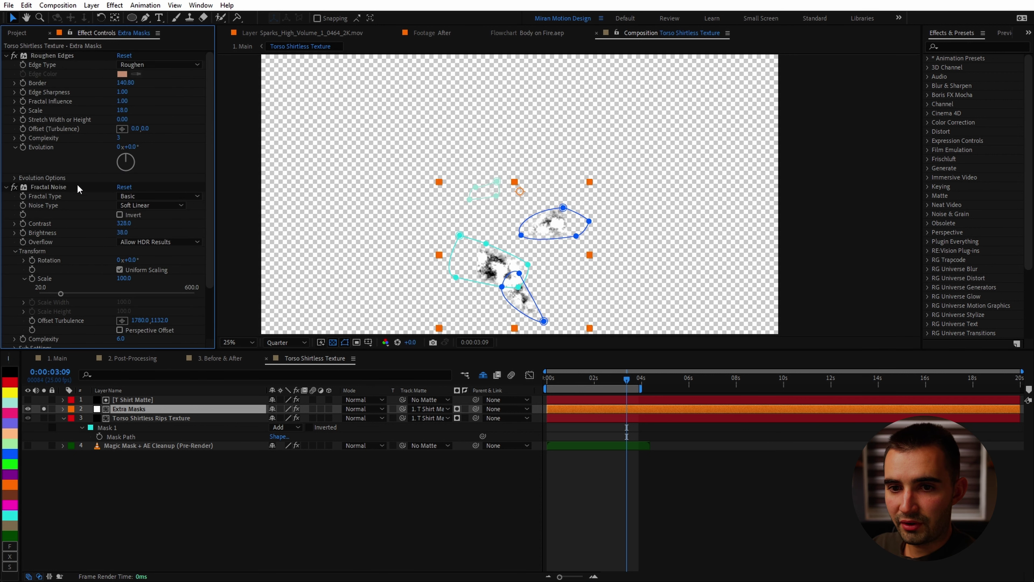
{"action": "left_click", "coordinate": [79, 189]}
{"action": "left_click", "coordinate": [332, 342]}
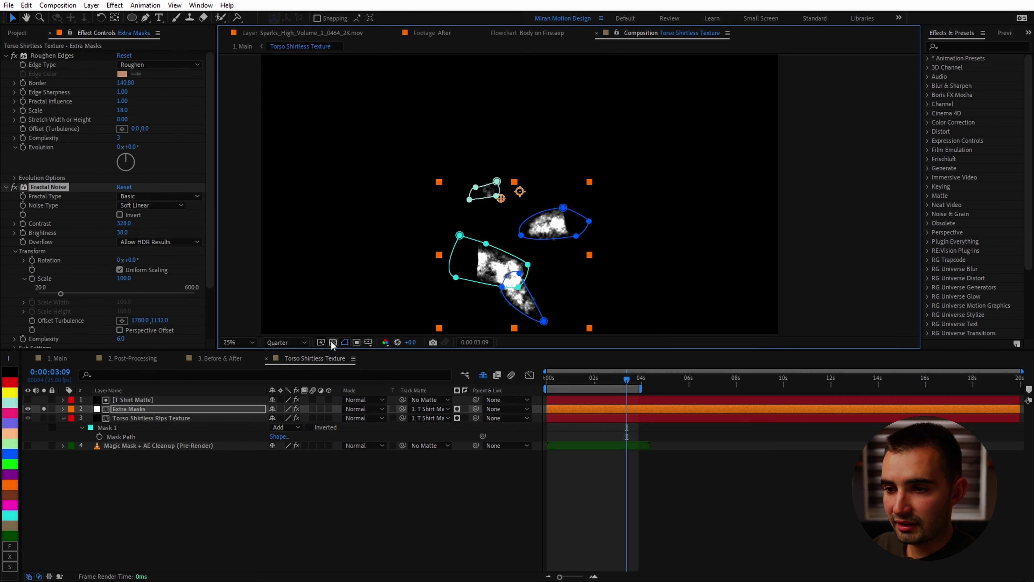
{"action": "left_click", "coordinate": [332, 343]}
{"action": "left_click", "coordinate": [564, 207]}
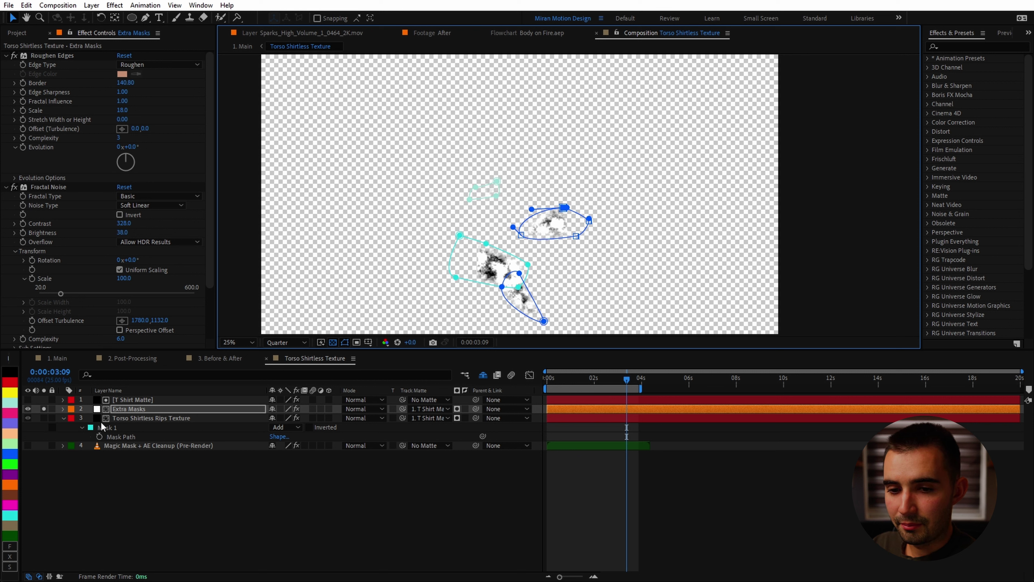
View Torso Shirtless Rips Texture together with Extra Masks, clear both solos, collapse the layer properties and save the project.
{"action": "left_click", "coordinate": [44, 418]}
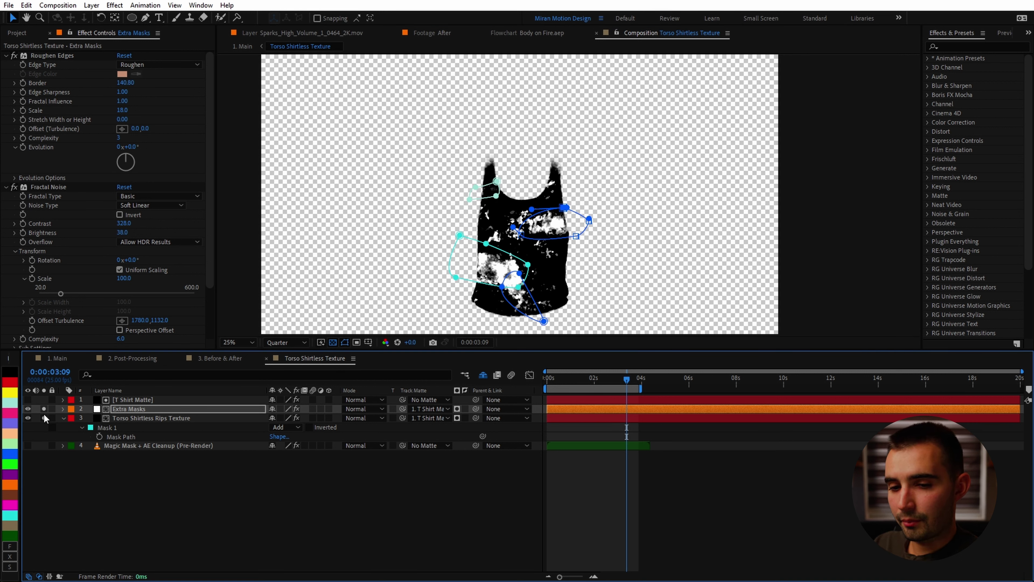
{"action": "left_click_drag", "start_coordinate": [44, 410], "coordinate": [44, 416]}
{"action": "left_click", "coordinate": [64, 418]}
{"action": "left_click", "coordinate": [183, 464]}
{"action": "key", "text": "ctrl+s"}
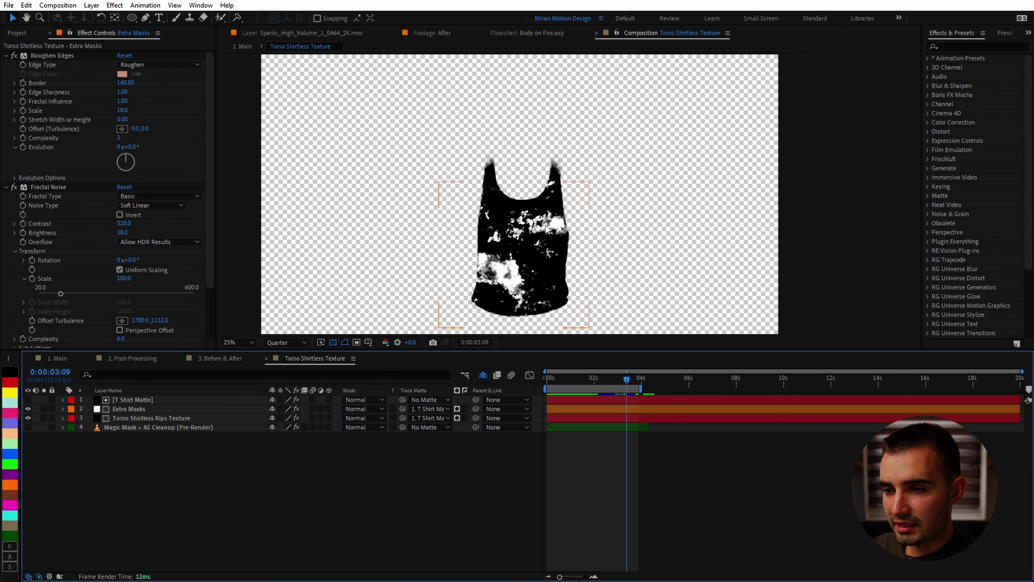
Show Magic Mask + AE Cleanup (Pre-Render) alone and beneath the burn textures to check their placement, and hide it again.
{"action": "scroll", "coordinate": [545, 227], "scroll_direction": "up", "scroll_amount": 2}
{"action": "left_click", "coordinate": [27, 426]}
{"action": "left_click", "coordinate": [44, 427]}
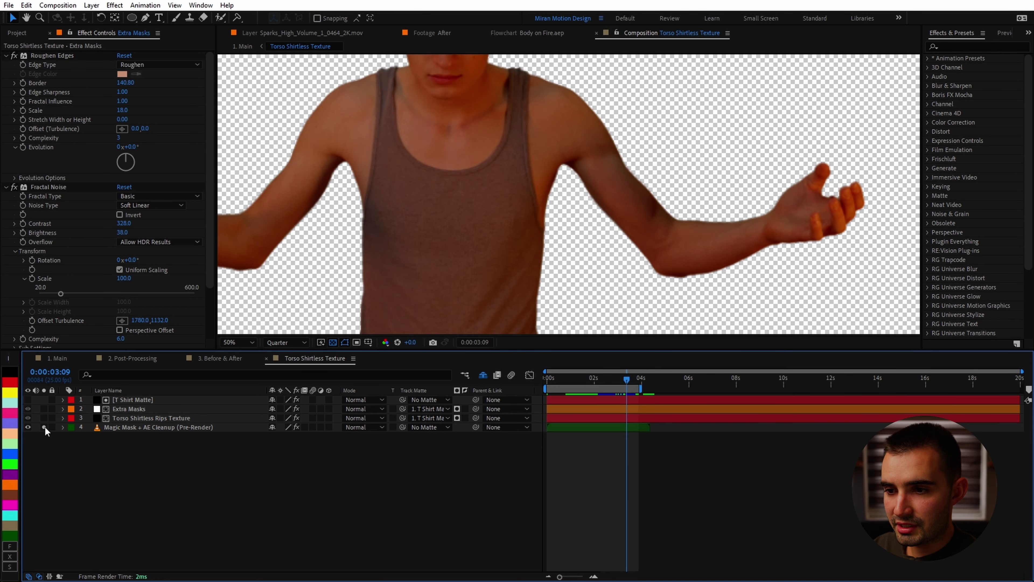
{"action": "left_click", "coordinate": [44, 427]}
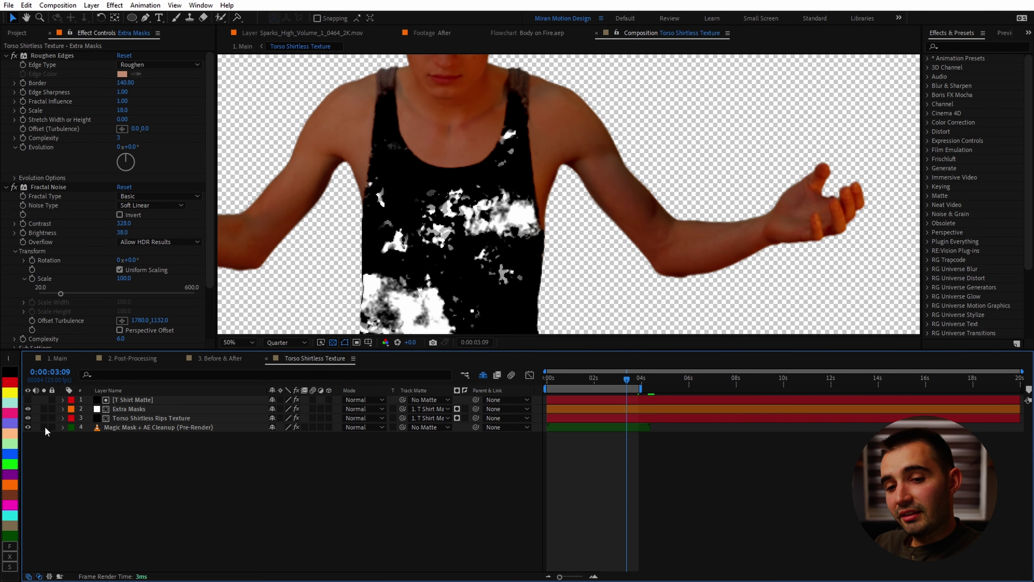
{"action": "left_click", "coordinate": [28, 427]}
Hide Extra Masks and turn off Burn Matte's solo in 1. Main to view the shirt holes made by the main texture alone.
{"action": "left_click", "coordinate": [28, 409]}
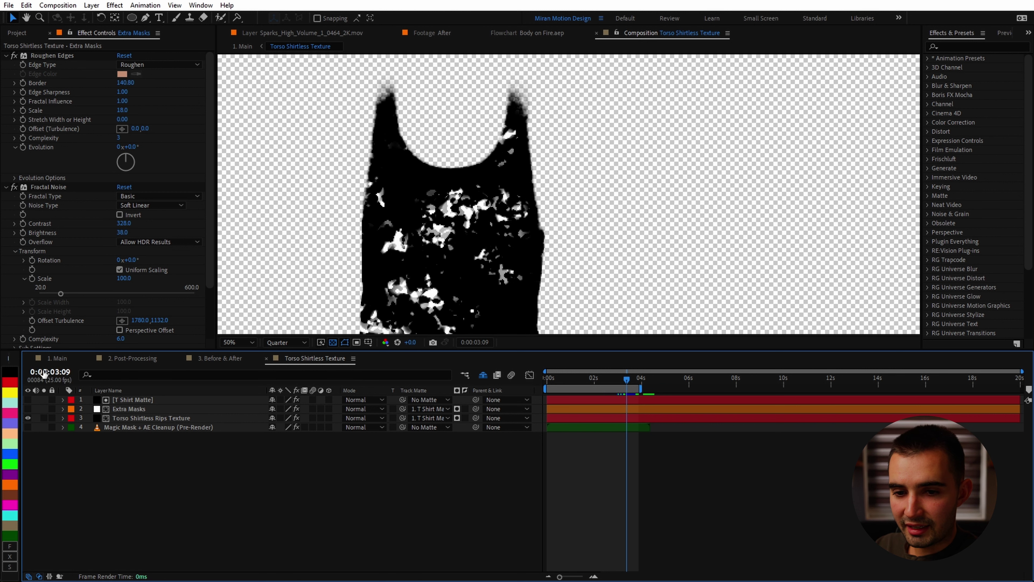
{"action": "left_click", "coordinate": [58, 359]}
{"action": "left_click", "coordinate": [44, 465]}
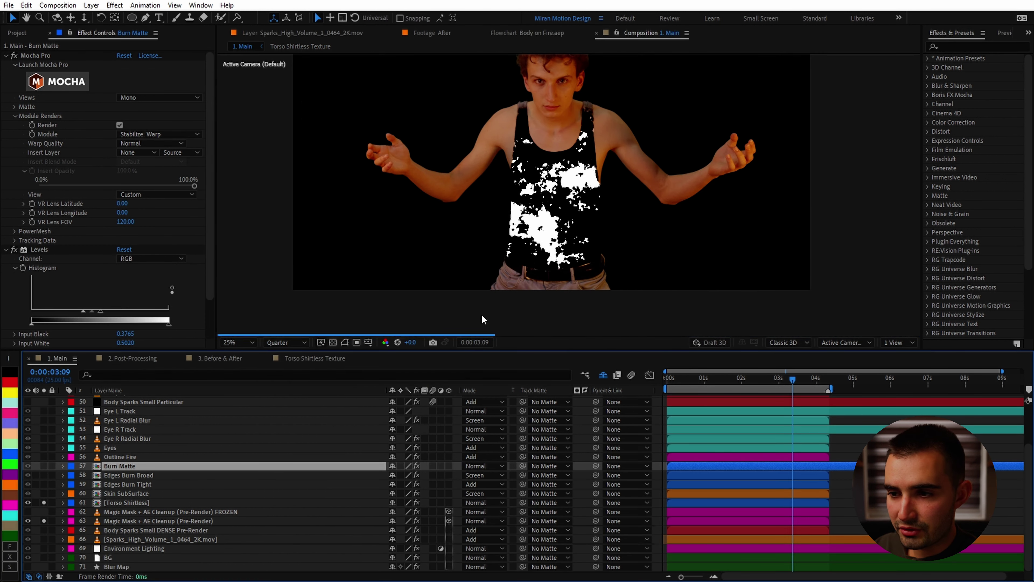
{"action": "scroll", "coordinate": [592, 255], "scroll_direction": "up", "scroll_amount": 2}
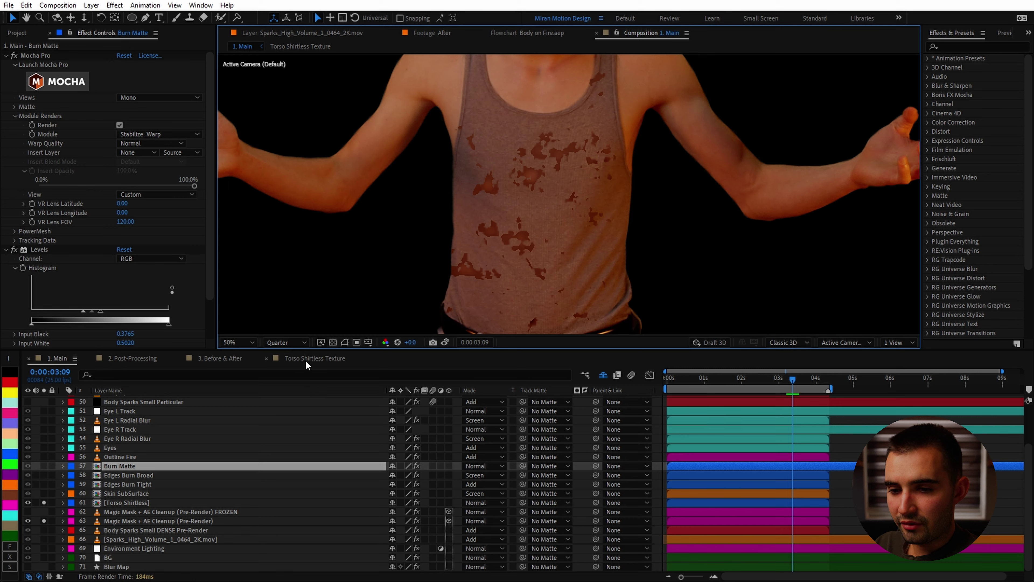
Show Extra Masks again in Torso Shirtless Texture and compare the shirt holes in 1. Main with the stored snapshot.
{"action": "left_click", "coordinate": [313, 358]}
{"action": "left_click", "coordinate": [132, 409]}
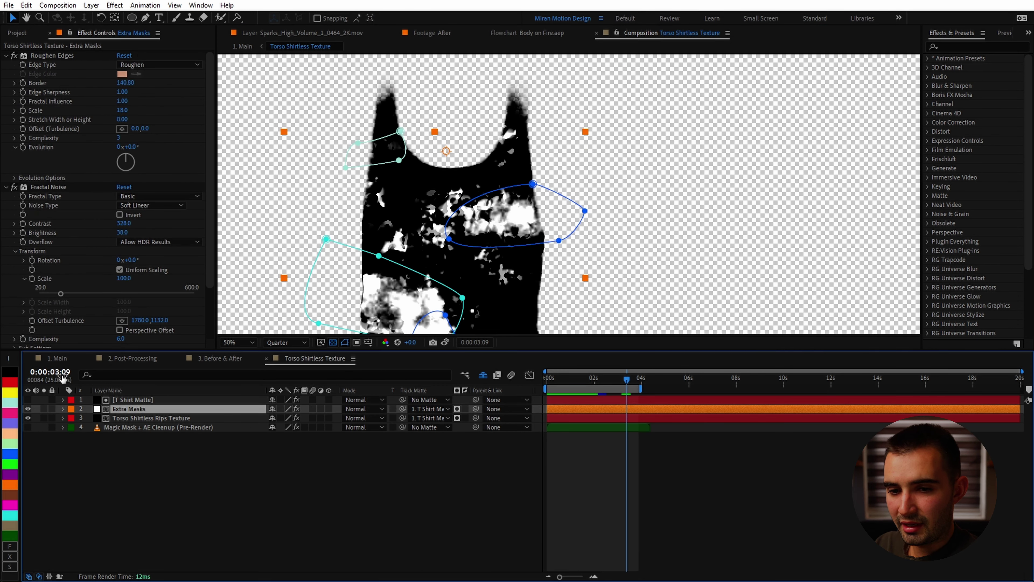
{"action": "key", "text": "shift+Escape"}
{"action": "left_click", "coordinate": [444, 342]}
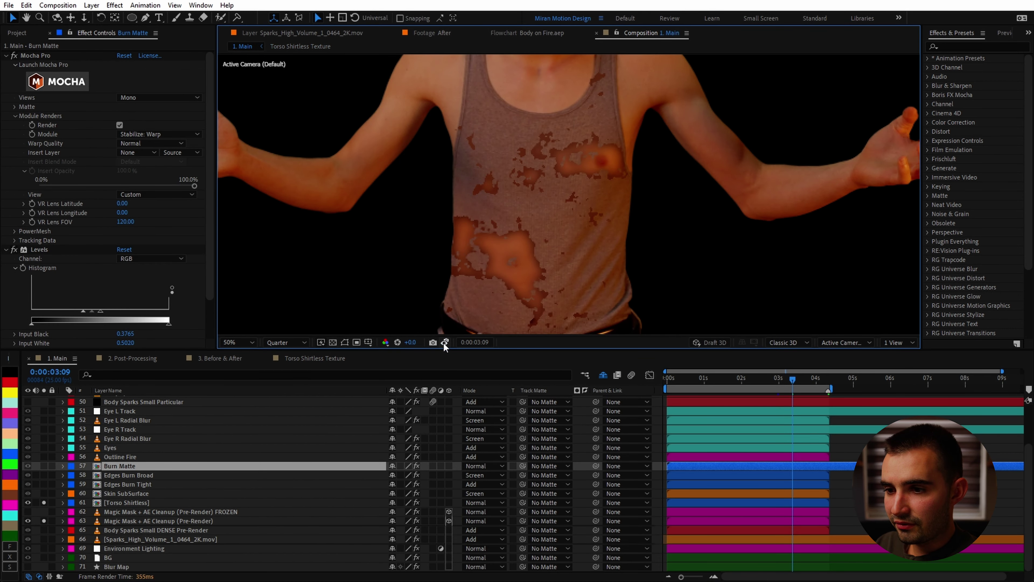
{"action": "left_click", "coordinate": [445, 342]}
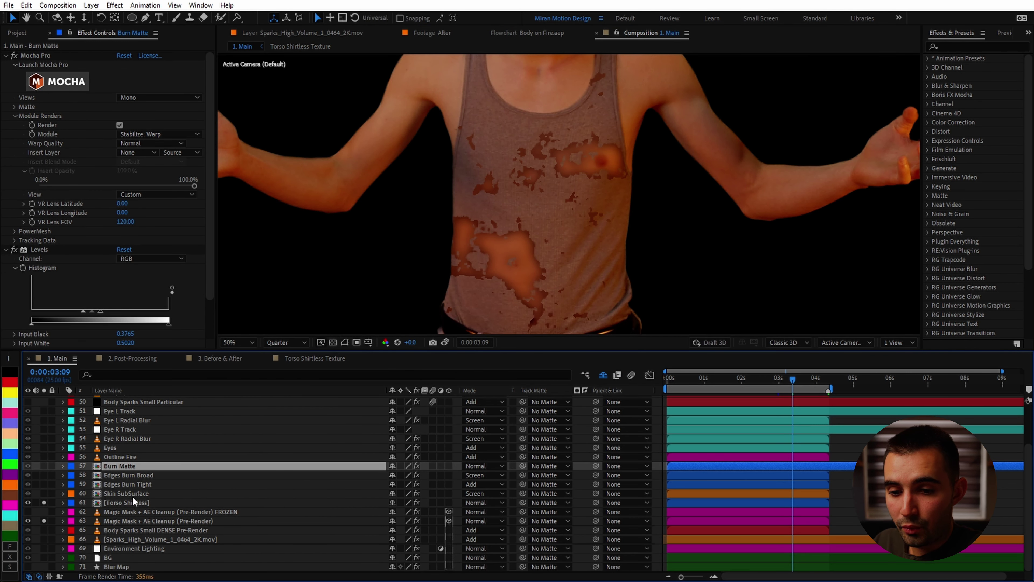
Reveal the Brightness keyframes of Torso Shirtless Rips Texture and the Mask Expansion keyframes of Extra Masks.
{"action": "left_click", "coordinate": [136, 500]}
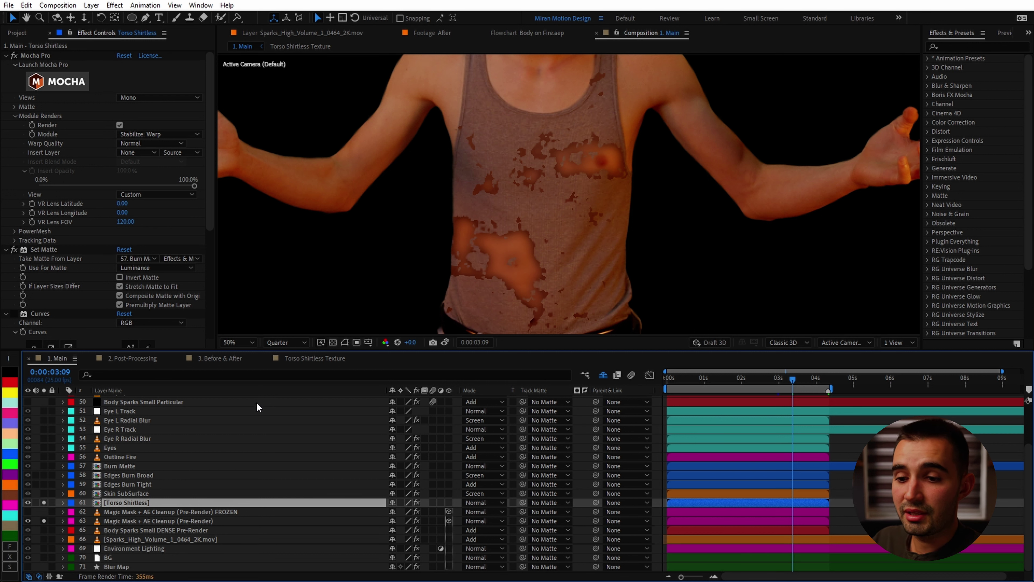
{"action": "left_click", "coordinate": [272, 358]}
{"action": "key", "text": "u"}
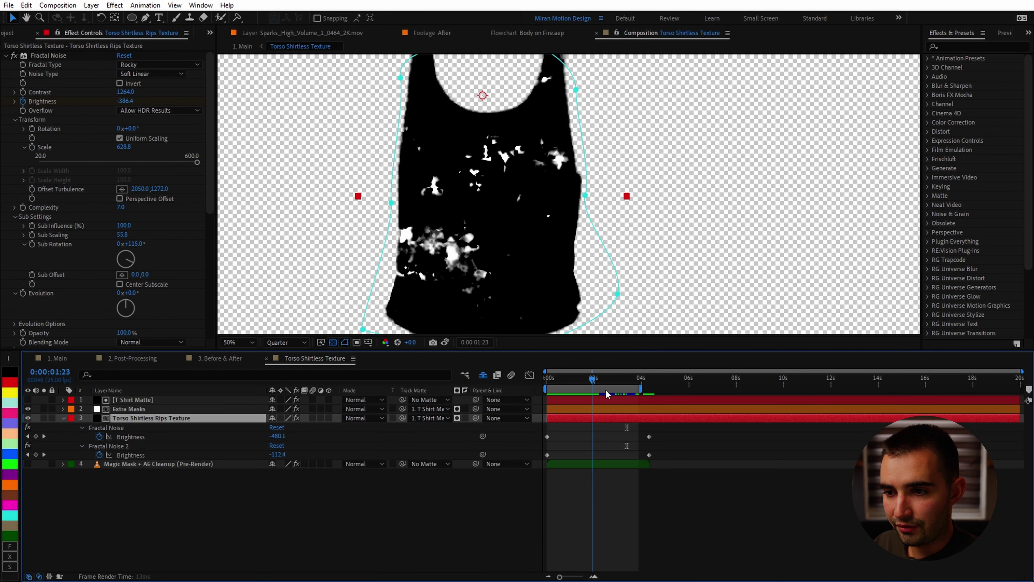
{"action": "left_click", "coordinate": [116, 409]}
{"action": "key", "text": "u"}
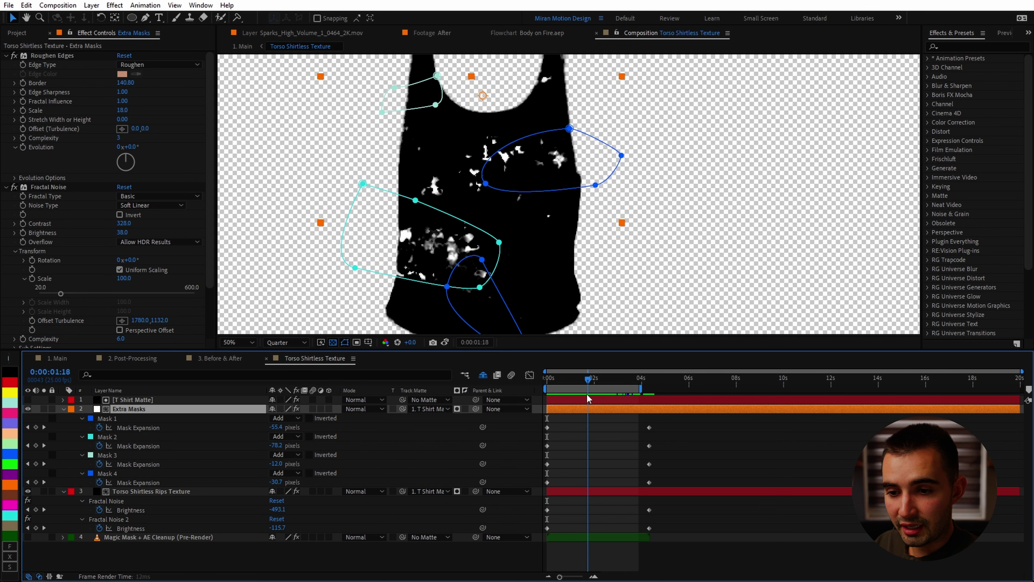
Close Torso Shirtless Texture, go to 0:00:03:14 in 1. Main and enable the Curves effect on Torso Shirtless.
{"action": "key", "text": "ctrl+w"}
{"action": "mouse_move", "coordinate": [722, 380]}
{"action": "left_mouse_down"}
{"action": "mouse_move", "coordinate": [693, 382]}
{"action": "mouse_move", "coordinate": [800, 380]}
{"action": "left_mouse_up"}
{"action": "scroll", "coordinate": [16, 179], "scroll_direction": "down", "scroll_amount": 6}
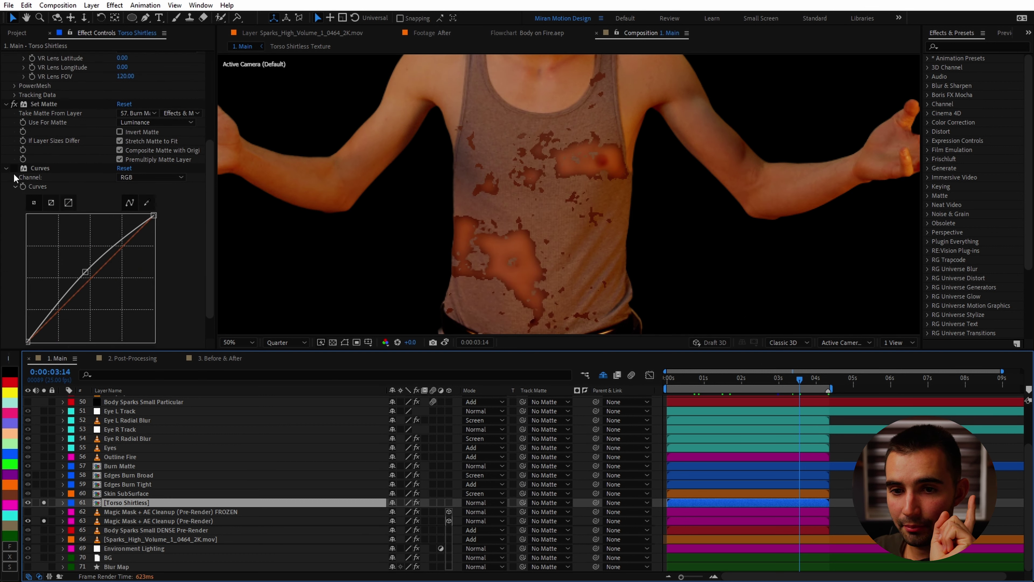
{"action": "left_click", "coordinate": [14, 175]}
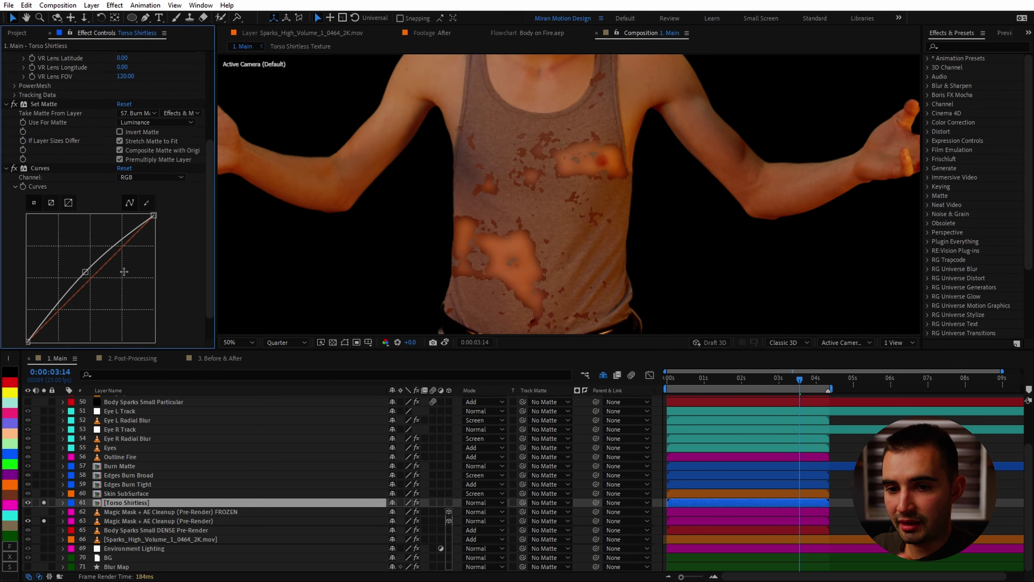
Review the Inner Glow layer style on Torso Shirtless, including its blend mode, opacity, color and size.
{"action": "left_click", "coordinate": [63, 503]}
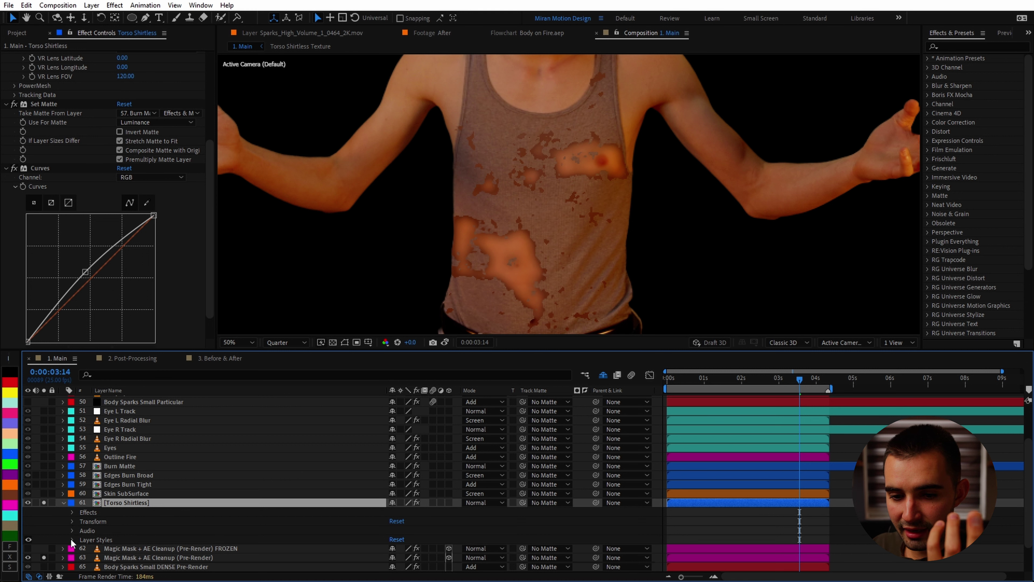
{"action": "left_click", "coordinate": [71, 539]}
{"action": "scroll", "coordinate": [83, 531], "scroll_direction": "down", "scroll_amount": 2}
{"action": "left_click", "coordinate": [81, 530]}
{"action": "scroll", "coordinate": [169, 517], "scroll_direction": "down", "scroll_amount": 5}
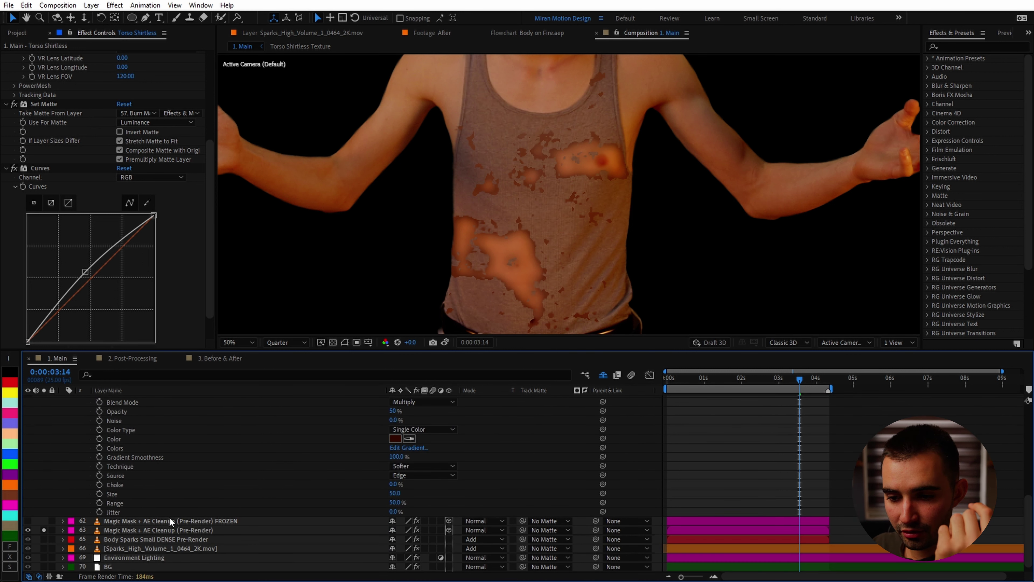
{"action": "left_click", "coordinate": [395, 439]}
{"action": "left_click", "coordinate": [730, 330]}
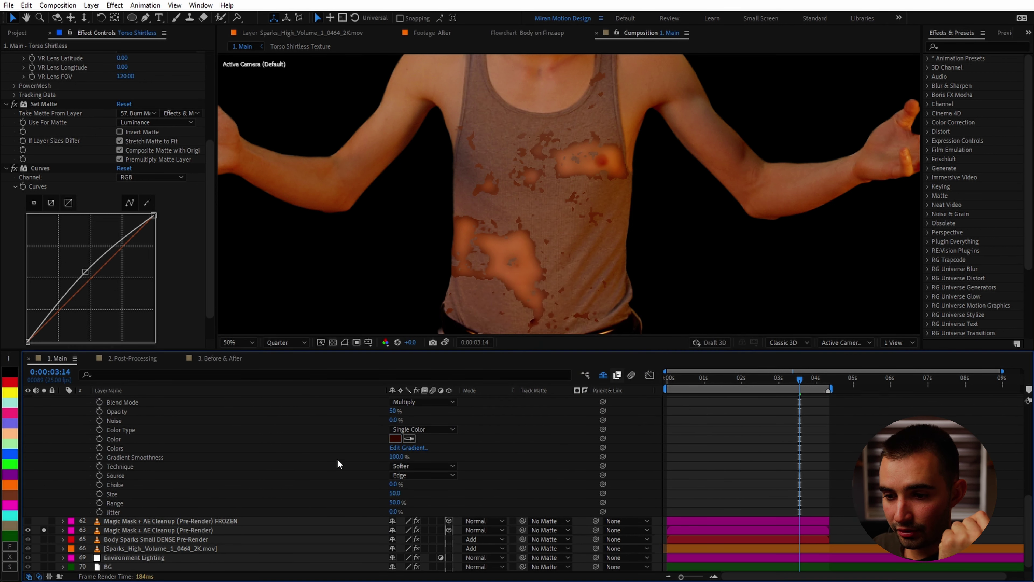
{"action": "scroll", "coordinate": [284, 493], "scroll_direction": "up", "scroll_amount": 2}
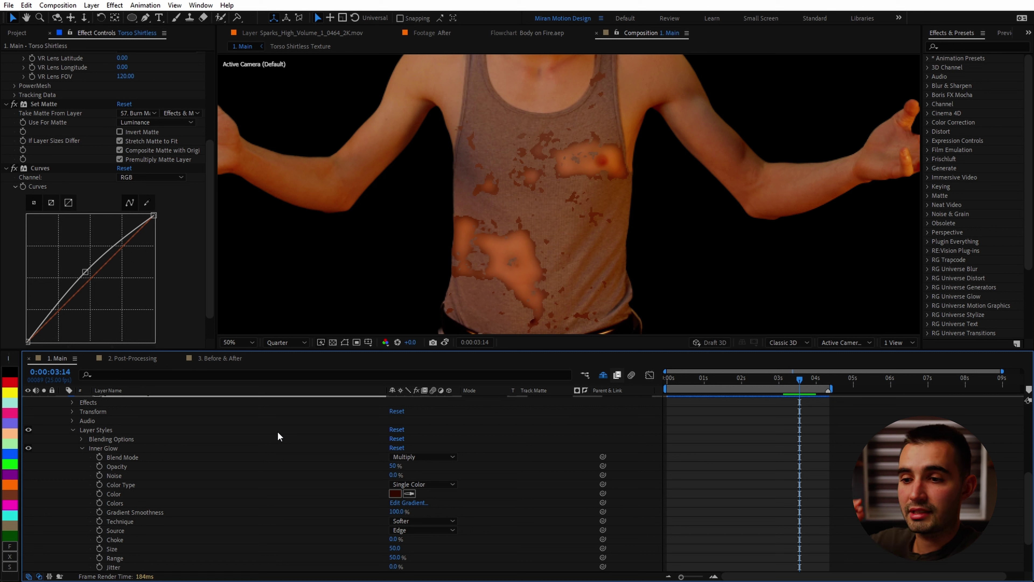
Set the preview resolution to Full, view both Edges Burn layers over the torso, and leave only Edges Burn Tight soloed.
{"action": "key", "text": "ctrl+`"}
{"action": "left_click", "coordinate": [40, 482]}
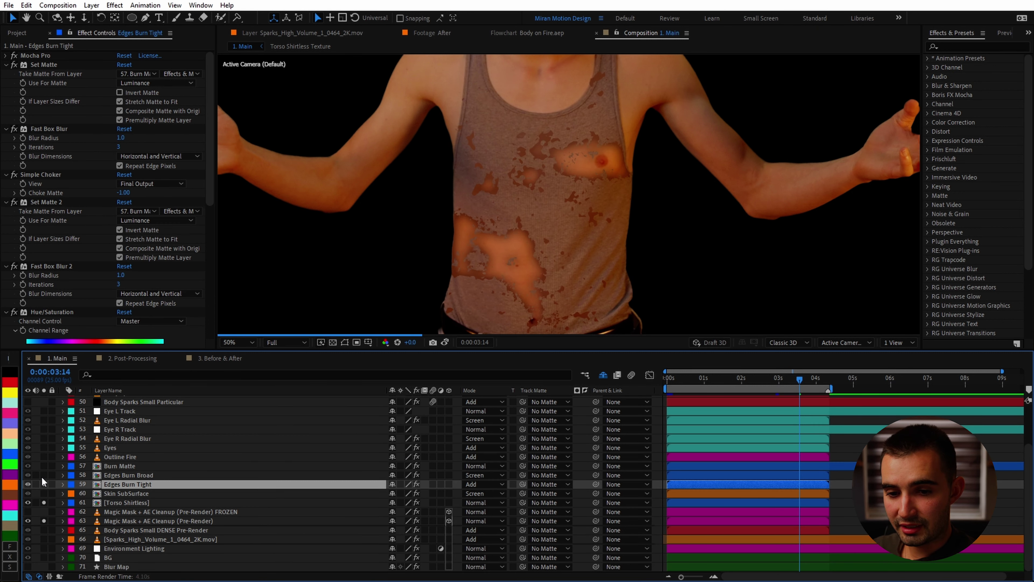
{"action": "left_click", "coordinate": [43, 475]}
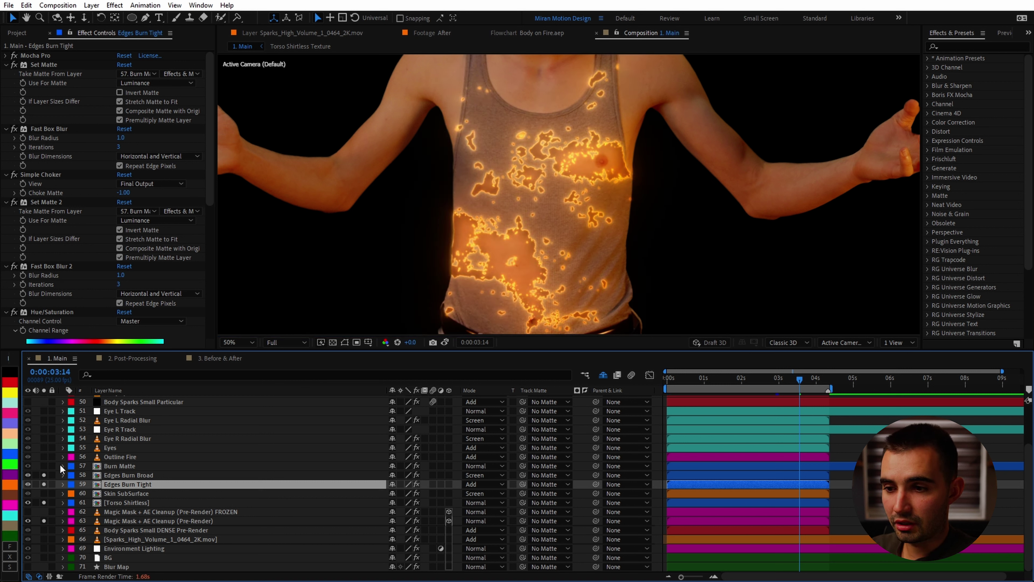
{"action": "left_click_drag", "start_coordinate": [43, 503], "coordinate": [44, 521]}
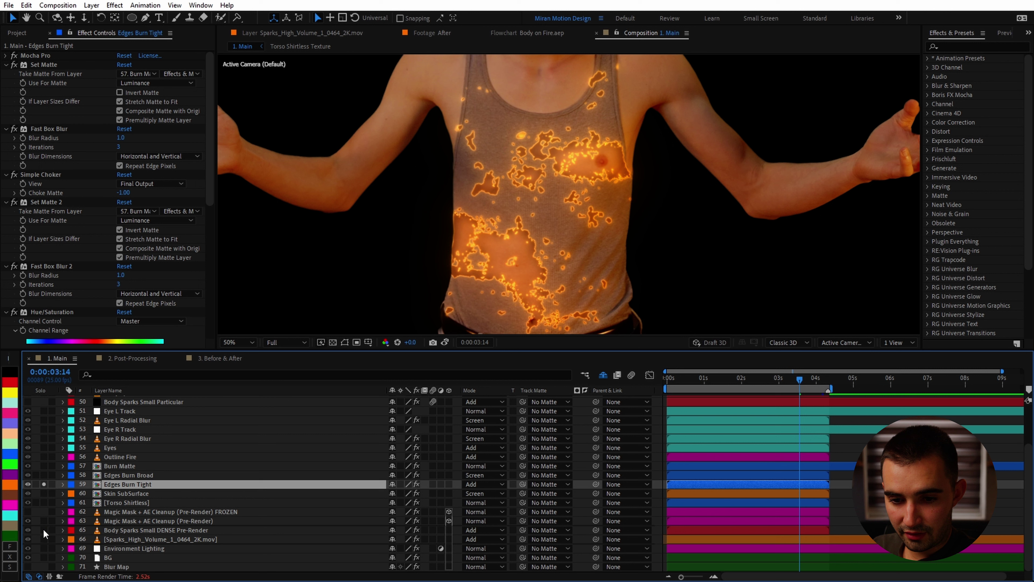
Disable the effects after the first Set Matte on Edges Burn Tight and examine that effect's matte source.
{"action": "left_click", "coordinate": [18, 92]}
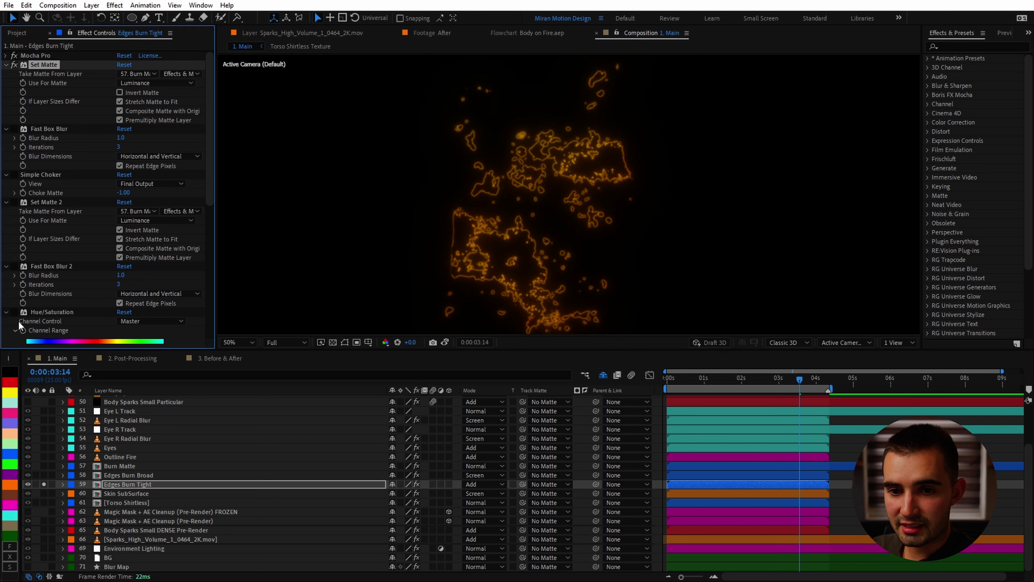
{"action": "scroll", "coordinate": [20, 326], "scroll_direction": "down", "scroll_amount": 6}
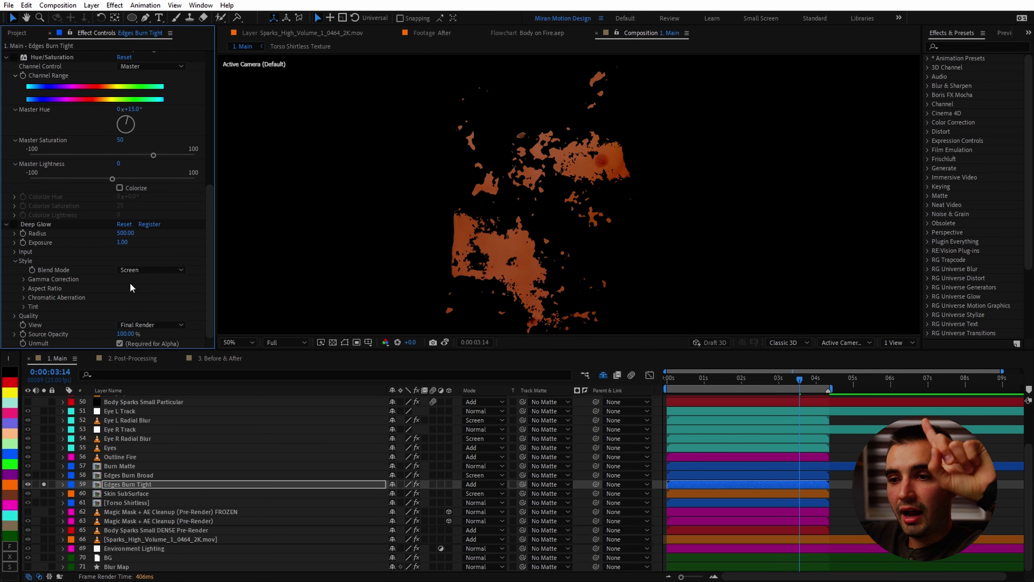
{"action": "scroll", "coordinate": [130, 288], "scroll_direction": "up", "scroll_amount": 6}
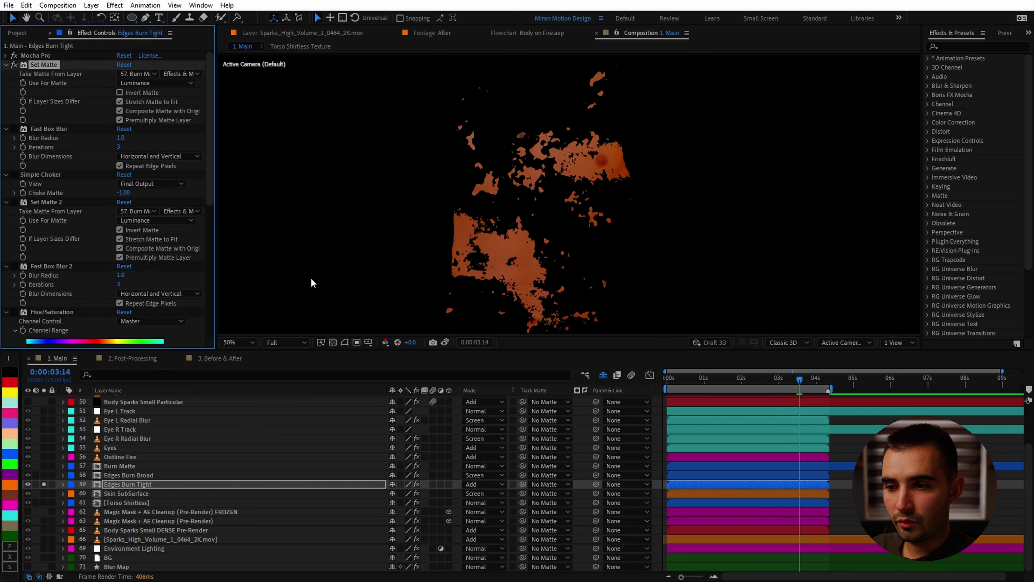
{"action": "left_click", "coordinate": [138, 74]}
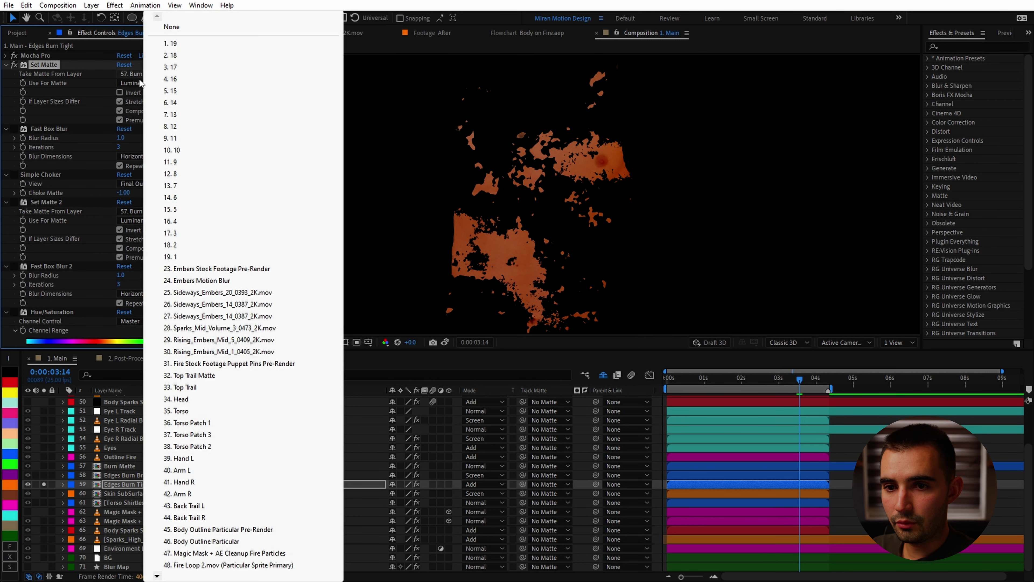
{"action": "left_click", "coordinate": [20, 68]}
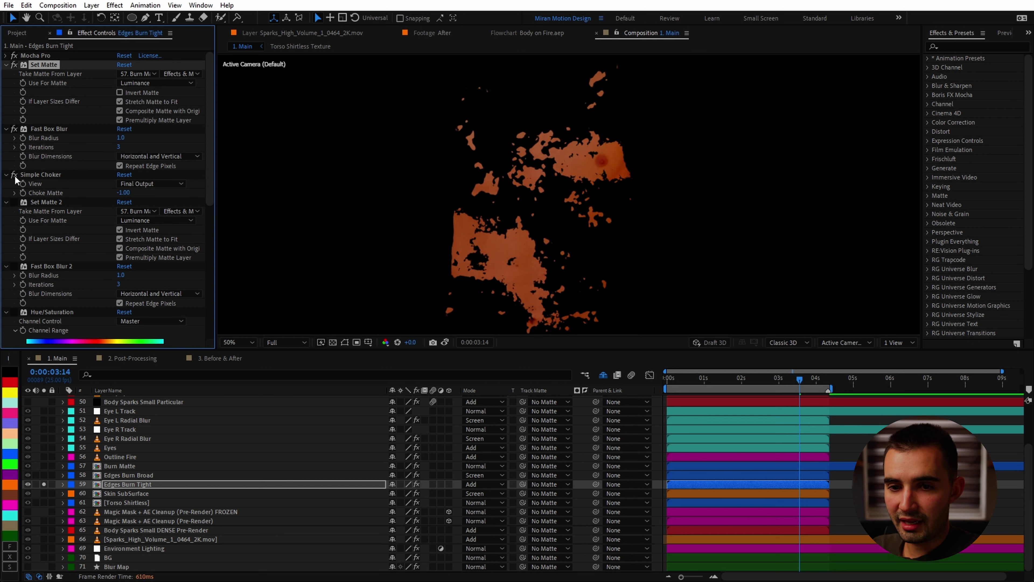
Turn the Edges Burn Tight effects back on in order through Deep Glow to see how each builds the glowing edge.
{"action": "left_click", "coordinate": [14, 202]}
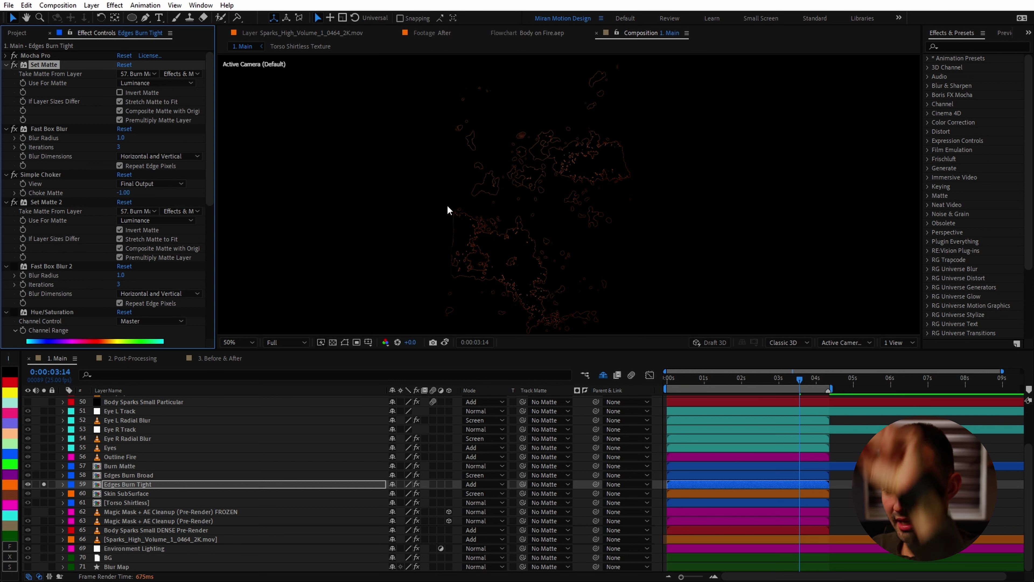
{"action": "scroll", "coordinate": [29, 285], "scroll_direction": "down", "scroll_amount": 3}
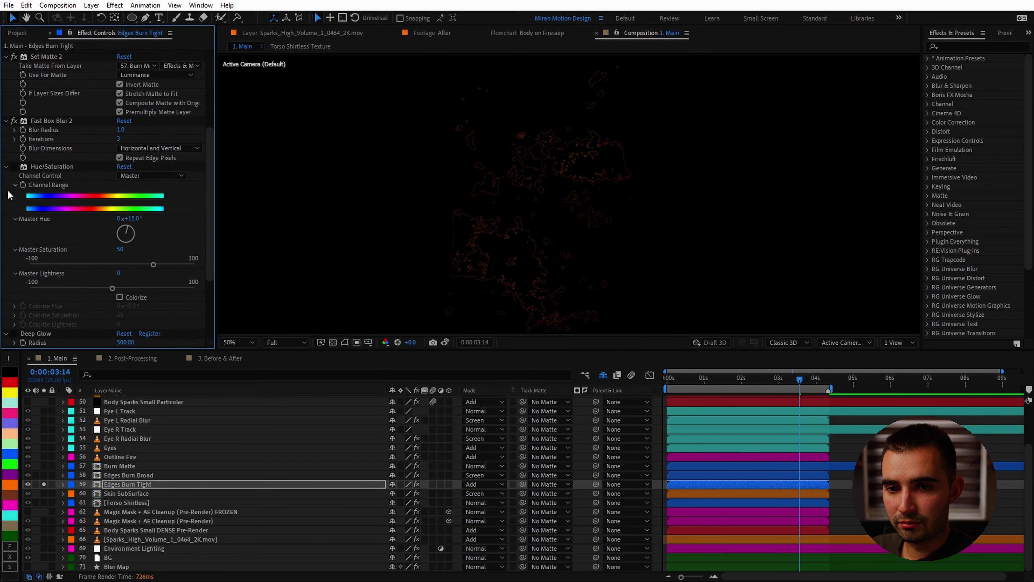
{"action": "scroll", "coordinate": [19, 235], "scroll_direction": "down", "scroll_amount": 1}
{"action": "left_click", "coordinate": [14, 287]}
{"action": "scroll", "coordinate": [63, 282], "scroll_direction": "down", "scroll_amount": 1}
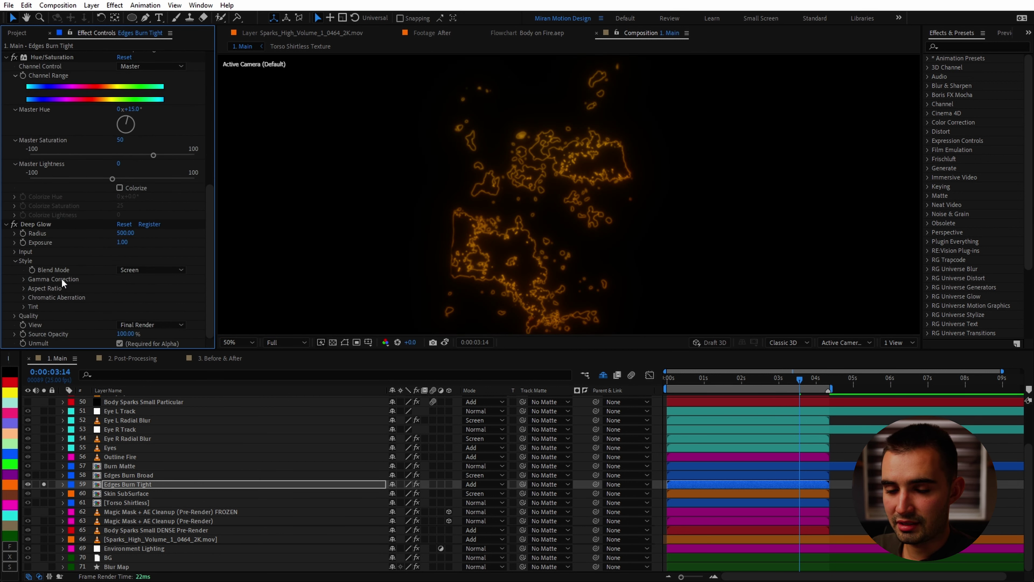
Solo Edges Burn Broad with Edges Burn Tight, check its Fast Box Blur, and solo Torso Shirtless to view the burnt edges over the torso.
{"action": "left_click", "coordinate": [81, 475]}
{"action": "left_click", "coordinate": [44, 475]}
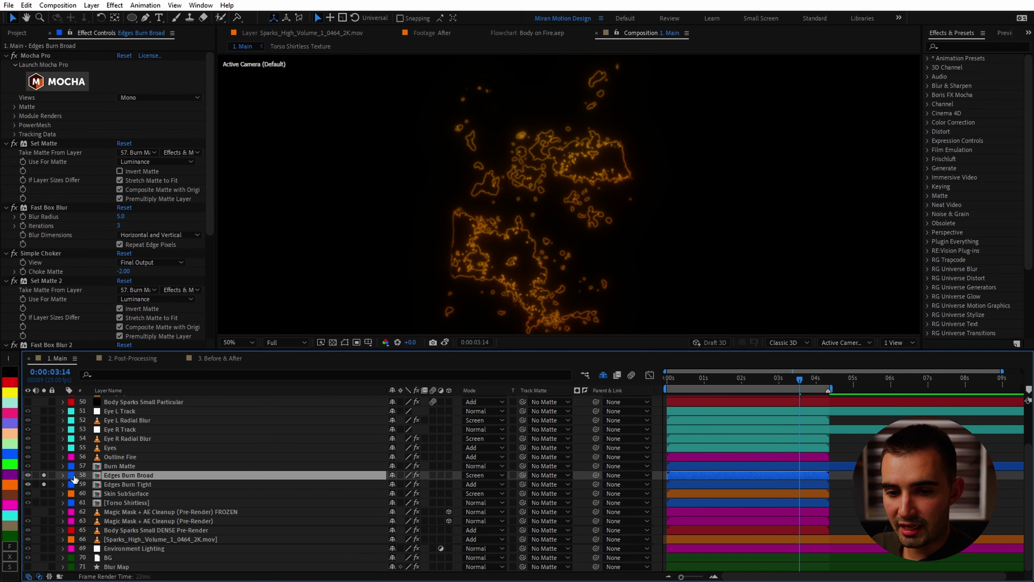
{"action": "left_click", "coordinate": [49, 208]}
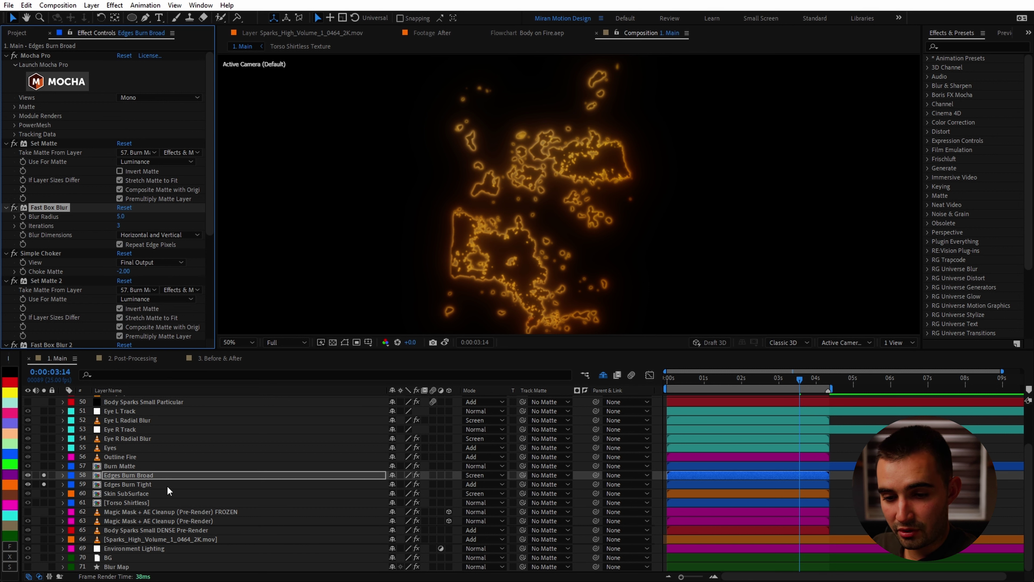
{"action": "left_click", "coordinate": [44, 503]}
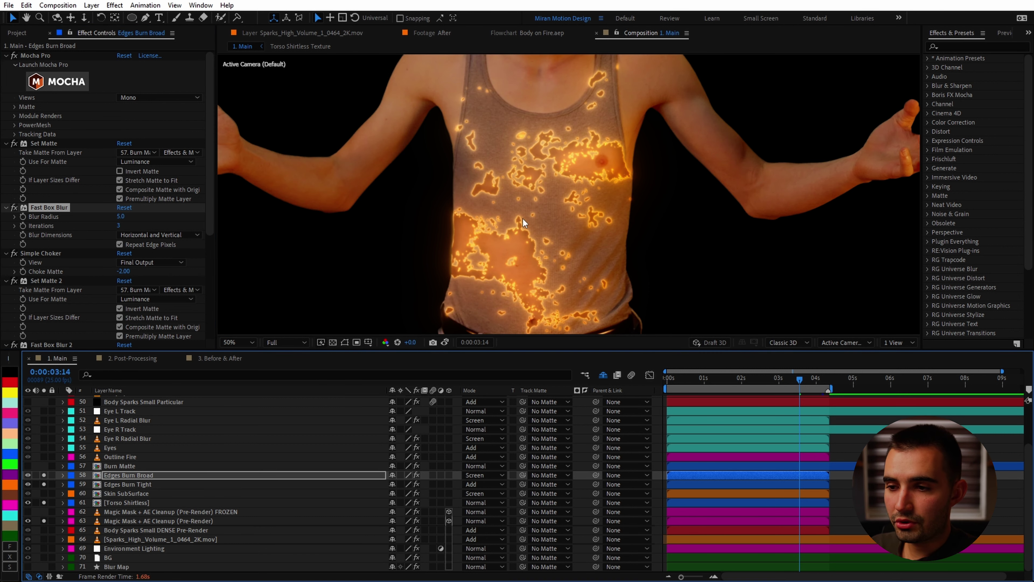
{"action": "left_click_drag", "start_coordinate": [636, 187], "coordinate": [630, 149]}
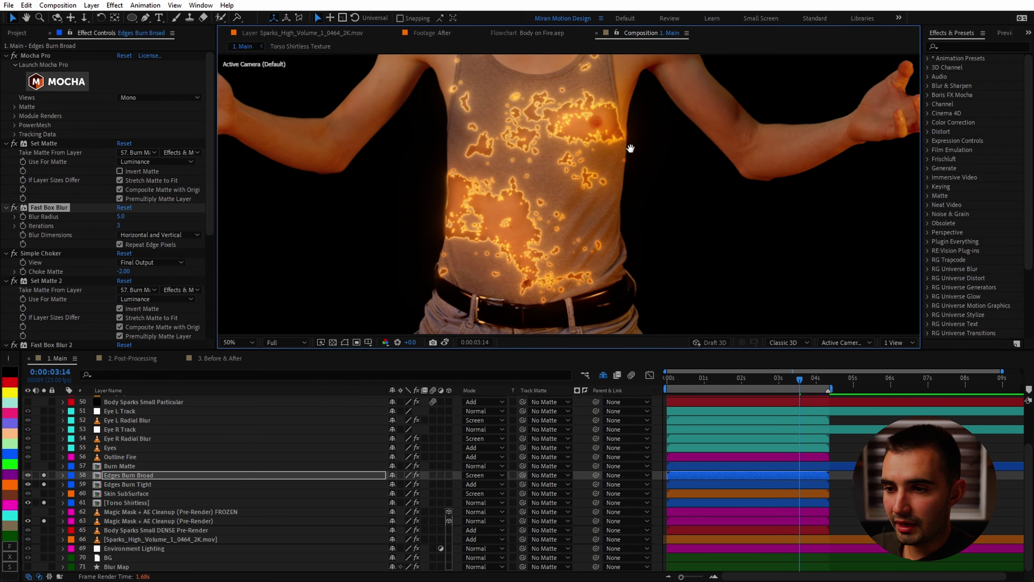
Solo the Skin SubSurface layer over the torso and open its Skin SubSurface Matte precomp.
{"action": "left_click", "coordinate": [119, 493]}
{"action": "key", "text": "comma"}
{"action": "key", "text": "comma"}
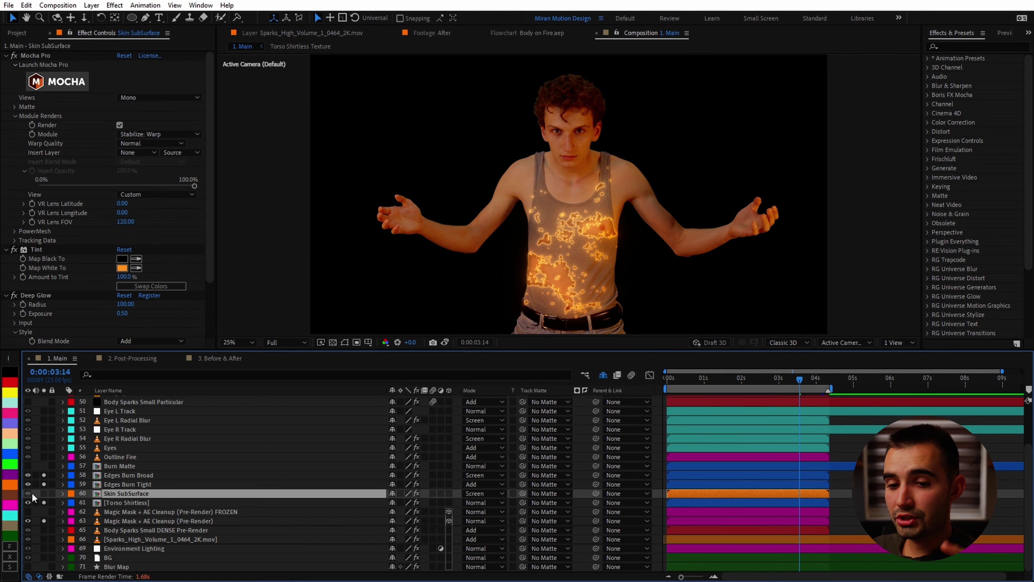
{"action": "left_click", "coordinate": [44, 494]}
{"action": "left_click", "coordinate": [140, 494]}
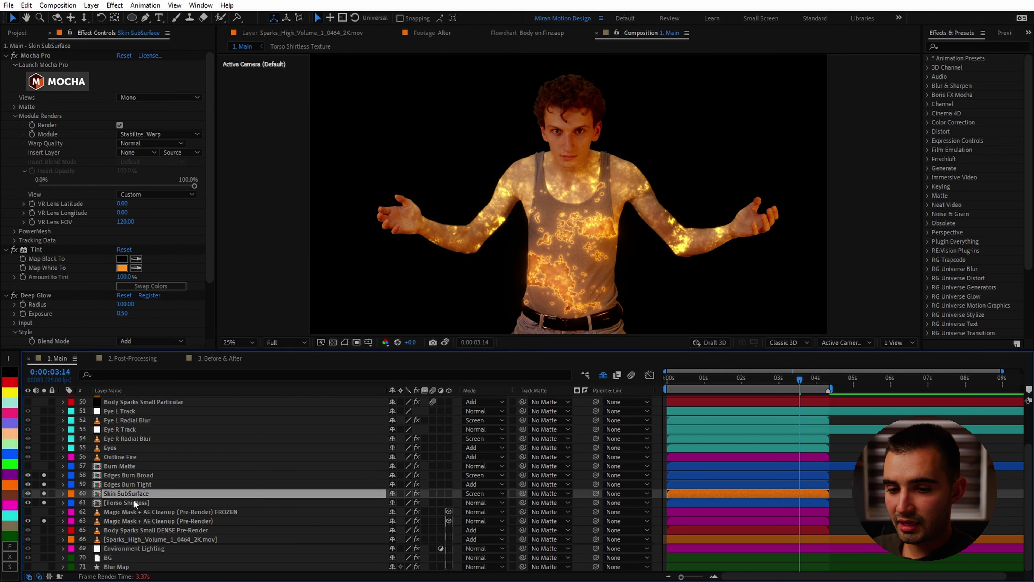
{"action": "key", "text": "period"}
{"action": "scroll", "coordinate": [747, 244], "scroll_direction": "down", "scroll_amount": 2}
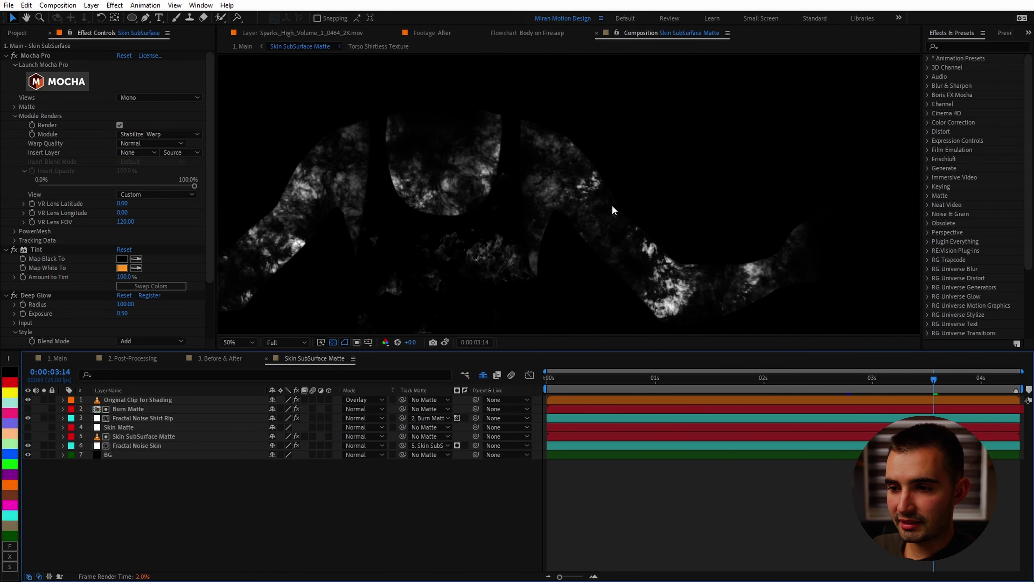
Go through the effects on Fractal Noise Skin and slightly raise the upper point of its Curves effect.
{"action": "key", "text": "comma"}
{"action": "key", "text": "KP_6"}
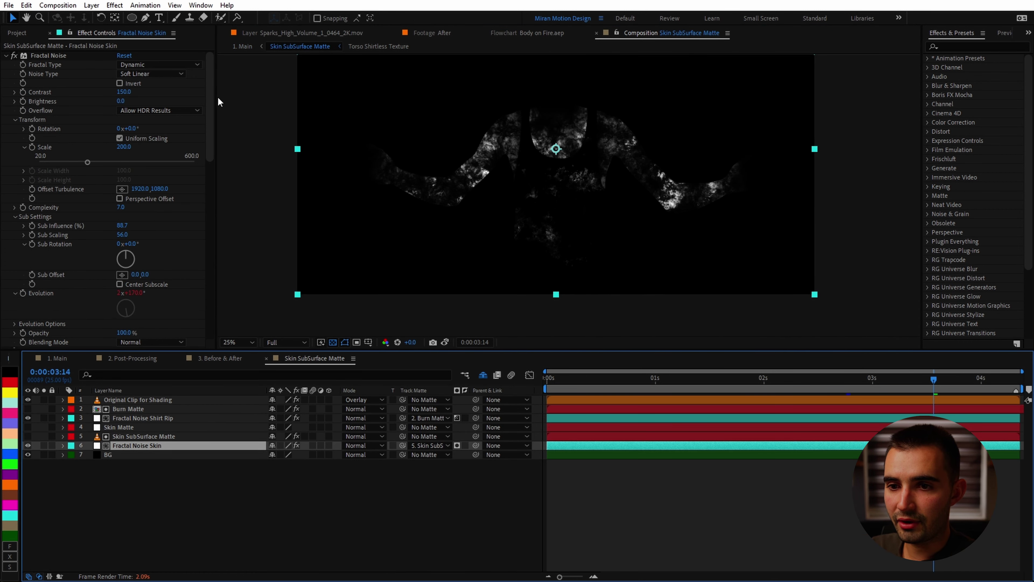
{"action": "left_click_drag", "start_coordinate": [219, 101], "coordinate": [208, 277]}
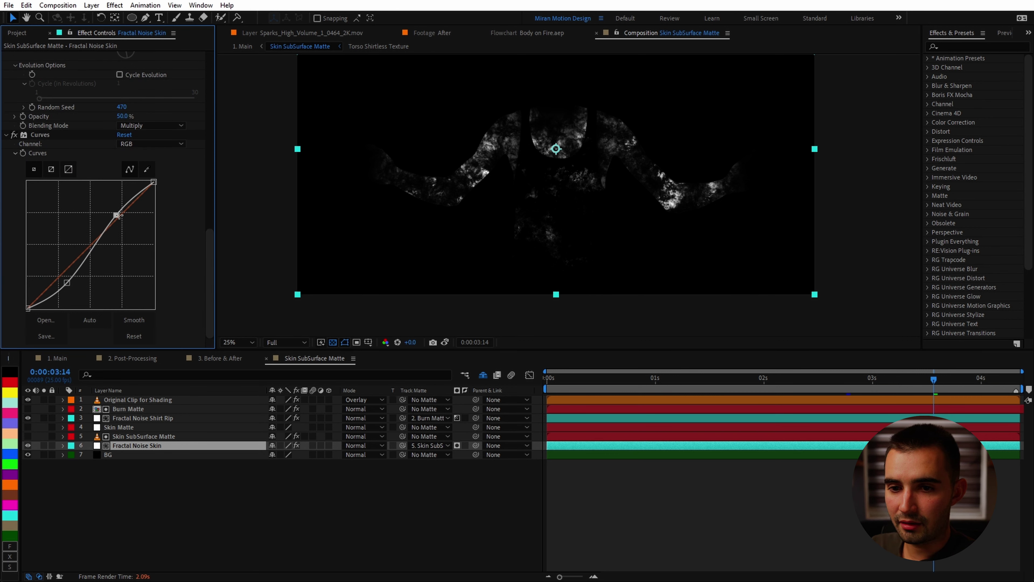
{"action": "left_click_drag", "start_coordinate": [118, 216], "coordinate": [116, 211]}
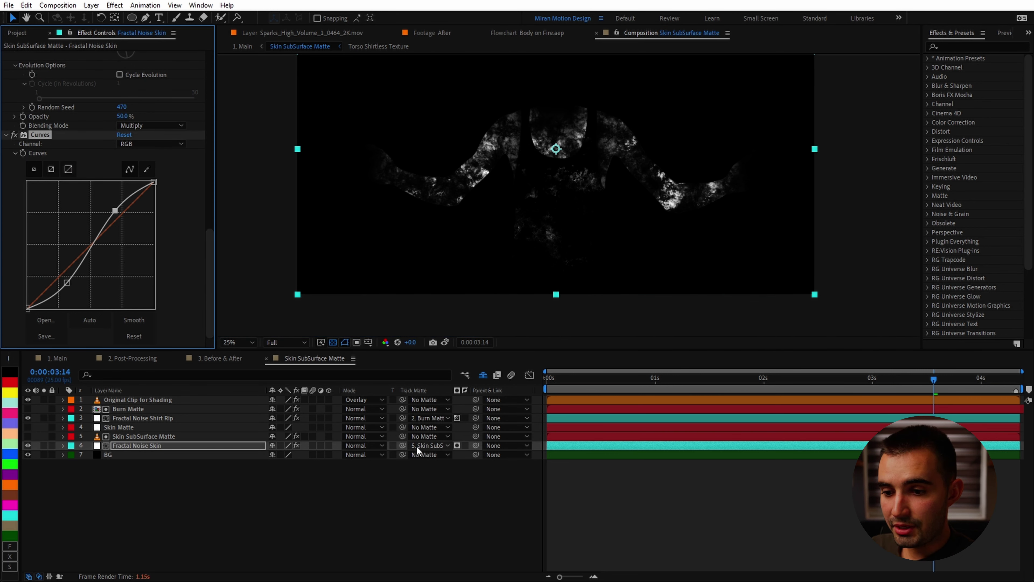
Show and solo the Skin SubSurface Matte layer and review its Mocha Pro module and Set Matte source.
{"action": "left_click", "coordinate": [139, 437]}
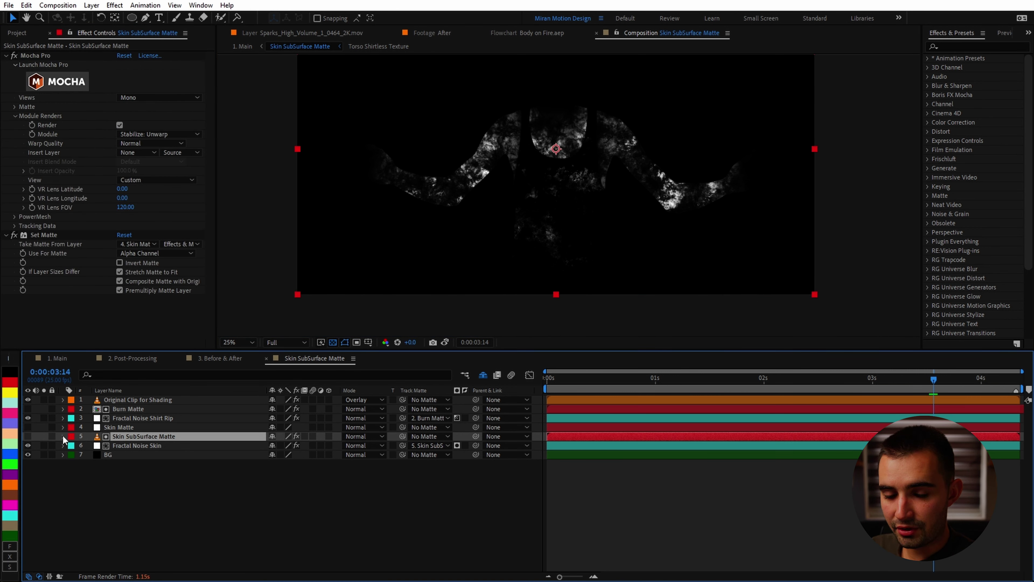
{"action": "left_click", "coordinate": [27, 436]}
{"action": "left_click", "coordinate": [44, 435]}
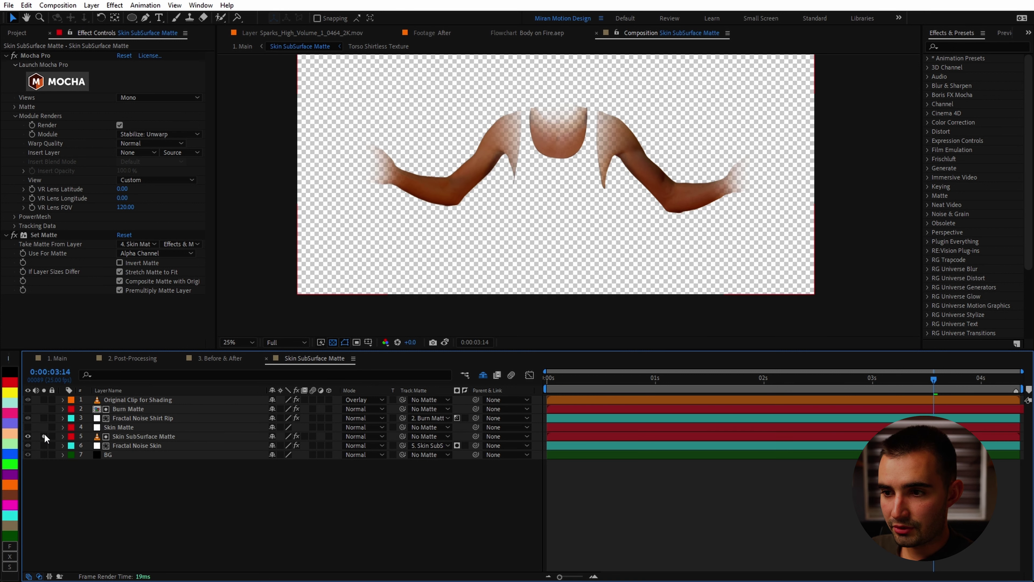
{"action": "left_click", "coordinate": [115, 438]}
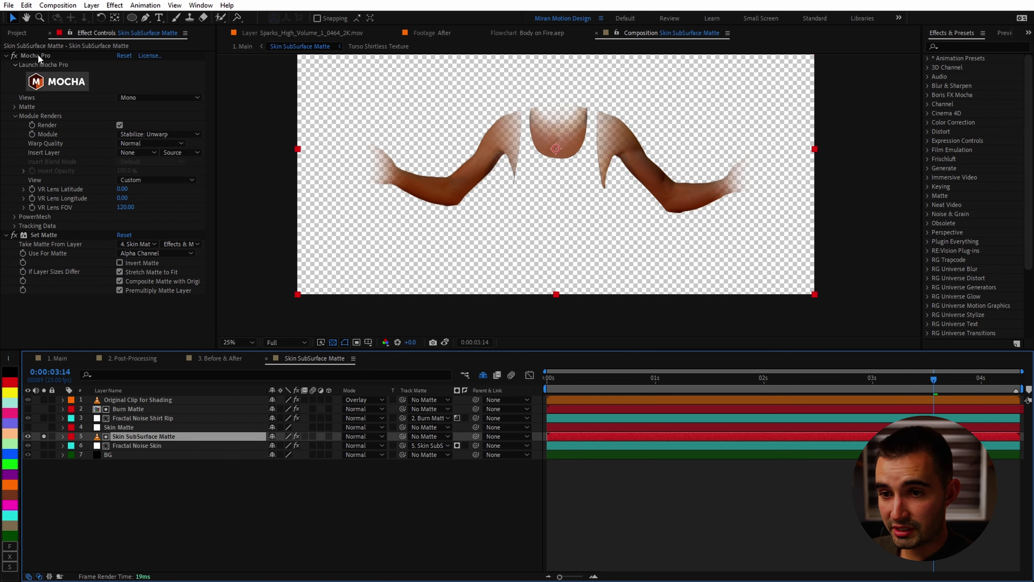
{"action": "left_click", "coordinate": [46, 239]}
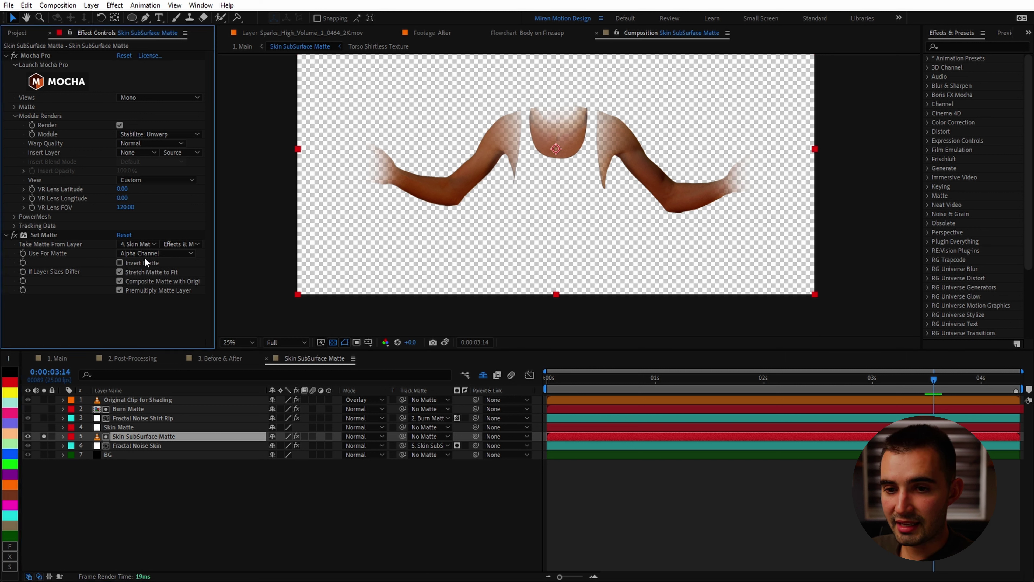
Display the masks on the Skin Matte layer, hide and unsolo Skin SubSurface Matte, and deselect everything.
{"action": "left_click", "coordinate": [122, 427]}
{"action": "left_click", "coordinate": [27, 436]}
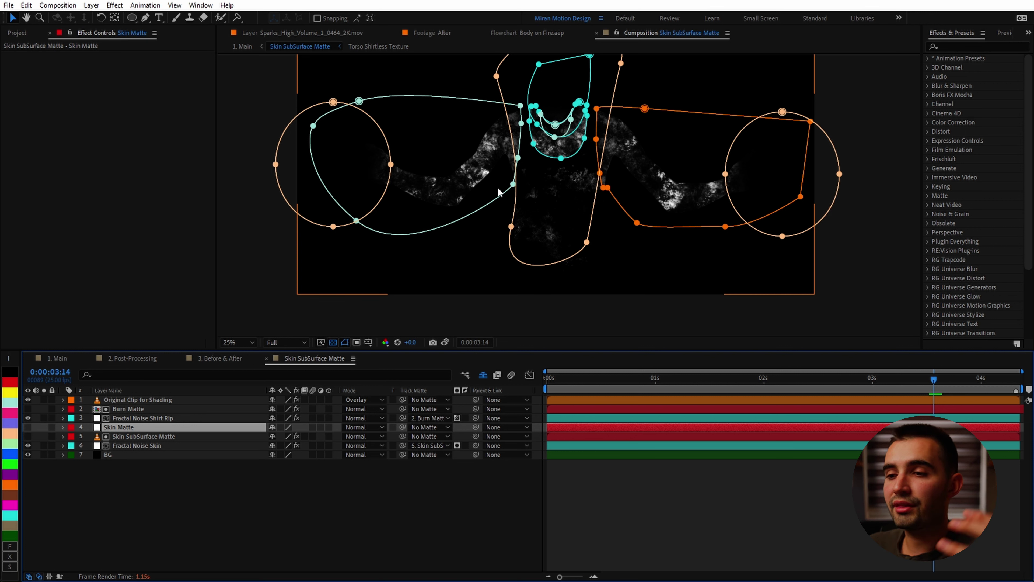
{"action": "left_click", "coordinate": [407, 323]}
Preview the matte's noise animation along the timeline and return the playhead to 0:00:03:14.
{"action": "left_click_drag", "start_coordinate": [869, 378], "coordinate": [797, 390]}
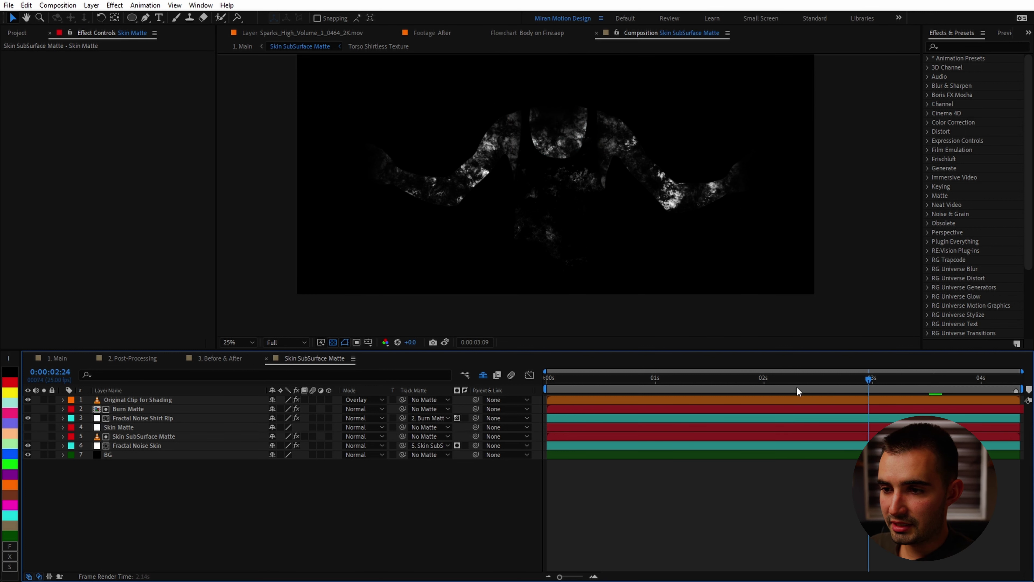
{"action": "key", "text": "space"}
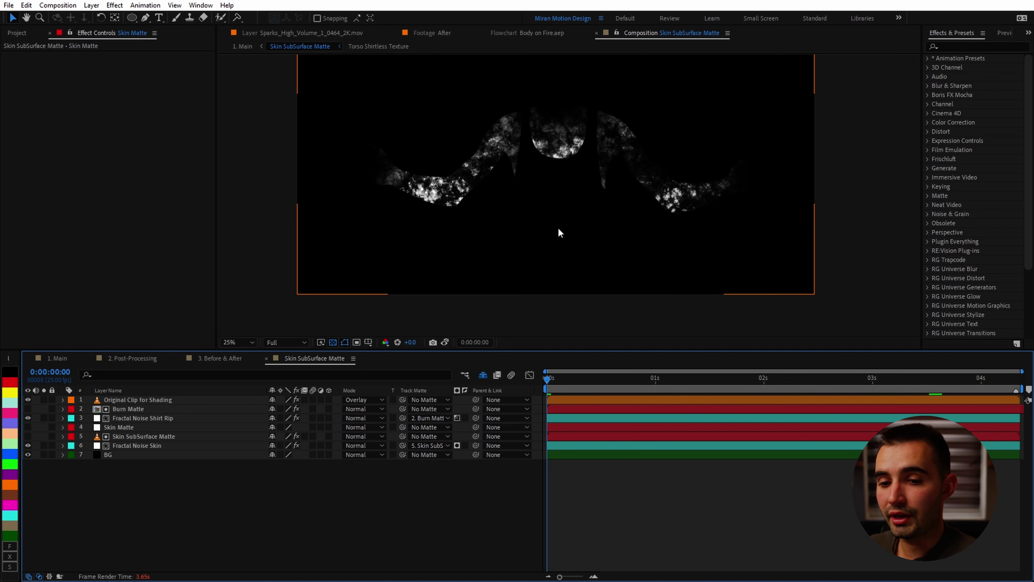
{"action": "left_click_drag", "start_coordinate": [946, 379], "coordinate": [934, 379]}
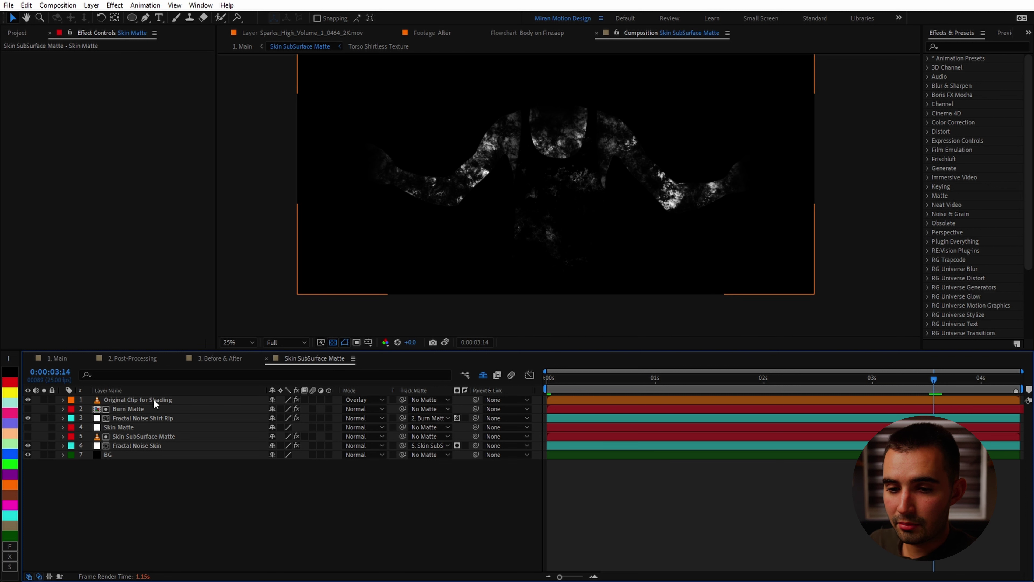
Inspect Fractal Noise Shirt Rip and its Burn Matte, compare with the Burn Matte layer in Main, and return to the Skin SubSurface Matte precomp.
{"action": "left_click", "coordinate": [159, 418]}
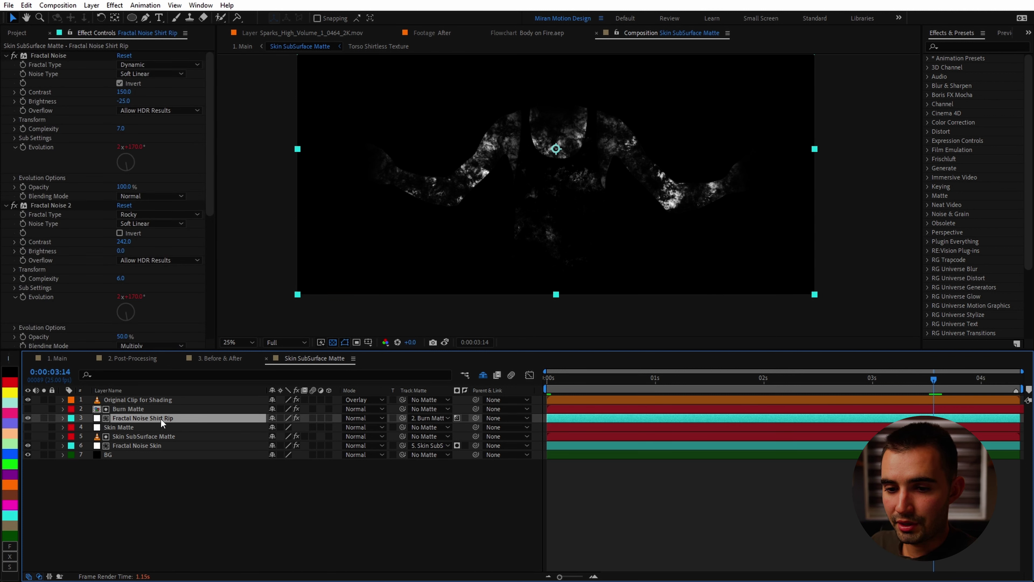
{"action": "left_click", "coordinate": [166, 409]}
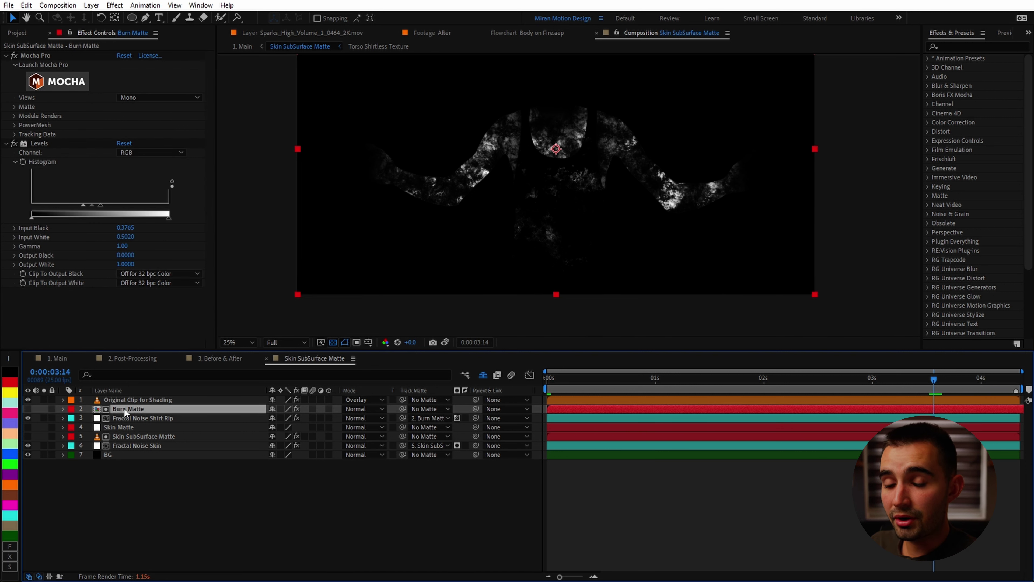
{"action": "left_click", "coordinate": [52, 357]}
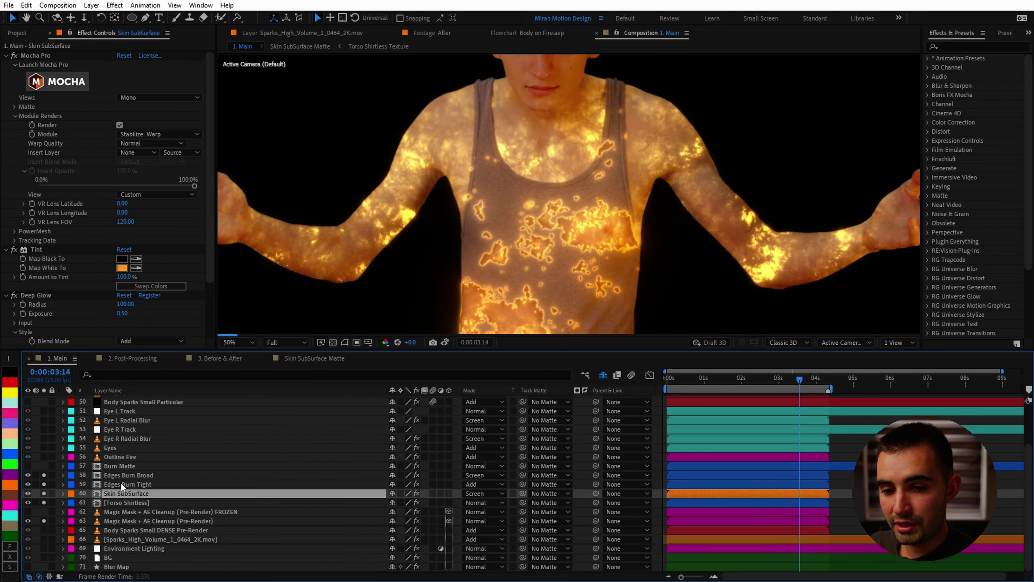
{"action": "left_click", "coordinate": [114, 467]}
{"action": "left_click", "coordinate": [42, 467]}
{"action": "left_click", "coordinate": [314, 358]}
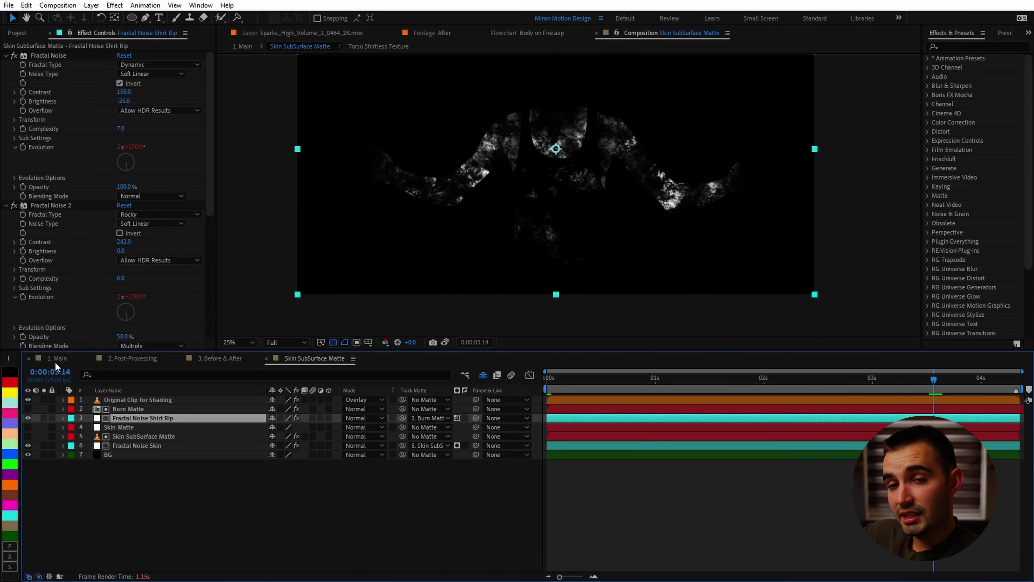
Solo Original Clip for Shading, toggle its Tint and Curves effects off and on to compare, and unsolo it.
{"action": "left_click", "coordinate": [203, 398]}
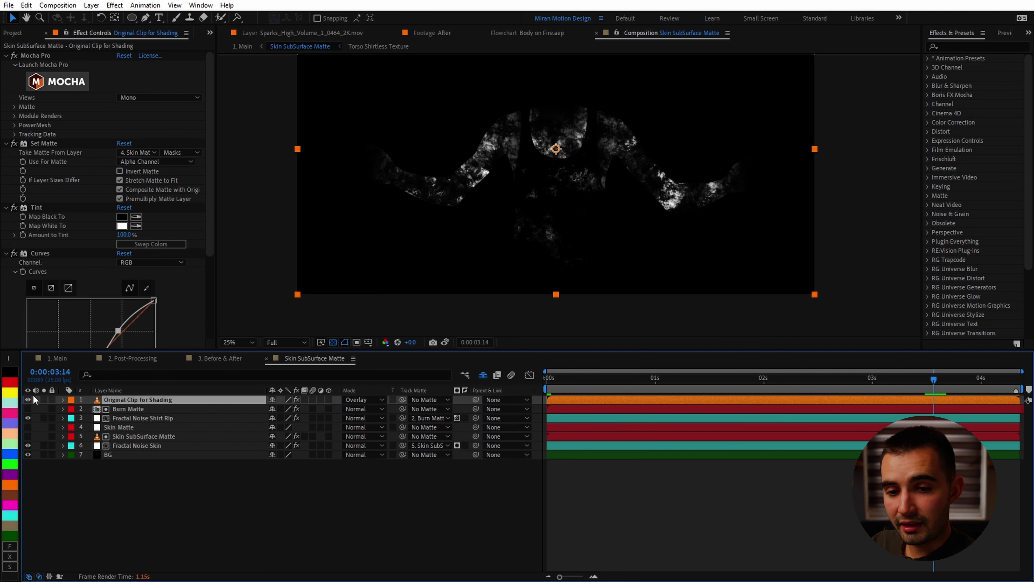
{"action": "left_click", "coordinate": [44, 399]}
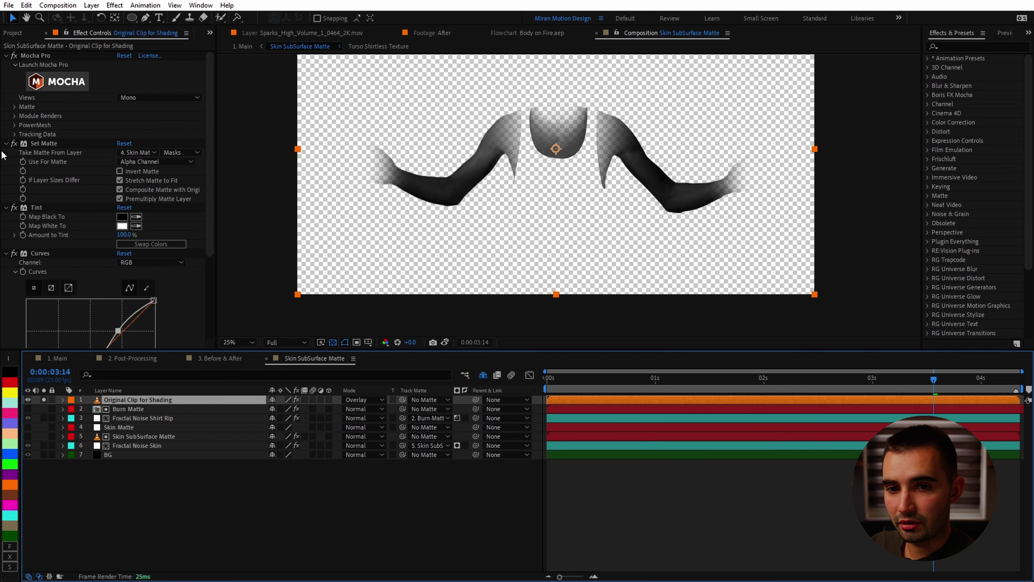
{"action": "scroll", "coordinate": [14, 145], "scroll_direction": "down", "scroll_amount": 4}
{"action": "left_click_drag", "start_coordinate": [14, 89], "coordinate": [15, 136]}
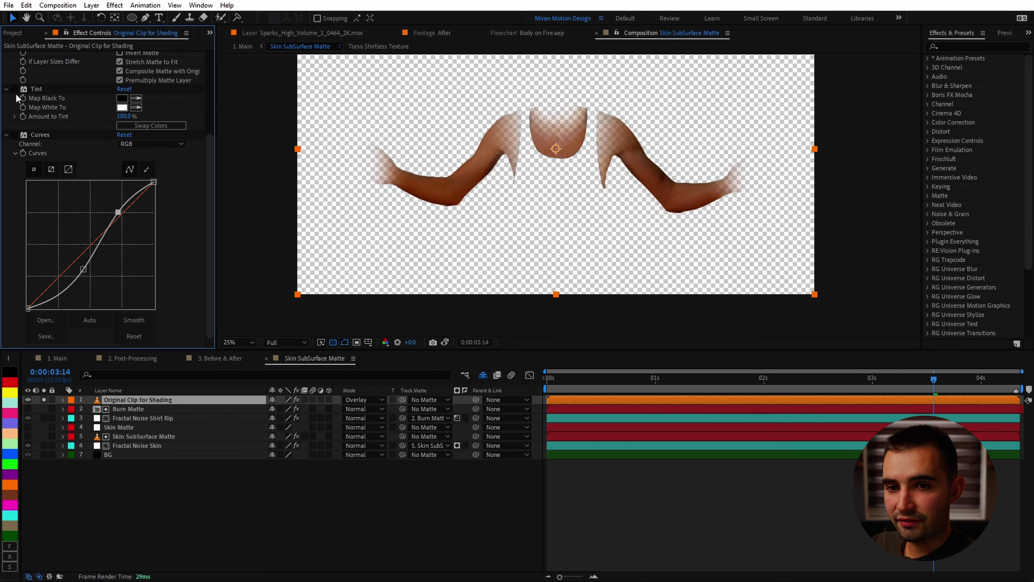
{"action": "left_click_drag", "start_coordinate": [15, 89], "coordinate": [18, 136]}
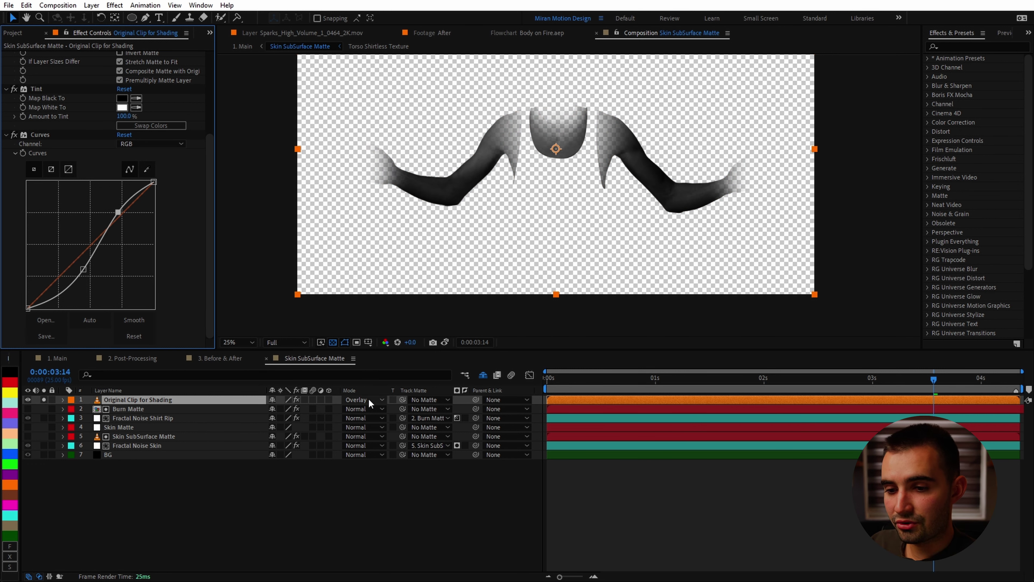
{"action": "left_click", "coordinate": [43, 399]}
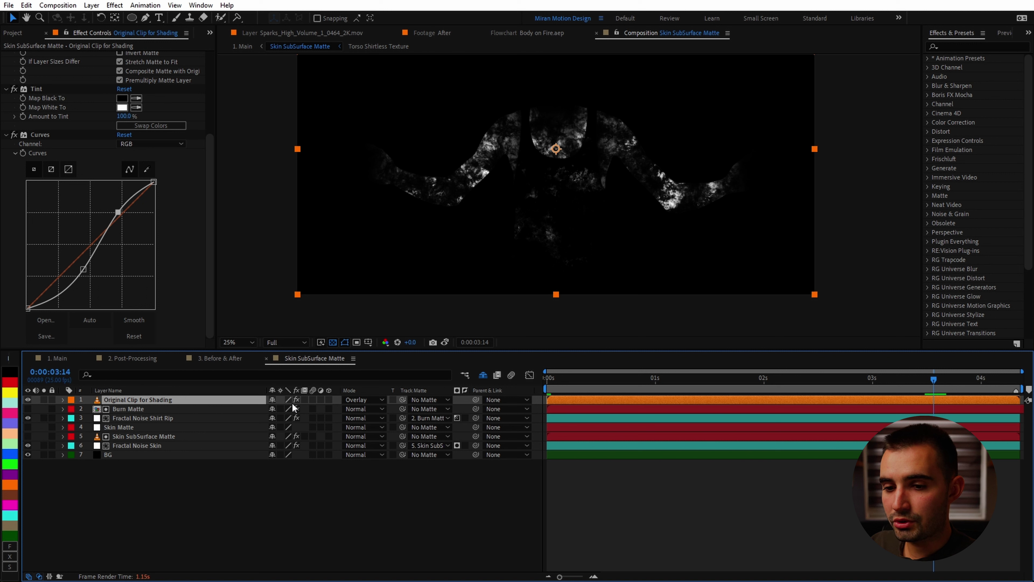
Reveal the opacity of Original Clip for Shading and toggle the layer's visibility to compare its shading on the noise.
{"action": "key", "text": "t"}
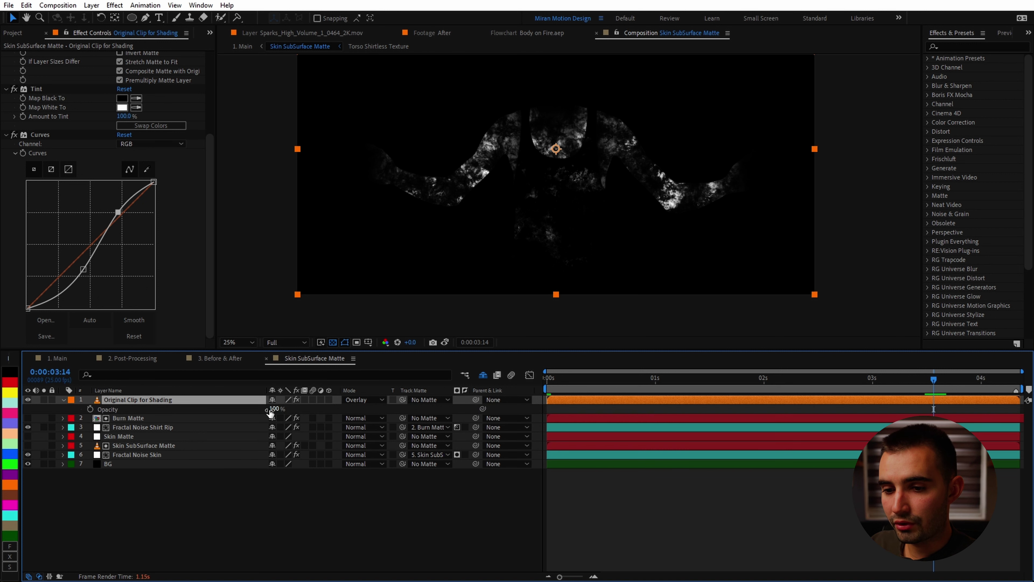
{"action": "left_click", "coordinate": [27, 399]}
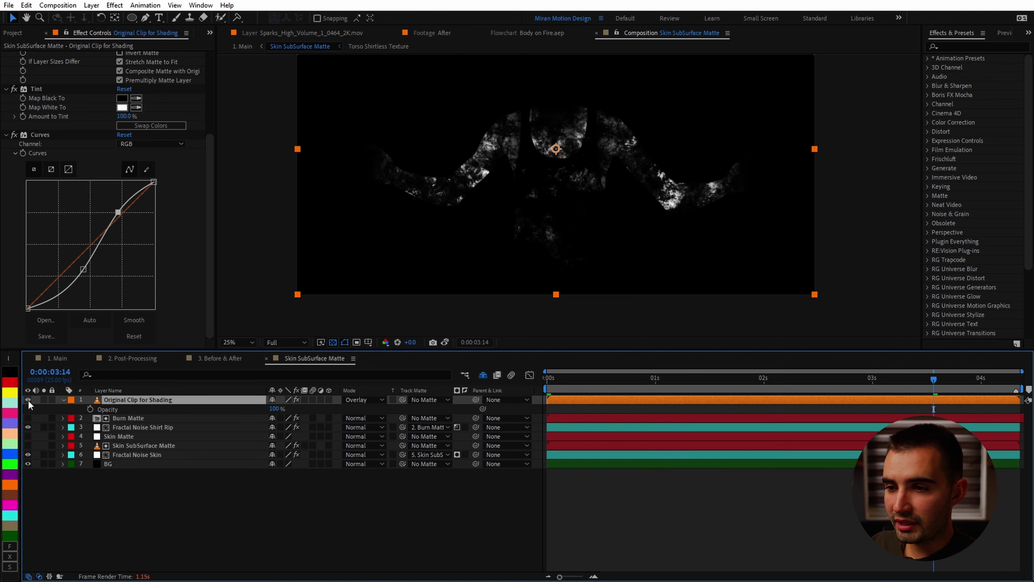
{"action": "left_click", "coordinate": [27, 399]}
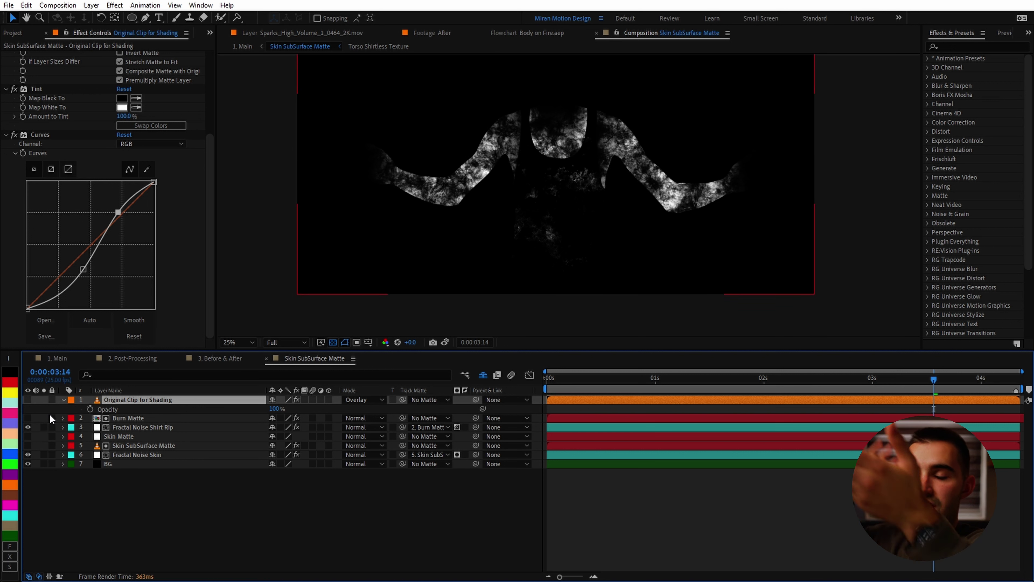
{"action": "left_click", "coordinate": [26, 400]}
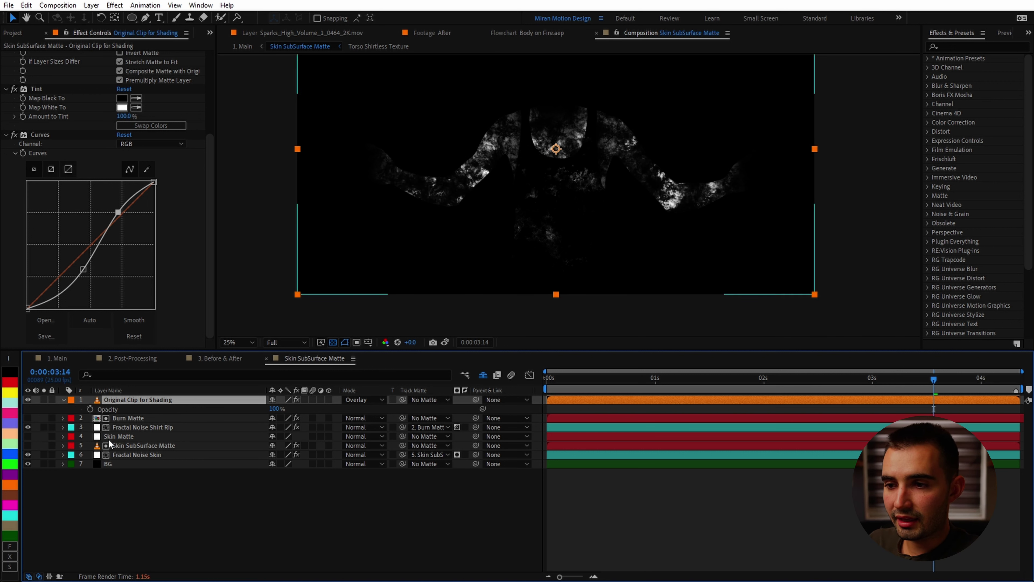
Compare the glowing skin in the Main composition with and without the shading layer, using a snapshot.
{"action": "left_click", "coordinate": [57, 359]}
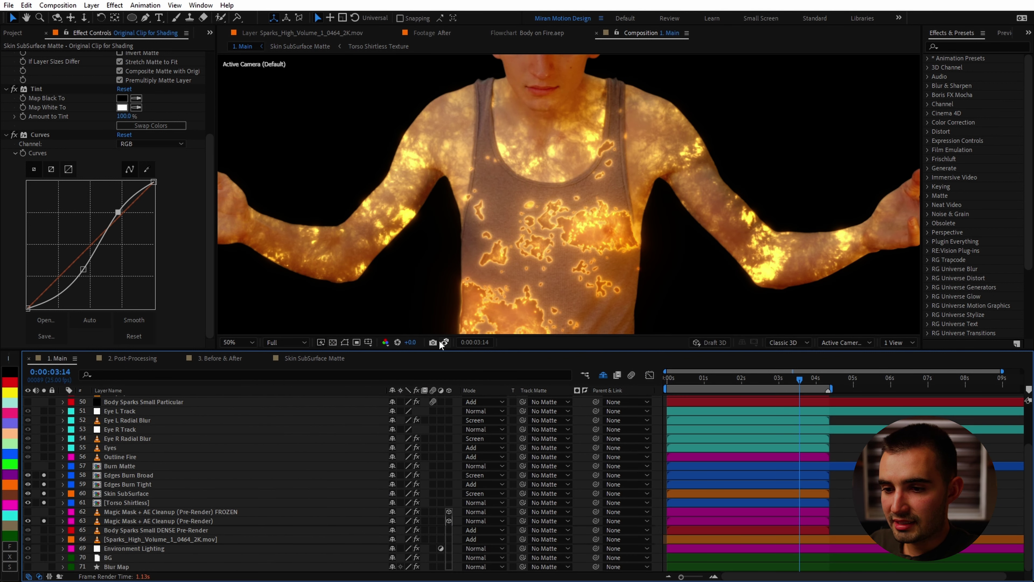
{"action": "left_click", "coordinate": [280, 359]}
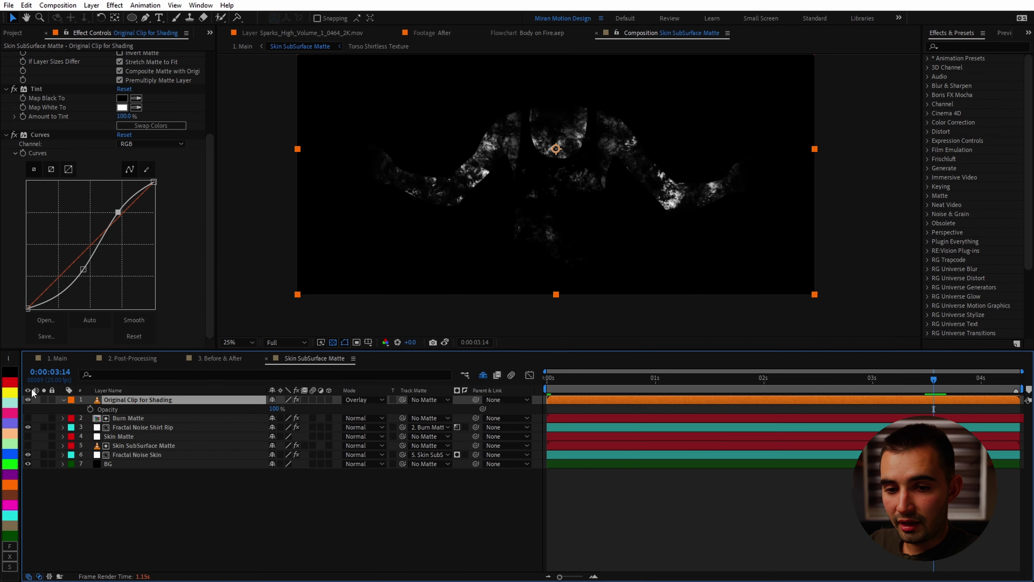
{"action": "left_click", "coordinate": [57, 359]}
{"action": "left_click", "coordinate": [448, 341]}
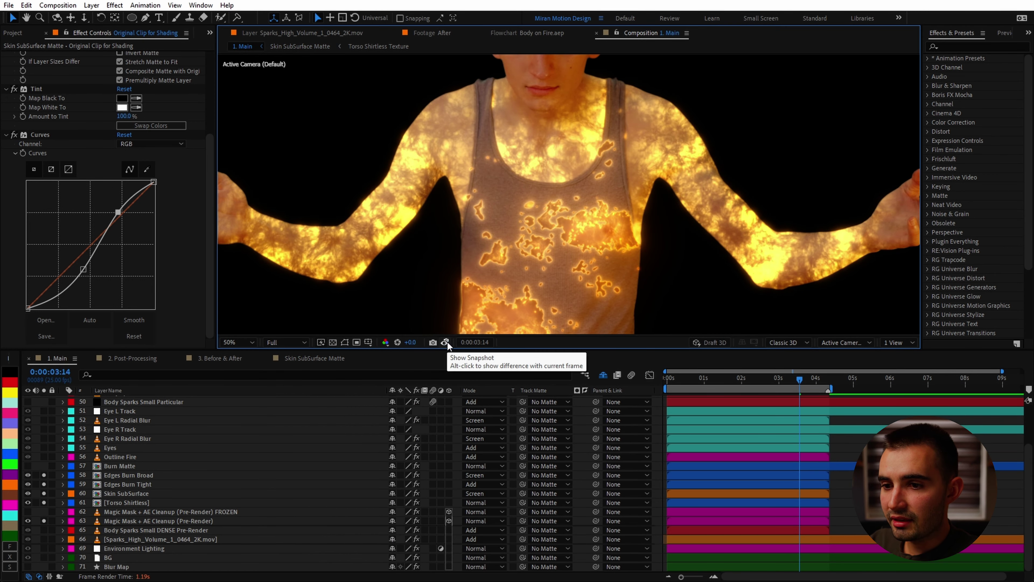
{"action": "left_click", "coordinate": [447, 342]}
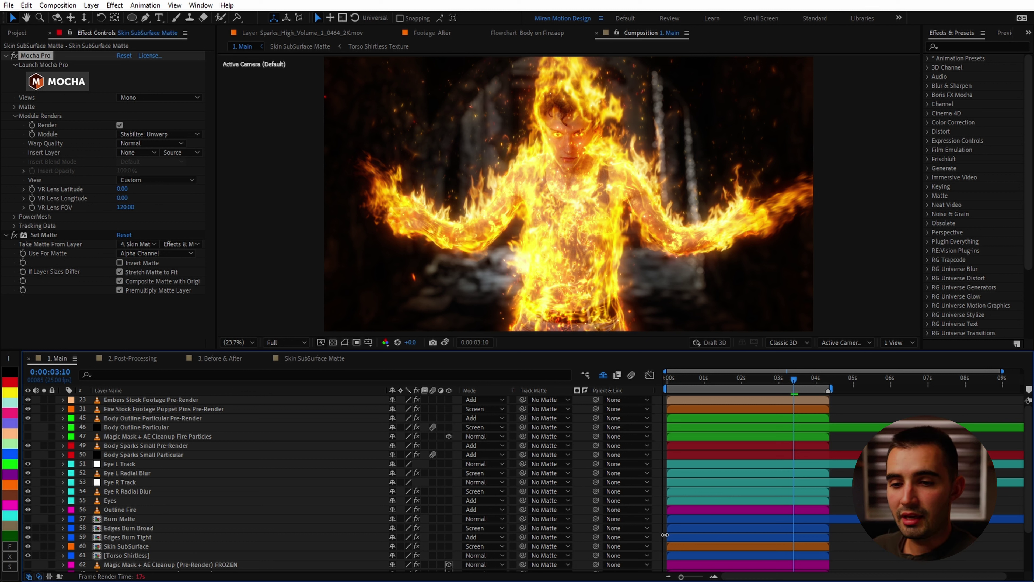
Add the 1. Main composition to the render queue.
{"action": "left_click", "coordinate": [202, 499]}
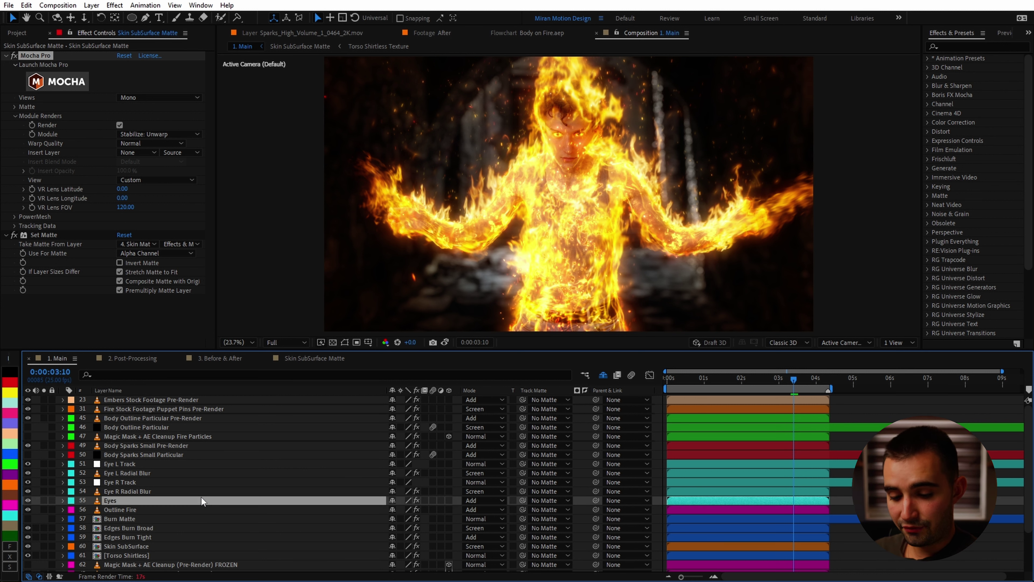
{"action": "key", "text": "ctrl+m"}
{"action": "left_click", "coordinate": [101, 429]}
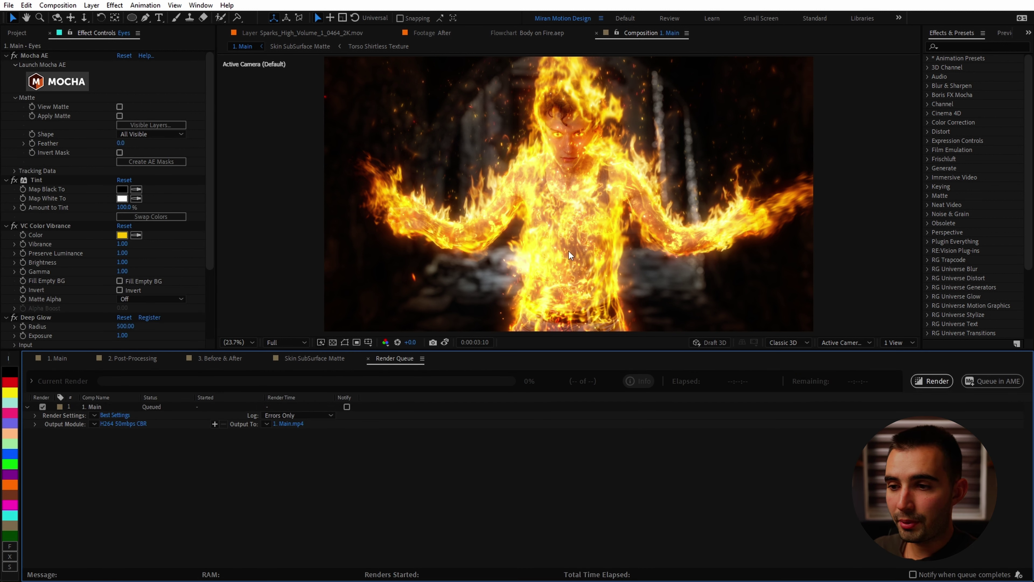
Try OpenEXR Sequence as the render's output format, inspect its compression and bit-depth options, and cancel the output module settings.
{"action": "left_click", "coordinate": [120, 424]}
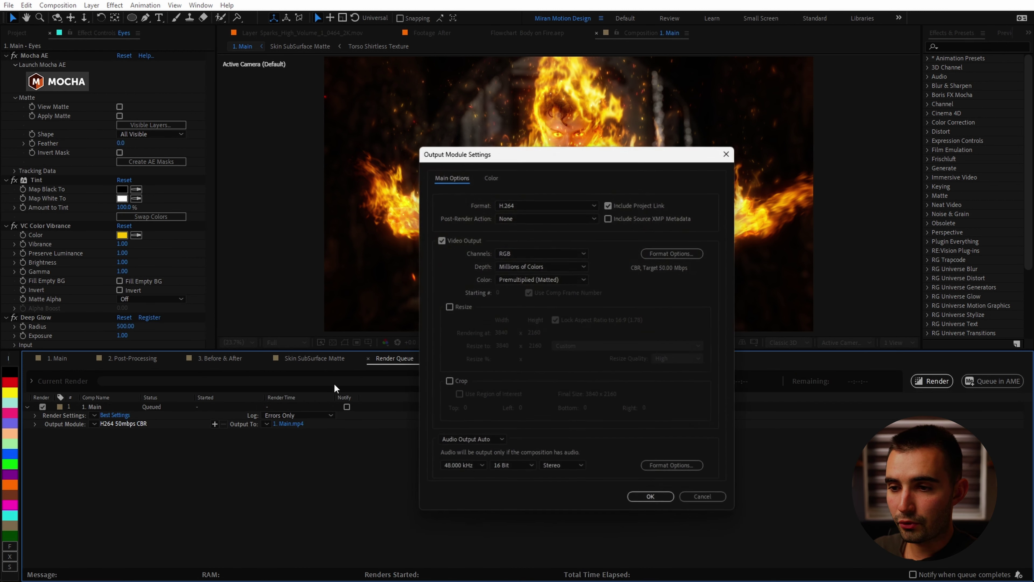
{"action": "left_click", "coordinate": [507, 202]}
{"action": "left_click", "coordinate": [539, 298]}
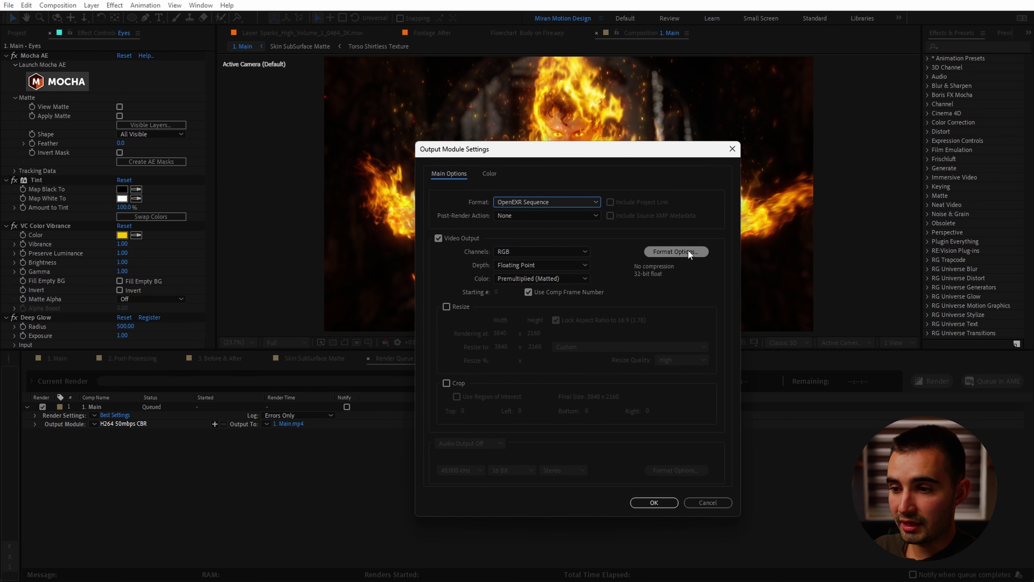
{"action": "left_click", "coordinate": [676, 251]}
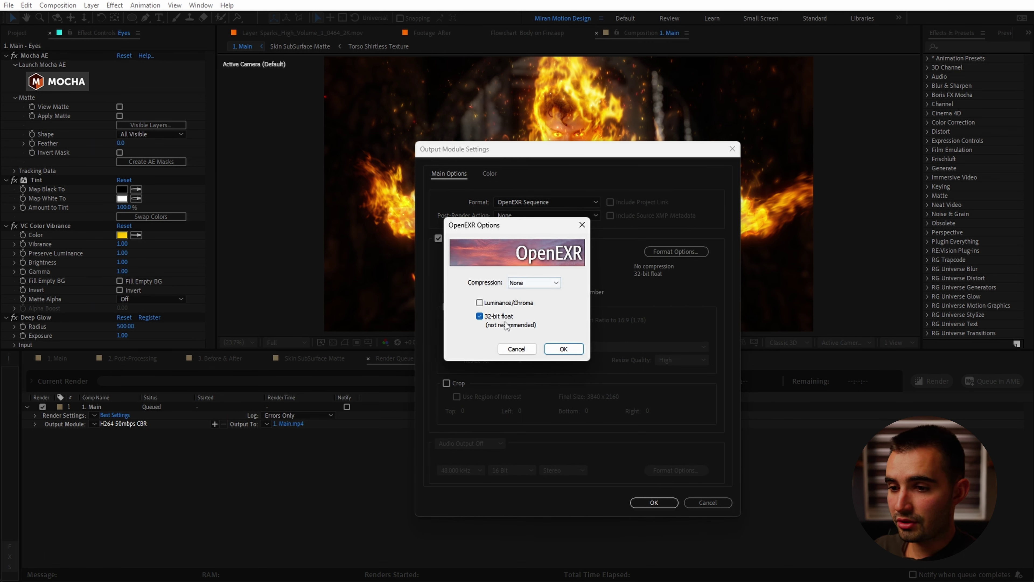
{"action": "left_click", "coordinate": [521, 349]}
{"action": "left_click", "coordinate": [700, 503]}
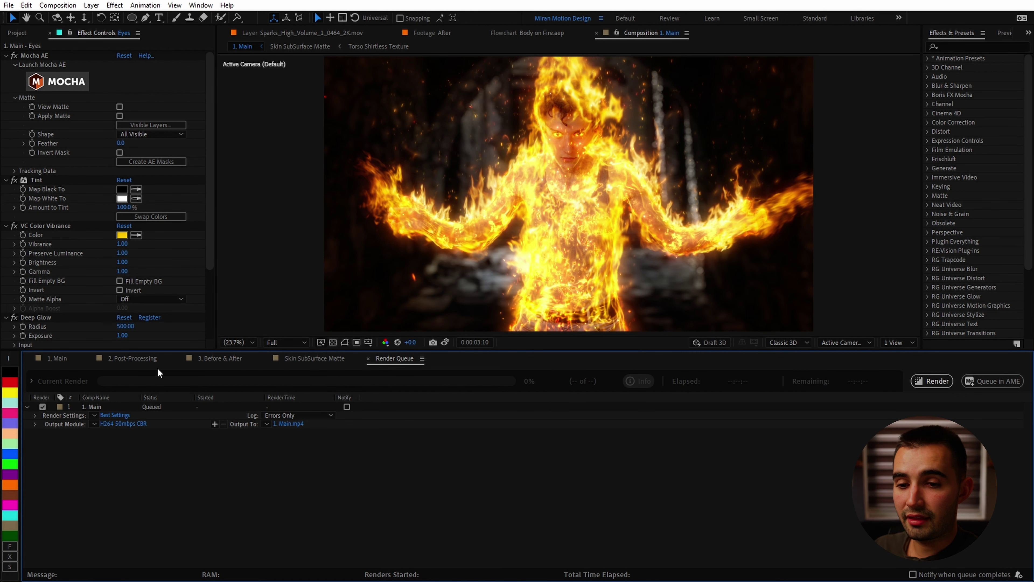
Open the 2. Post-Processing composition and examine the Heat Distortion (Map) layer's effect on the flames up close.
{"action": "left_click", "coordinate": [135, 359]}
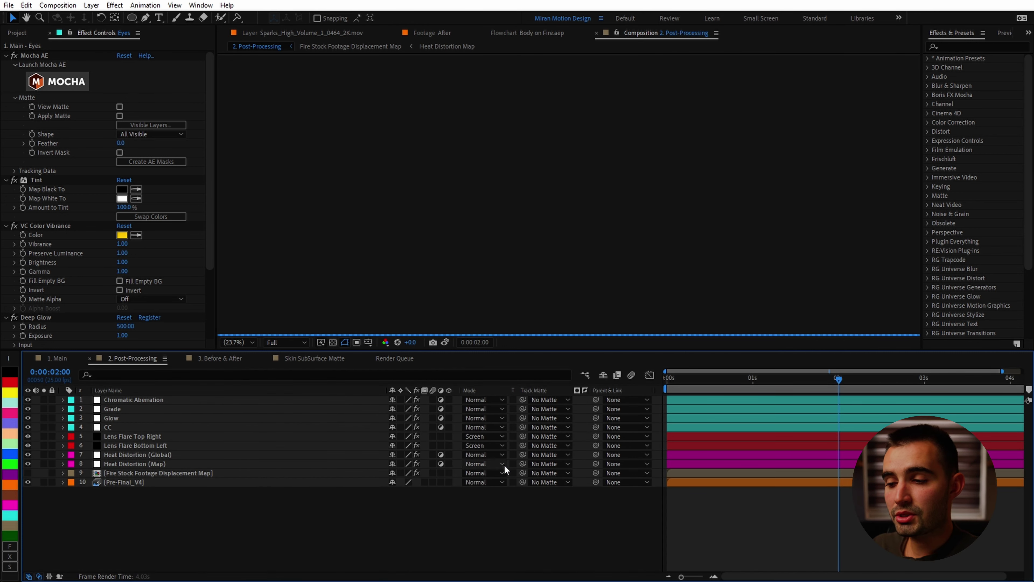
{"action": "left_click", "coordinate": [134, 493]}
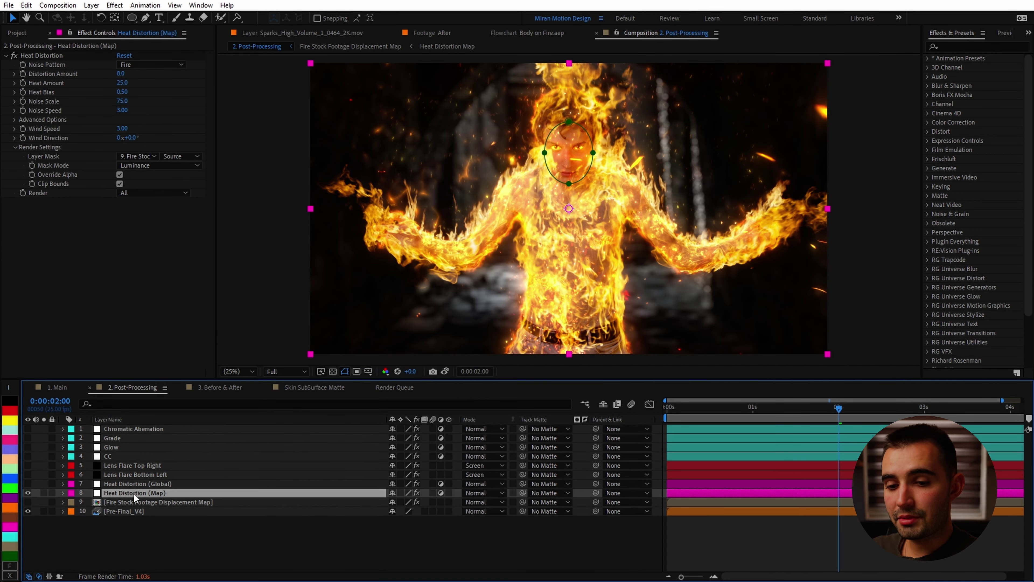
{"action": "key", "text": "period"}
{"action": "key", "text": "period"}
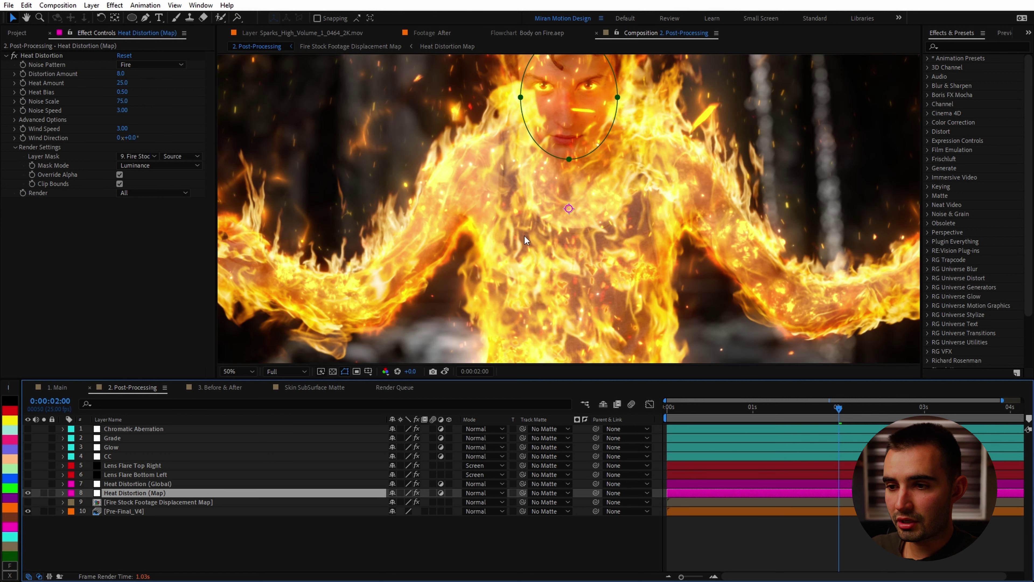
{"action": "key", "text": "comma"}
{"action": "key", "text": "comma"}
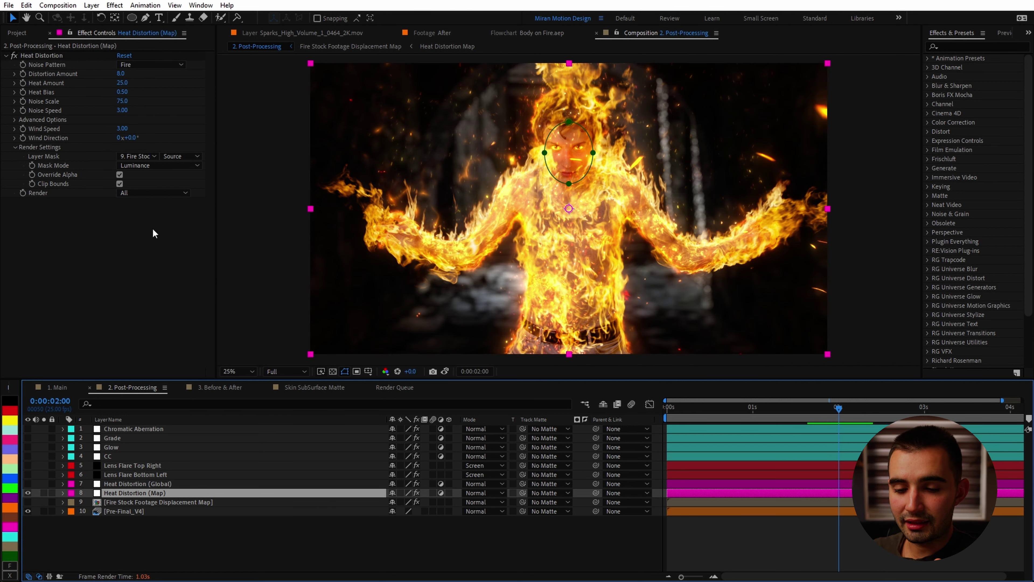
Turn on and solo the Fire Stock Footage Displacement Map layer, and open its precomp.
{"action": "left_click", "coordinate": [28, 501]}
{"action": "left_click", "coordinate": [43, 502]}
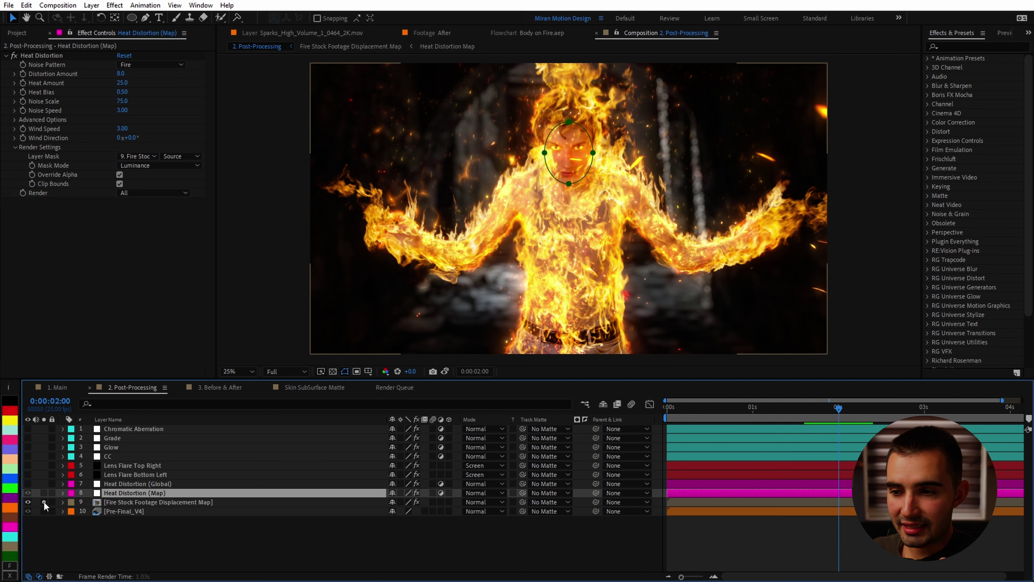
{"action": "left_click", "coordinate": [165, 502]}
{"action": "double_click", "coordinate": [165, 501]}
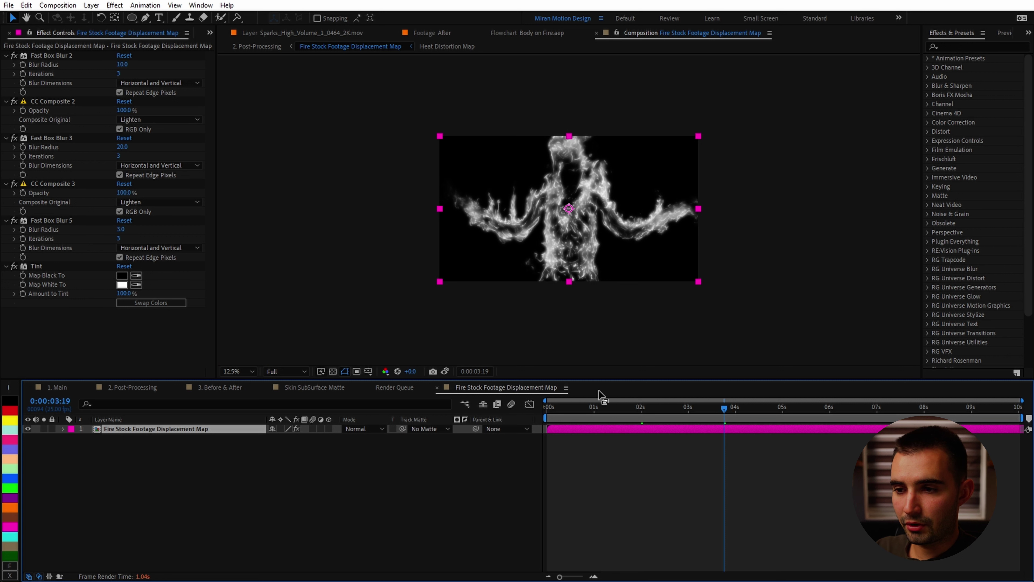
Disable the displacement map's blur, composite and Tint effects, and re-enable them one after another to compare their contributions.
{"action": "left_click", "coordinate": [23, 101]}
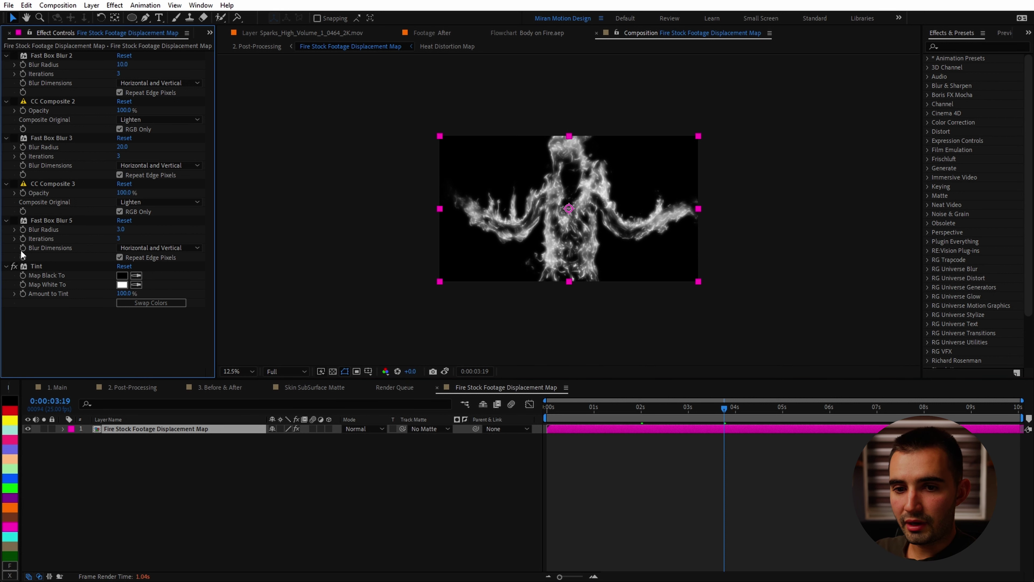
{"action": "left_click", "coordinate": [14, 56]}
{"action": "key", "text": "period"}
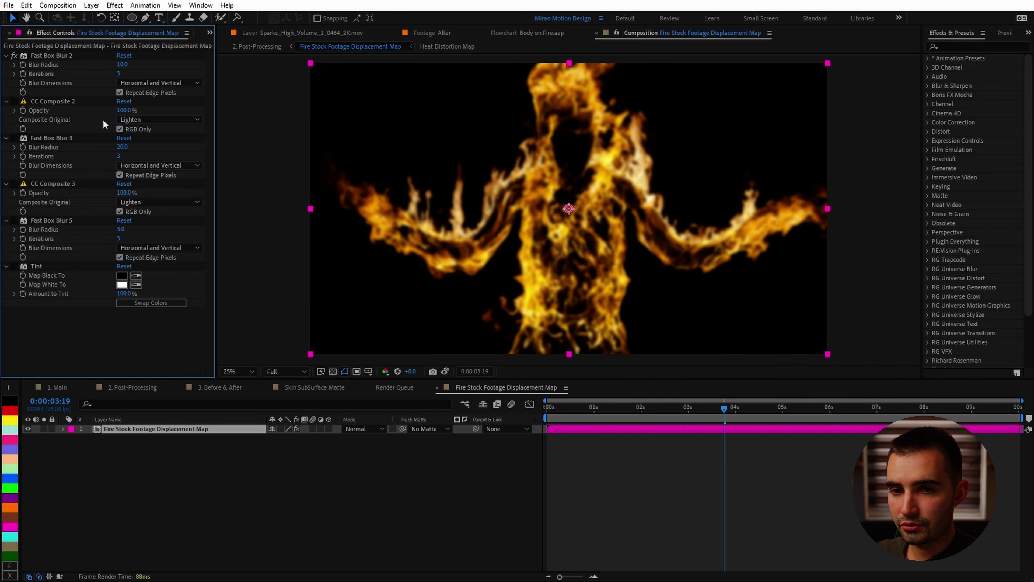
{"action": "left_click", "coordinate": [14, 102]}
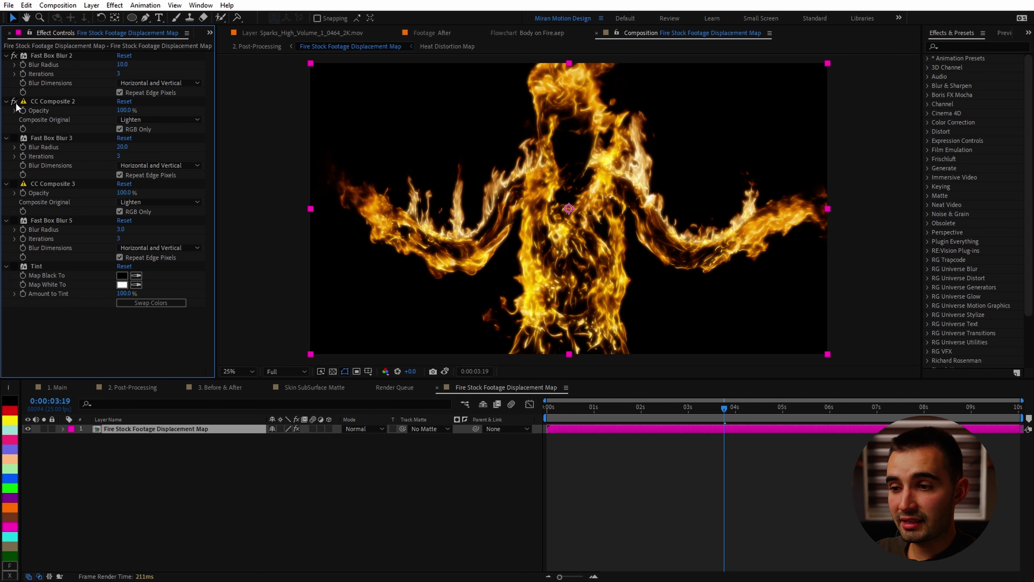
{"action": "left_click", "coordinate": [14, 138]}
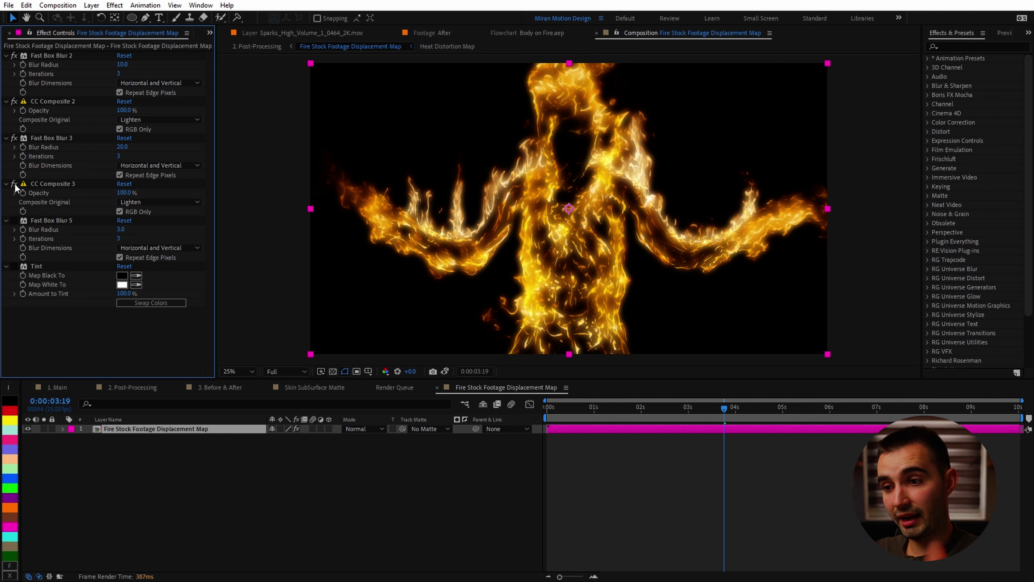
{"action": "left_click", "coordinate": [14, 266]}
Return to 2. Post-Processing, unsolo the displacement map, and inspect the Heat Distortion (Map) layer's result on the fire.
{"action": "left_click", "coordinate": [249, 523]}
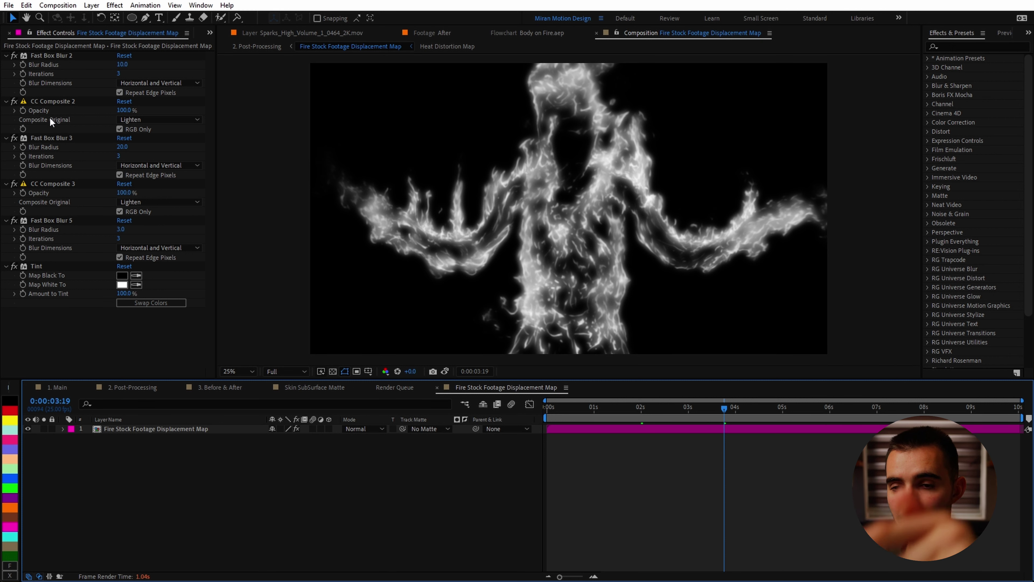
{"action": "key", "text": "period"}
{"action": "key", "text": "period"}
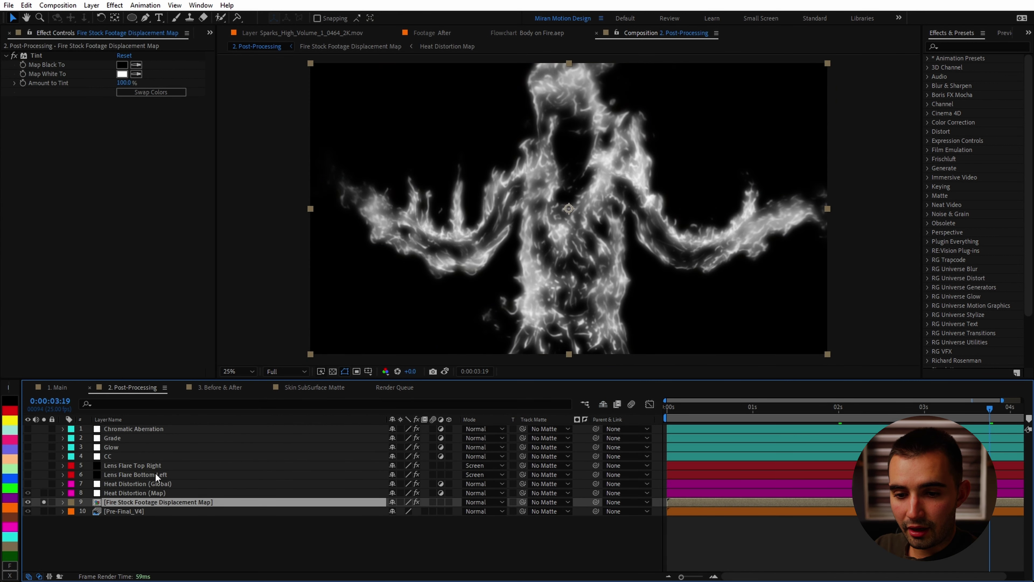
{"action": "left_click", "coordinate": [144, 493]}
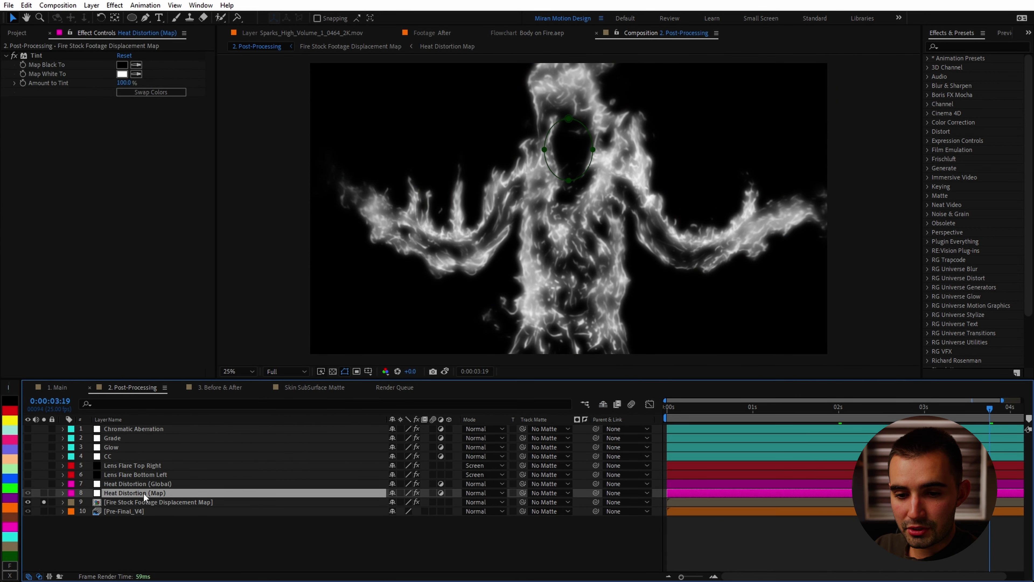
{"action": "left_click", "coordinate": [43, 493], "text": "alt"}
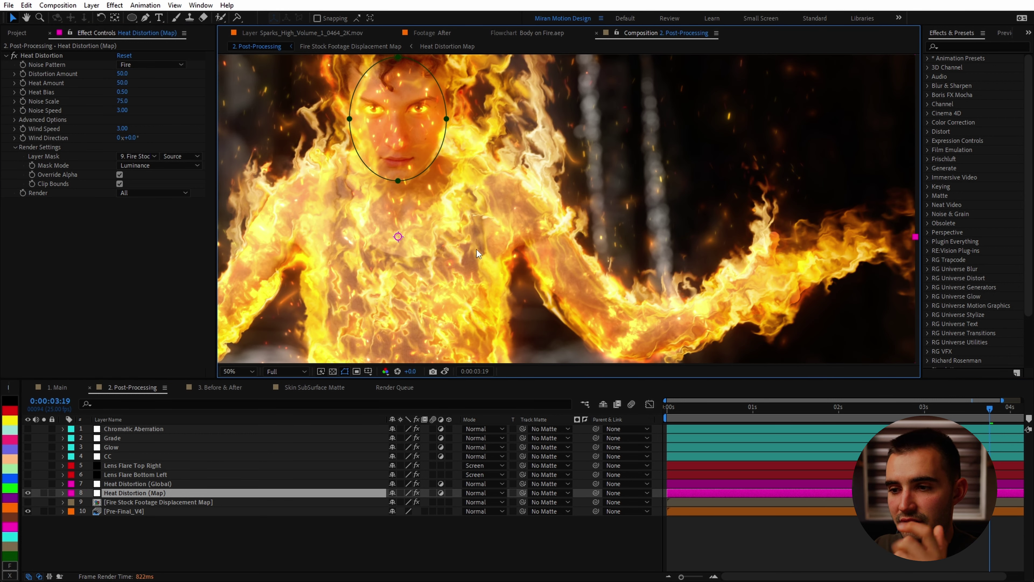
Turn on Heat Distortion (Global) and solo the Lens Flare Top Right and Lens Flare Bottom Left layers.
{"action": "left_click", "coordinate": [37, 479]}
{"action": "left_click", "coordinate": [26, 484]}
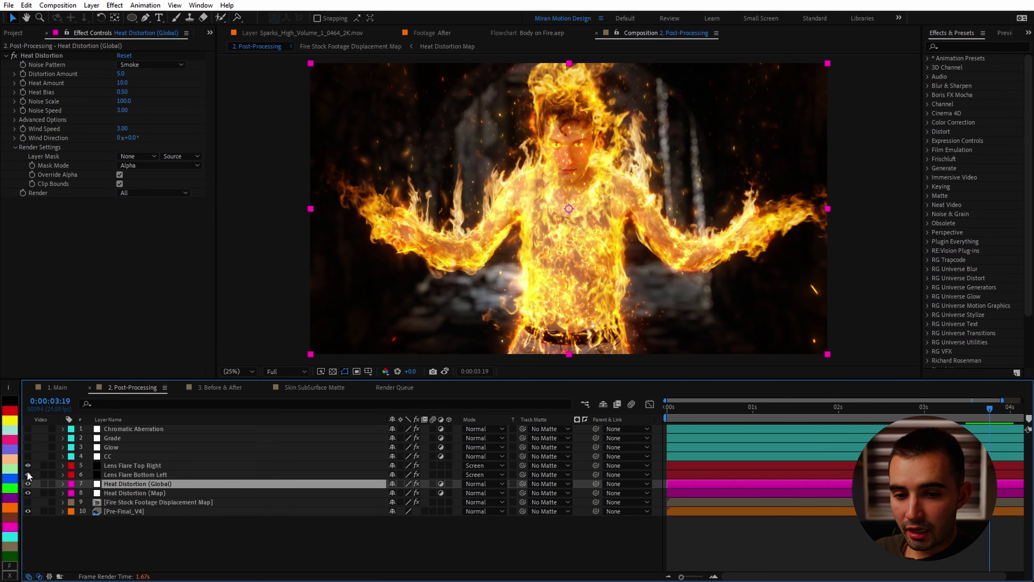
{"action": "left_click_drag", "start_coordinate": [44, 465], "coordinate": [45, 474]}
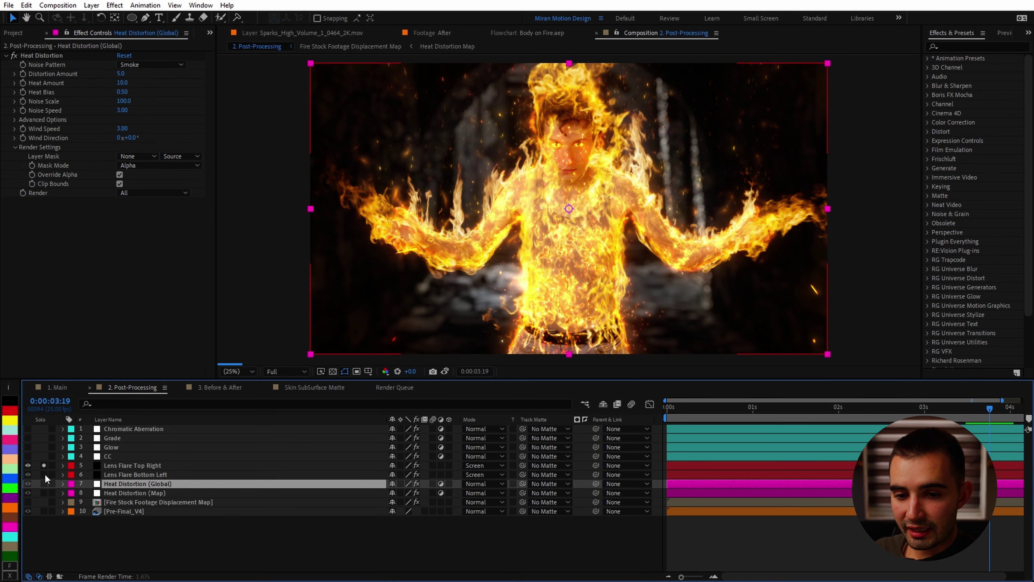
{"action": "left_click", "coordinate": [150, 465]}
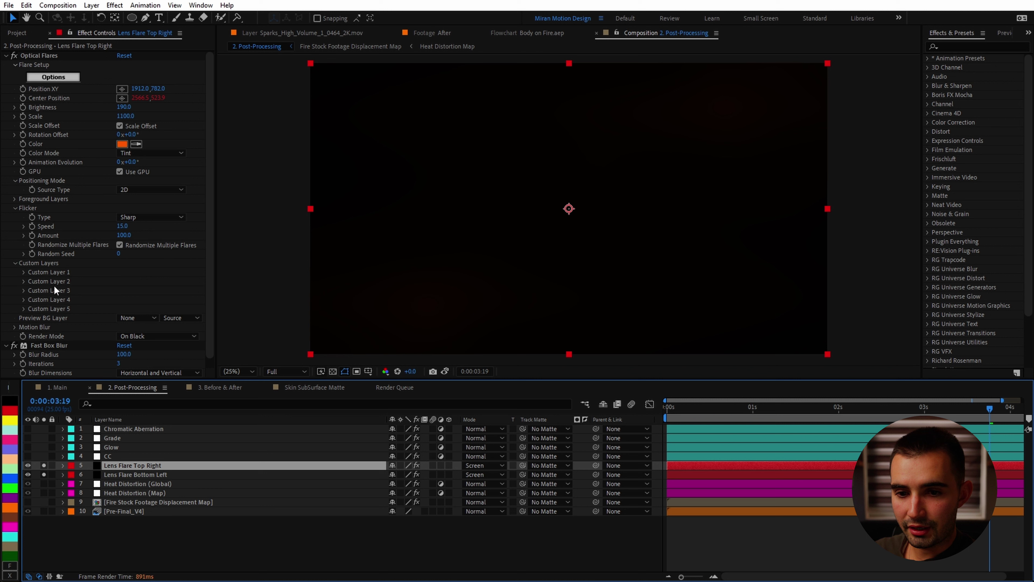
Disable Fast Box Blur on both lens flare layers and check the layers' opacity.
{"action": "scroll", "coordinate": [54, 284], "scroll_direction": "down", "scroll_amount": 1}
{"action": "left_click", "coordinate": [14, 335]}
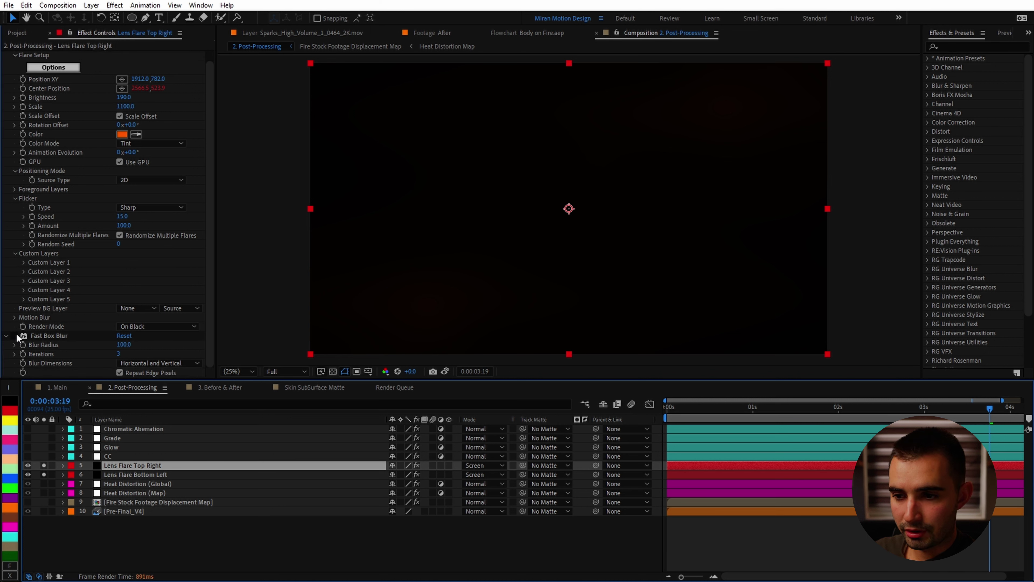
{"action": "left_click", "coordinate": [119, 475], "text": "shift"}
{"action": "key", "text": "t"}
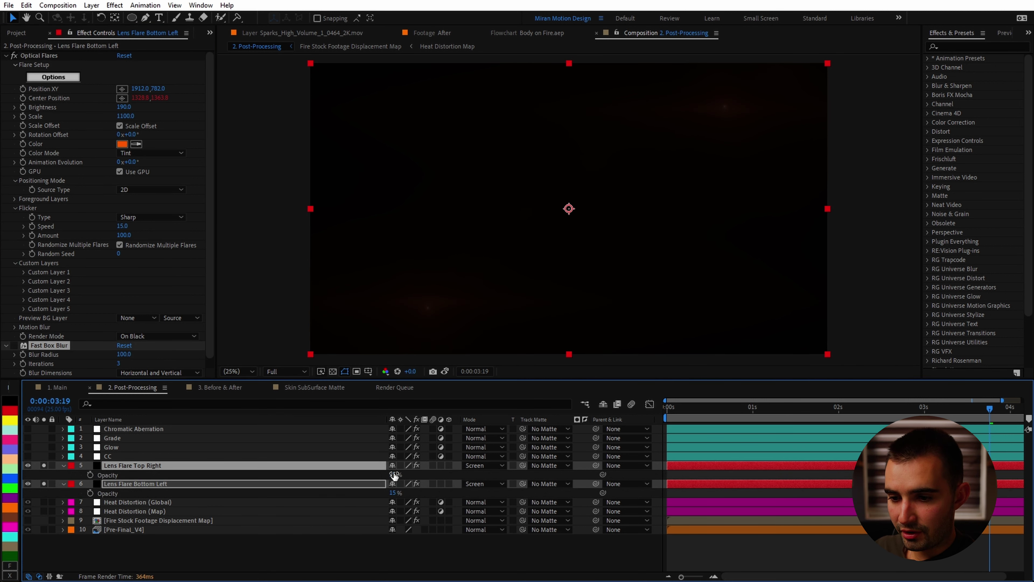
{"action": "key", "text": "t"}
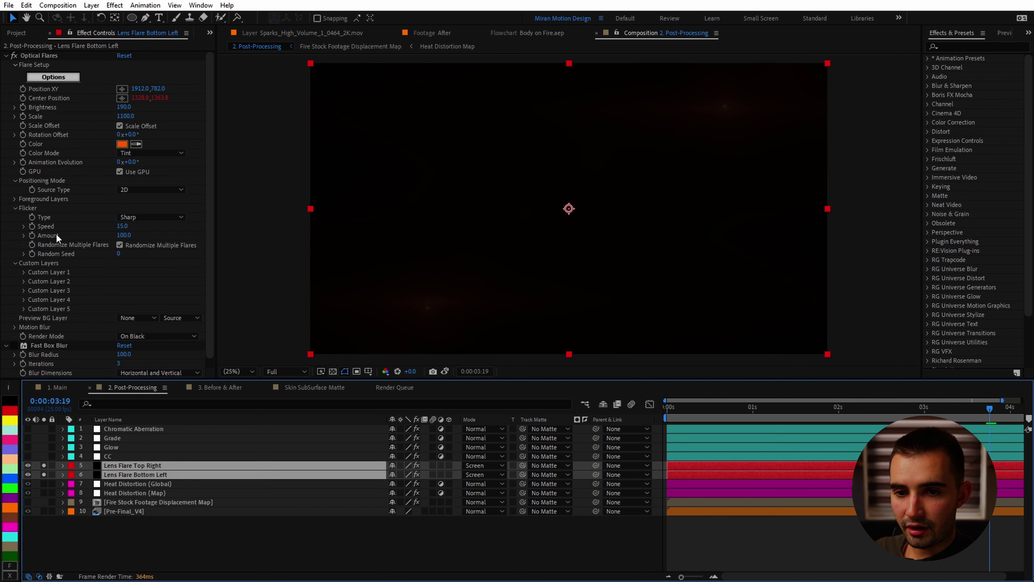
Preview the Optical Flares animation at quarter resolution and re-enable Fast Box Blur on both lens flare layers.
{"action": "double_click", "coordinate": [36, 96]}
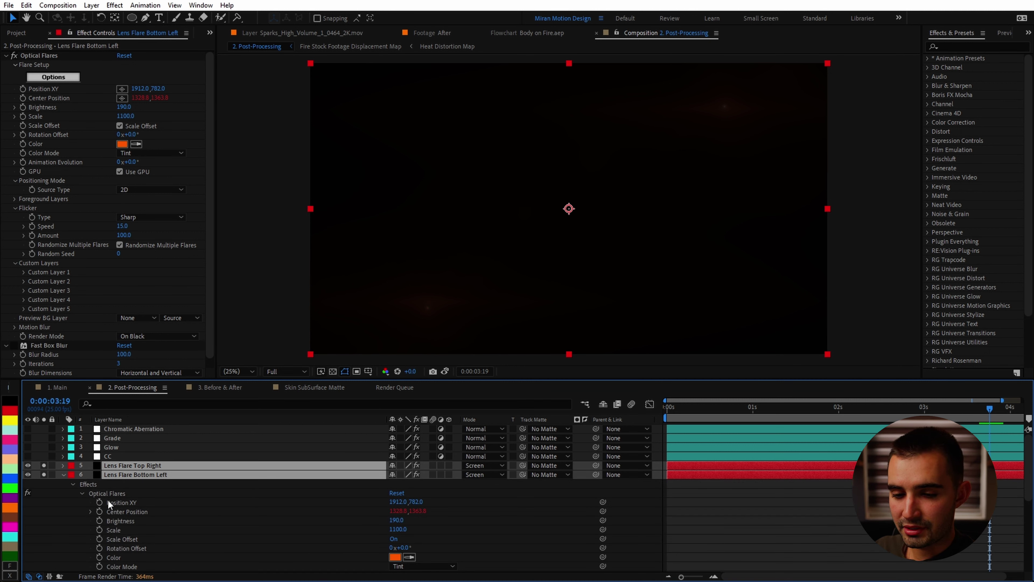
{"action": "key", "text": "ctrl+shift+alt+j"}
{"action": "key", "text": "space"}
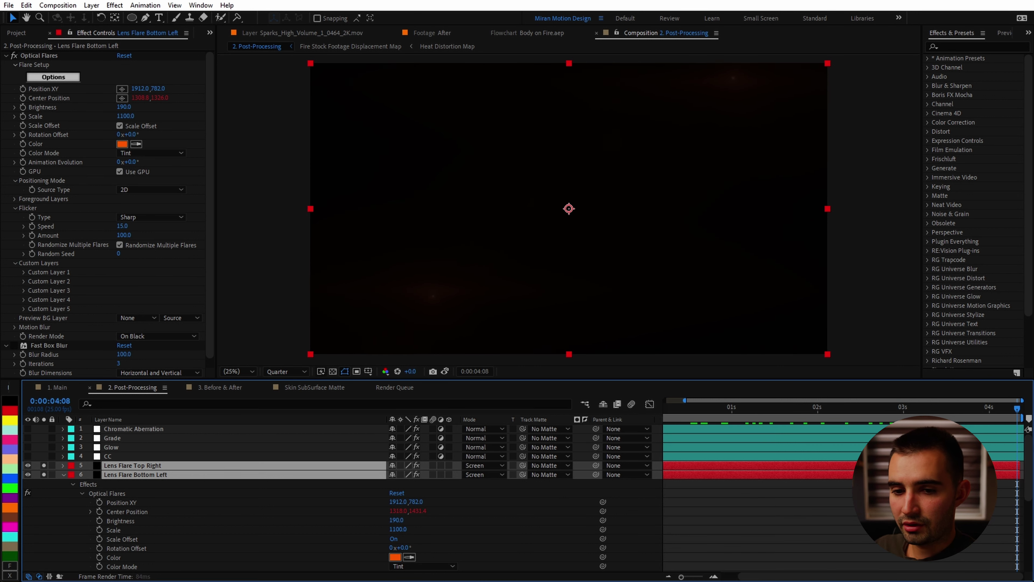
{"action": "left_click", "coordinate": [22, 345]}
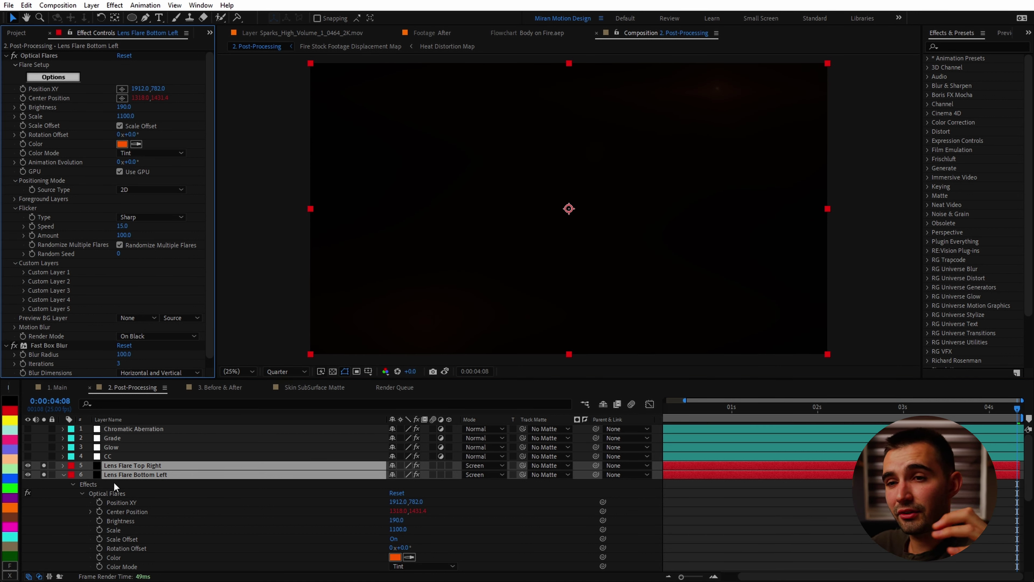
Switch to the ActionVFX site and browse the assets in the Fire Lens Flares collection.
{"action": "left_click", "coordinate": [125, 465]}
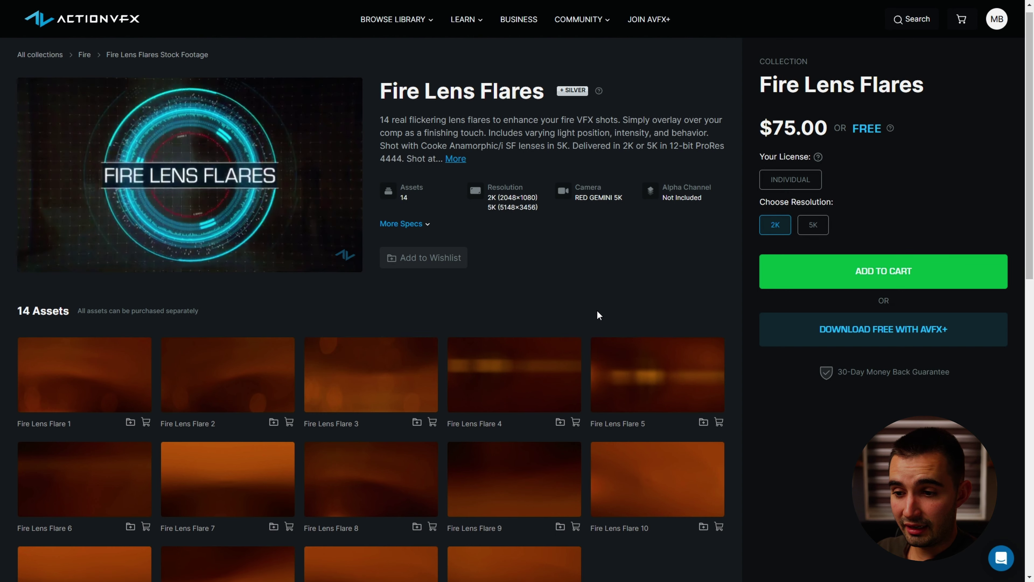
{"action": "scroll", "coordinate": [596, 310], "scroll_direction": "down", "scroll_amount": 4}
{"action": "mouse_move", "coordinate": [122, 236]}
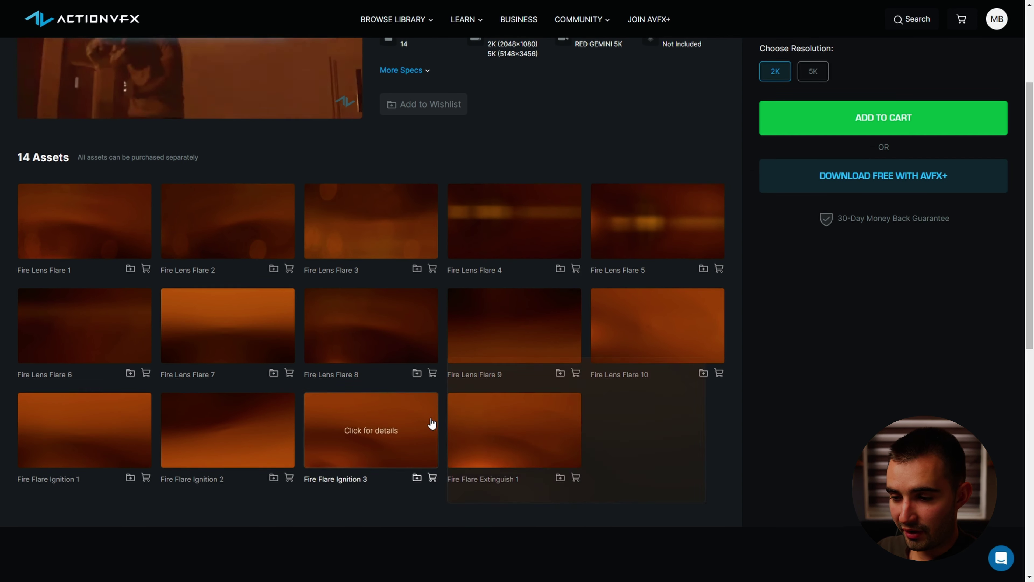
{"action": "scroll", "coordinate": [432, 423], "scroll_direction": "up", "scroll_amount": 4}
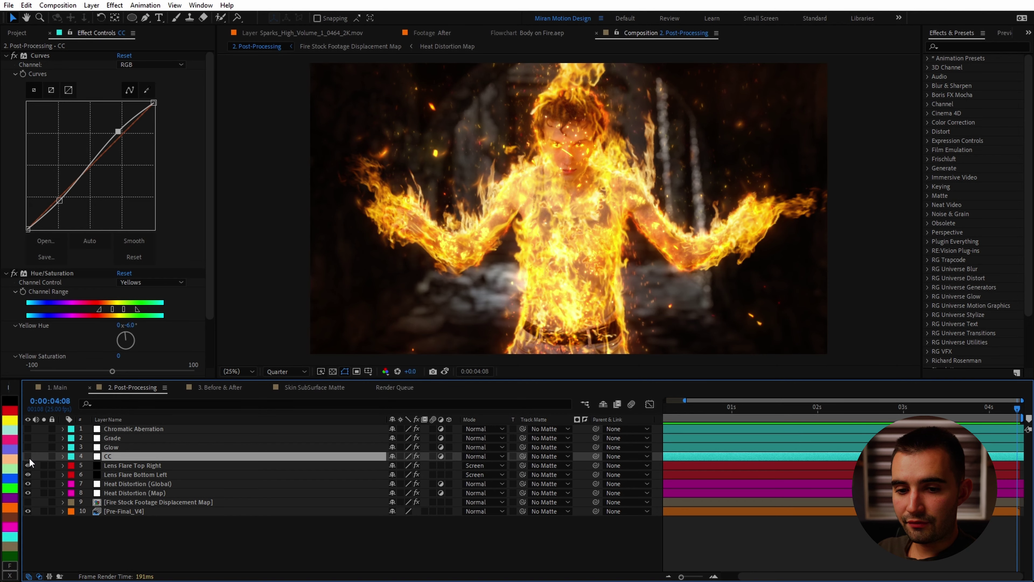
Turn on the CC adjustment layer and disable its Hue/Saturation effect to compare the yellow hue shift.
{"action": "left_click", "coordinate": [28, 456]}
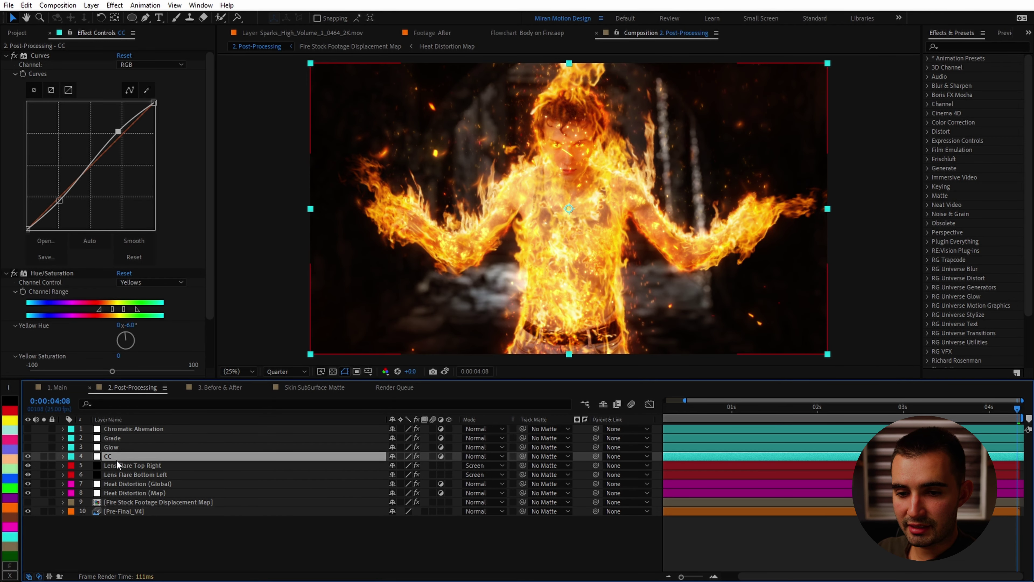
{"action": "left_click_drag", "start_coordinate": [211, 189], "coordinate": [42, 240]}
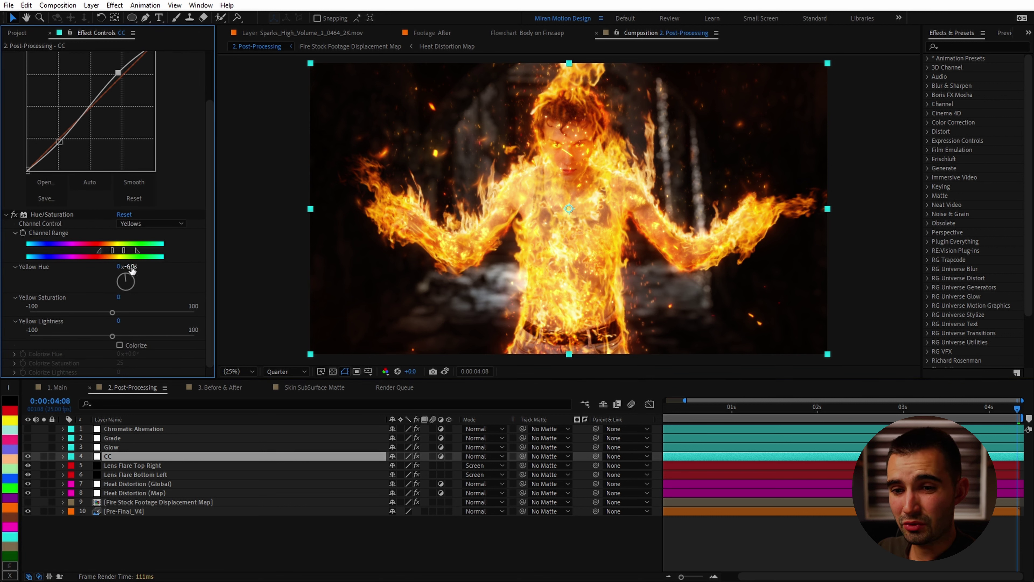
{"action": "left_click", "coordinate": [14, 214]}
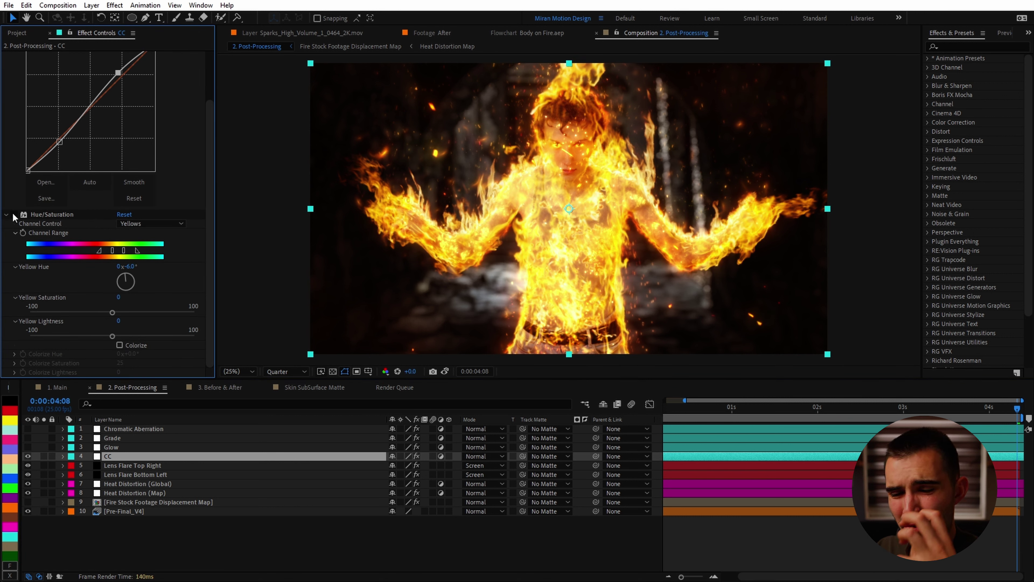
Turn on the Glow and Grade adjustment layers and review the Grade layer's FilmConvert Nitrate and Lumetri Color effects.
{"action": "key", "text": "ctrl+Up"}
{"action": "left_click", "coordinate": [28, 446]}
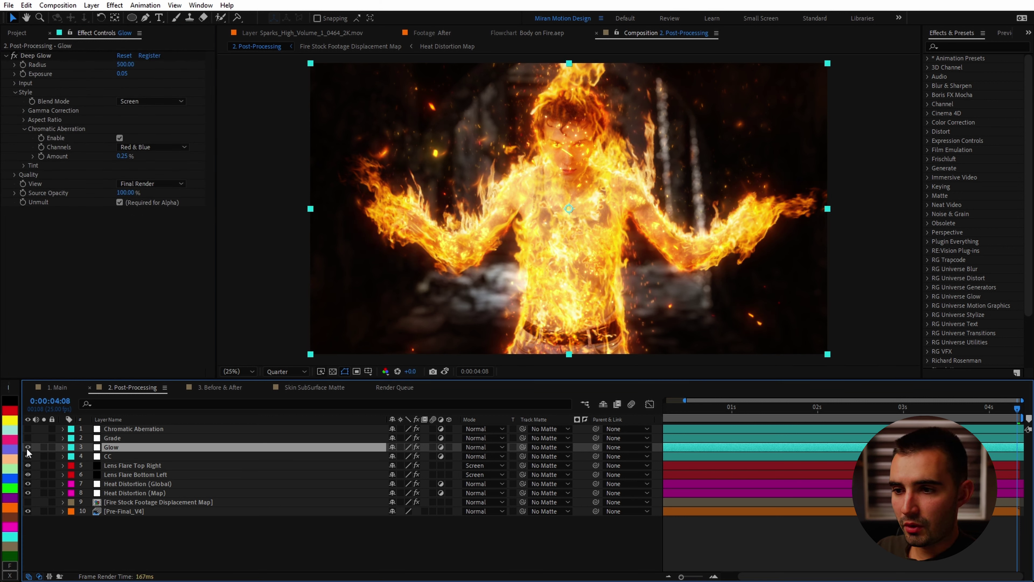
{"action": "key", "text": "ctrl+Up"}
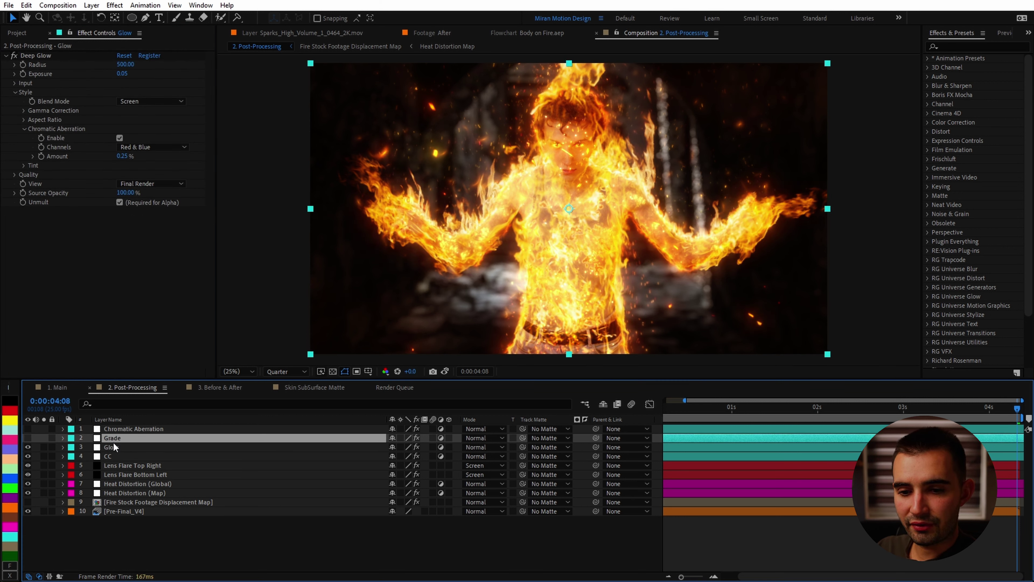
{"action": "left_click", "coordinate": [27, 437]}
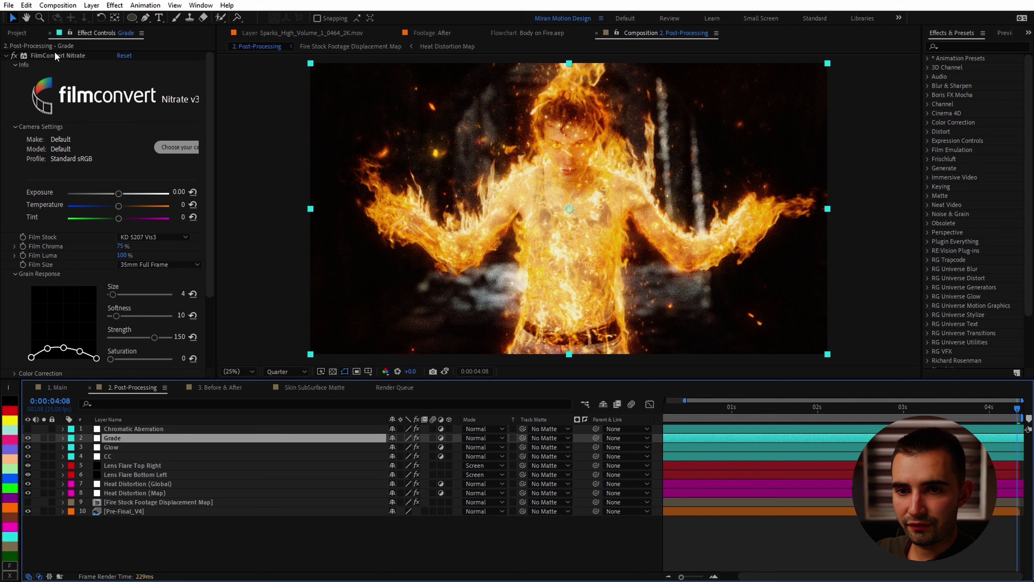
{"action": "scroll", "coordinate": [210, 163], "scroll_direction": "down", "scroll_amount": 3}
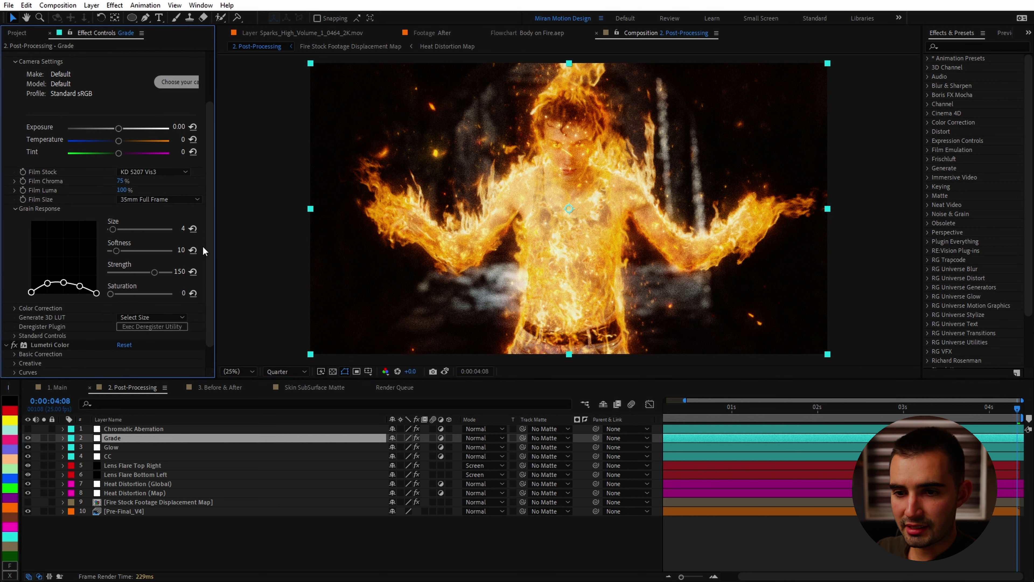
{"action": "scroll", "coordinate": [202, 245], "scroll_direction": "down", "scroll_amount": 1}
Turn on the Chromatic Aberration adjustment layer and compare its effect on and off at full resolution and 100% zoom.
{"action": "left_click", "coordinate": [166, 432]}
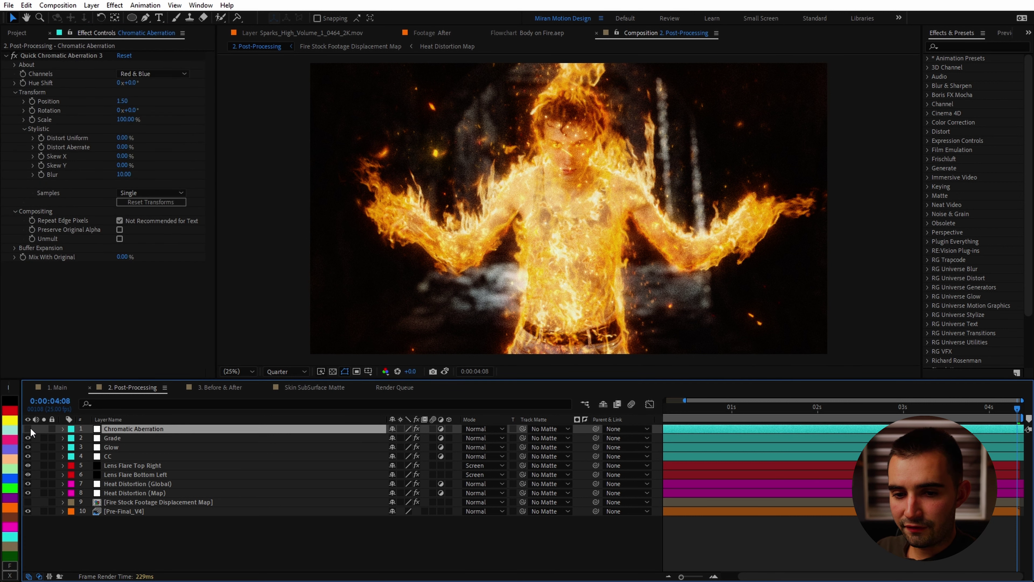
{"action": "left_click", "coordinate": [29, 428]}
{"action": "left_click", "coordinate": [304, 371]}
{"action": "left_click", "coordinate": [303, 391]}
{"action": "key", "text": "period"}
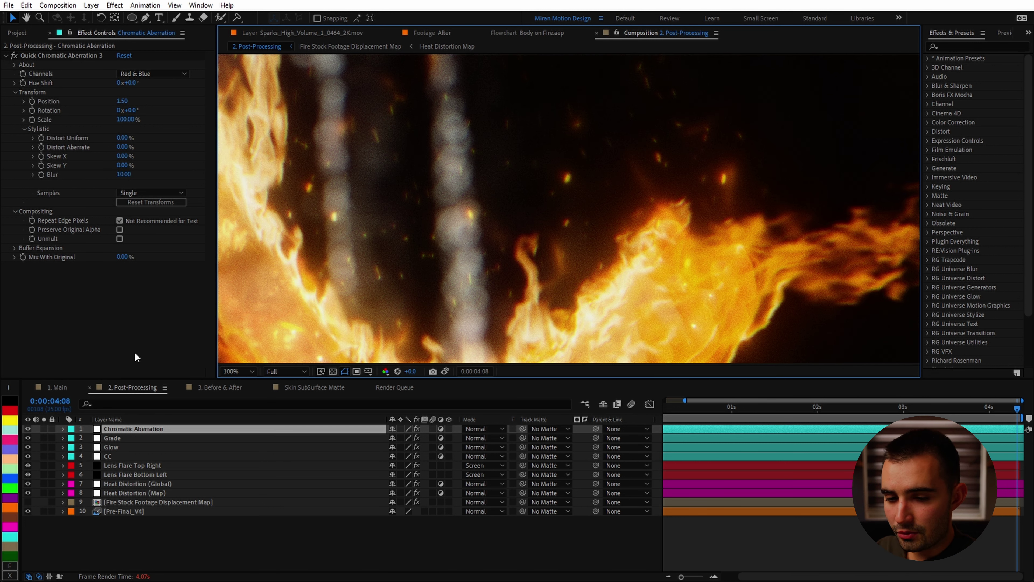
{"action": "left_click", "coordinate": [27, 429]}
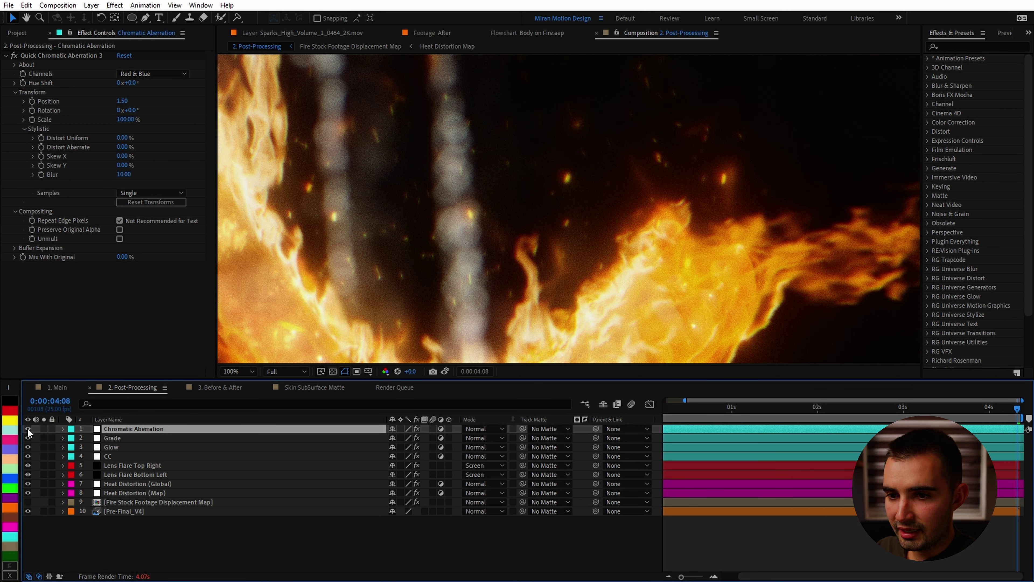
Zoom back out to the whole frame and maximize the viewer to review the finished post-processing.
{"action": "left_click", "coordinate": [238, 371]}
{"action": "left_click", "coordinate": [231, 387]}
{"action": "key", "text": "grave"}
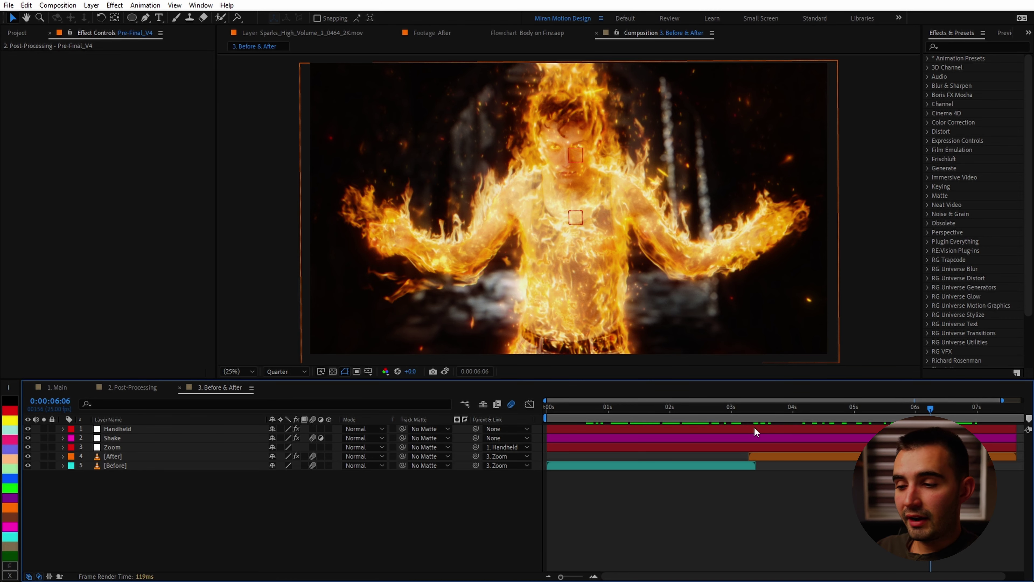
Go to 0:00:02:22 in the Before & After composition and inspect the Handheld layer's offset and amount sliders.
{"action": "mouse_move", "coordinate": [932, 408]}
{"action": "left_mouse_down"}
{"action": "mouse_move", "coordinate": [604, 433]}
{"action": "mouse_move", "coordinate": [803, 442]}
{"action": "mouse_move", "coordinate": [723, 440]}
{"action": "left_mouse_up"}
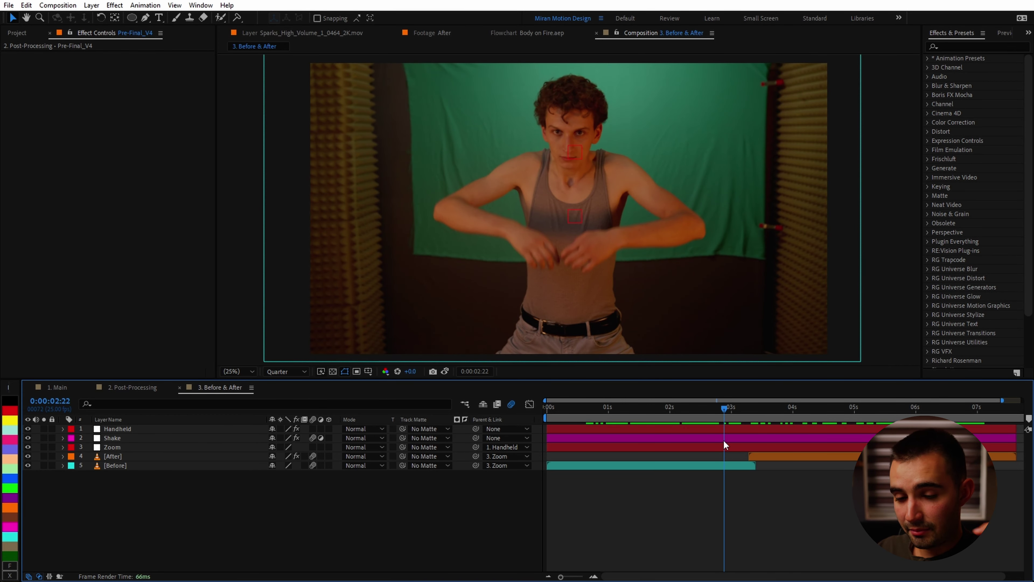
{"action": "left_click", "coordinate": [143, 430]}
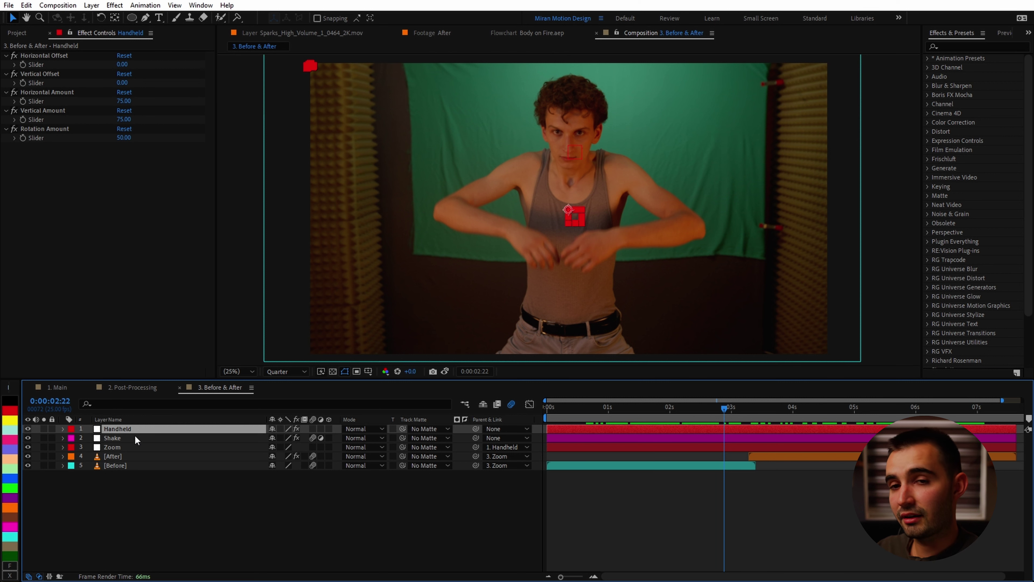